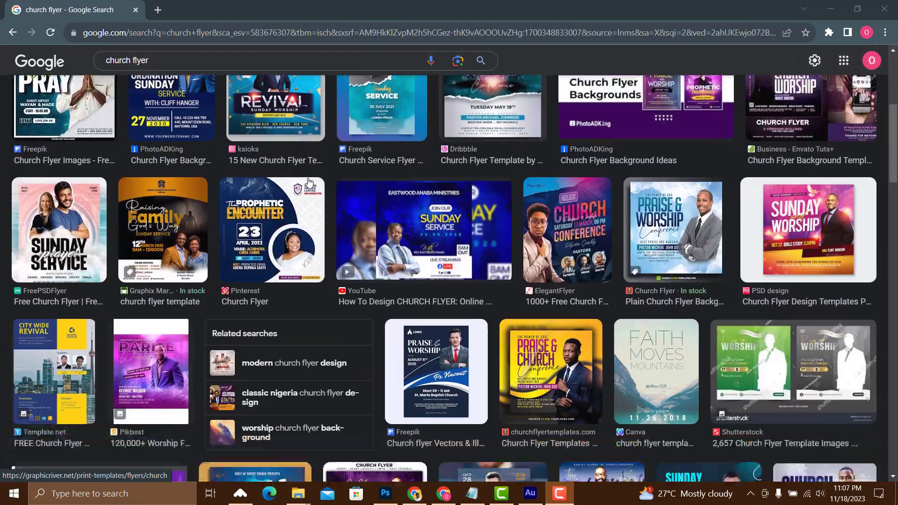
pyautogui.scroll(-20, 309, 182)
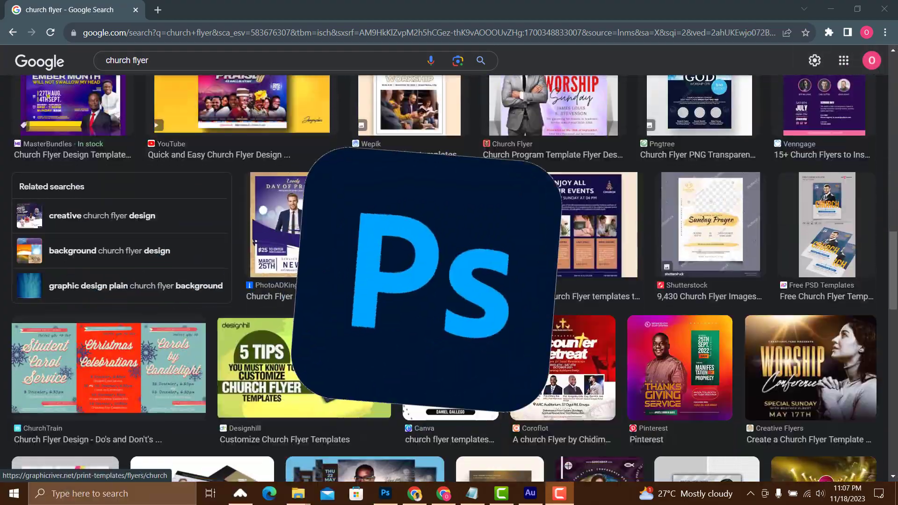
pyautogui.scroll(10, 308, 182)
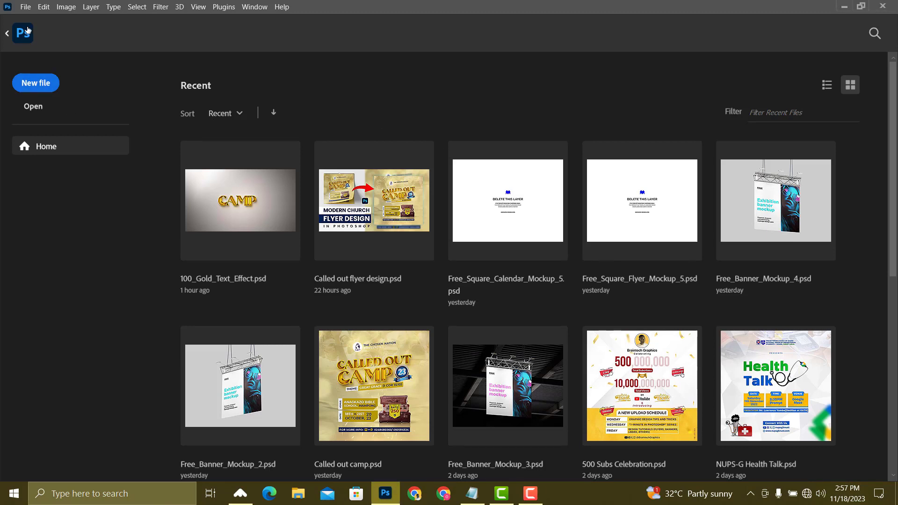
# In Photoshop, create a new 8 x 8 inch document at 300 pixels/inch in RGB Color with a white background.
pyautogui.click(25, 8)
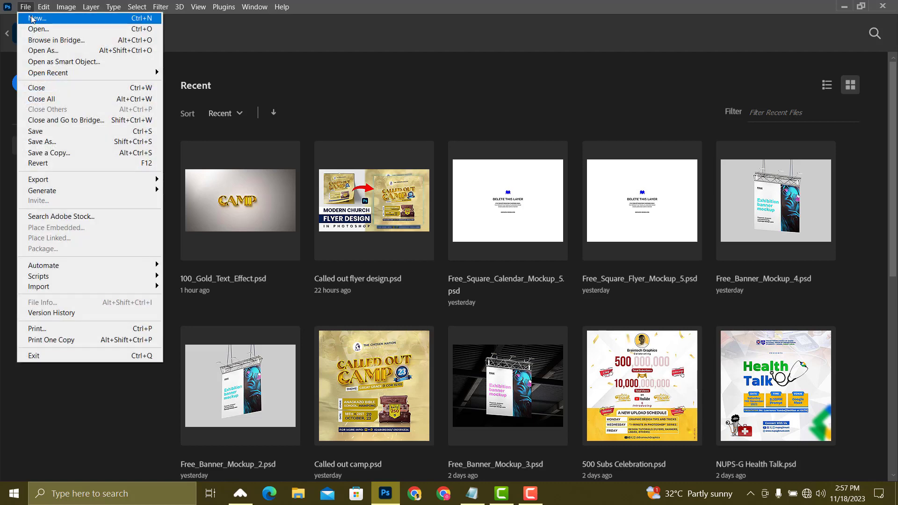
pyautogui.click(38, 17)
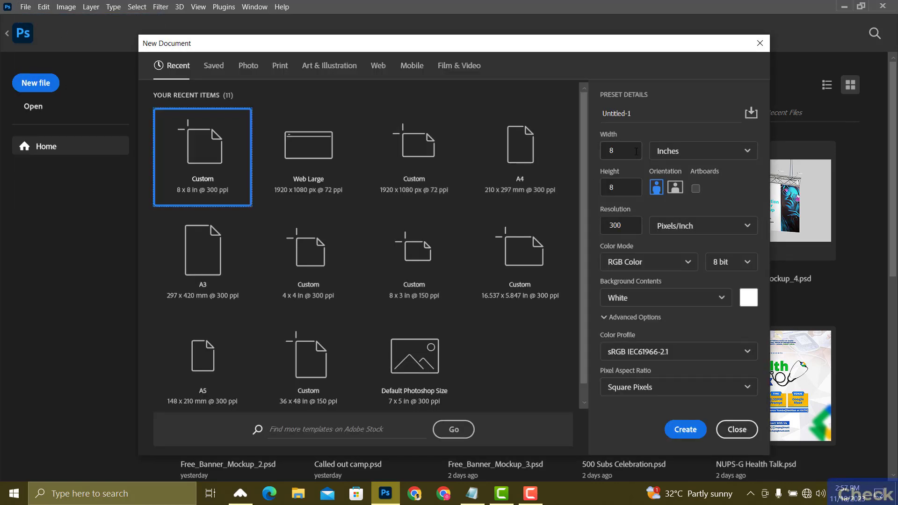
pyautogui.moveTo(601, 55); pyautogui.dragTo(575, 33)
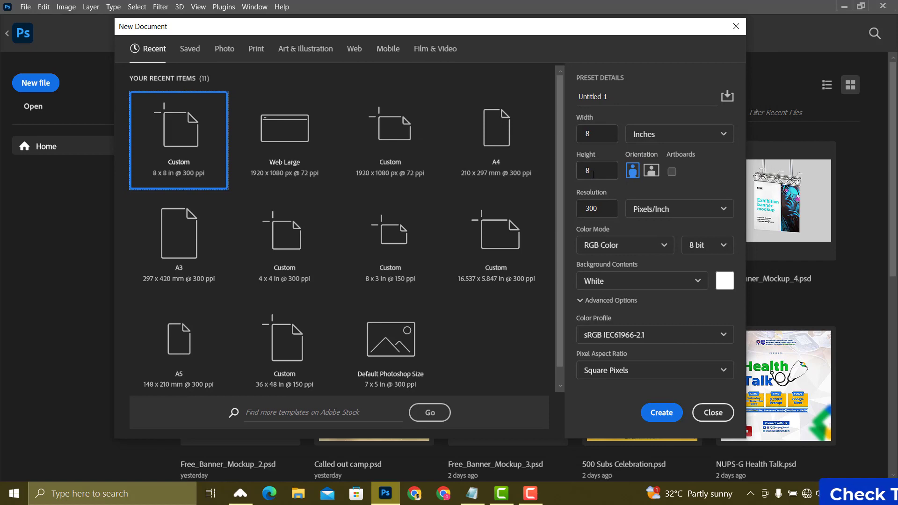
pyautogui.click(662, 413)
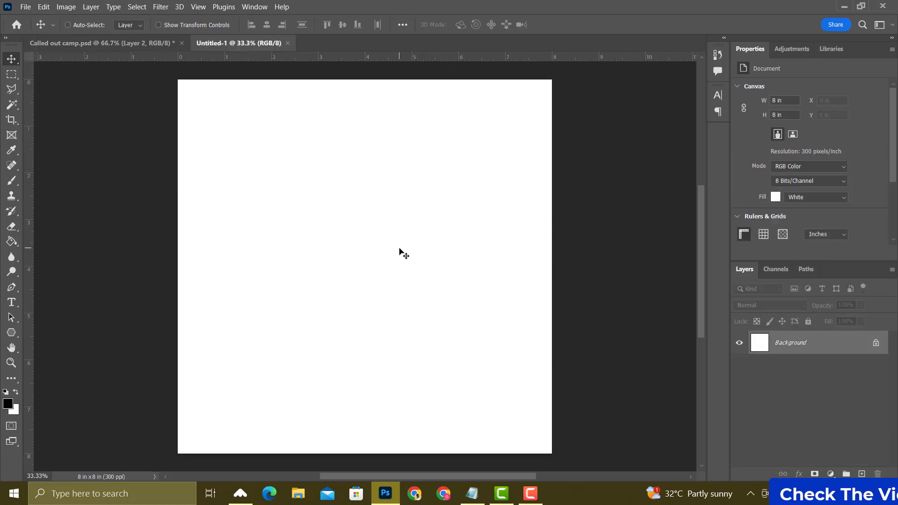
# Place the "background" image as an embedded object filling the whole canvas.
pyautogui.click(21, 8)
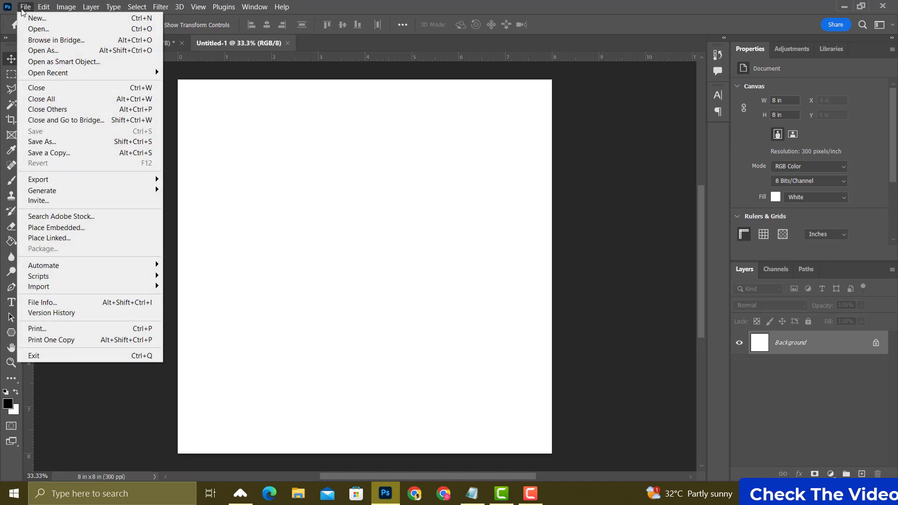
pyautogui.click(104, 226)
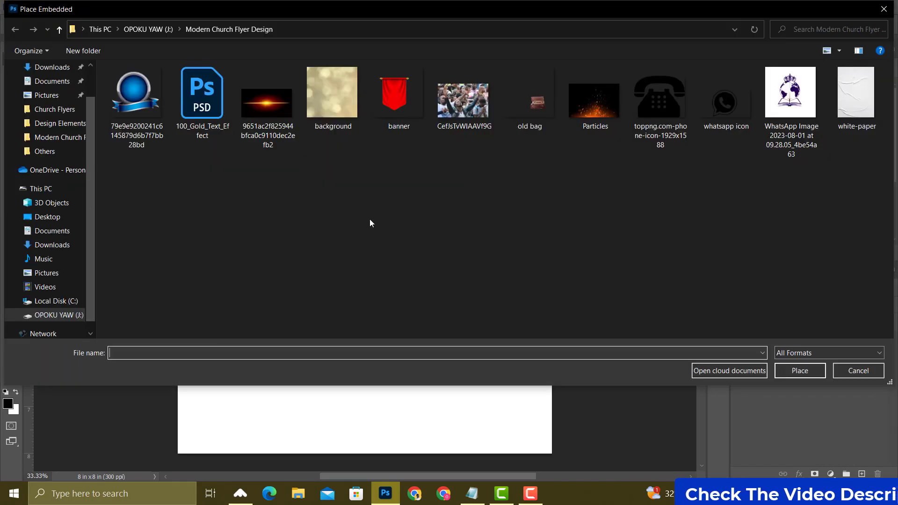
pyautogui.doubleClick(341, 112)
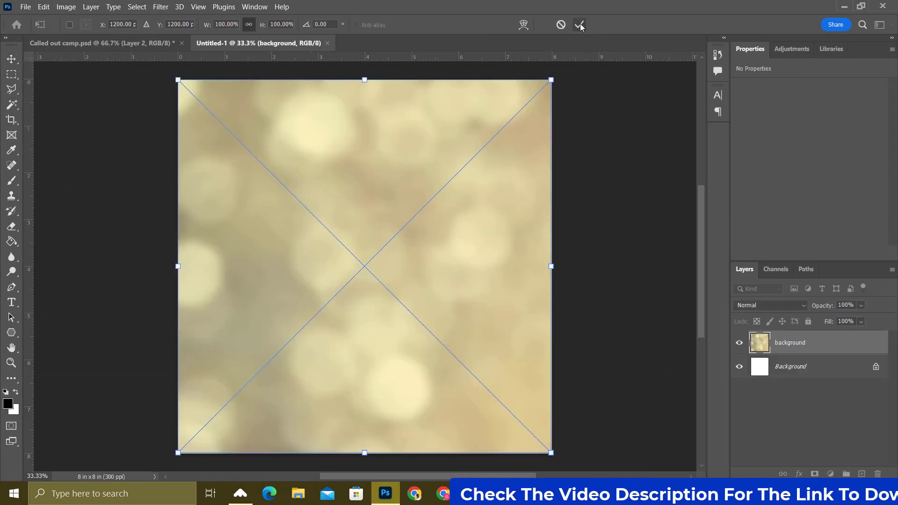
pyautogui.click(579, 25)
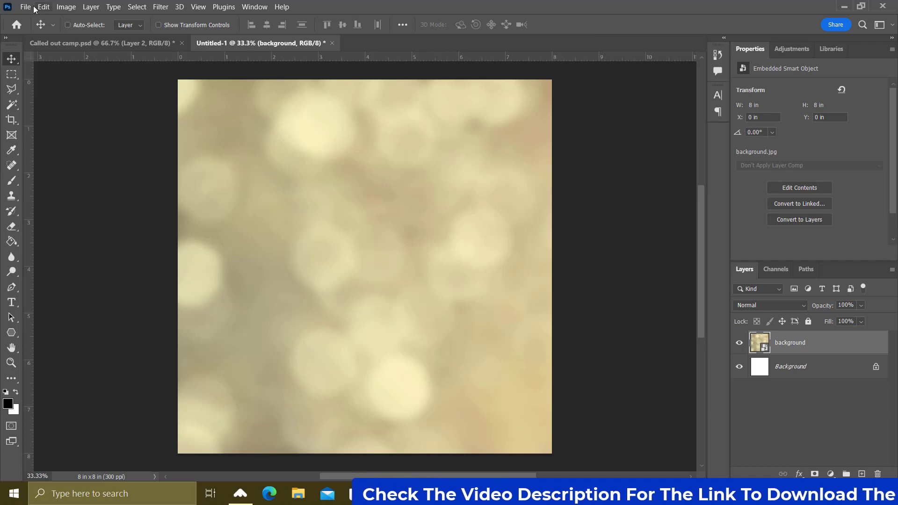
# Place the crowd photo CefJsTvWIAAVf9G as an embedded object and align it with the canvas's upper edge.
pyautogui.click(26, 6)
pyautogui.click(42, 228)
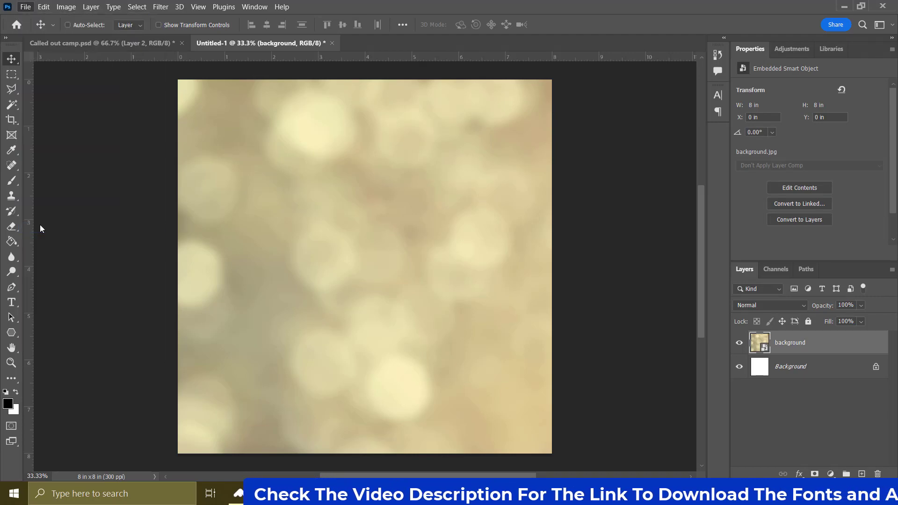
pyautogui.doubleClick(461, 107)
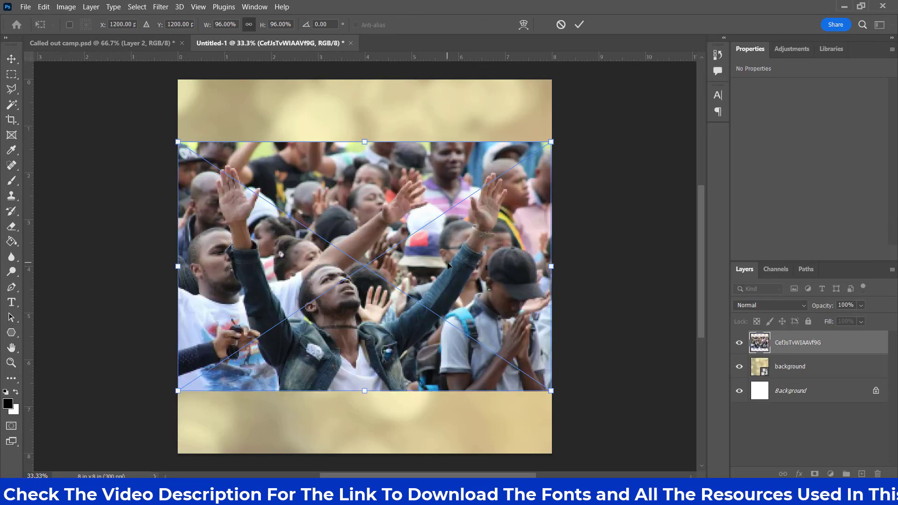
pyautogui.moveTo(448, 258); pyautogui.dragTo(451, 192)
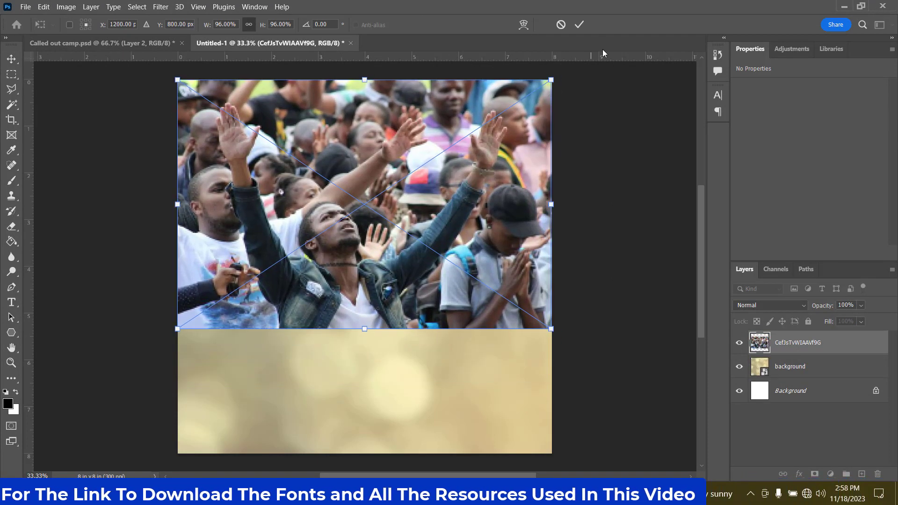
pyautogui.click(579, 24)
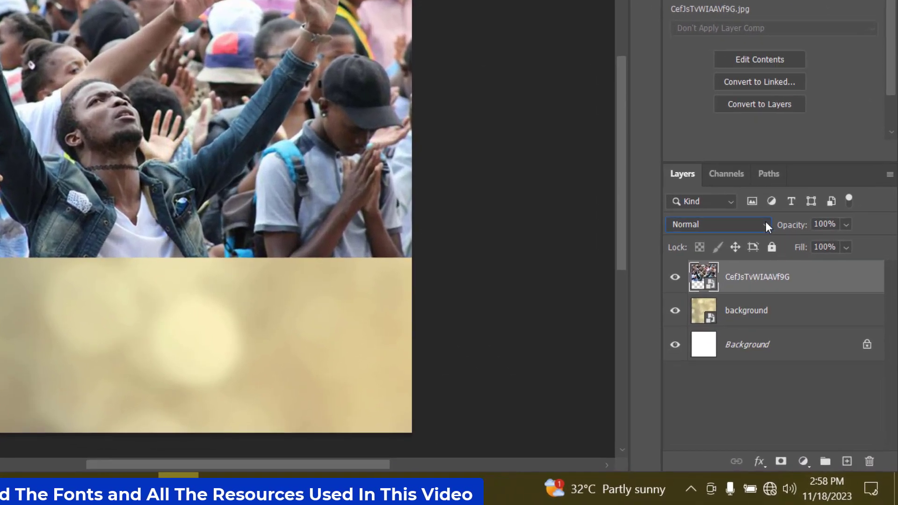
# Set the crowd photo layer's blend mode to Soft Light and its opacity to 51%.
pyautogui.click(765, 225)
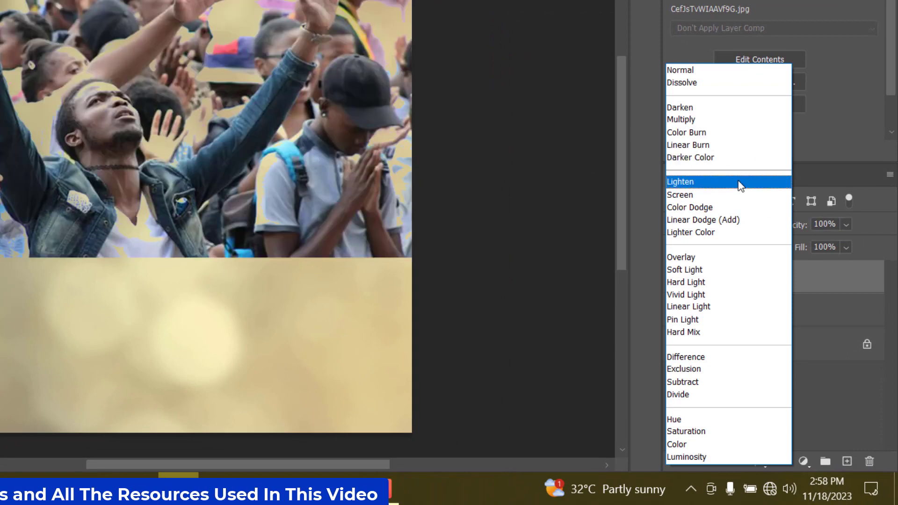
pyautogui.click(719, 271)
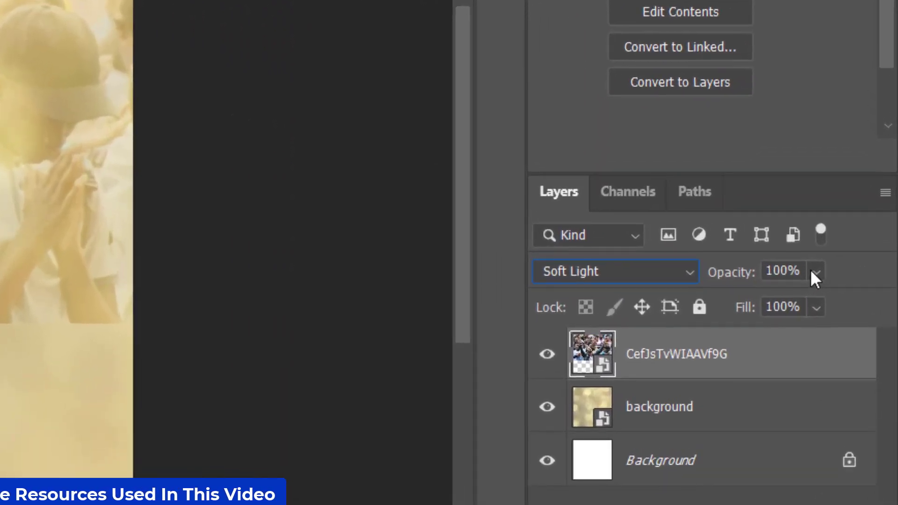
pyautogui.click(846, 225)
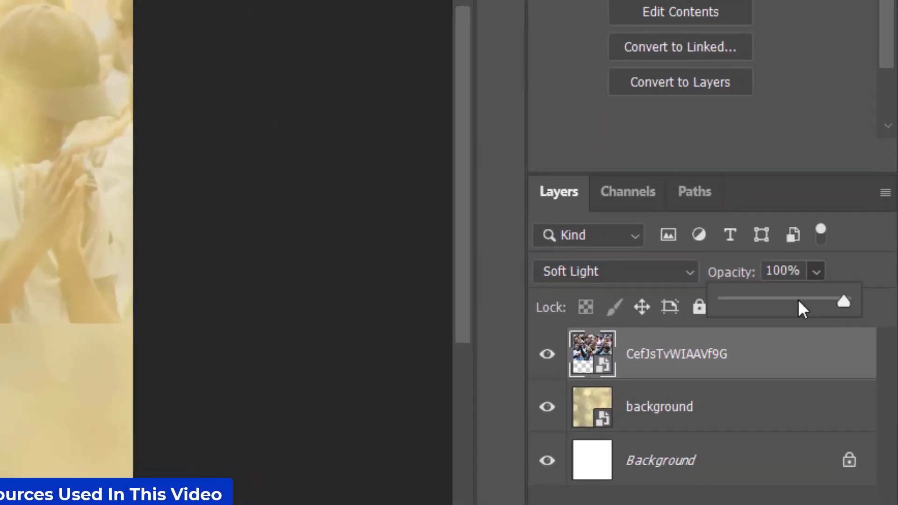
pyautogui.moveTo(798, 304); pyautogui.dragTo(825, 315)
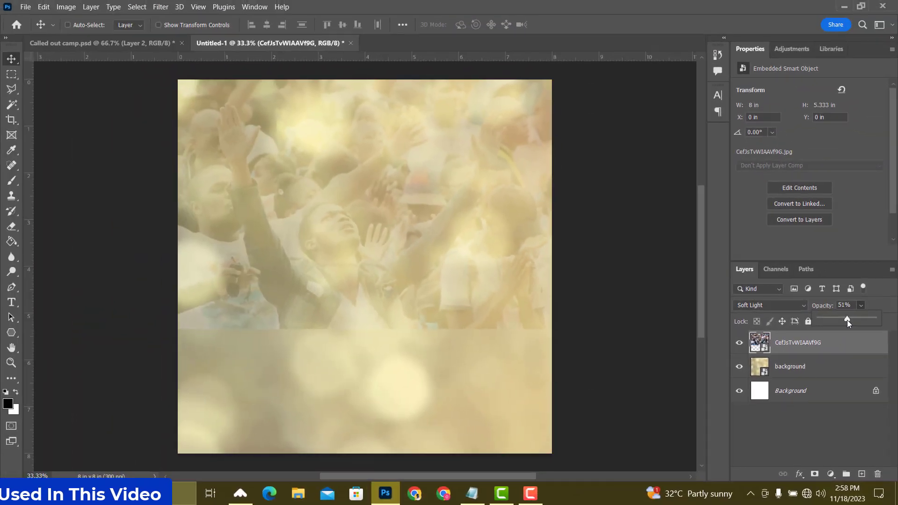
pyautogui.click(865, 305)
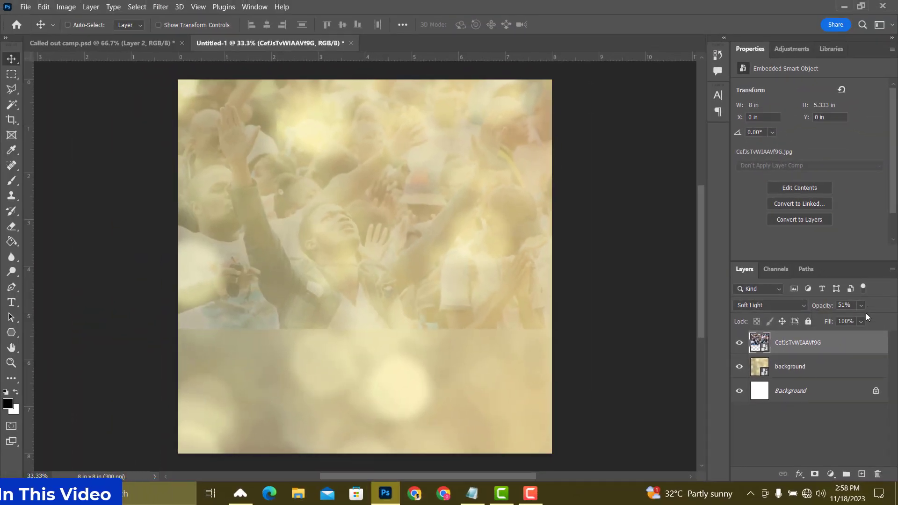
# Add a layer mask to the crowd photo and fade out its lower edge with a soft black 800 px brush at 0% hardness.
pyautogui.click(822, 369)
pyautogui.click(822, 350)
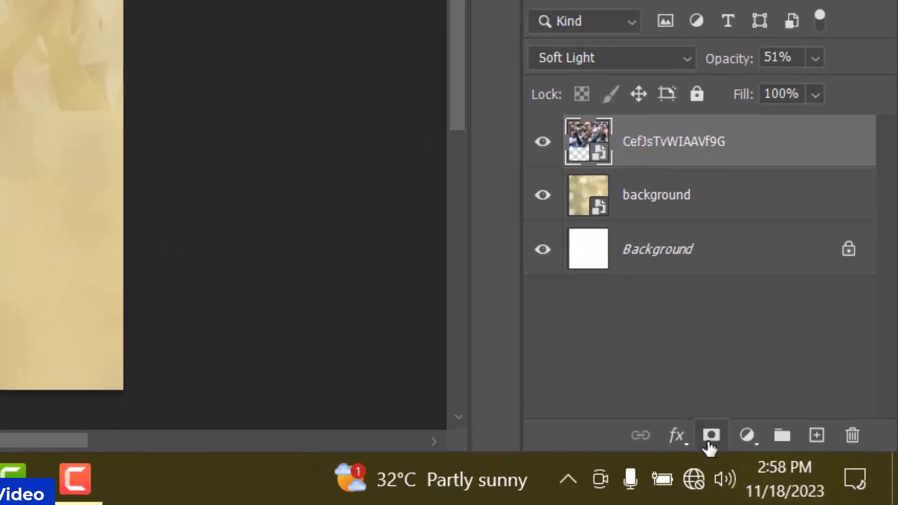
pyautogui.click(711, 445)
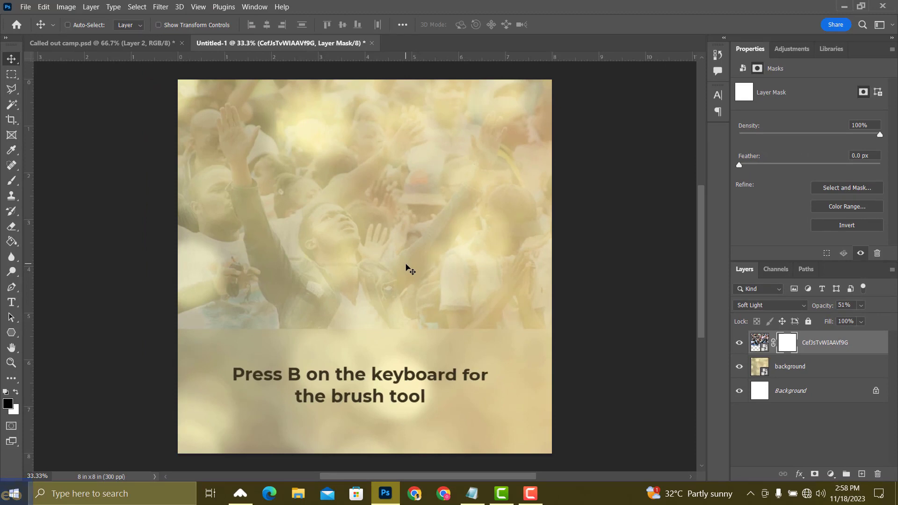
pyautogui.press('b')
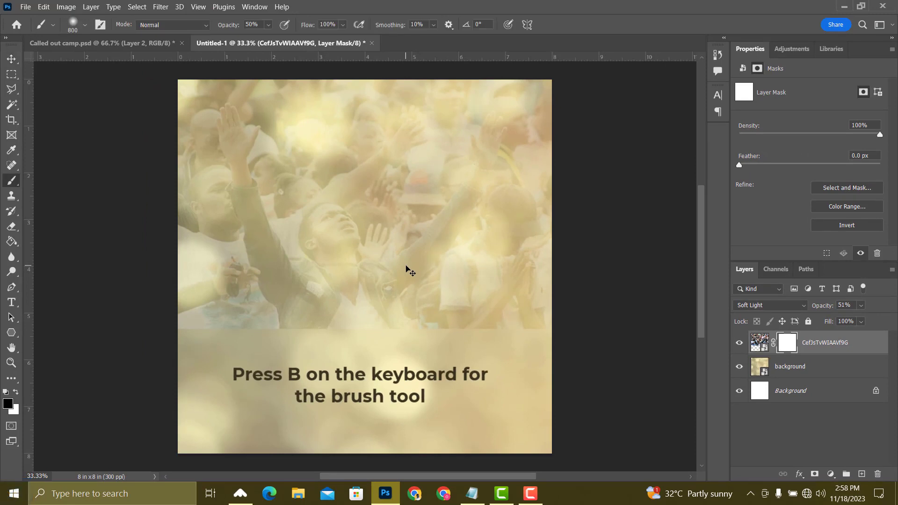
pyautogui.rightClick(406, 268)
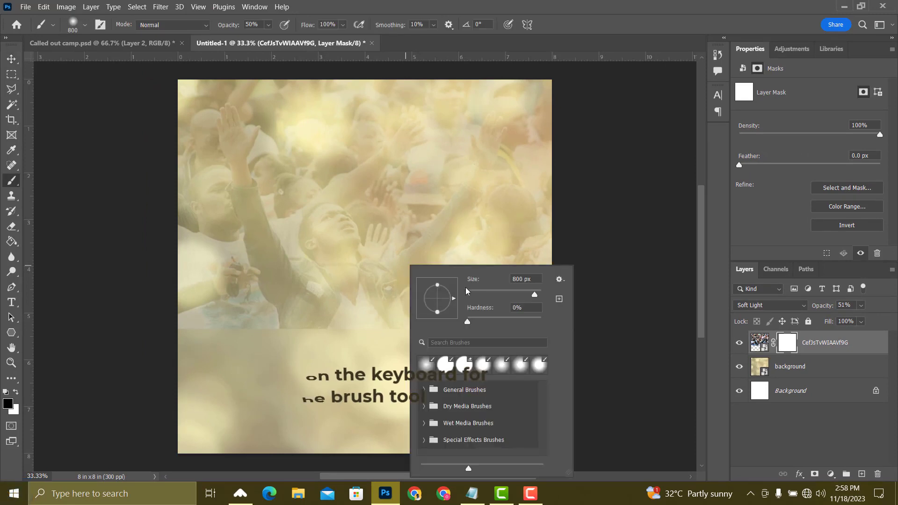
pyautogui.click(464, 322)
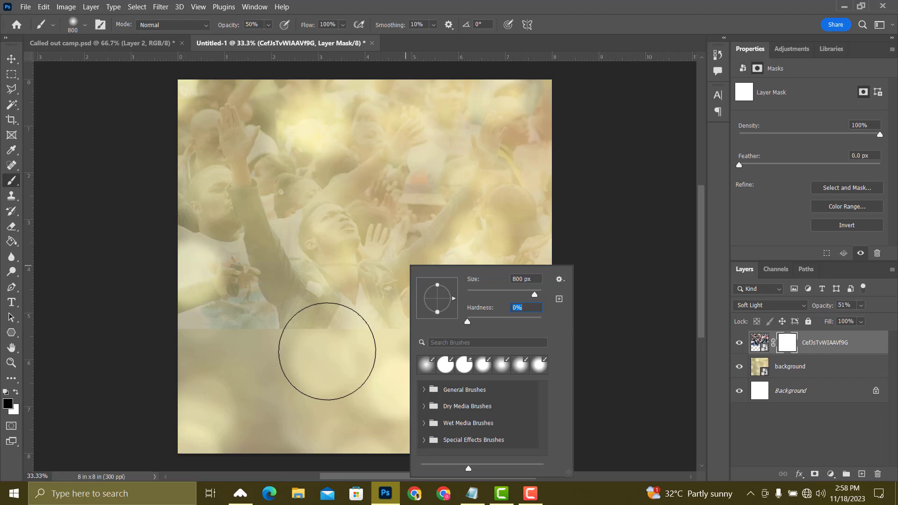
pyautogui.moveTo(327, 352)
pyautogui.mouseDown()
pyautogui.moveTo(308, 360)
pyautogui.moveTo(337, 360)
pyautogui.moveTo(276, 362)
pyautogui.moveTo(377, 359)
pyautogui.moveTo(307, 365)
pyautogui.mouseUp()
pyautogui.moveTo(307, 365)
pyautogui.mouseDown()
pyautogui.moveTo(337, 364)
pyautogui.moveTo(329, 361)
pyautogui.mouseUp()
pyautogui.moveTo(246, 361)
pyautogui.mouseDown()
pyautogui.moveTo(504, 356)
pyautogui.moveTo(487, 336)
pyautogui.moveTo(376, 340)
pyautogui.moveTo(551, 342)
pyautogui.moveTo(432, 327)
pyautogui.moveTo(489, 322)
pyautogui.moveTo(359, 327)
pyautogui.mouseUp()
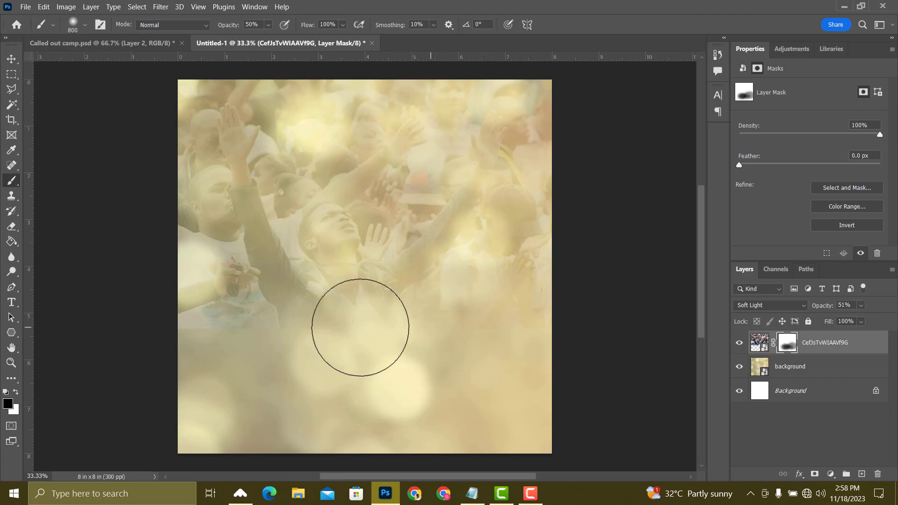
pyautogui.moveTo(172, 327)
pyautogui.mouseDown()
pyautogui.moveTo(302, 327)
pyautogui.moveTo(232, 320)
pyautogui.moveTo(338, 337)
pyautogui.moveTo(258, 328)
pyautogui.moveTo(299, 311)
pyautogui.moveTo(217, 288)
pyautogui.moveTo(314, 302)
pyautogui.moveTo(178, 305)
pyautogui.mouseUp()
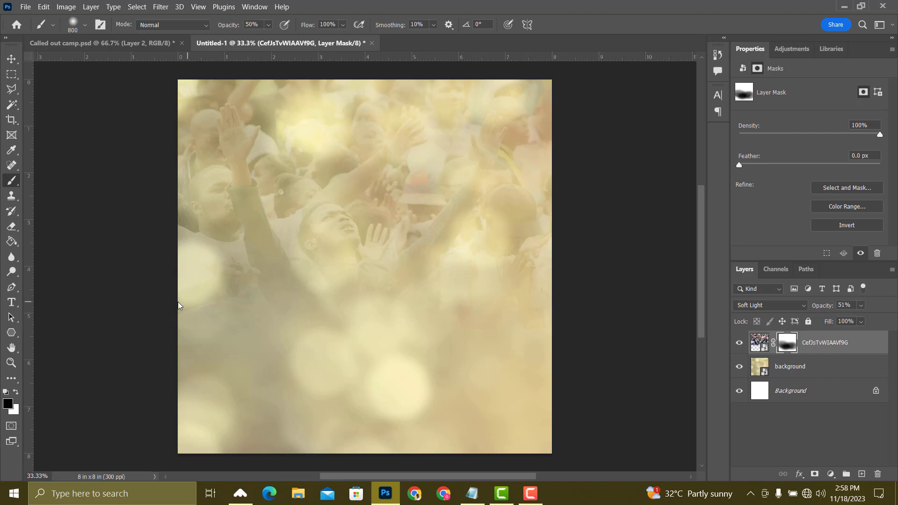
pyautogui.moveTo(523, 321); pyautogui.dragTo(478, 328)
pyautogui.moveTo(535, 314); pyautogui.dragTo(374, 331)
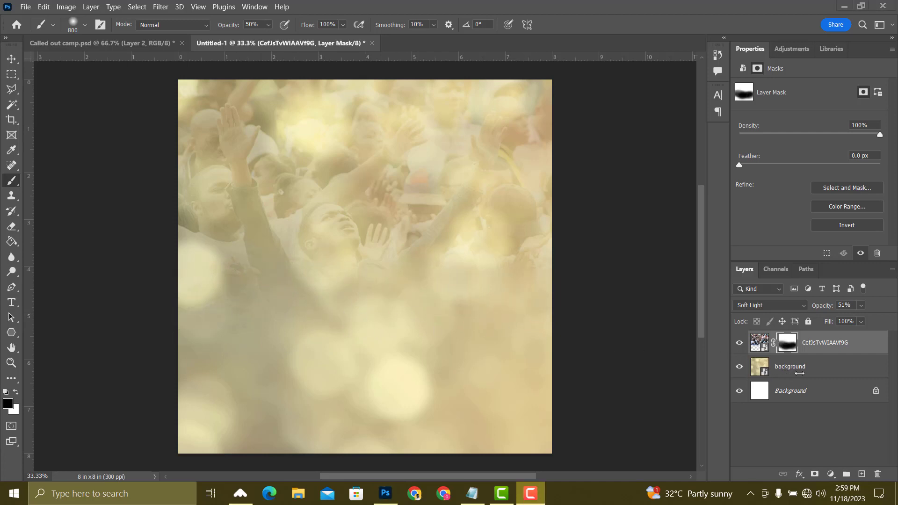
# Group the crowd photo and background image layers and name the group "Background".
pyautogui.click(807, 375)
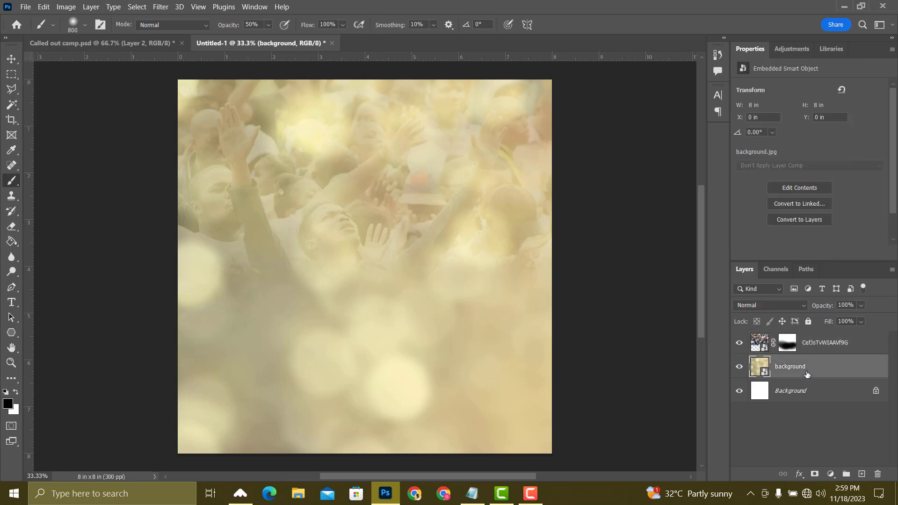
pyautogui.keyDown('ctrl'); pyautogui.click(824, 346); pyautogui.keyUp('ctrl')
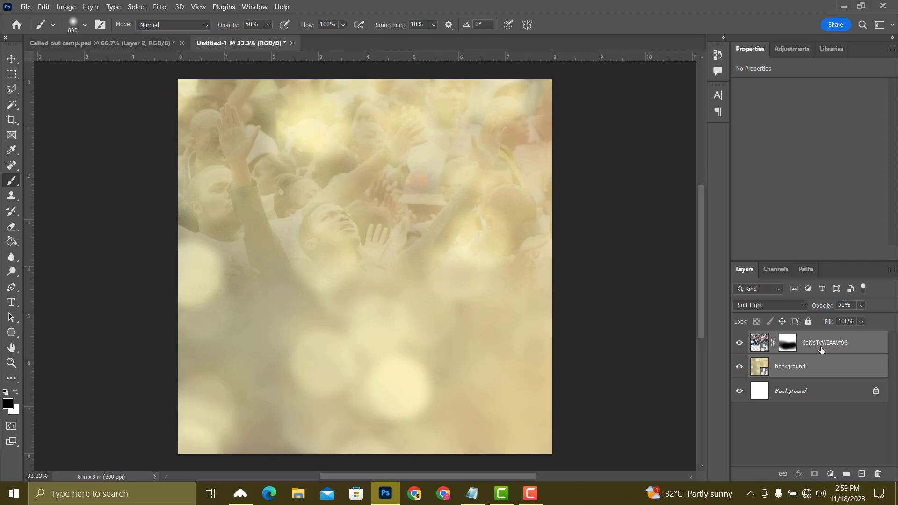
pyautogui.hotkey('ctrl', 'g')
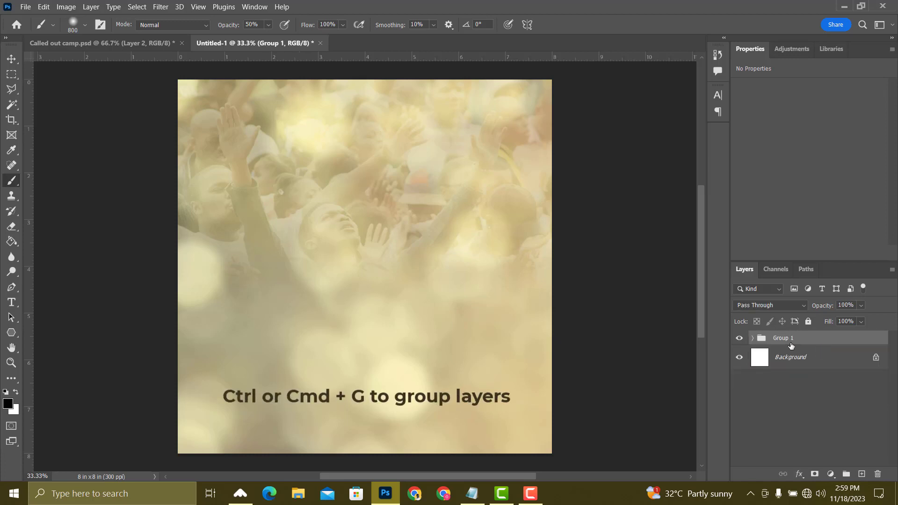
pyautogui.doubleClick(790, 345)
pyautogui.write('Background')
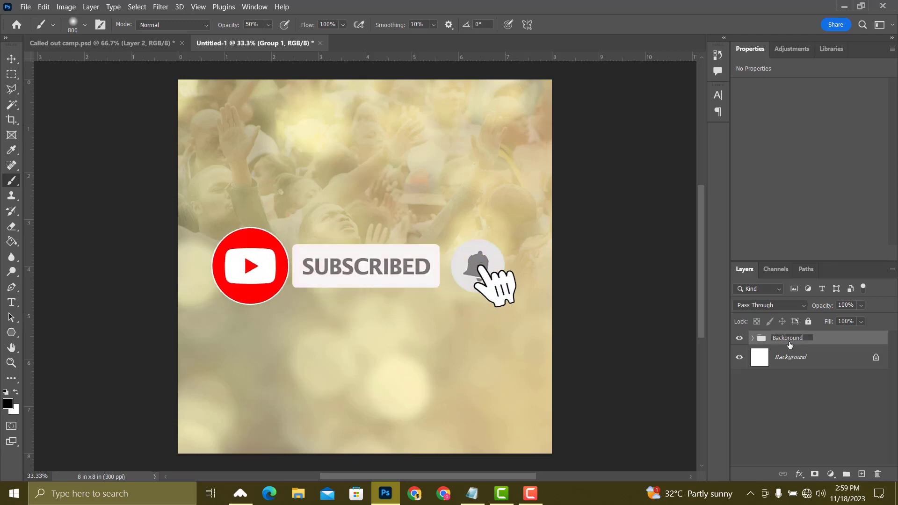
pyautogui.press('Return')
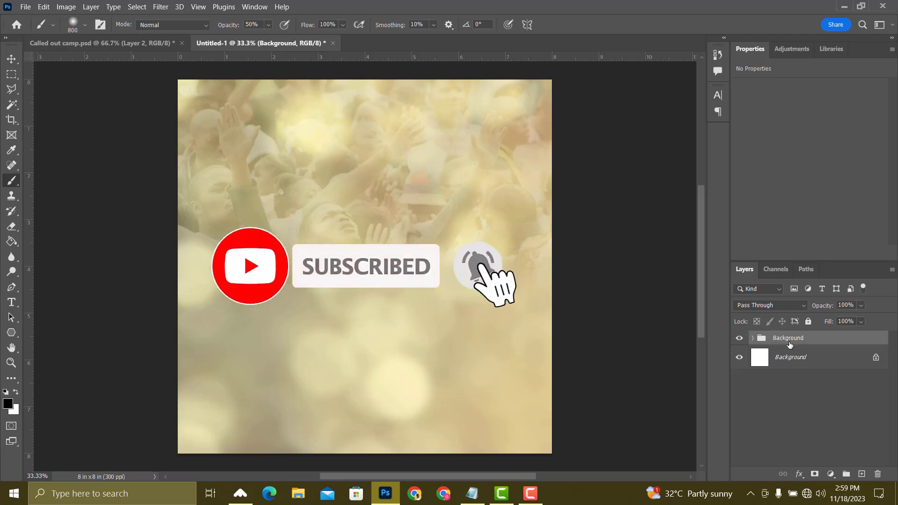
# Unlock the original white Background layer and delete it.
pyautogui.click(798, 358)
pyautogui.click(876, 358)
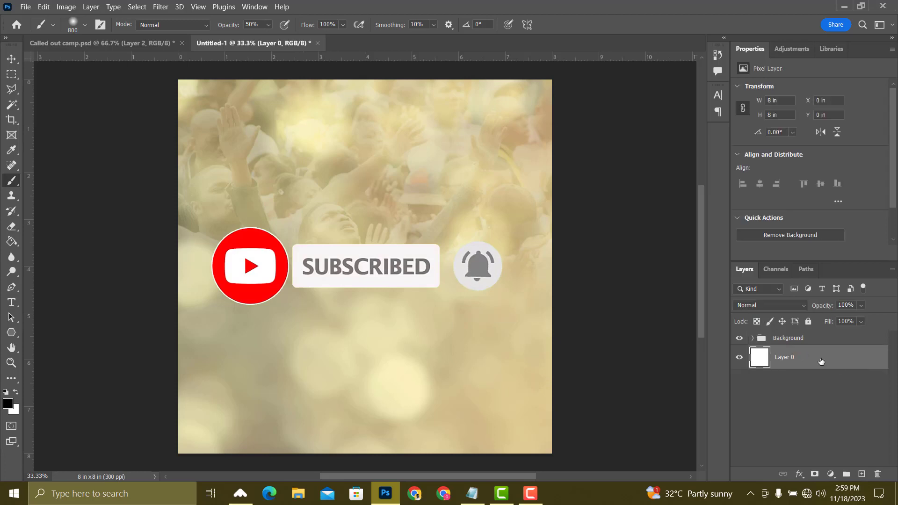
pyautogui.press('Delete')
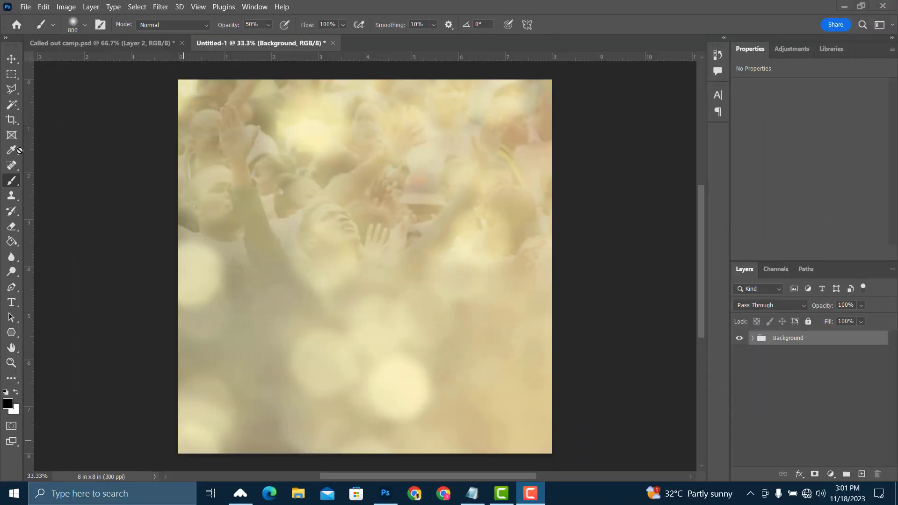
# Place the crowned-globe WhatsApp Image logo as an embedded object, scaled to about 7.59%, near the top of the canvas.
pyautogui.click(25, 7)
pyautogui.click(79, 225)
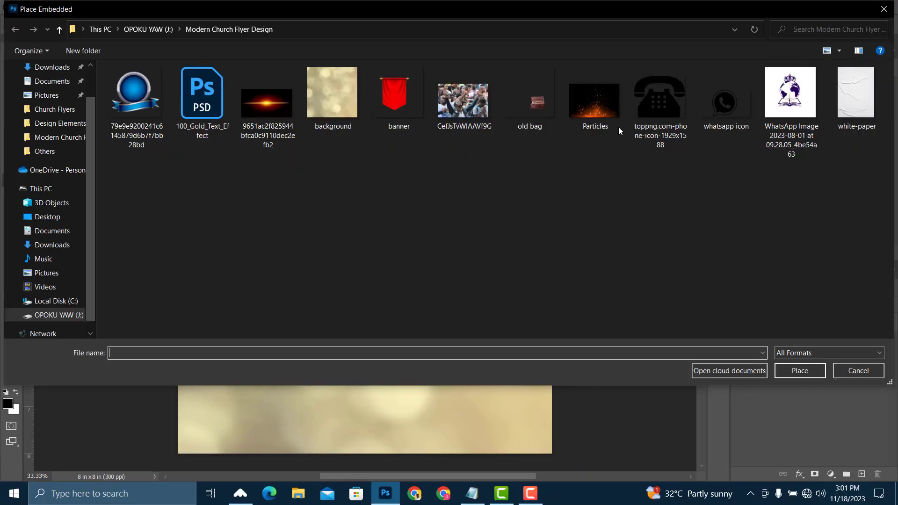
pyautogui.doubleClick(796, 96)
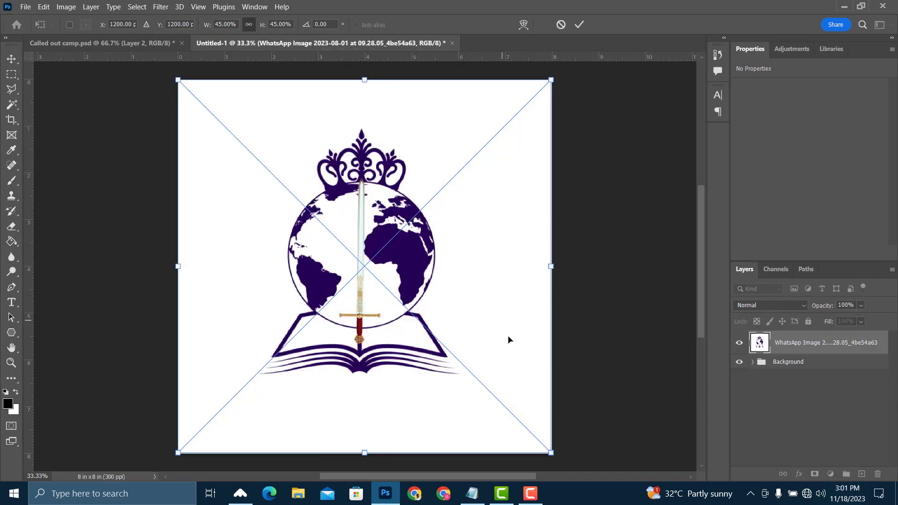
pyautogui.moveTo(552, 454); pyautogui.dragTo(349, 146)
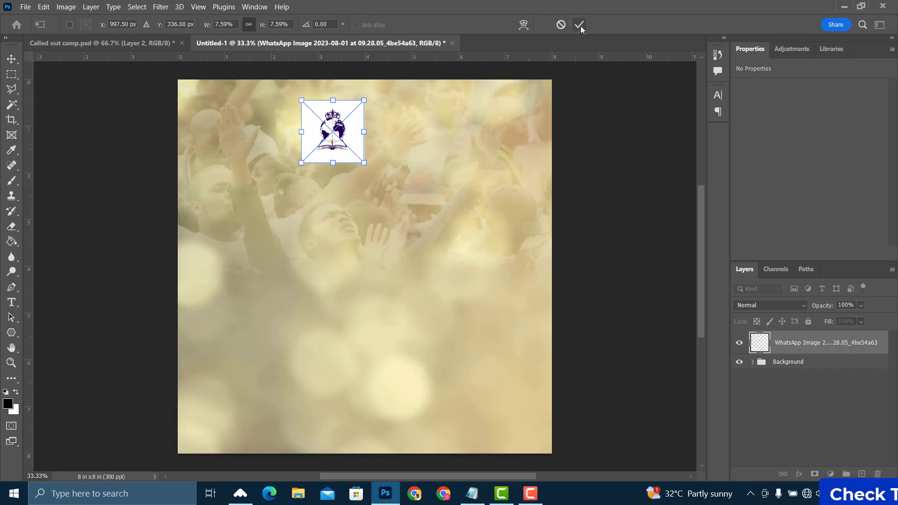
pyautogui.click(580, 27)
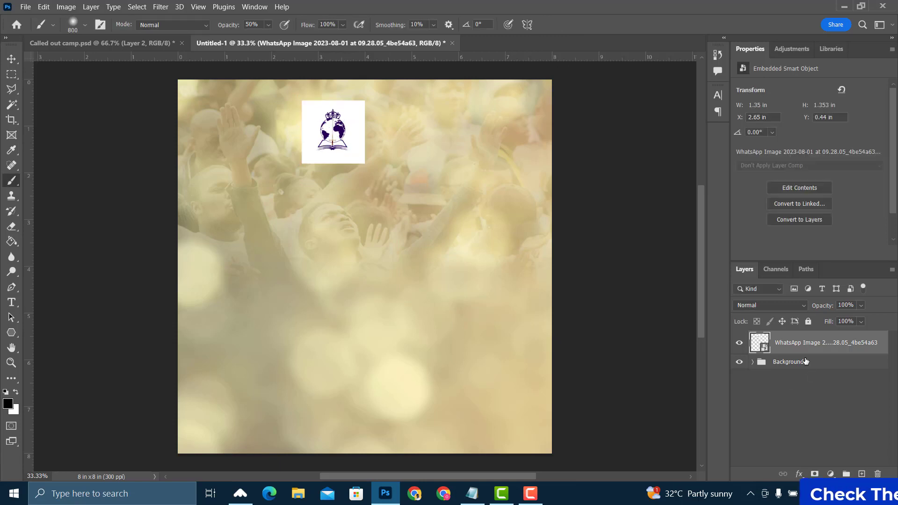
# Draw a black circle about 0.91 in wide on a layer between the logo and the Background group, and remove its stroke.
pyautogui.click(805, 362)
pyautogui.click(12, 332)
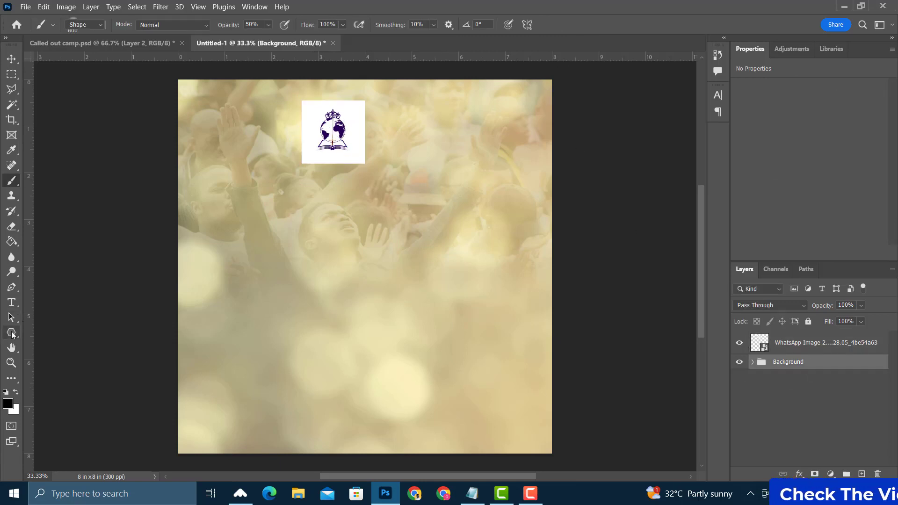
pyautogui.click(57, 343)
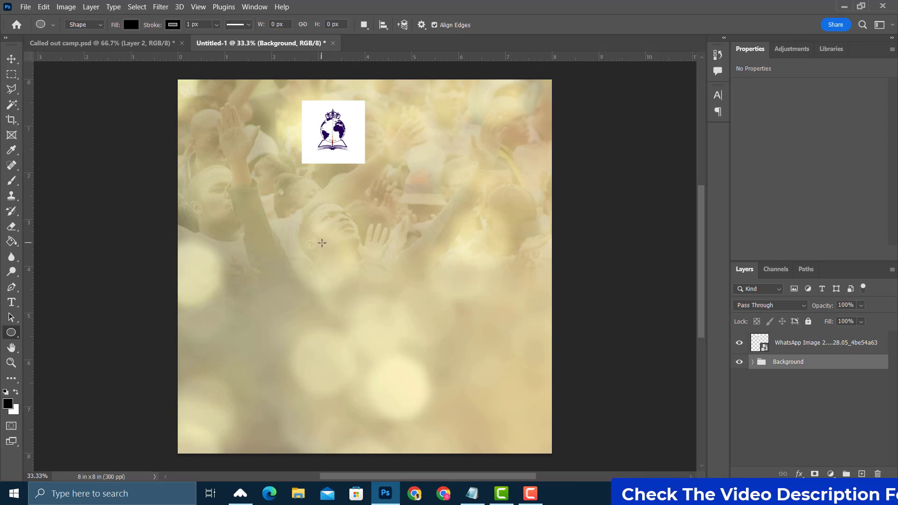
pyautogui.moveTo(322, 242); pyautogui.dragTo(365, 300)
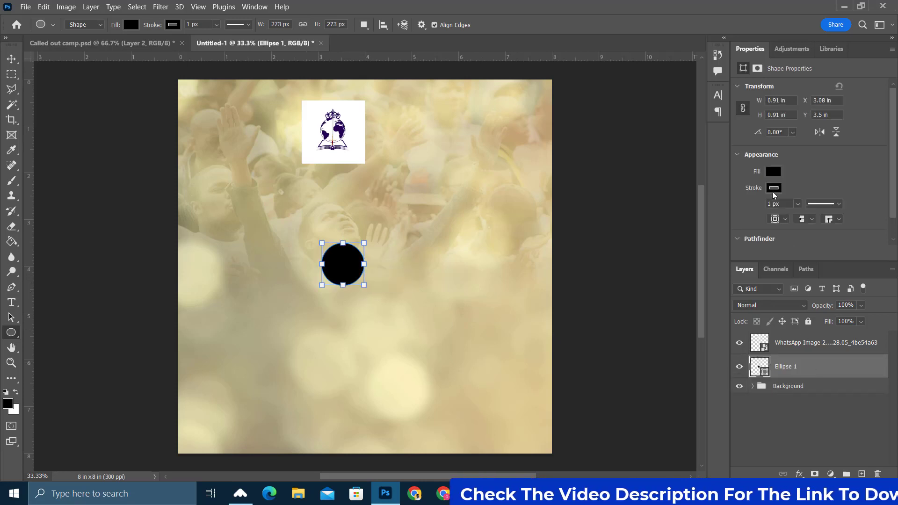
pyautogui.click(774, 189)
pyautogui.click(743, 211)
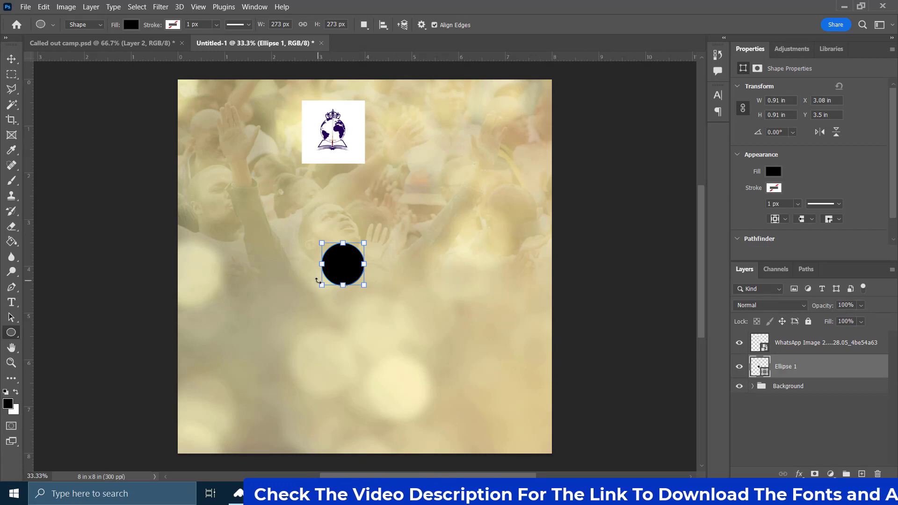
# Move the circle behind the logo emblem and clip the logo image to it with a clipping mask.
pyautogui.click(11, 58)
pyautogui.moveTo(344, 279); pyautogui.dragTo(333, 147)
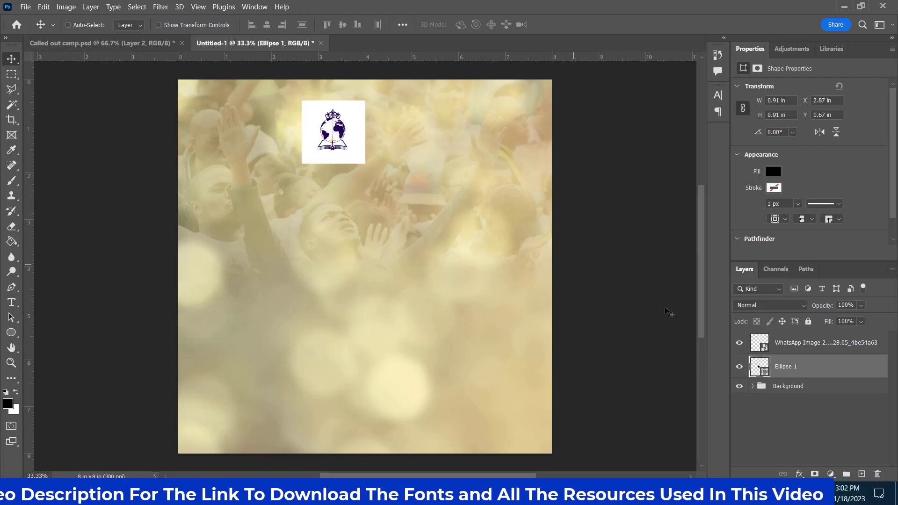
pyautogui.click(831, 345)
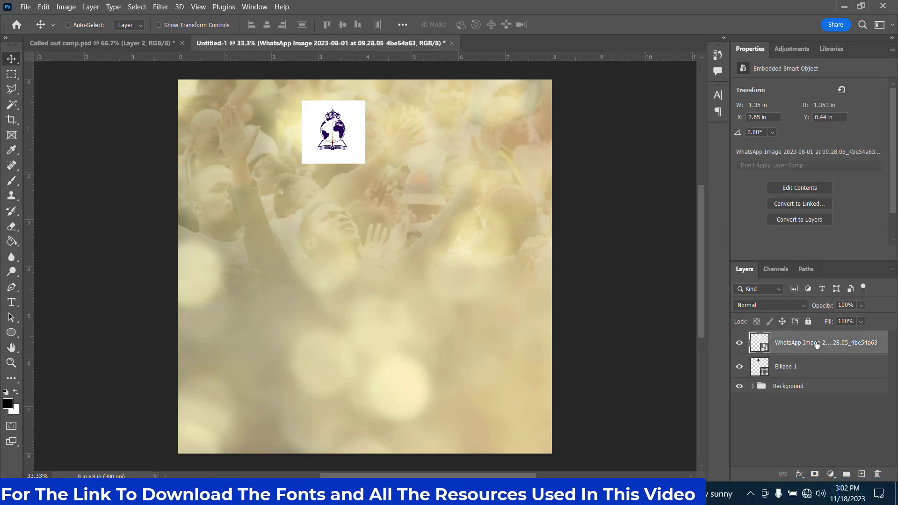
pyautogui.rightClick(830, 345)
pyautogui.click(701, 287)
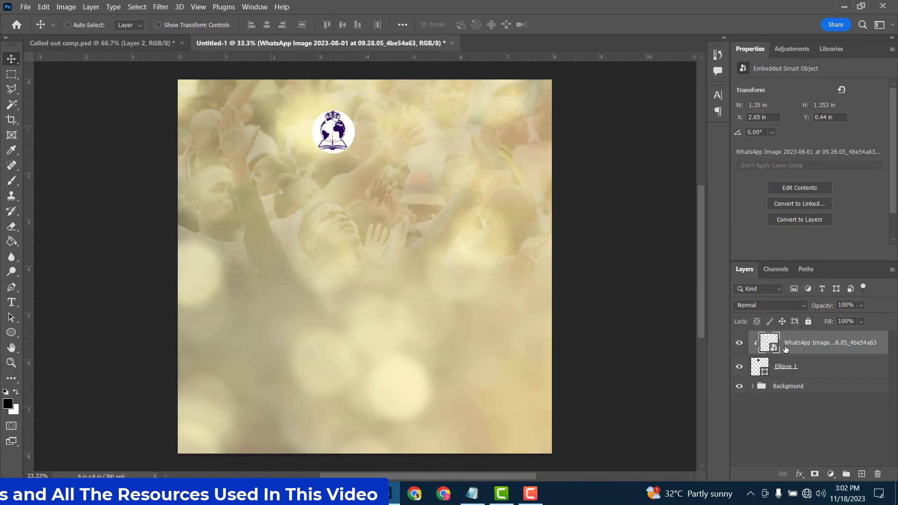
# Scale the clipped logo image down to about 5.79% so the emblem fits inside the circle.
pyautogui.hotkey('ctrl', 't')
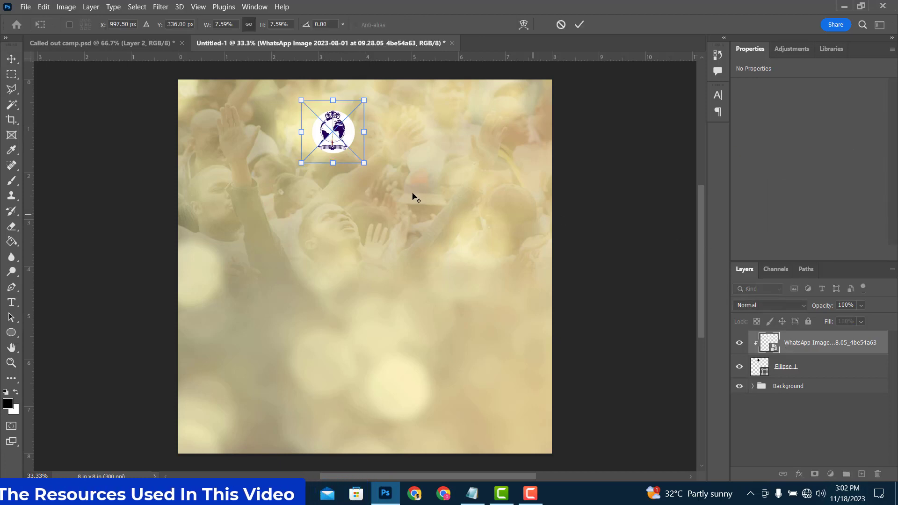
pyautogui.moveTo(364, 163); pyautogui.dragTo(353, 159)
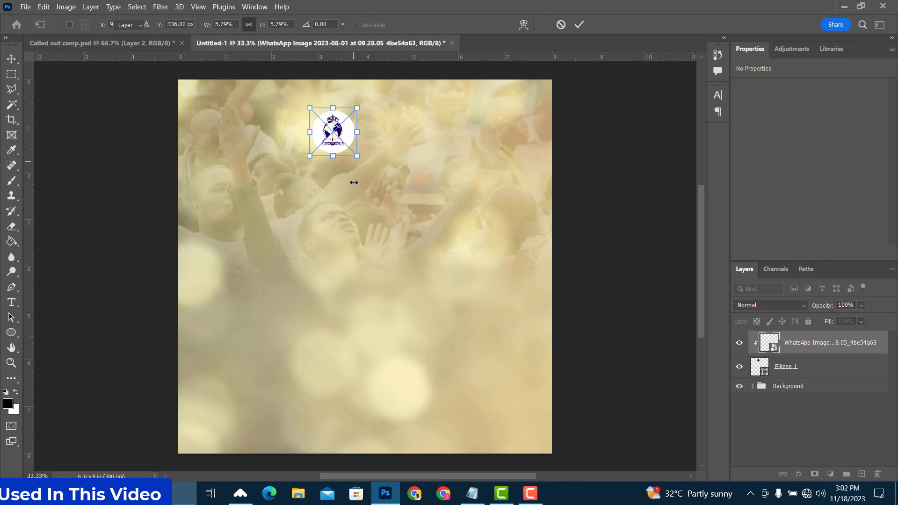
pyautogui.press('Return')
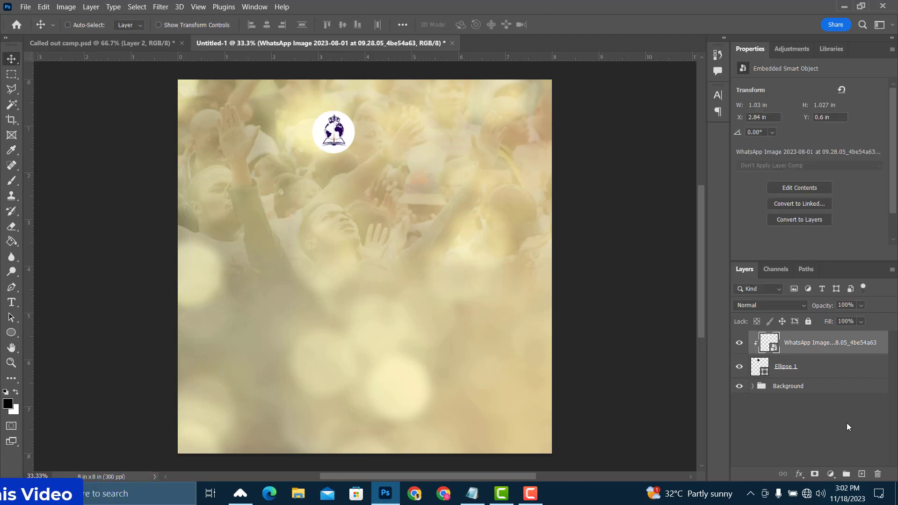
# Switch to Notepad and copy "The Chosen Nation" from the first line of the flyer text.
pyautogui.click(472, 491)
pyautogui.click(657, 220)
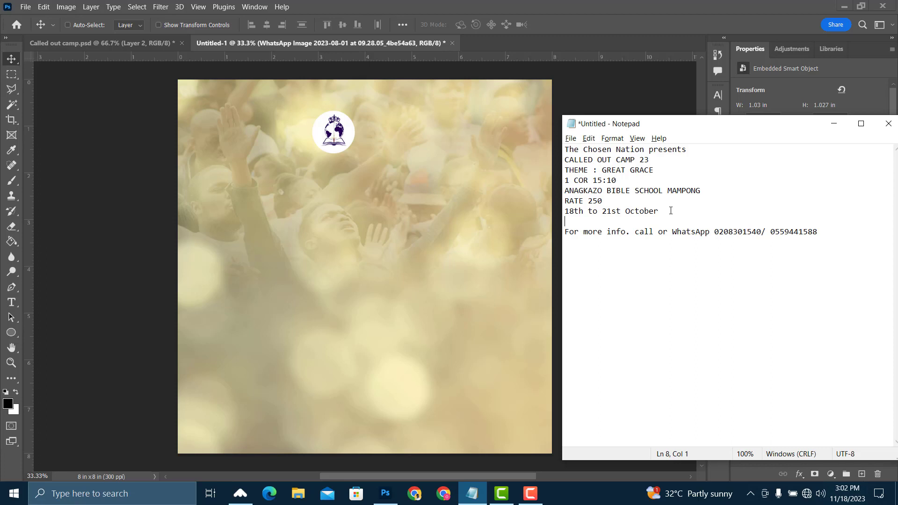
pyautogui.moveTo(673, 124); pyautogui.dragTo(672, 93)
pyautogui.moveTo(643, 119); pyautogui.dragTo(564, 119)
pyautogui.hotkey('ctrl', 'c')
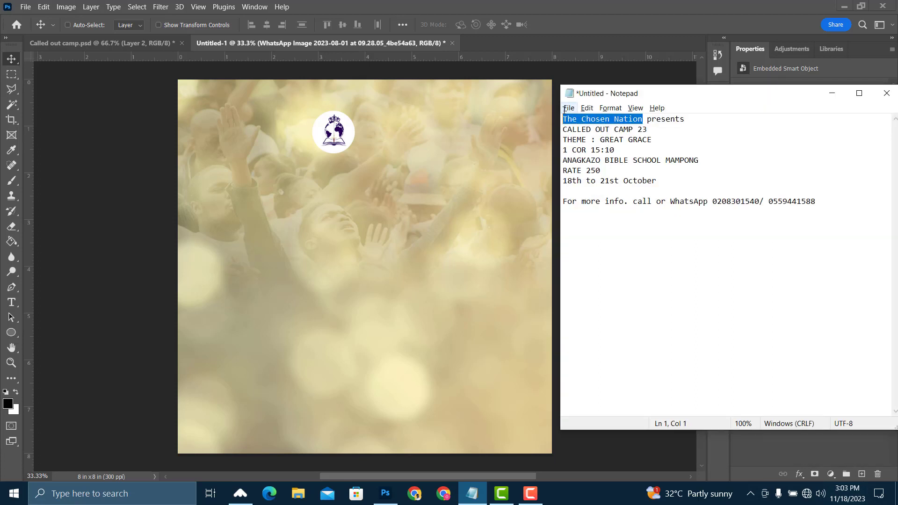
# Return to Photoshop and paste the copied words "The Chosen Nation" as a new text layer beside the logo.
pyautogui.click(485, 129)
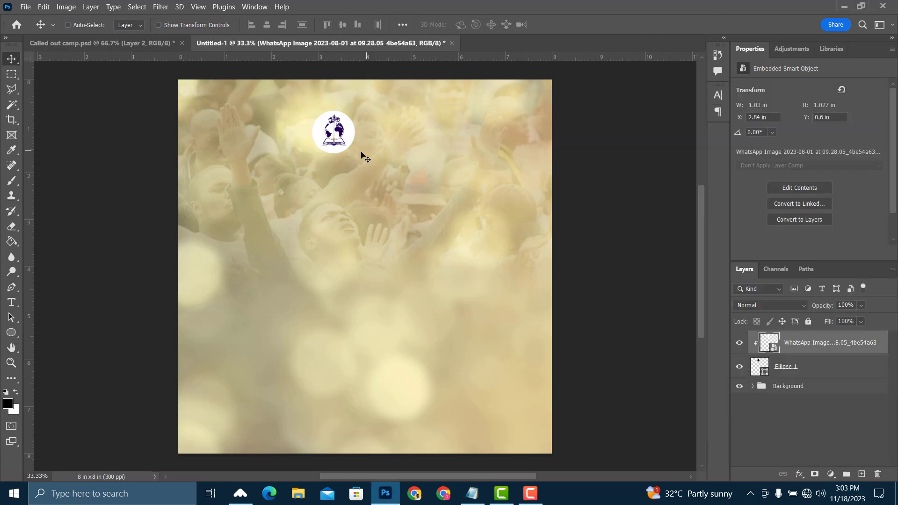
pyautogui.press('t')
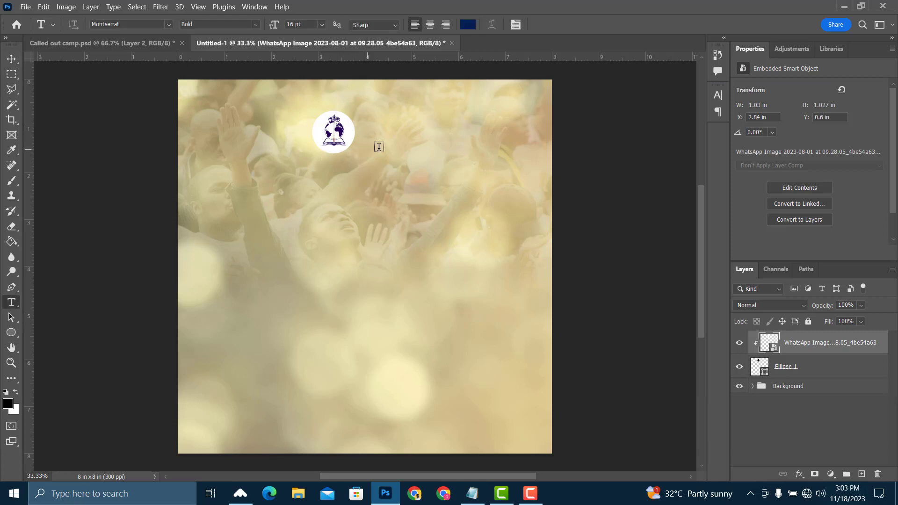
pyautogui.click(375, 127)
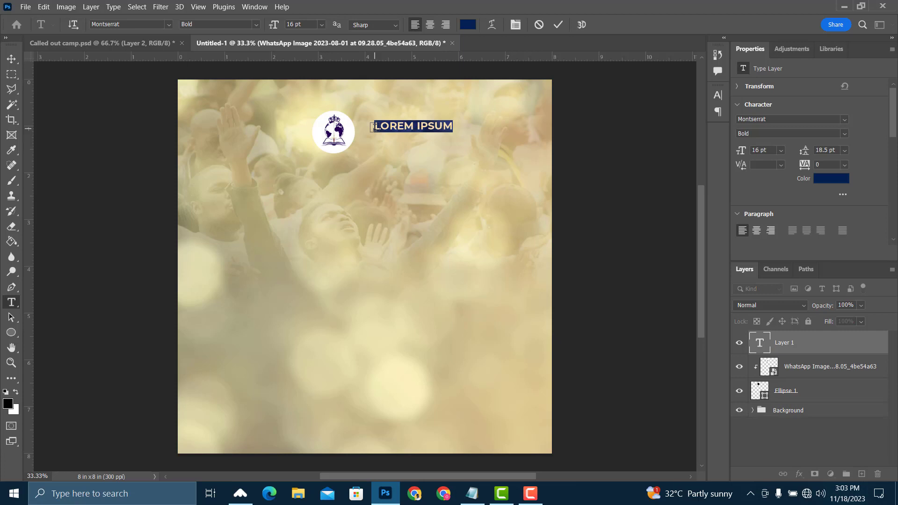
pyautogui.hotkey('ctrl', 'v')
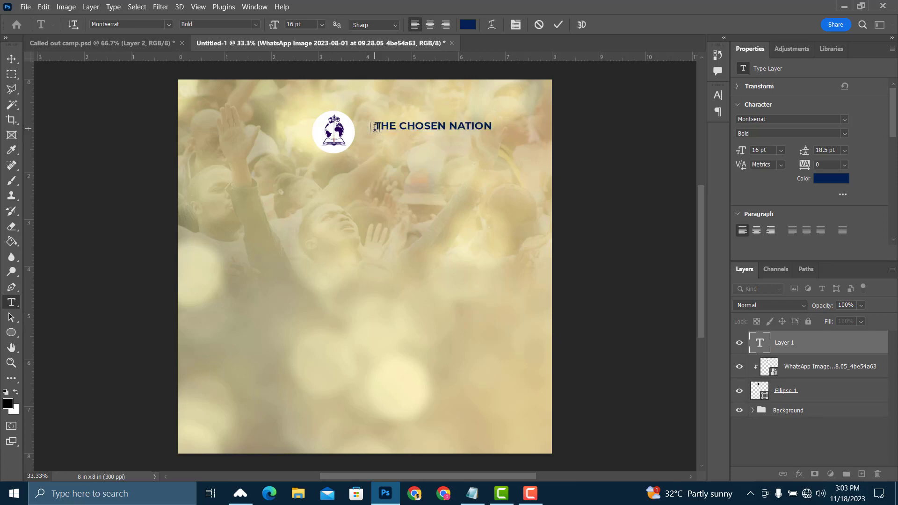
pyautogui.hotkey('ctrl', 'Return')
pyautogui.press('v')
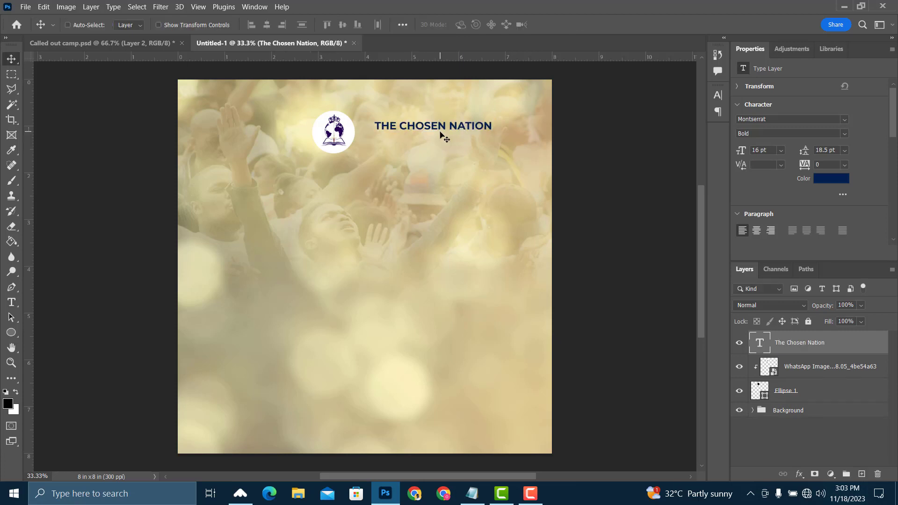
# Move the "The Chosen Nation" text closer to the logo and set its font style to SemiBold.
pyautogui.moveTo(441, 134); pyautogui.dragTo(419, 130)
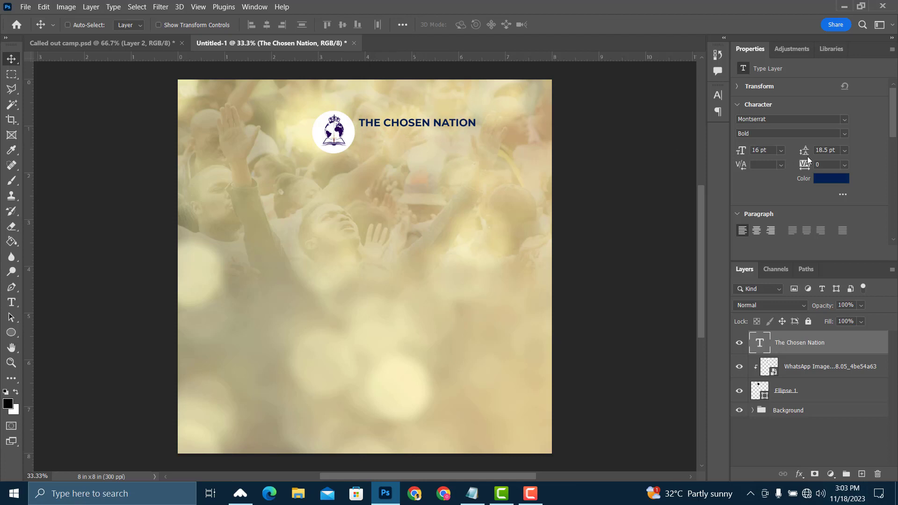
pyautogui.click(844, 134)
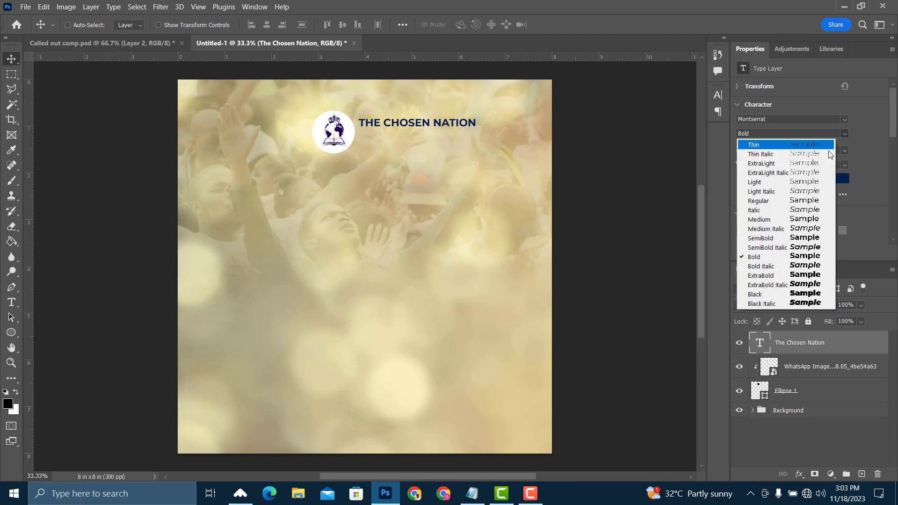
pyautogui.click(798, 238)
pyautogui.moveTo(431, 121); pyautogui.dragTo(429, 121)
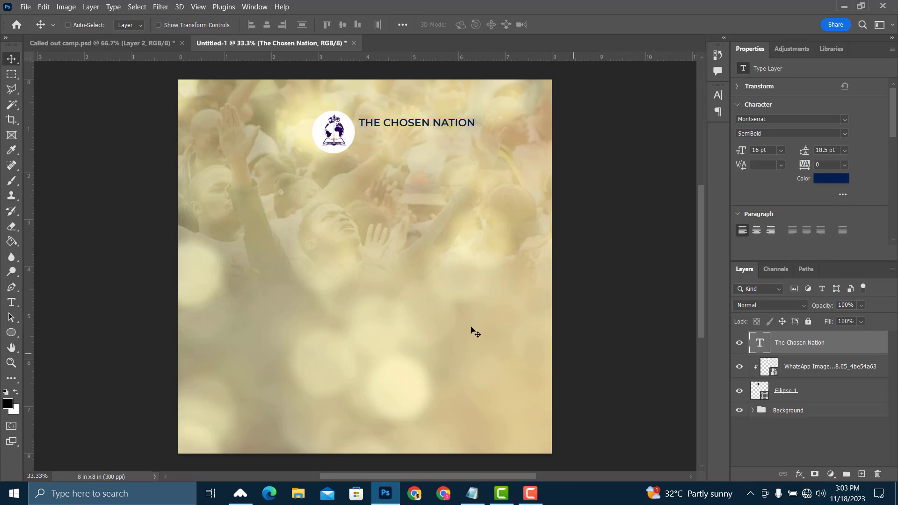
# Add a separate text layer reading "presents" below the "The Chosen Nation" heading.
pyautogui.press('t')
pyautogui.click(377, 215)
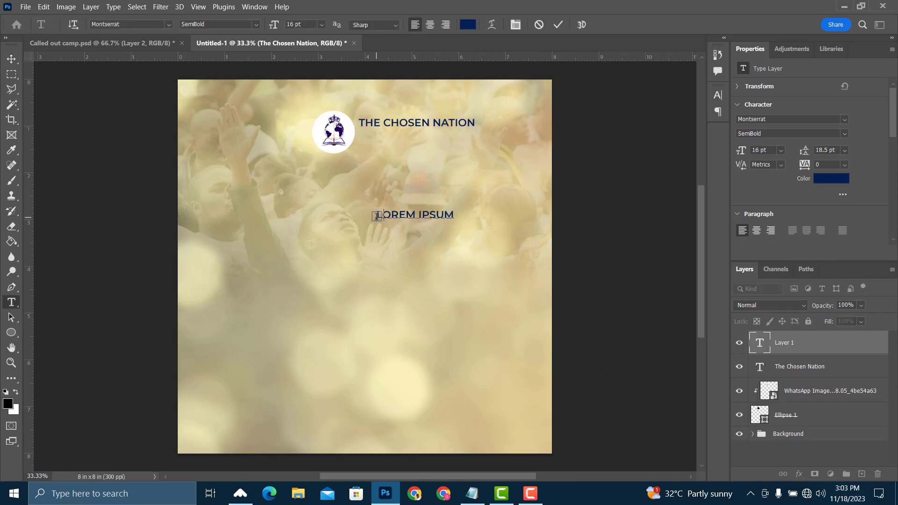
pyautogui.write('PRES')
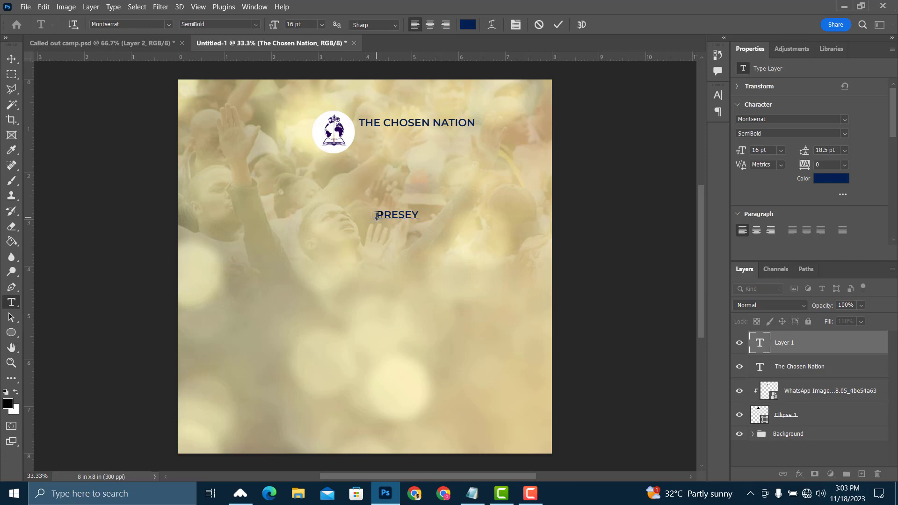
pyautogui.write('ENTS')
pyautogui.hotkey('ctrl', 'Return')
pyautogui.press('Escape')
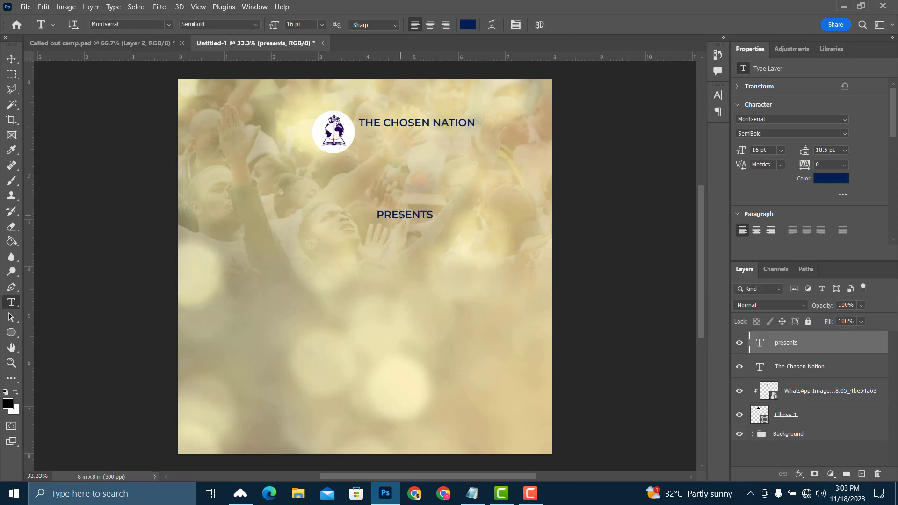
# Position the "presents" text directly under "The Chosen Nation" and set its font size to 14 pt.
pyautogui.click(13, 60)
pyautogui.moveTo(407, 223); pyautogui.dragTo(390, 141)
pyautogui.click(780, 150)
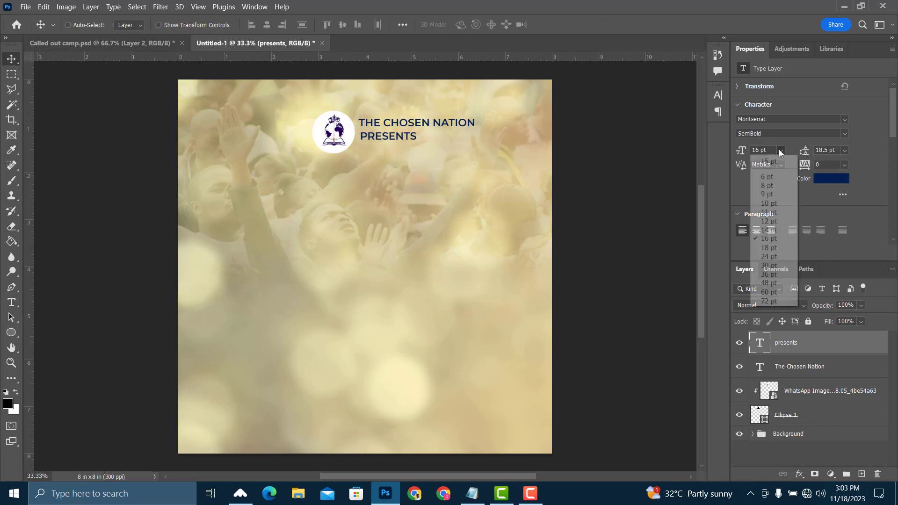
pyautogui.click(768, 230)
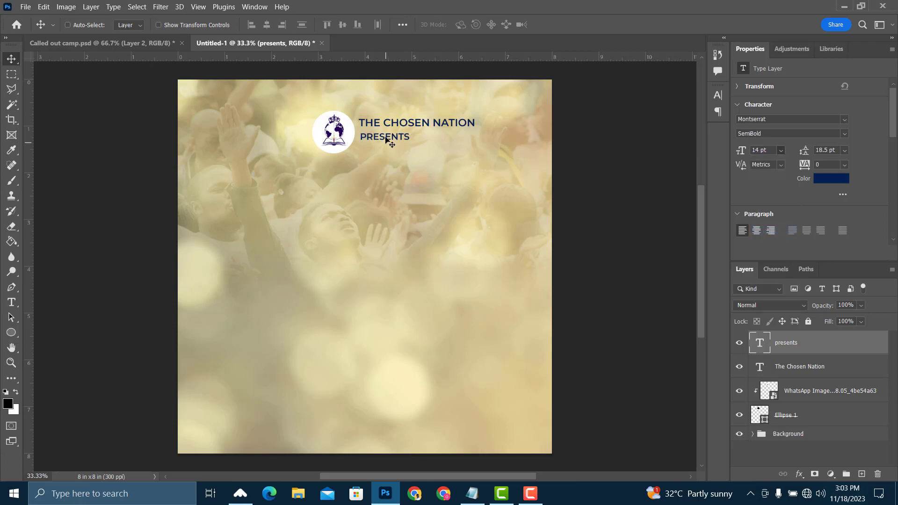
# Change the "presents" text color to white (ffffff) by sampling the logo's white circle.
pyautogui.click(835, 180)
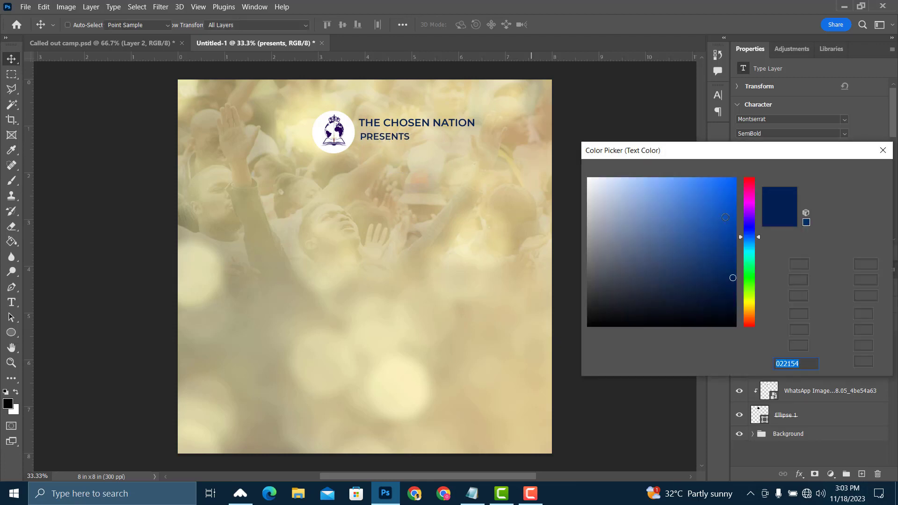
pyautogui.click(350, 126)
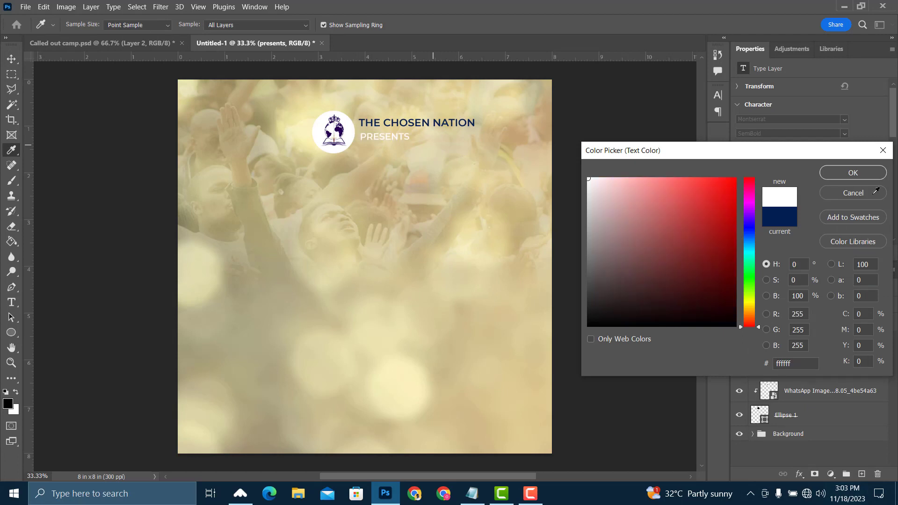
pyautogui.press('Return')
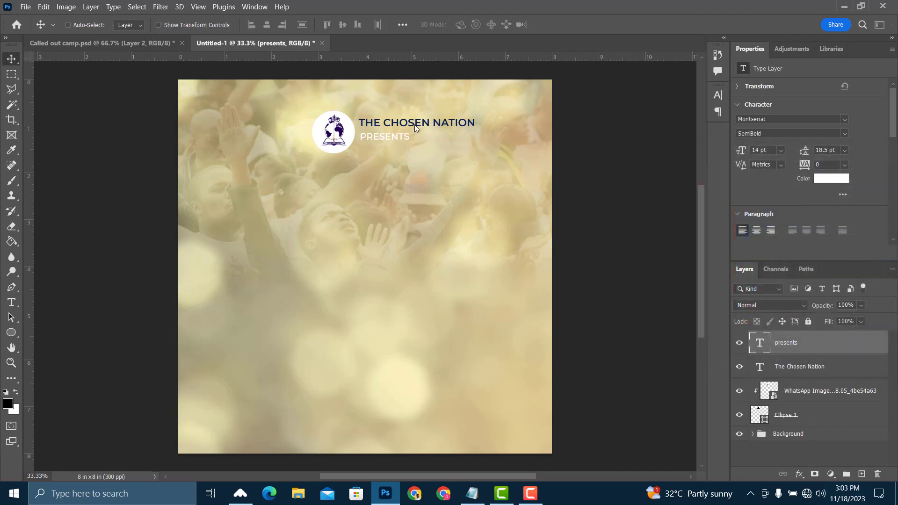
# Select the logo image and its circle together and scale them down to a circle width of about 0.81 in.
pyautogui.rightClick(338, 136)
pyautogui.click(346, 138)
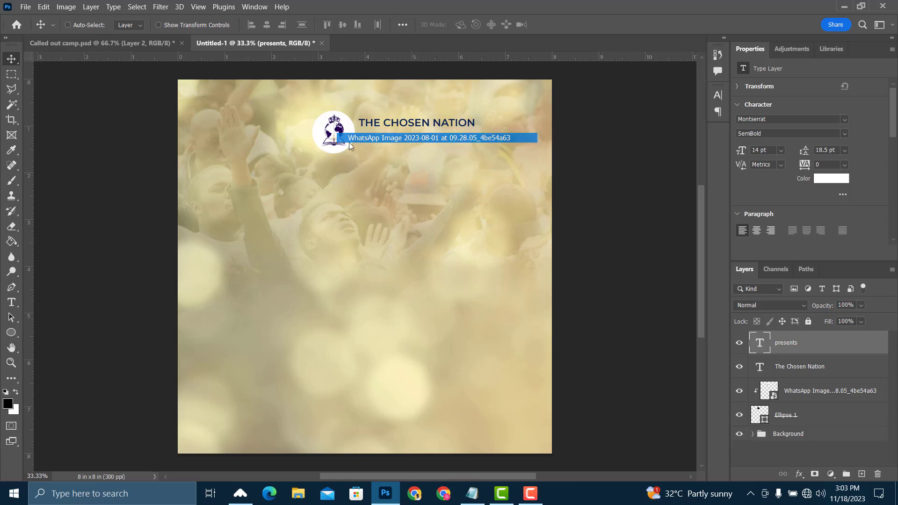
pyautogui.click(791, 416)
pyautogui.hotkey('ctrl', 't')
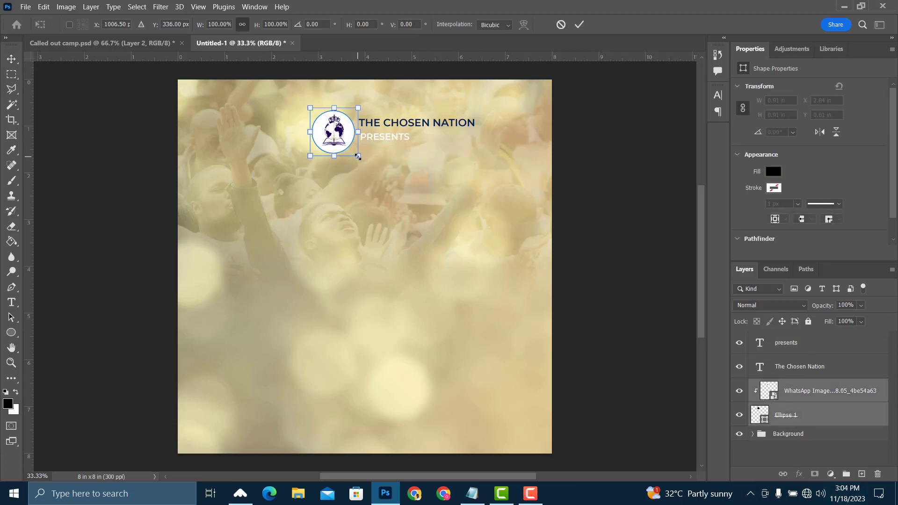
pyautogui.moveTo(358, 156); pyautogui.dragTo(342, 136)
pyautogui.press('Return')
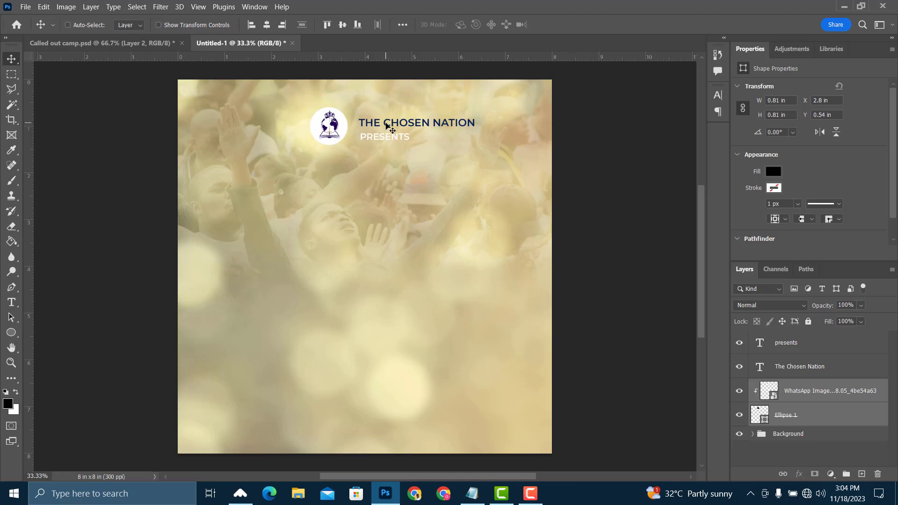
# Move the "The Chosen Nation" and "presents" text layers closer to the logo circle.
pyautogui.rightClick(386, 125)
pyautogui.click(392, 124)
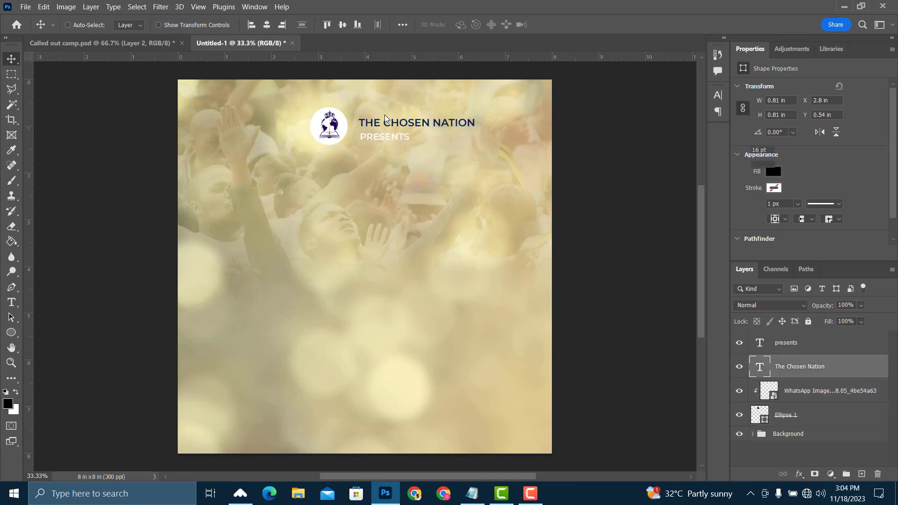
pyautogui.moveTo(388, 118); pyautogui.dragTo(387, 115)
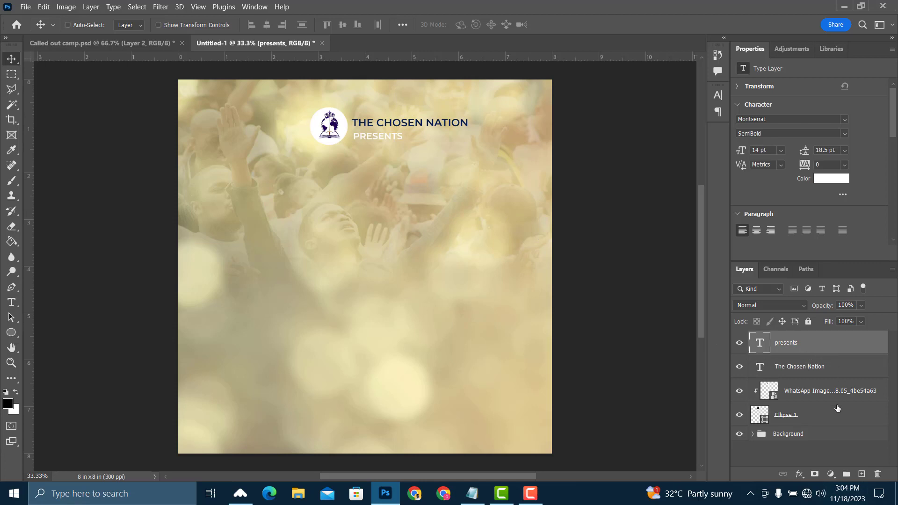
# Group the two header text layers with the logo image and its circle, and name the group "logo".
pyautogui.keyDown('shift'); pyautogui.click(817, 419); pyautogui.keyUp('shift')
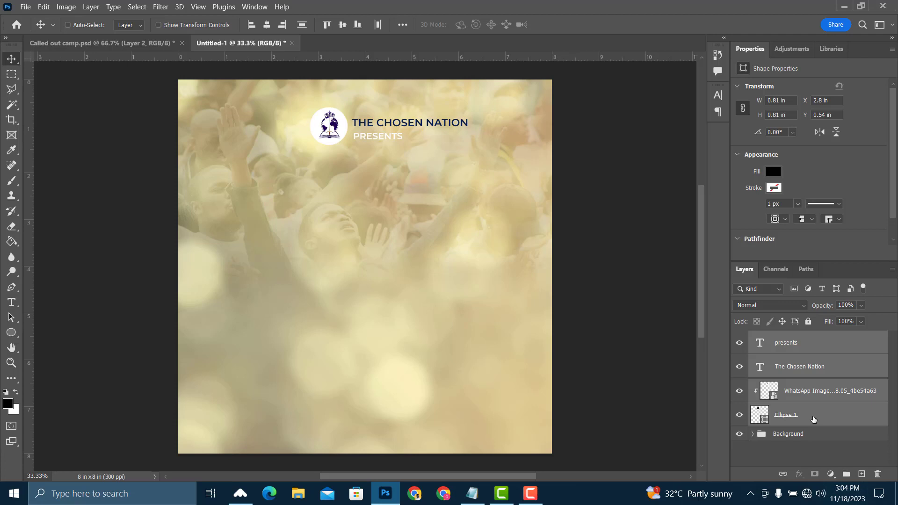
pyautogui.hotkey('ctrl', 'g')
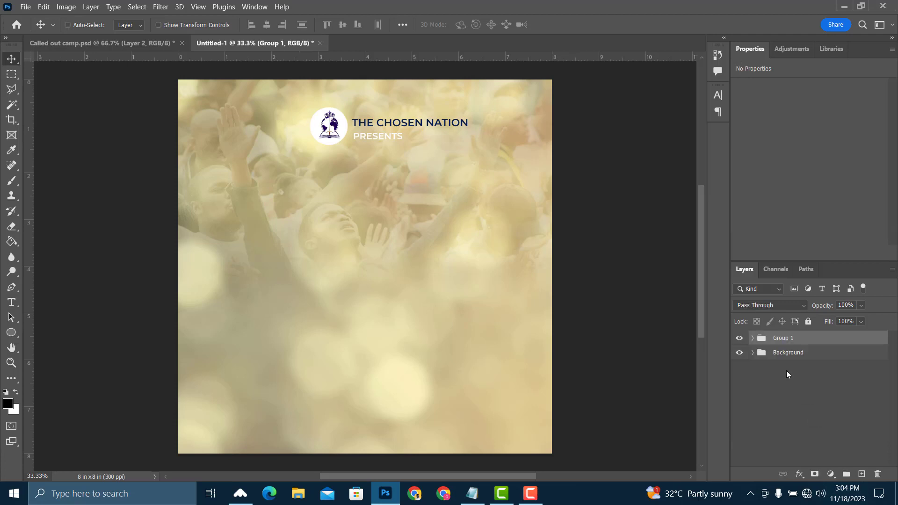
pyautogui.doubleClick(785, 338)
pyautogui.press('BackSpace')
pyautogui.write('logo')
pyautogui.press('Return')
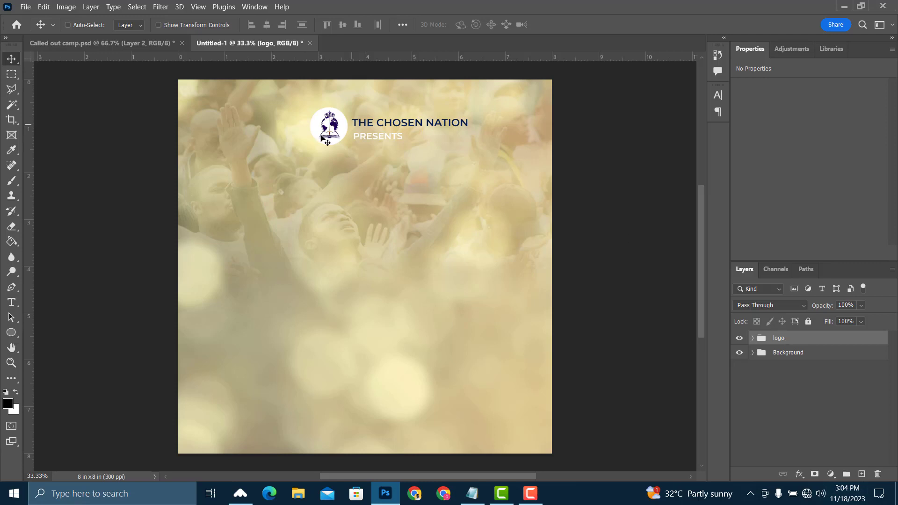
# Center the logo group horizontally on the canvas.
pyautogui.hotkey('ctrl', 'a')
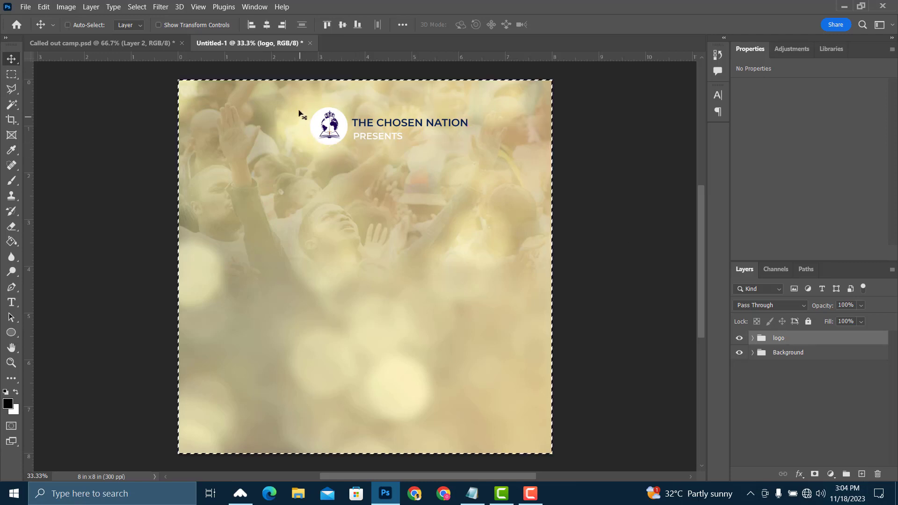
pyautogui.click(267, 26)
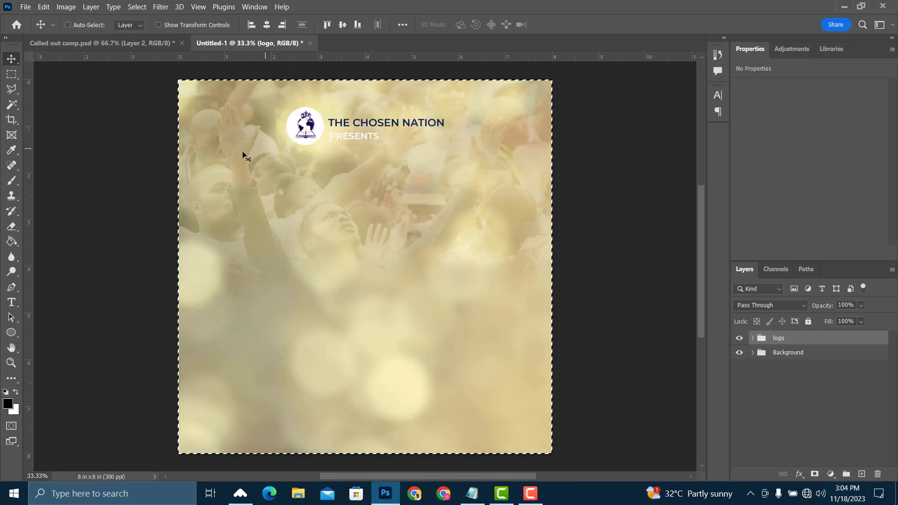
pyautogui.hotkey('ctrl', 'd')
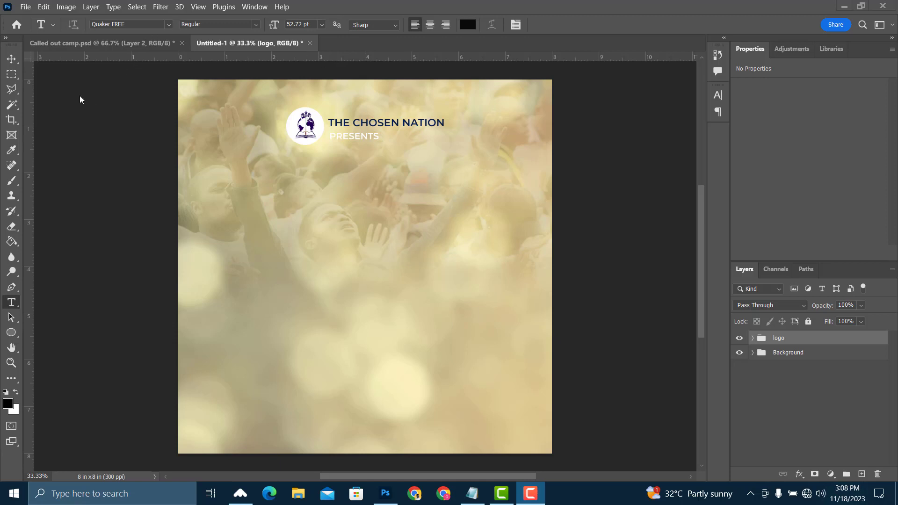
# Open 100_Gold_Text_Effect from the Modern Church Flyer Design folder and open its REPLACE TEXT HERE smart object for editing.
pyautogui.click(28, 7)
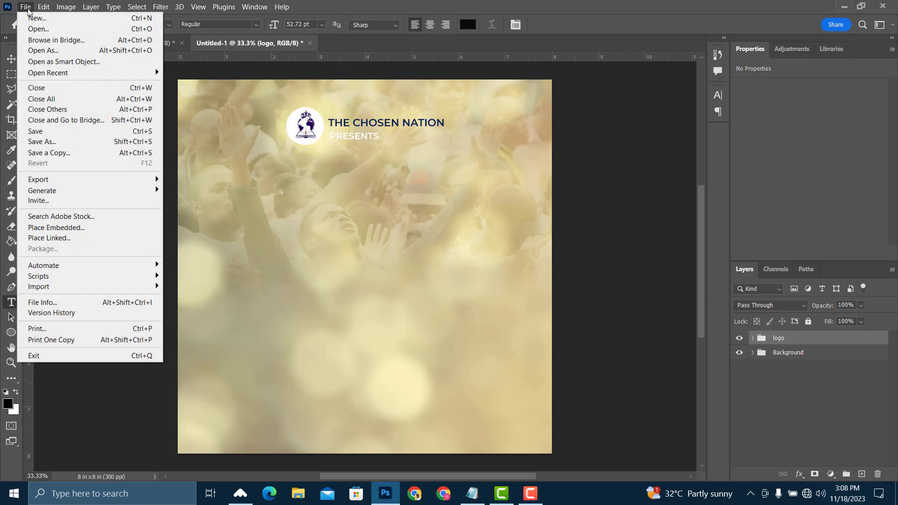
pyautogui.click(31, 27)
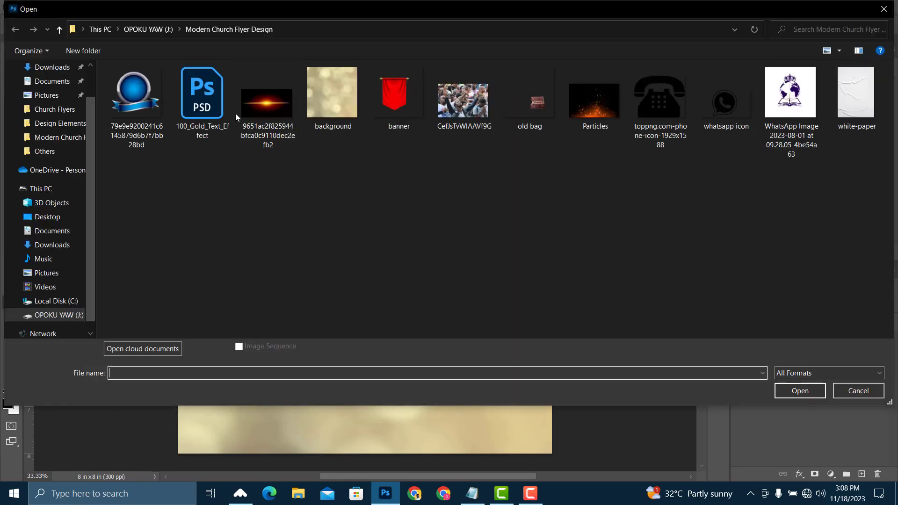
pyautogui.doubleClick(205, 118)
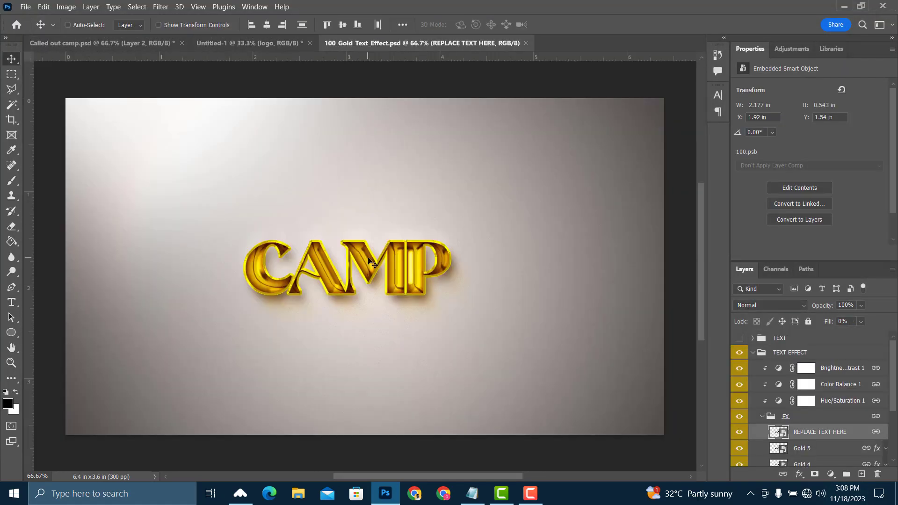
pyautogui.rightClick(369, 261)
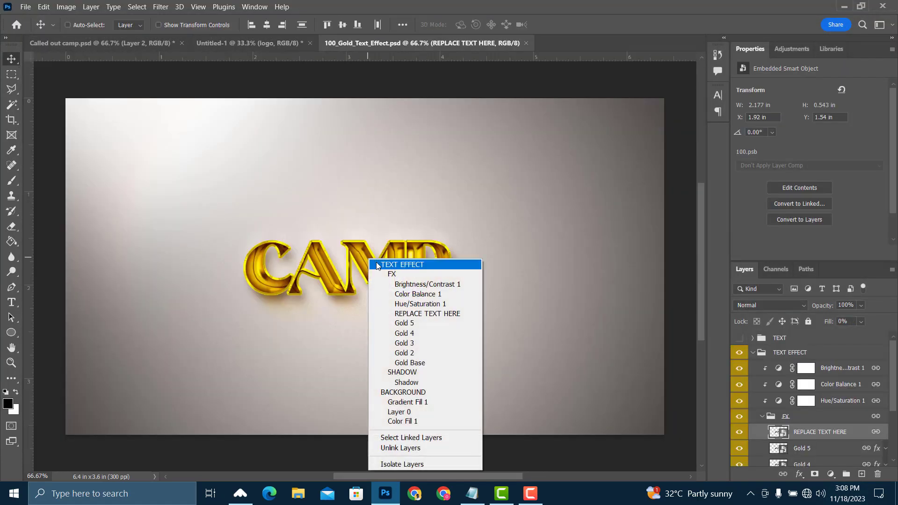
pyautogui.click(392, 314)
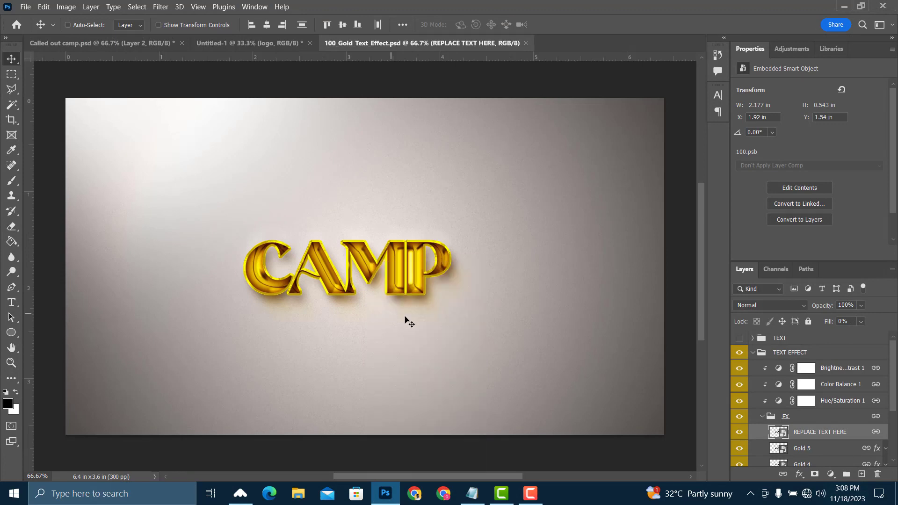
pyautogui.doubleClick(785, 436)
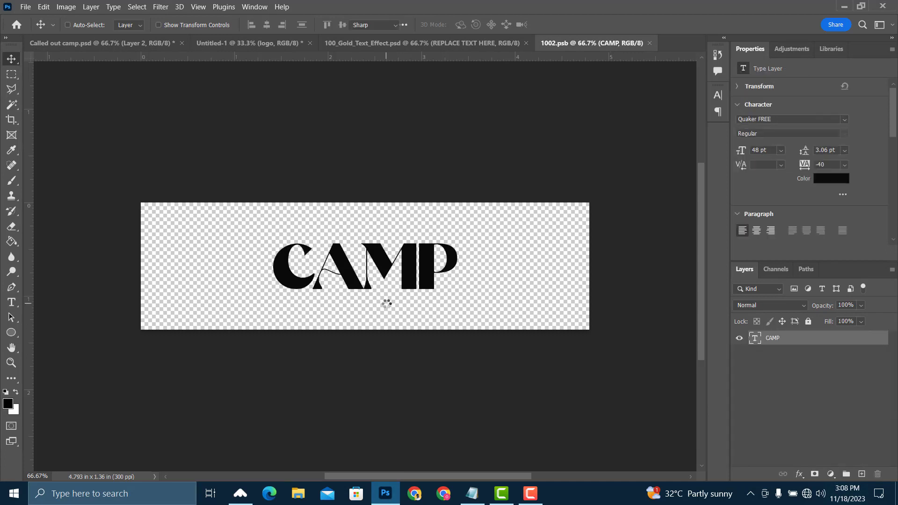
# Replace the word CAMP with "CALLED OUT" copied from the Notepad notes, and set the text's tracking to 0.
pyautogui.press('t')
pyautogui.click(364, 268)
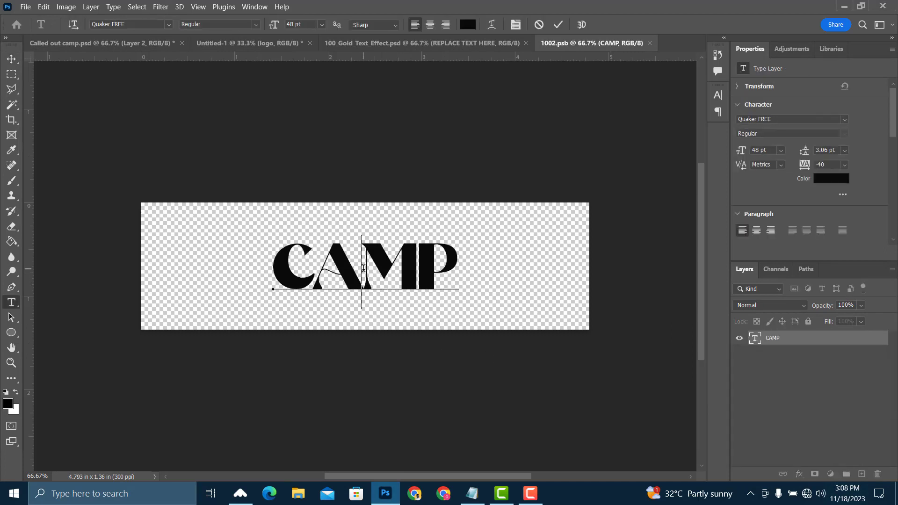
pyautogui.hotkey('ctrl', 'a')
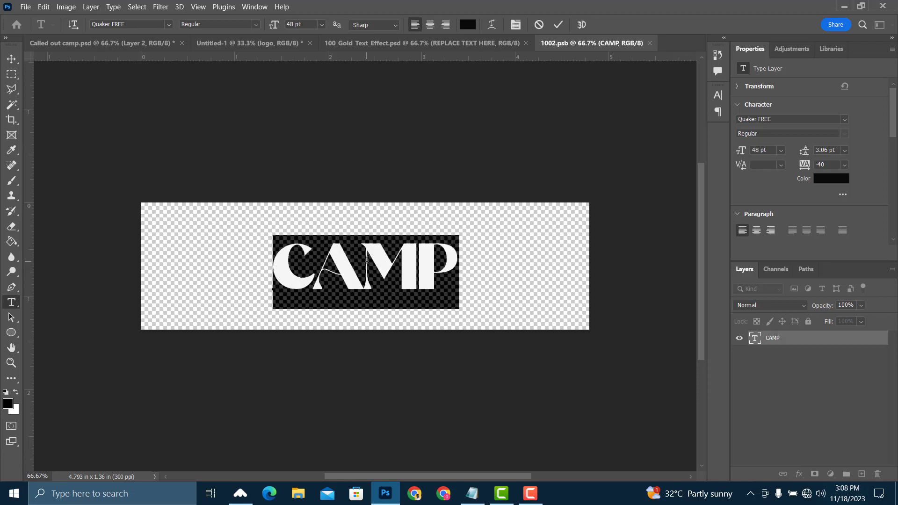
pyautogui.click(471, 494)
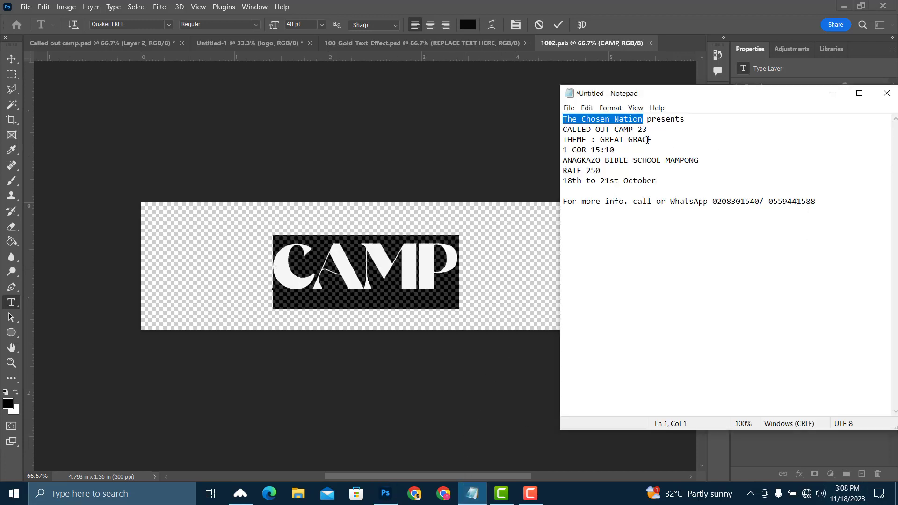
pyautogui.moveTo(609, 130); pyautogui.dragTo(559, 127)
pyautogui.hotkey('ctrl', 'c')
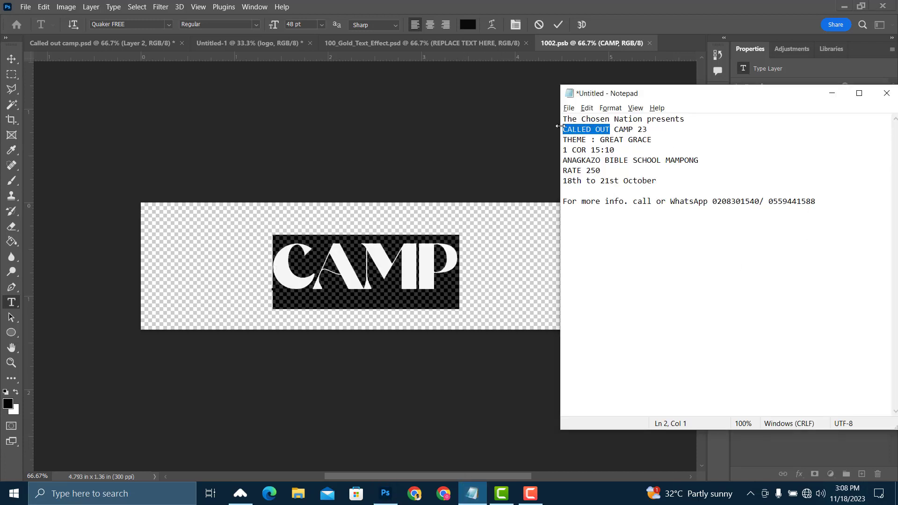
pyautogui.click(402, 177)
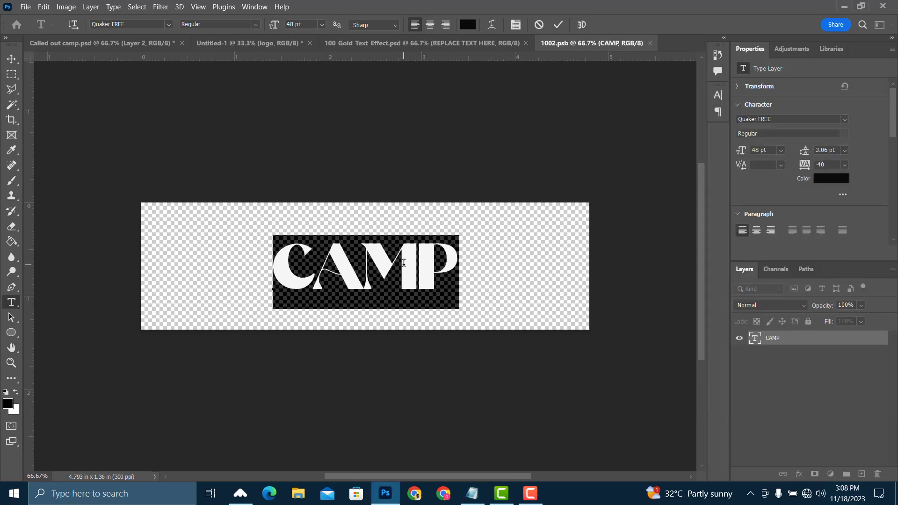
pyautogui.hotkey('ctrl', 'v')
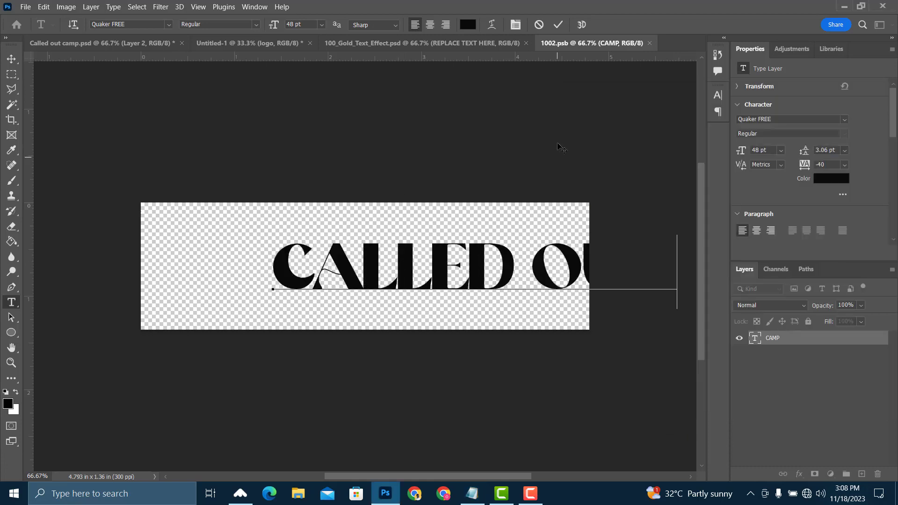
pyautogui.click(559, 24)
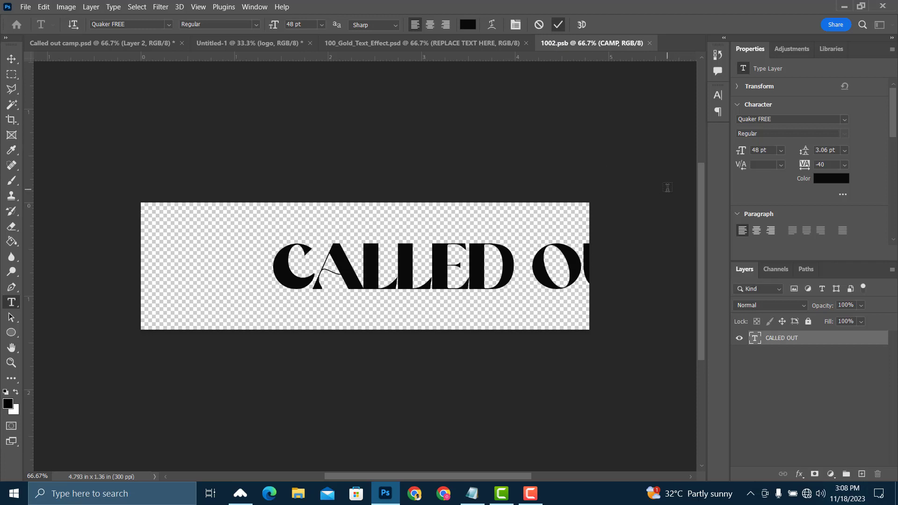
pyautogui.click(846, 165)
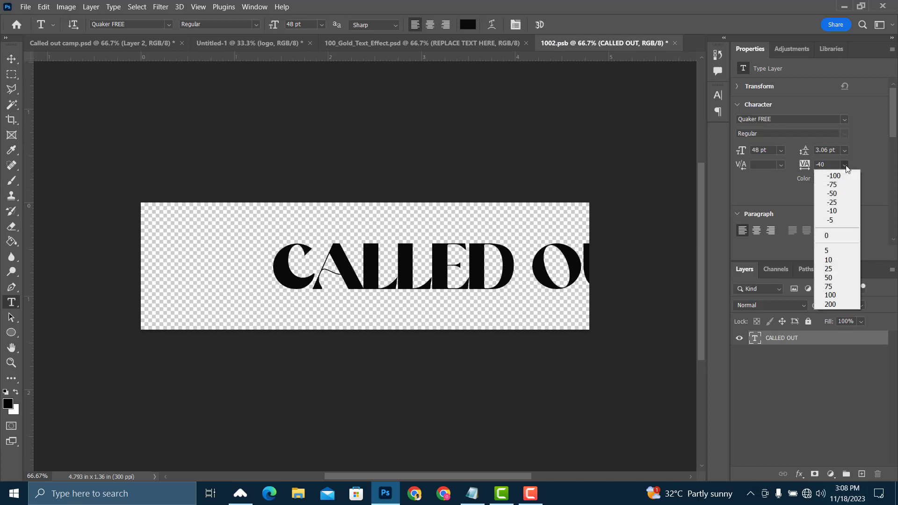
pyautogui.click(828, 236)
# Center the CALLED OUT text vertically and horizontally on its canvas, and save and close the smart object.
pyautogui.press('v')
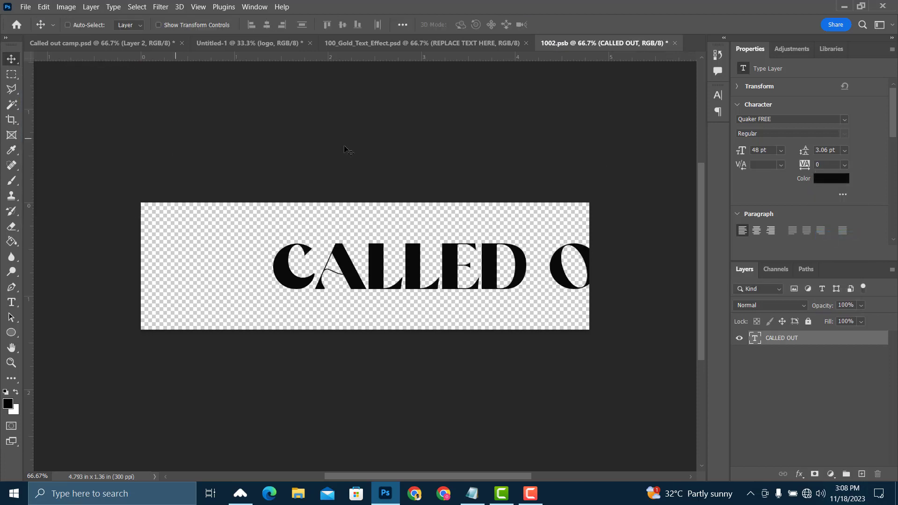
pyautogui.hotkey('ctrl', 'a')
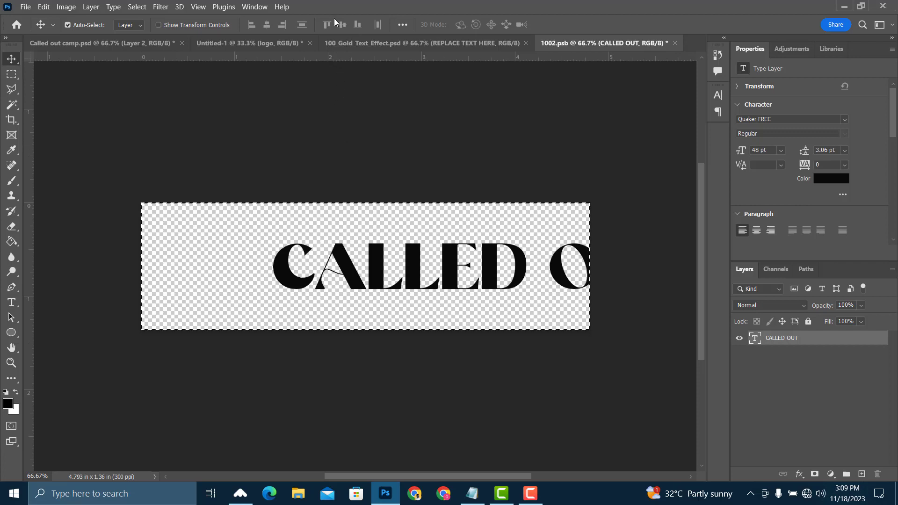
pyautogui.click(344, 26)
pyautogui.click(267, 26)
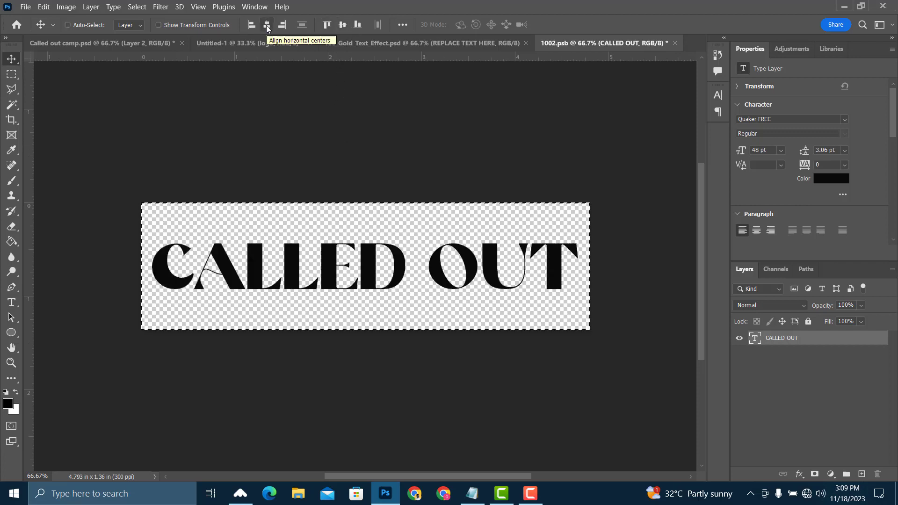
pyautogui.hotkey('ctrl', 'd')
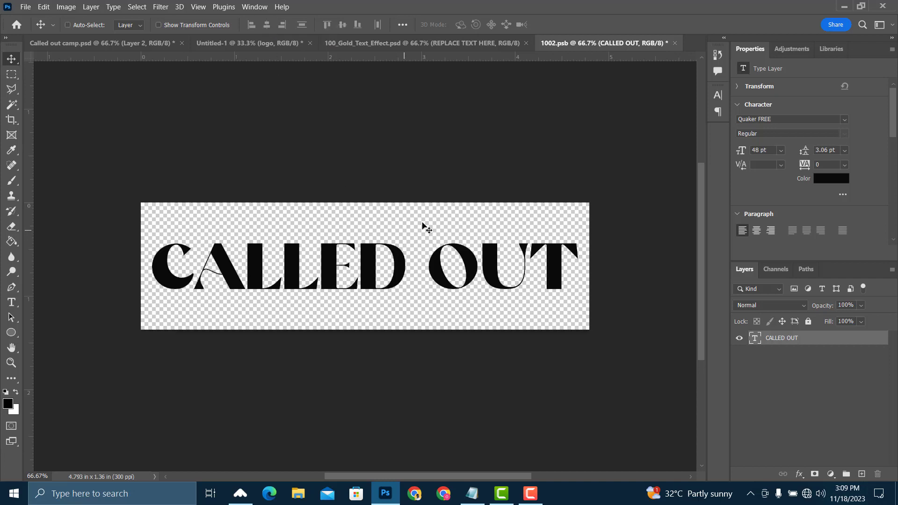
pyautogui.click(675, 43)
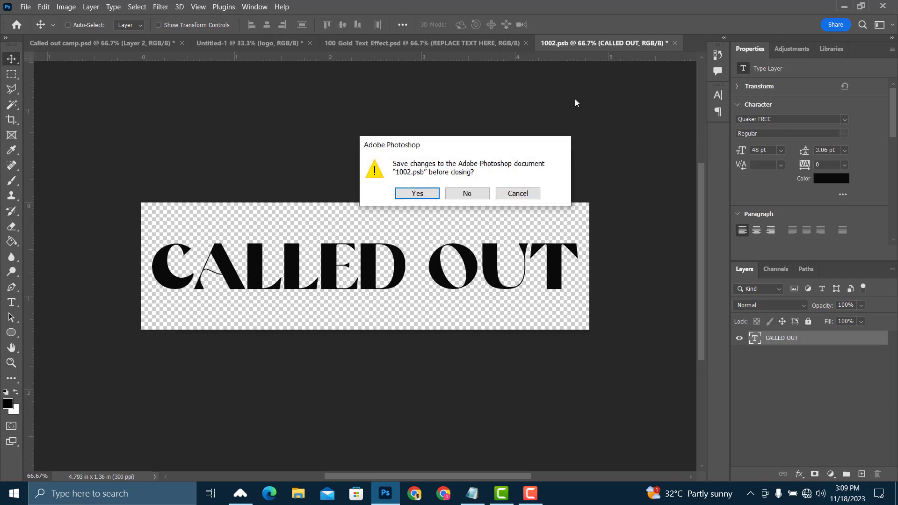
pyautogui.click(416, 194)
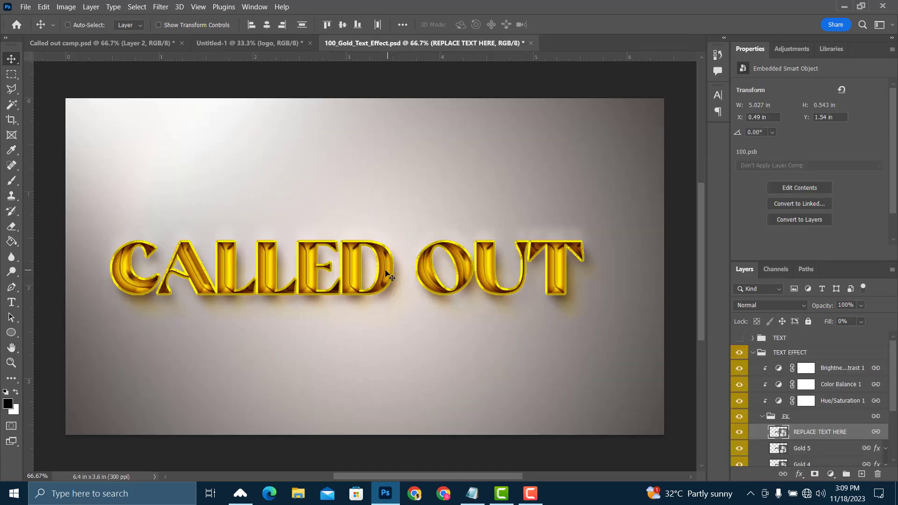
# Copy the gold TEXT EFFECT group into the Untitled-1 flyer, placing CALLED OUT below the logo header.
pyautogui.rightClick(388, 270)
pyautogui.click(438, 63)
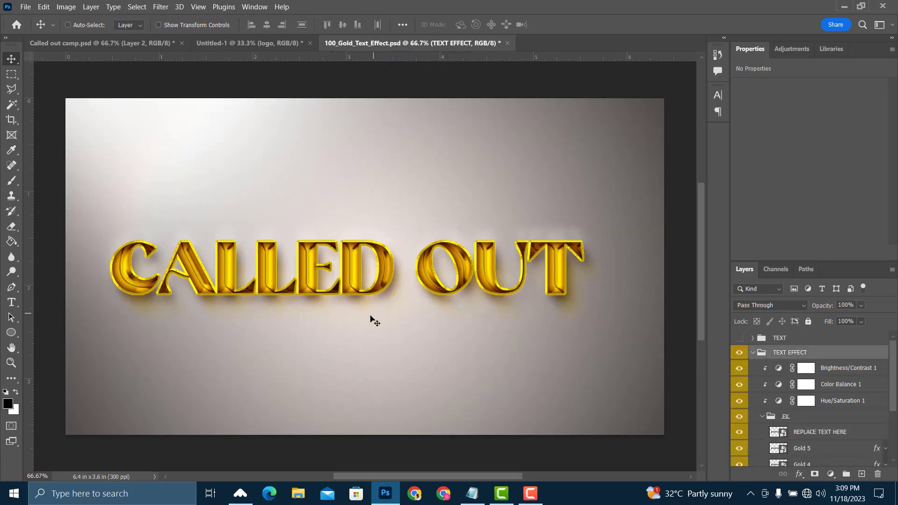
pyautogui.moveTo(291, 133); pyautogui.dragTo(366, 208)
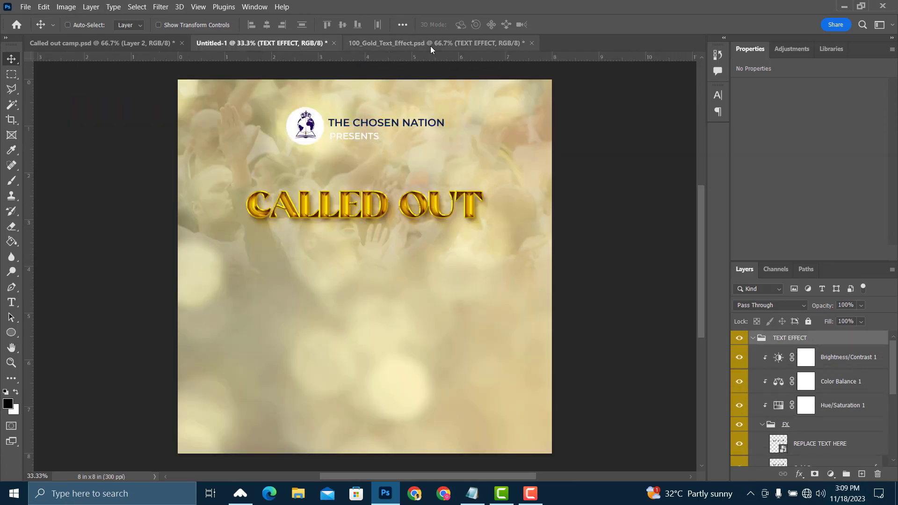
# In 100_Gold_Text_Effect, open the REPLACE TEXT HERE smart object and replace the CALLED OUT text with CAMP.
pyautogui.click(431, 46)
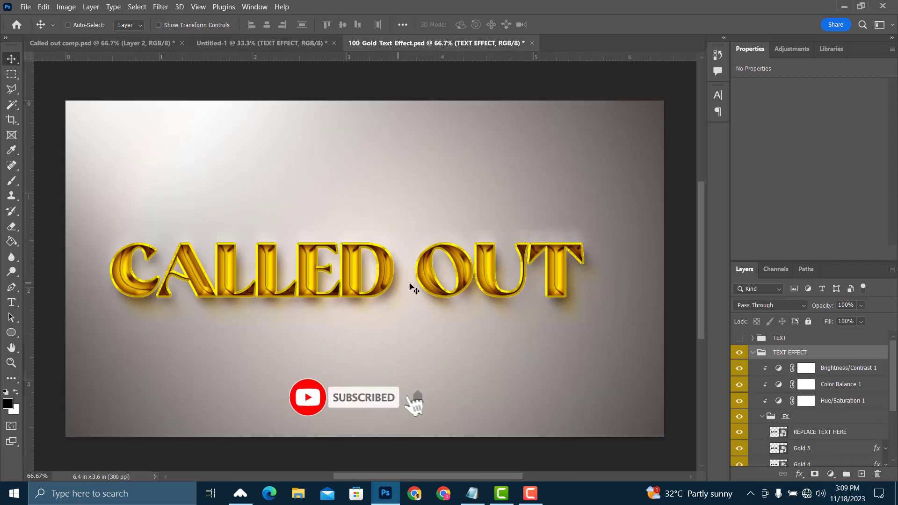
pyautogui.rightClick(413, 284)
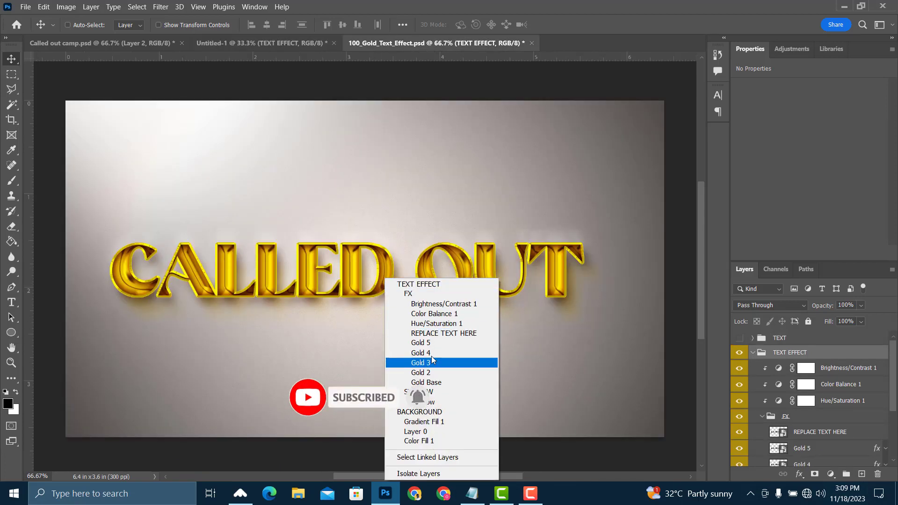
pyautogui.click(467, 333)
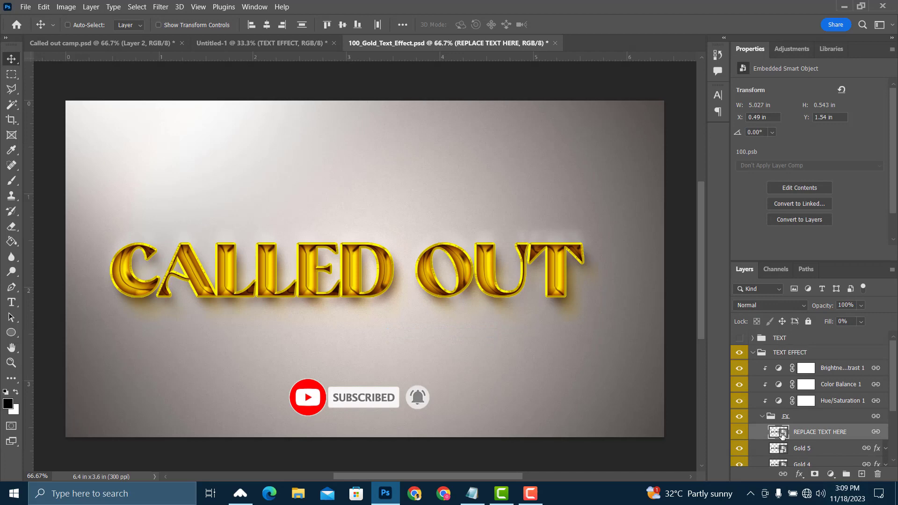
pyautogui.doubleClick(779, 432)
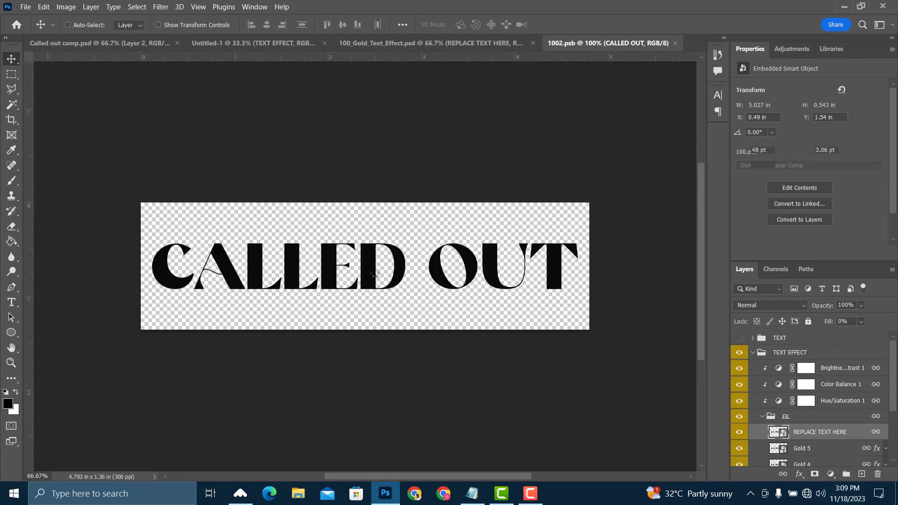
pyautogui.doubleClick(362, 266)
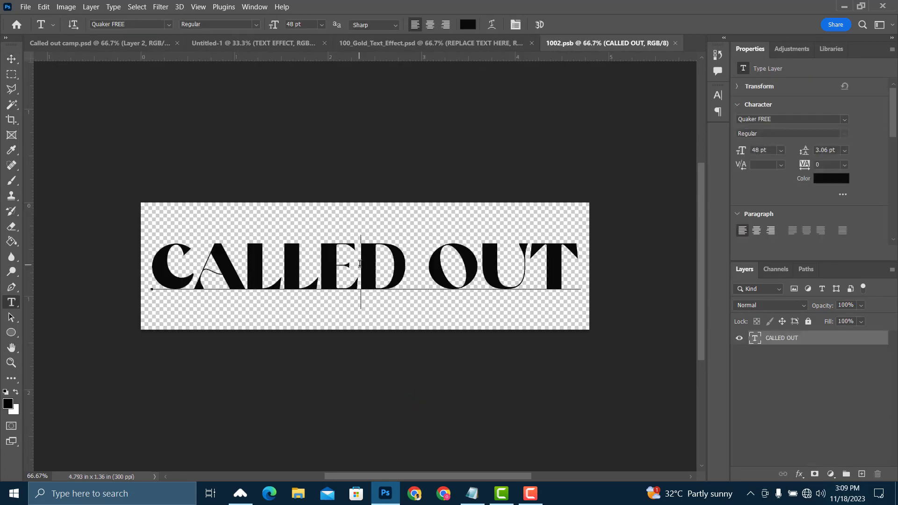
pyautogui.hotkey('ctrl', 'a')
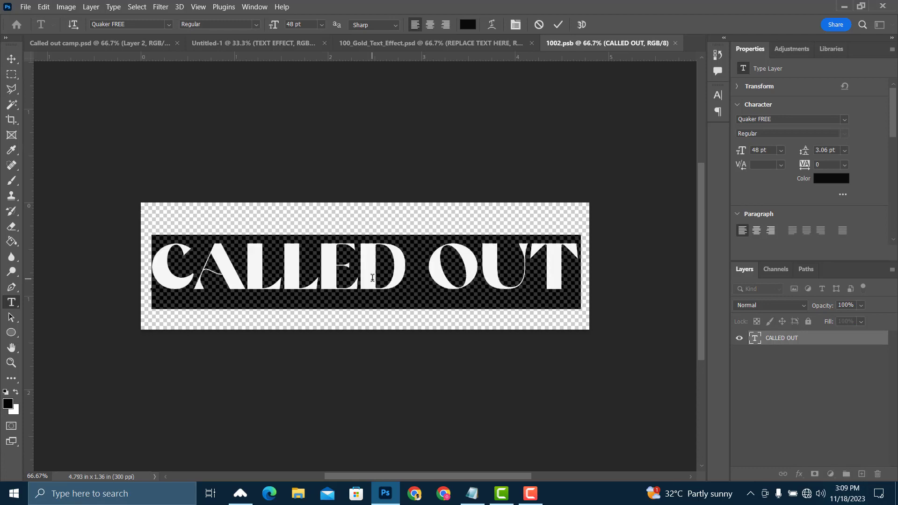
pyautogui.write('CAMP')
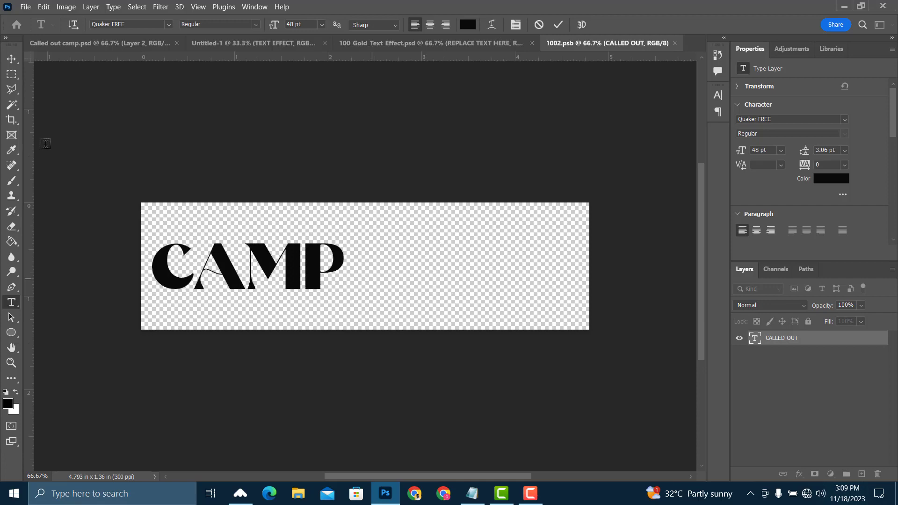
pyautogui.hotkey('ctrl', 'Return')
# Center the CAMP text vertically and horizontally on its canvas, and save and close the smart object.
pyautogui.click(14, 62)
pyautogui.press('ctrl')
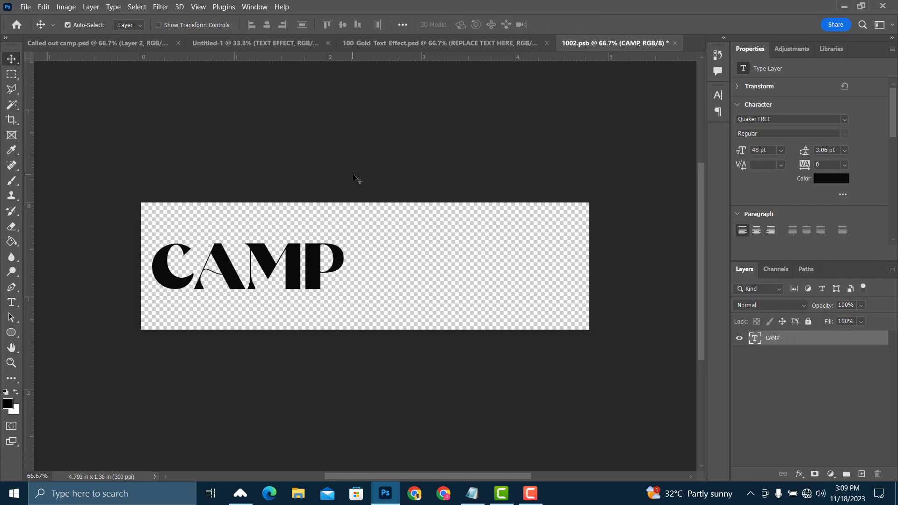
pyautogui.hotkey('ctrl', 'a')
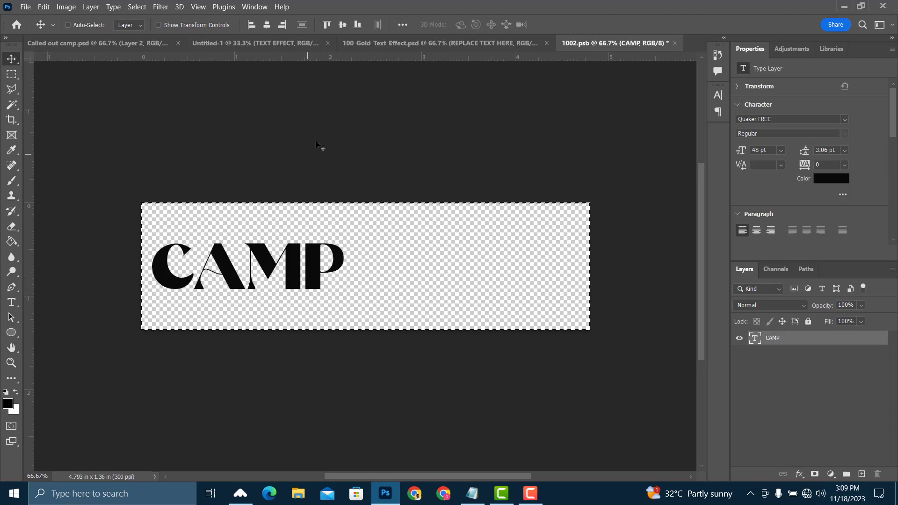
pyautogui.click(343, 27)
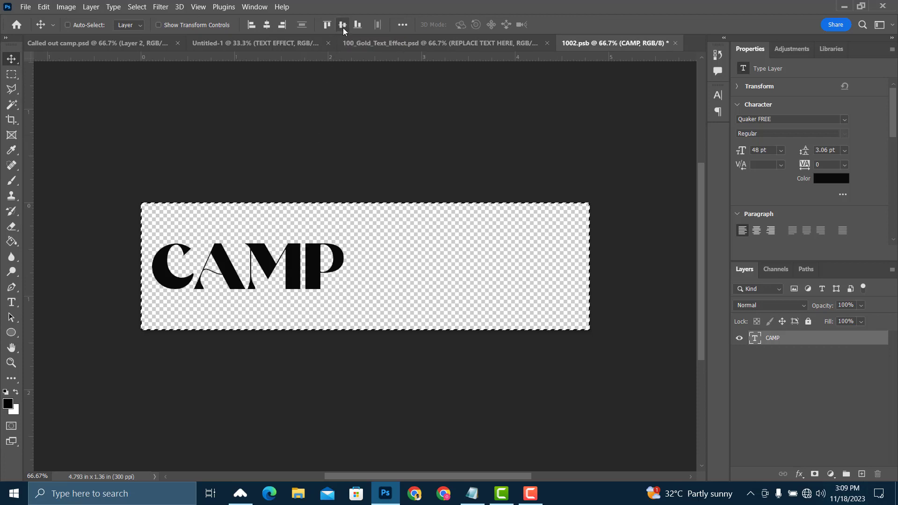
pyautogui.click(265, 27)
pyautogui.hotkey('ctrl', 'd')
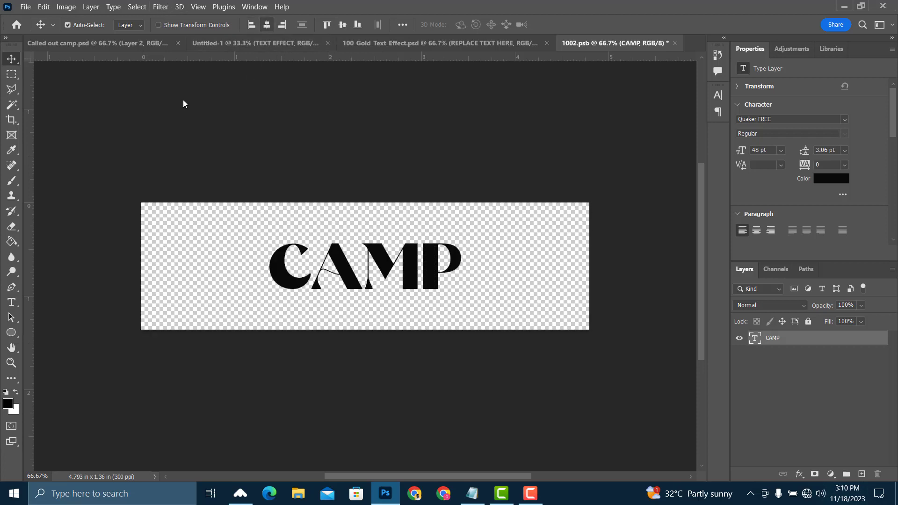
pyautogui.click(676, 44)
pyautogui.click(417, 193)
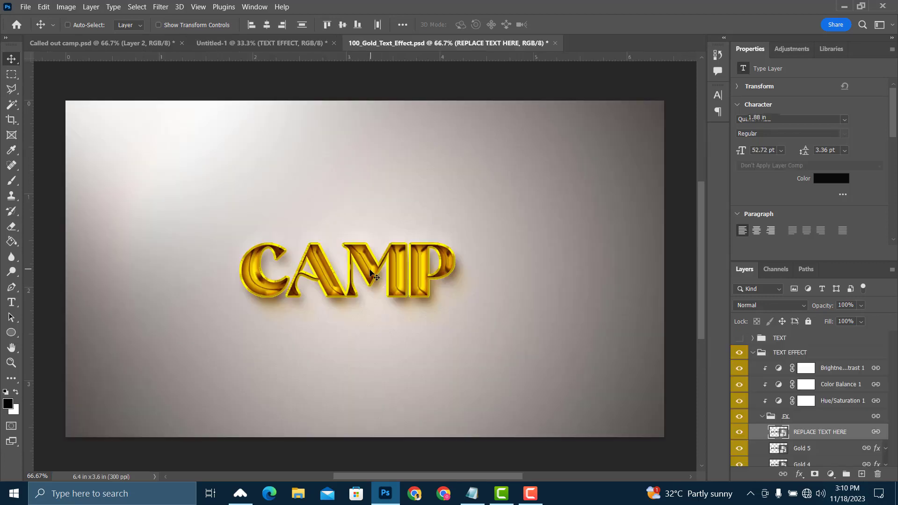
# Copy the gold TEXT EFFECT group into the Untitled-1 flyer, placing CAMP below CALLED OUT.
pyautogui.rightClick(370, 273)
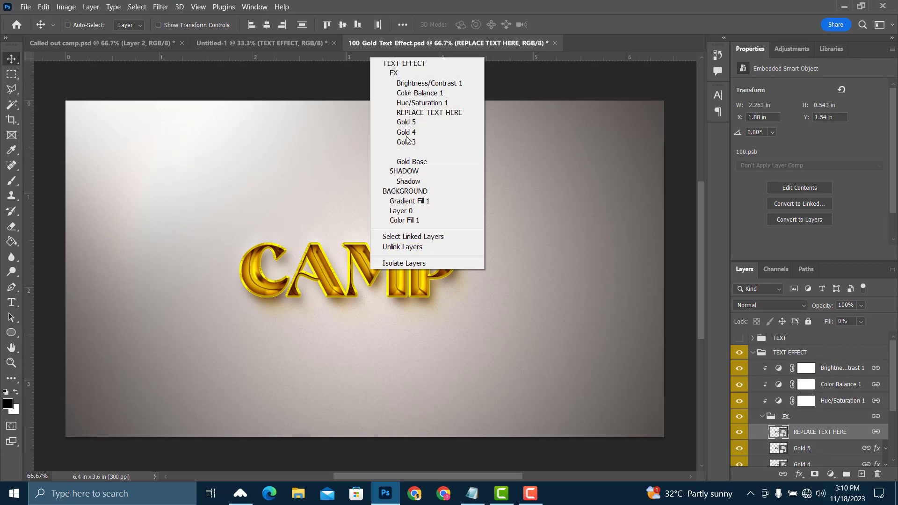
pyautogui.click(405, 63)
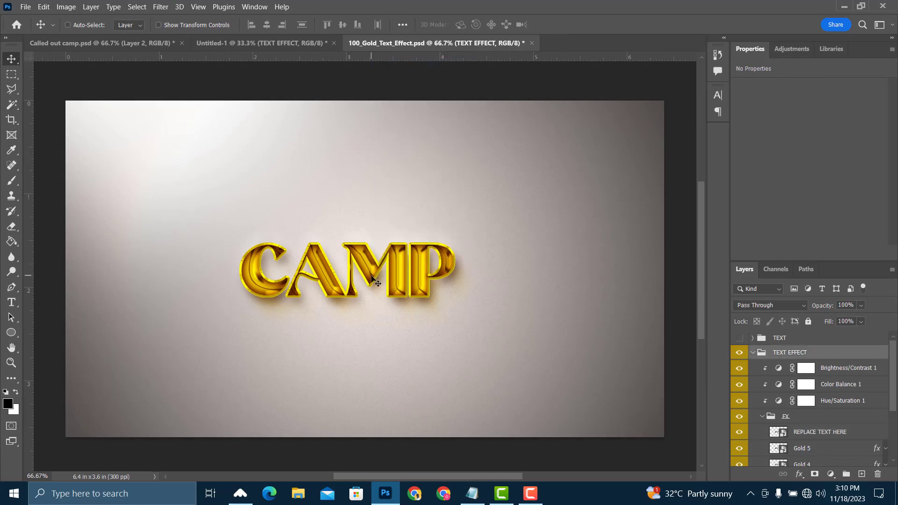
pyautogui.moveTo(372, 280); pyautogui.dragTo(352, 247)
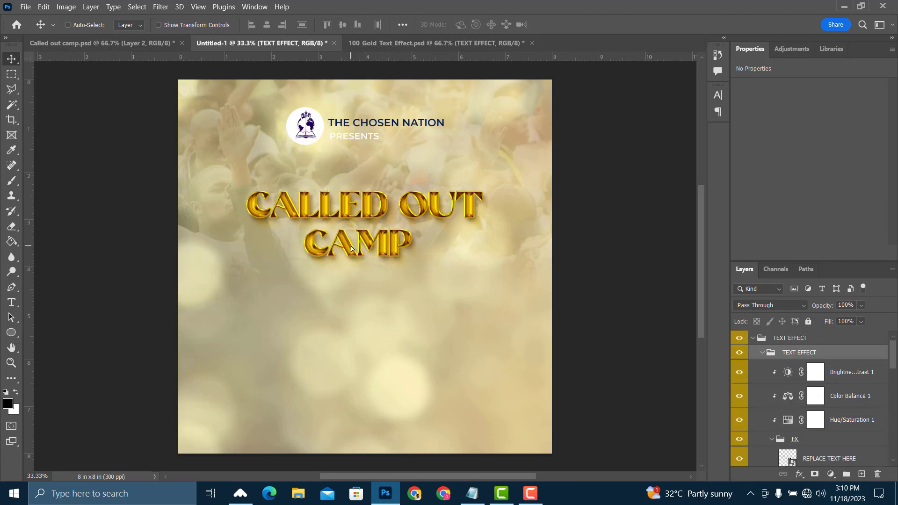
# Scale the CAMP text group to about 144% and align its left edge with CALLED OUT above it.
pyautogui.hotkey('ctrl', 't')
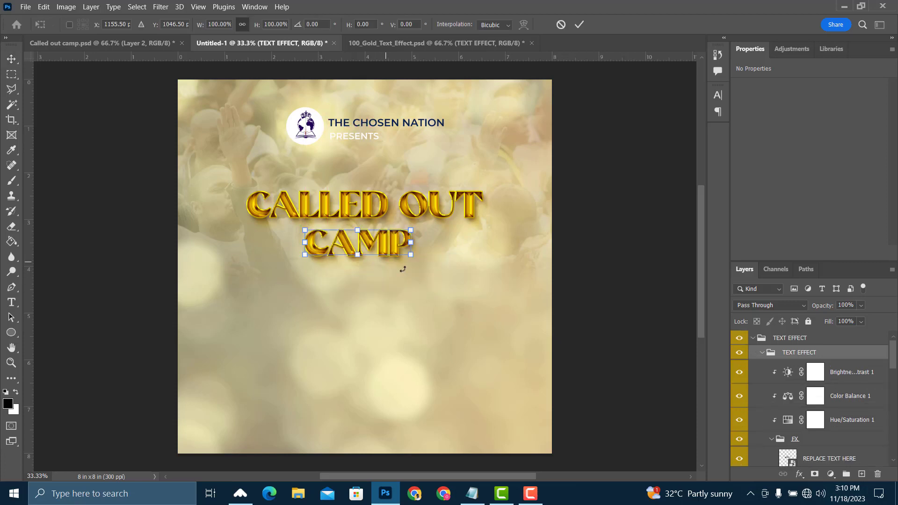
pyautogui.moveTo(413, 255); pyautogui.dragTo(434, 276)
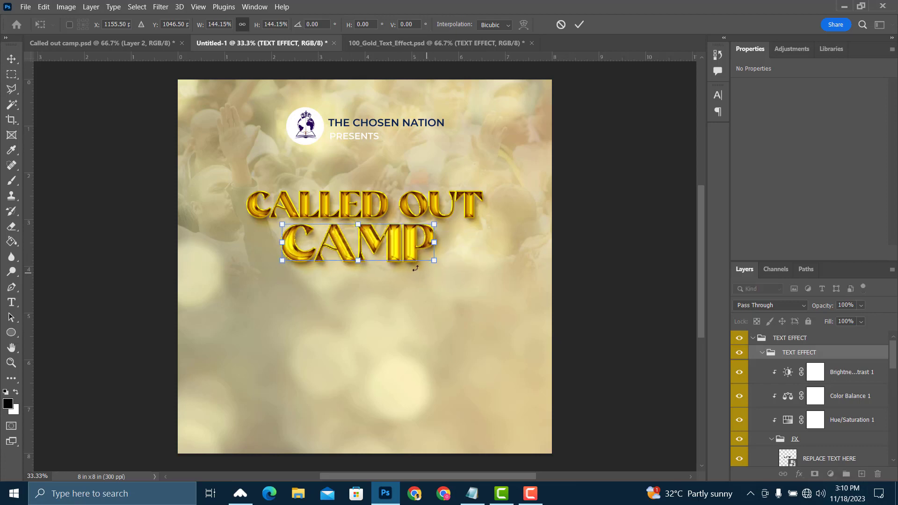
pyautogui.press('Return')
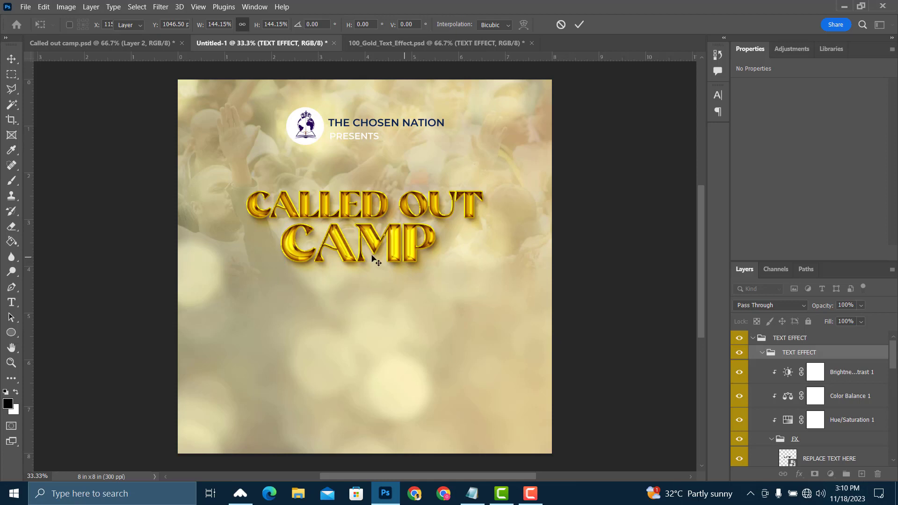
pyautogui.moveTo(370, 257); pyautogui.dragTo(344, 260)
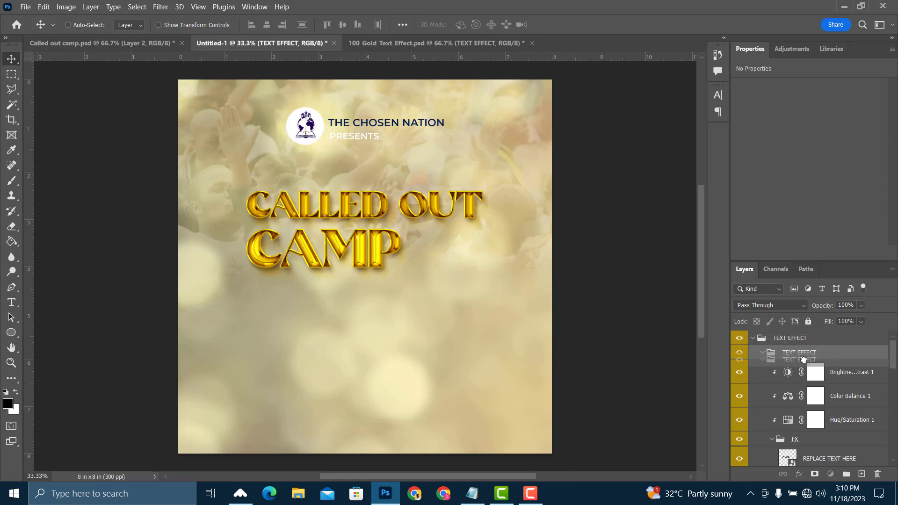
# Move the nested CAMP text group out of its parent group to the top of the layer stack, and collapse both groups.
pyautogui.click(765, 356)
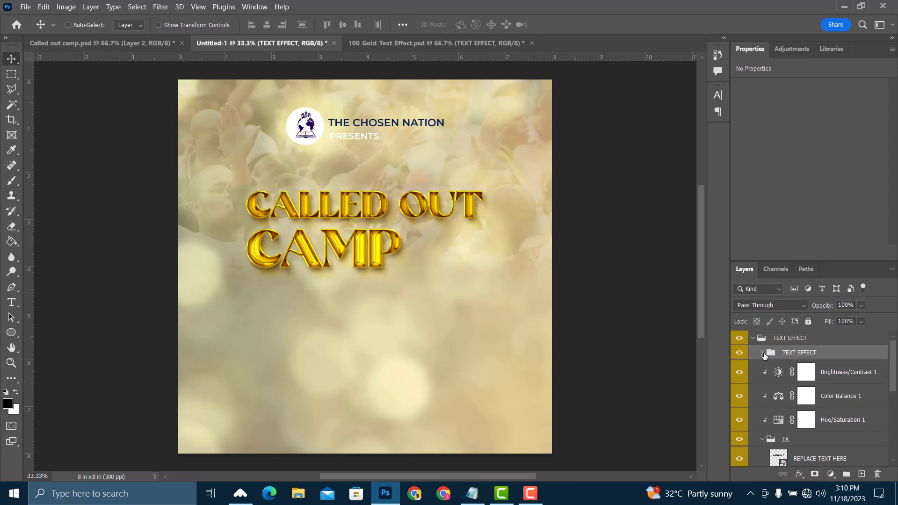
pyautogui.moveTo(808, 355); pyautogui.dragTo(807, 331)
pyautogui.click(753, 353)
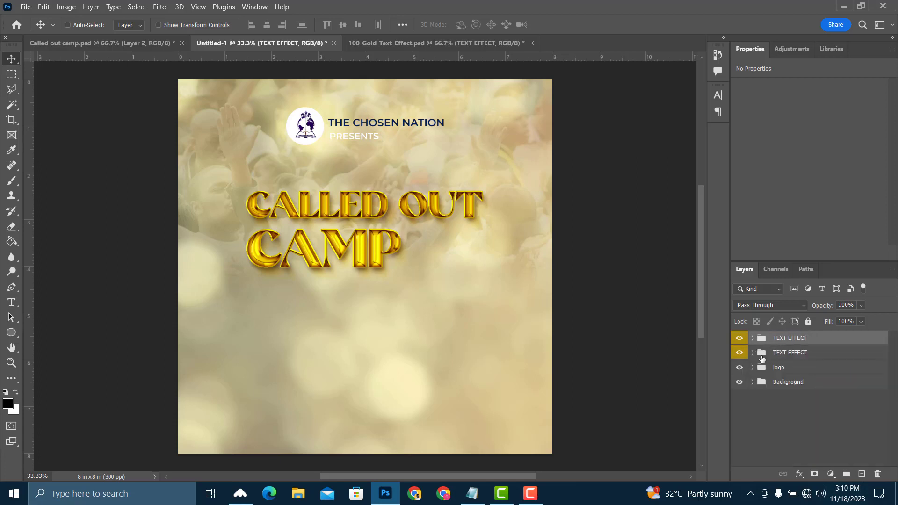
# Rename the upper TEXT EFFECT group as CAMP and the lower one as CALLED OUT.
pyautogui.doubleClick(794, 338)
pyautogui.write('CAMP')
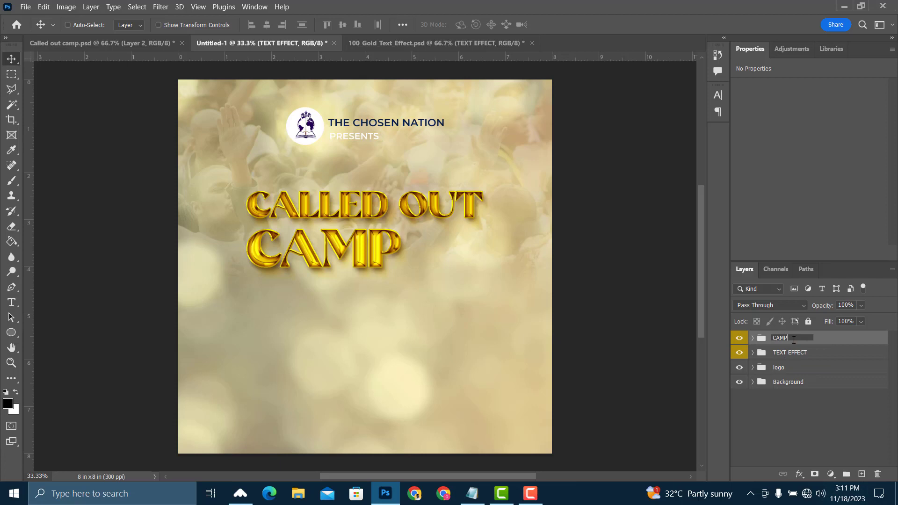
pyautogui.press('Return')
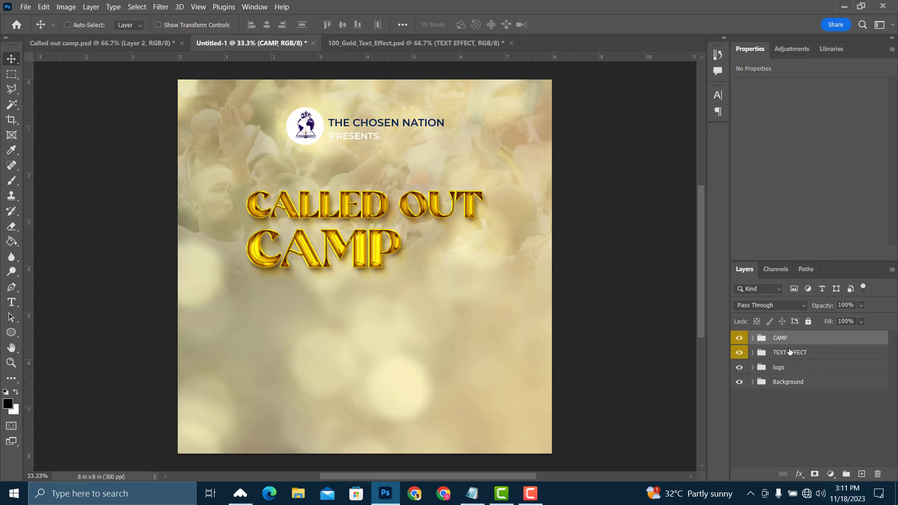
pyautogui.click(739, 338)
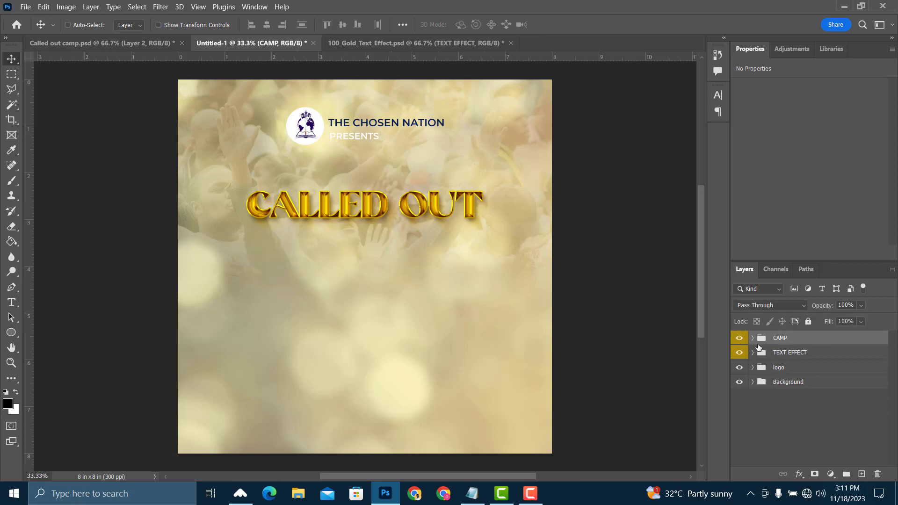
pyautogui.doubleClick(791, 353)
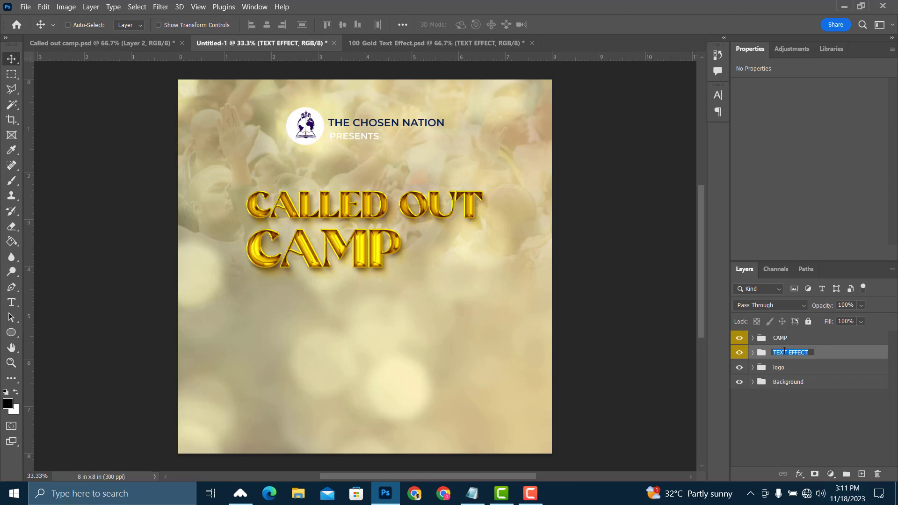
pyautogui.write('CALLED OUT')
pyautogui.press('Return')
pyautogui.click(794, 340)
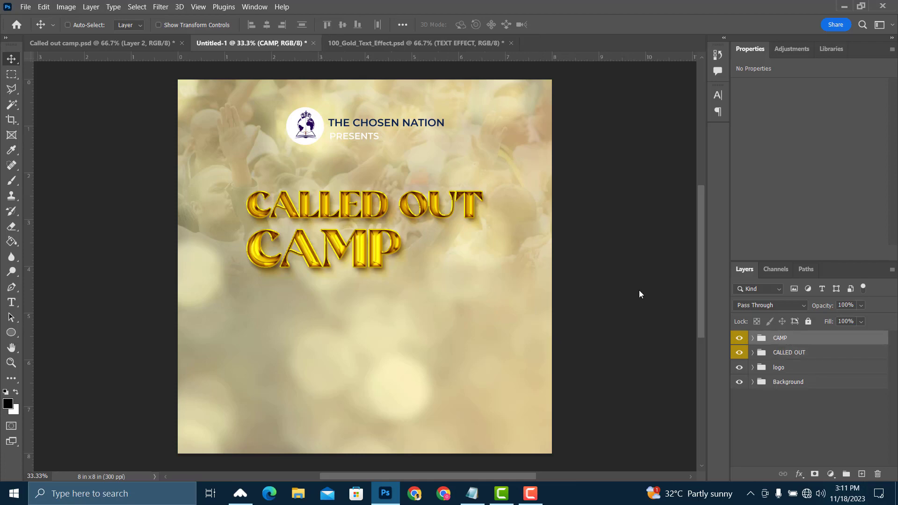
# Place the blue badge image 79e9e9200241c6145879d6b7f7bb28bd as an embedded object in the flyer, scaled to 21%.
pyautogui.click(26, 7)
pyautogui.click(56, 228)
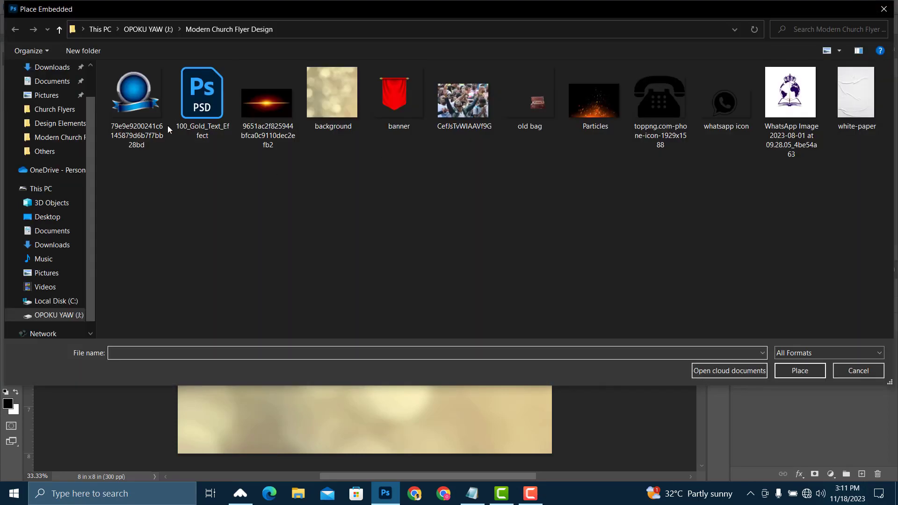
pyautogui.doubleClick(135, 130)
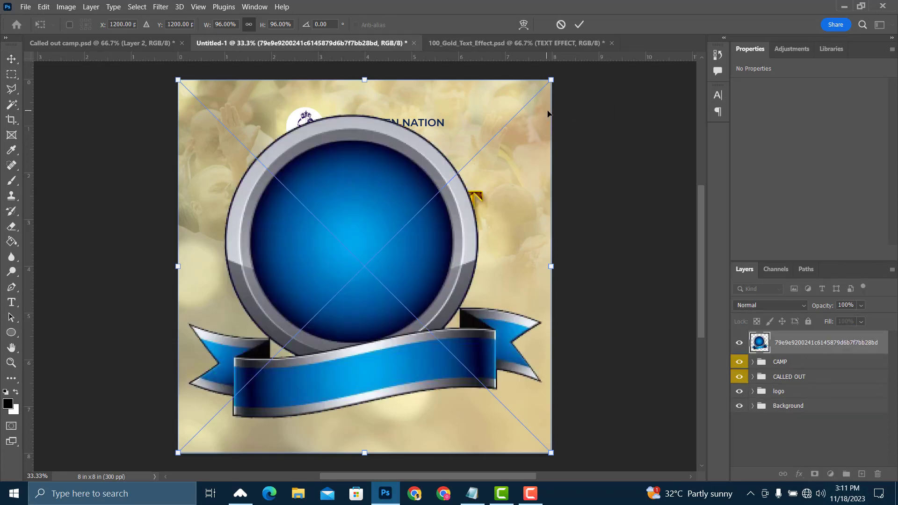
pyautogui.moveTo(550, 80); pyautogui.dragTo(423, 246)
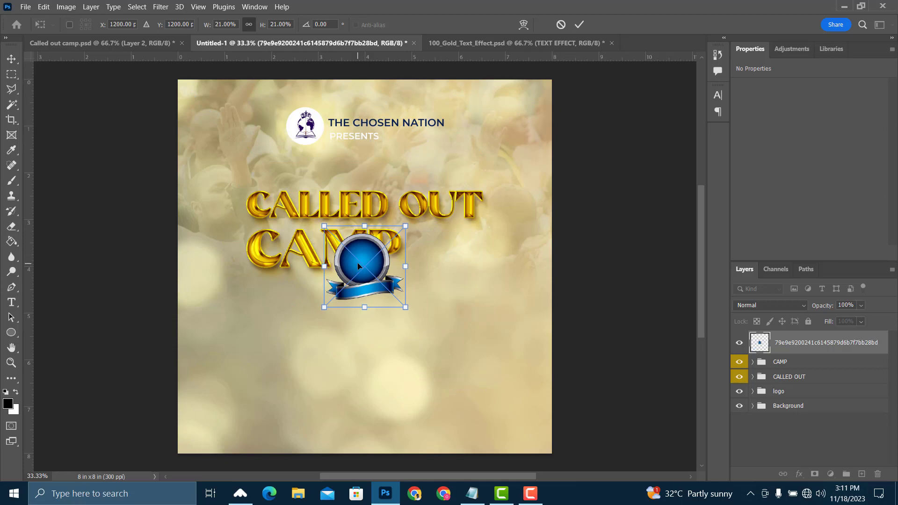
pyautogui.press('Return')
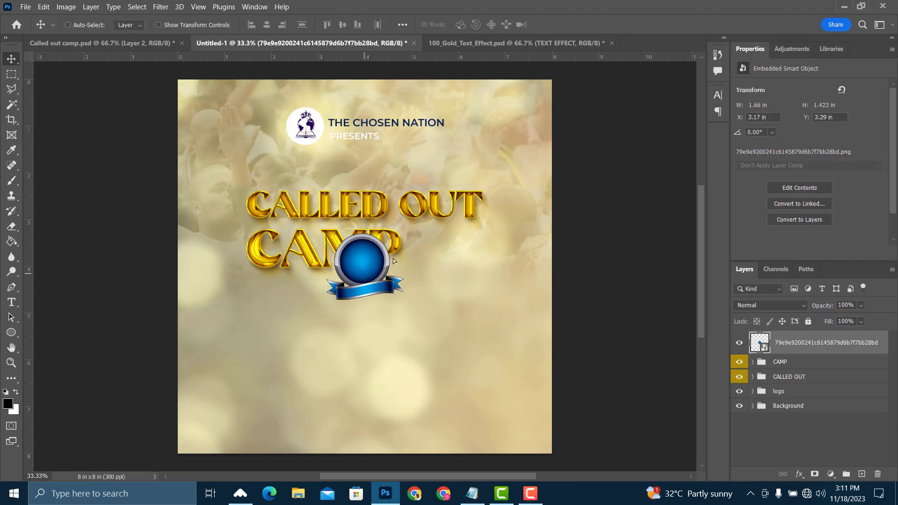
# Move the blue badge to the right of CAMP, under OUT, and scale it down to about 1.49 in wide.
pyautogui.moveTo(363, 276); pyautogui.dragTo(439, 258)
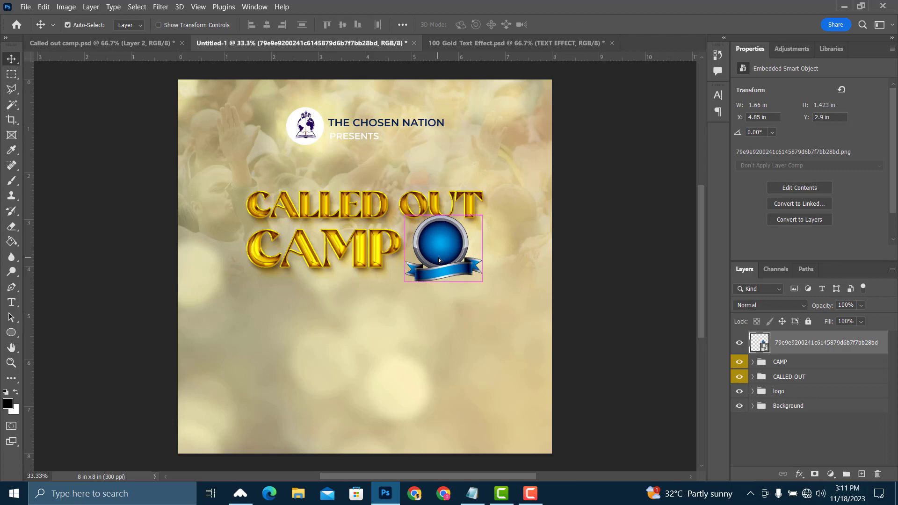
pyautogui.hotkey('ctrl', 't')
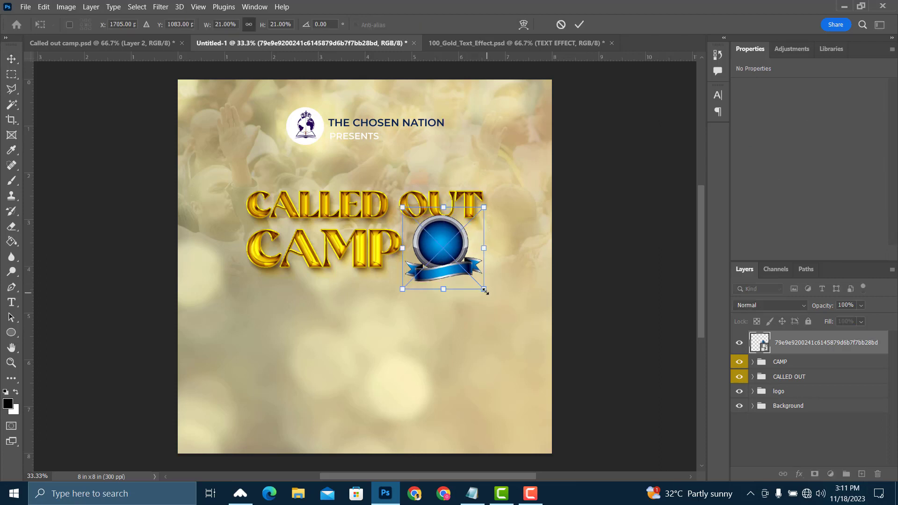
pyautogui.moveTo(484, 290); pyautogui.dragTo(478, 278)
pyautogui.press('Return')
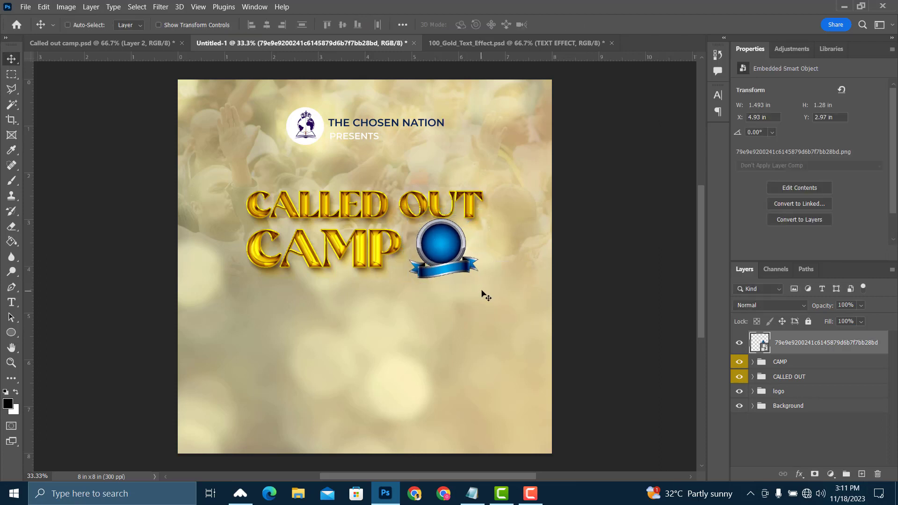
# Nudge the blue badge slightly lower beside CAMP, to about X 4.93 in and Y 3.03 in.
pyautogui.press('Down')
pyautogui.press('Down')
pyautogui.press('Down')
pyautogui.press('Down')
pyautogui.press('Down')
pyautogui.press('Down')
pyautogui.press('Down')
pyautogui.press('Down')
pyautogui.press('Down')
pyautogui.press('Left')
pyautogui.press('Left')
pyautogui.press('Left')
pyautogui.press('Down')
pyautogui.press('Down')
pyautogui.press('Down')
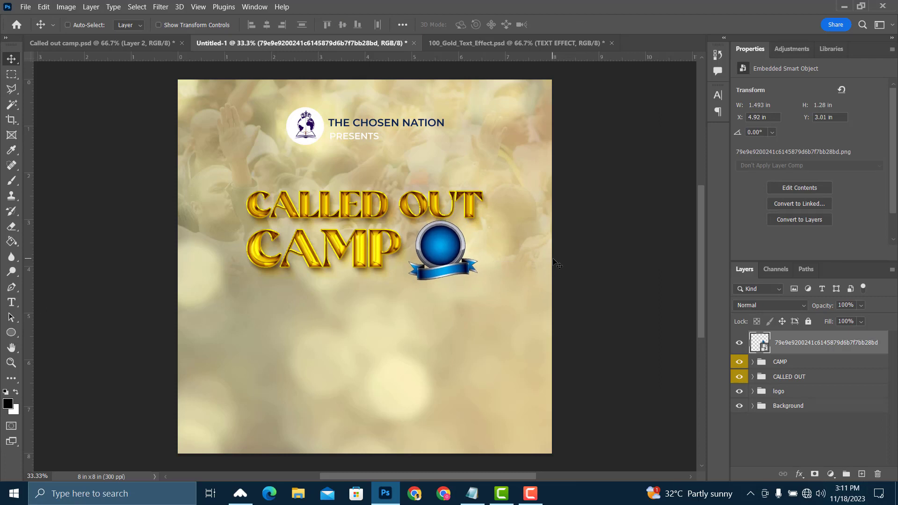
pyautogui.press('Right')
pyautogui.press('Right')
pyautogui.press('Right')
pyautogui.press('Down')
pyautogui.press('Down')
pyautogui.press('Down')
pyautogui.press('Down')
pyautogui.press('Down')
pyautogui.press('Down')
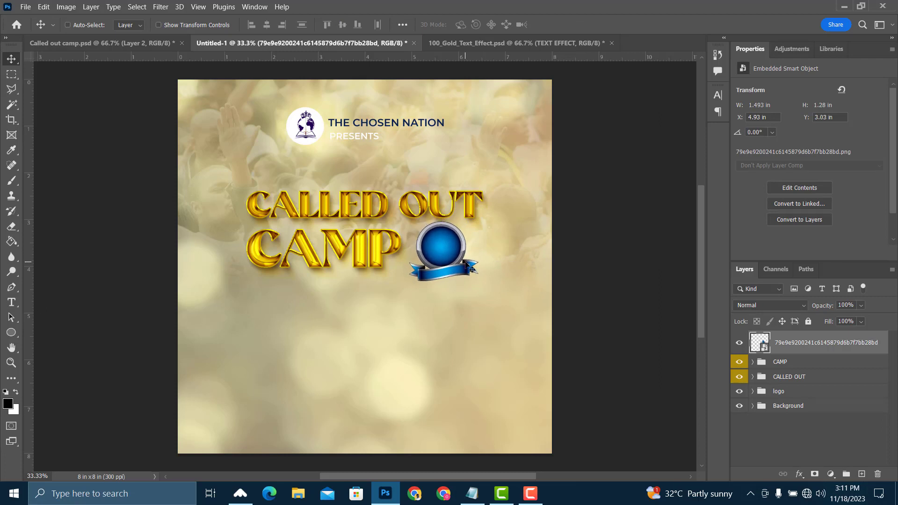
# Nudge the blue badge slightly right and down beside CAMP, to about X 4.95 in and Y 3.04 in.
pyautogui.press('Right')
pyautogui.press('Right')
pyautogui.press('Left')
pyautogui.press('Left')
pyautogui.press('Down')
pyautogui.press('Down')
pyautogui.press('Right')
pyautogui.press('Right')
pyautogui.press('Right')
pyautogui.press('Right')
pyautogui.press('Right')
pyautogui.press('Right')
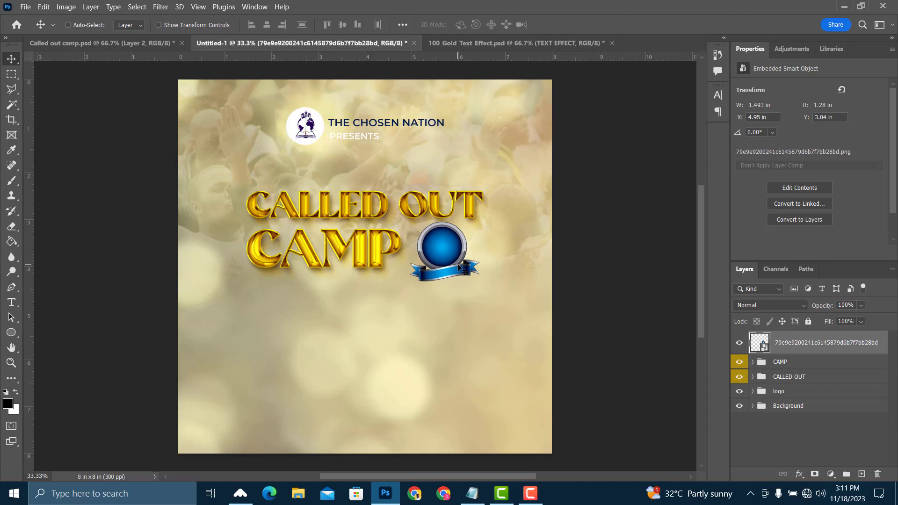
# Scale the CAMP group up proportionally to about 107.6% around its centre.
pyautogui.rightClick(361, 264)
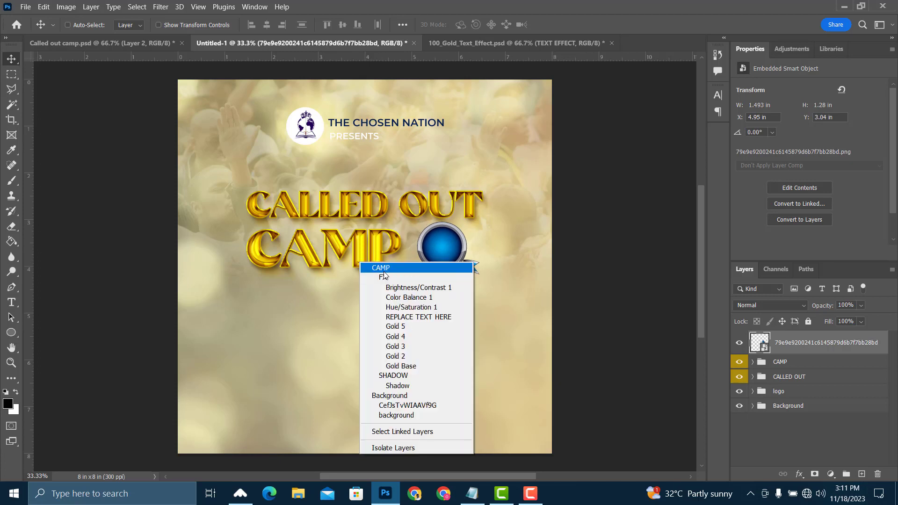
pyautogui.click(384, 269)
pyautogui.hotkey('ctrl', 't')
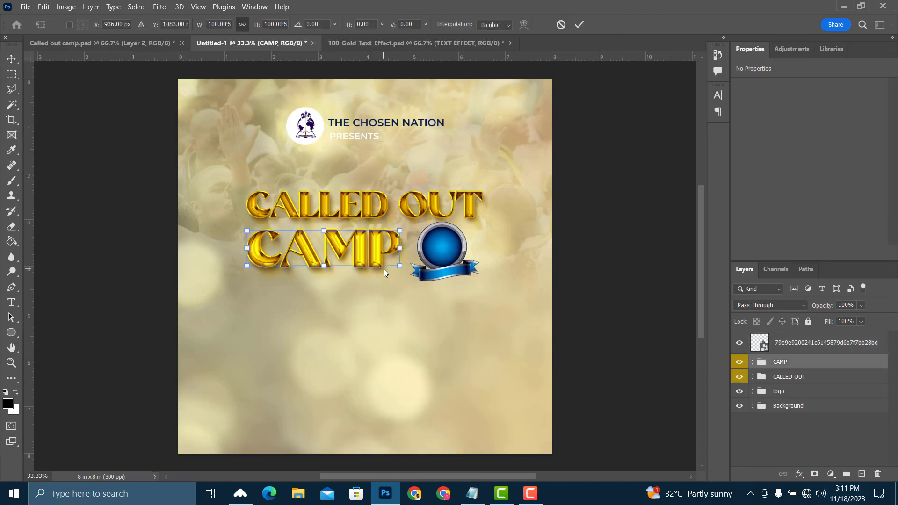
pyautogui.moveTo(400, 267); pyautogui.dragTo(405, 275)
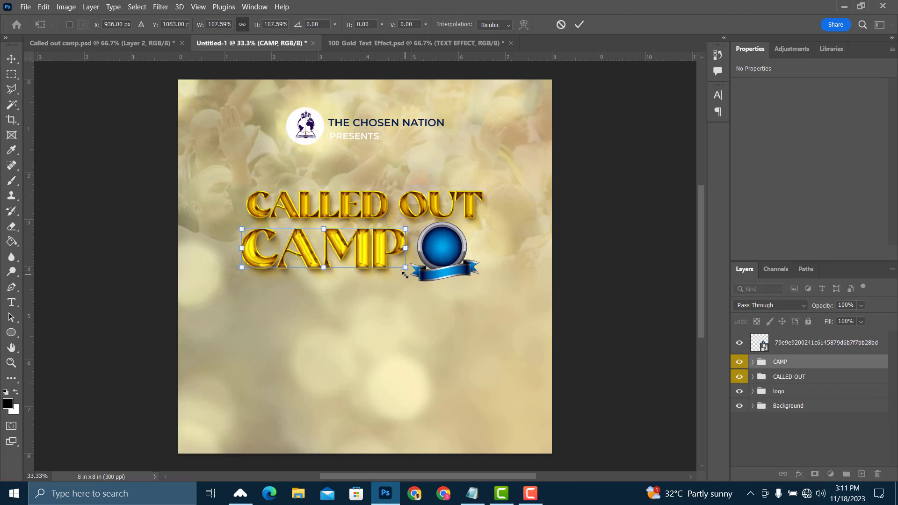
pyautogui.press('Return')
# Nudge the CAMP group right until its left edge lines up with CALLED OUT above it.
pyautogui.press('Right')
pyautogui.press('Right')
pyautogui.press('Right')
pyautogui.press('Right')
pyautogui.press('Right')
pyautogui.press('Right')
pyautogui.press('Right')
pyautogui.press('Right')
pyautogui.press('Right')
pyautogui.press('Right')
pyautogui.press('Right')
pyautogui.press('Right')
pyautogui.press('Right')
pyautogui.press('Right')
pyautogui.press('Right')
pyautogui.press('Right')
pyautogui.press('Right')
pyautogui.press('Right')
pyautogui.press('Right')
pyautogui.press('Right')
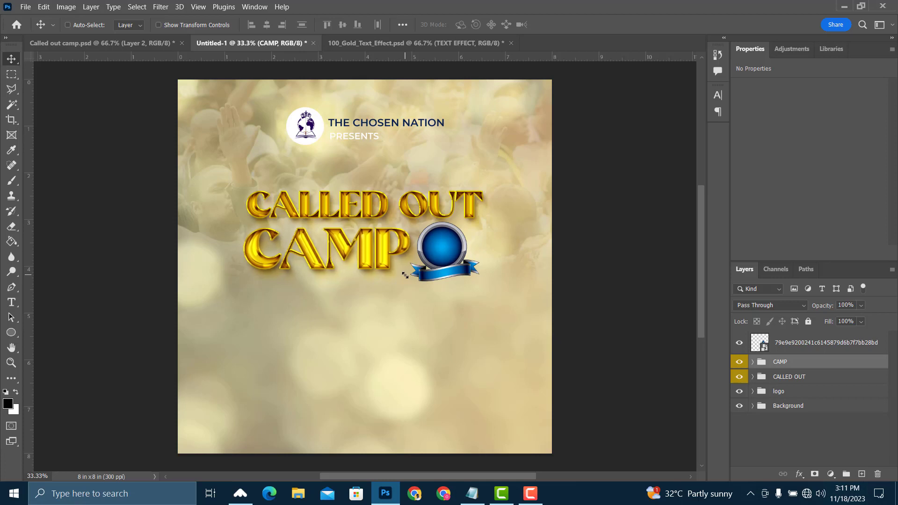
pyautogui.press('Right')
pyautogui.press('Right')
pyautogui.press('Right')
pyautogui.press('Right')
pyautogui.press('Right')
pyautogui.press('Right')
pyautogui.press('Right')
pyautogui.press('Right')
pyautogui.press('Right')
pyautogui.press('Right')
pyautogui.press('Right')
pyautogui.press('Right')
pyautogui.press('Right')
pyautogui.press('Right')
pyautogui.press('Right')
pyautogui.press('Right')
pyautogui.press('Right')
pyautogui.press('Right')
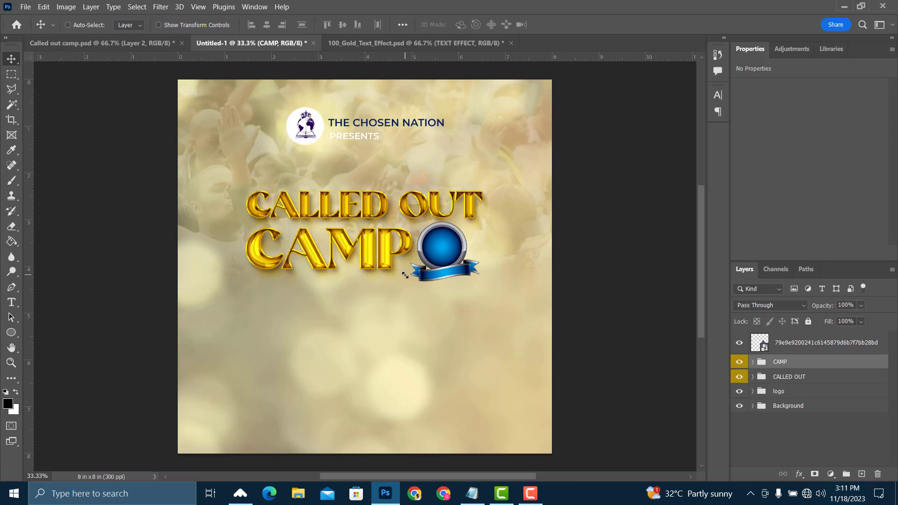
pyautogui.press('Right')
pyautogui.press('Right')
pyautogui.press('Right')
pyautogui.press('Right')
# Nudge the blue badge away from the enlarged CAMP, to about X 5.06 in and Y 3.02 in.
pyautogui.rightClick(432, 255)
pyautogui.click(439, 255)
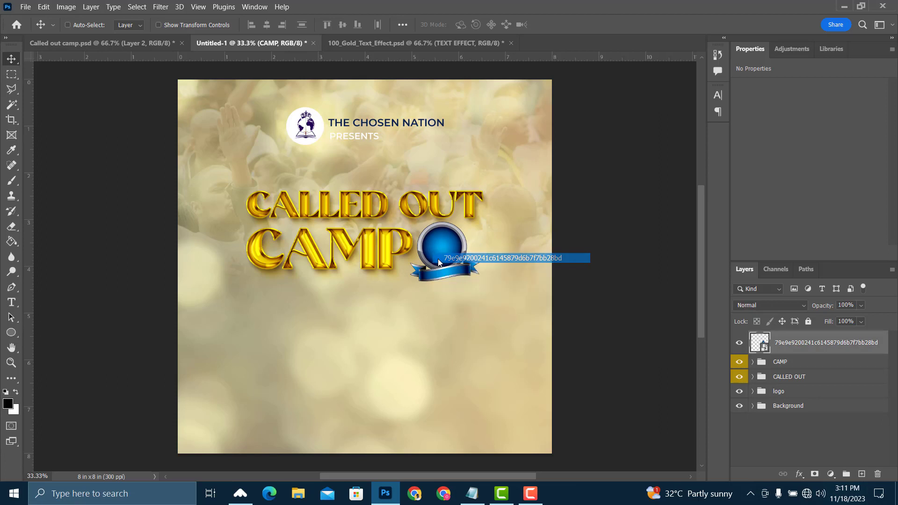
pyautogui.press('Right')
pyautogui.press('Right')
pyautogui.press('Right')
pyautogui.press('Right')
pyautogui.press('Right')
pyautogui.press('Right')
pyautogui.press('Right')
pyautogui.press('Right')
pyautogui.press('Right')
pyautogui.press('Right')
pyautogui.press('Right')
pyautogui.press('Right')
pyautogui.press('Right')
pyautogui.press('Right')
pyautogui.press('Right')
pyautogui.press('Right')
pyautogui.press('Right')
pyautogui.press('Right')
pyautogui.press('Right')
pyautogui.press('Right')
pyautogui.press('Right')
pyautogui.press('Right')
pyautogui.press('Right')
pyautogui.press('Right')
pyautogui.press('Right')
pyautogui.press('Right')
pyautogui.press('Right')
pyautogui.press('Right')
pyautogui.press('Right')
pyautogui.press('Right')
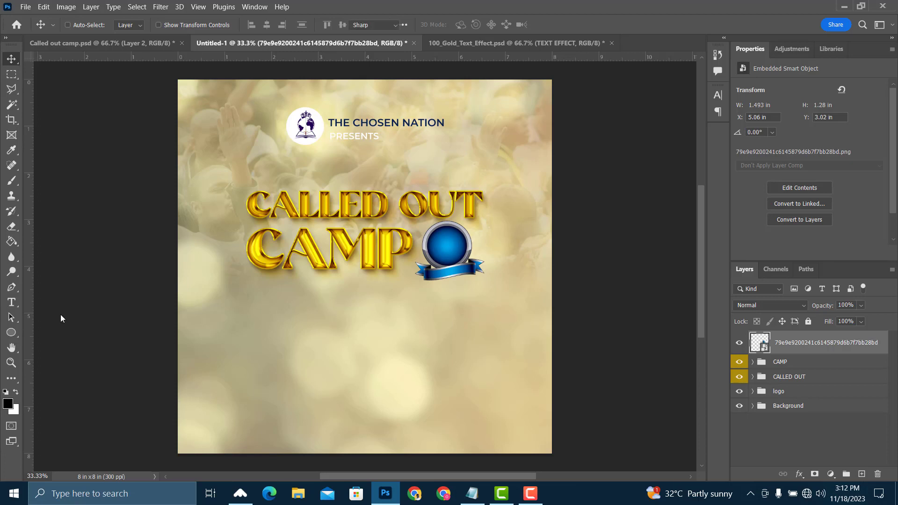
# Add a text layer reading "23" in the empty area below the title.
pyautogui.click(9, 304)
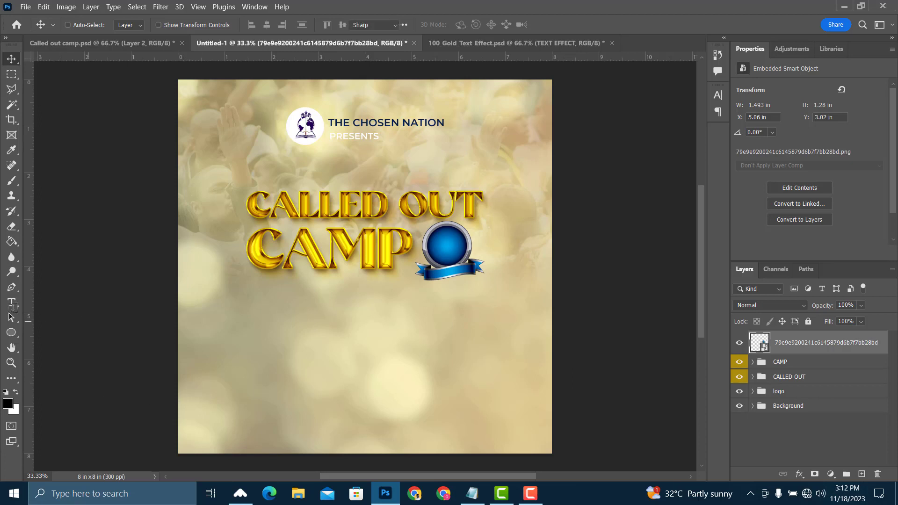
pyautogui.click(329, 332)
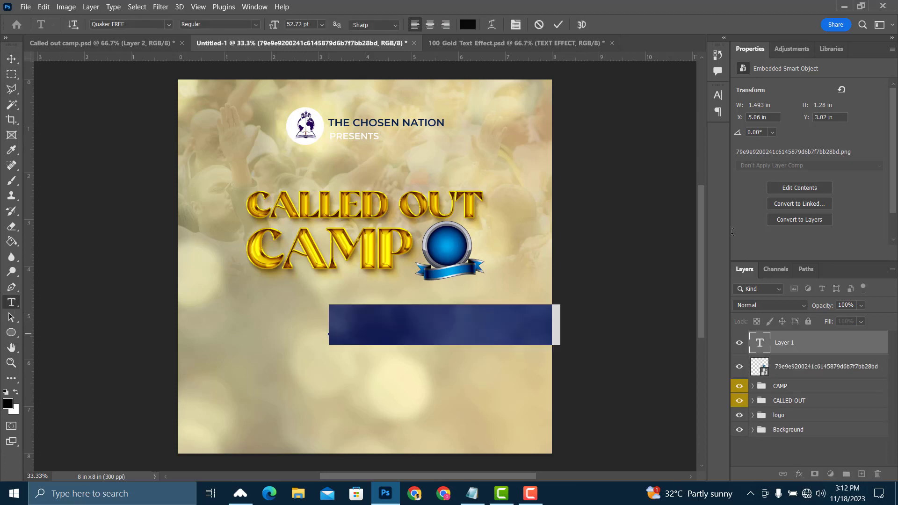
pyautogui.write('23')
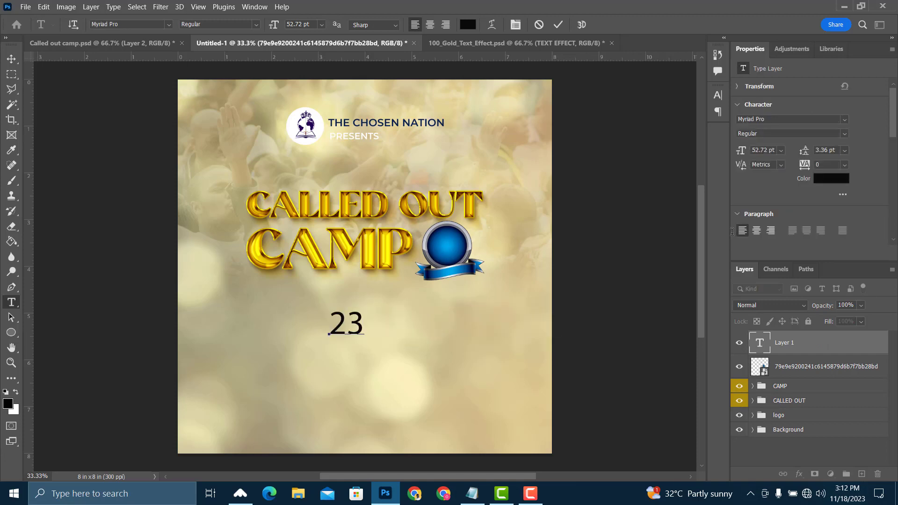
pyautogui.hotkey('ctrl', 'Return')
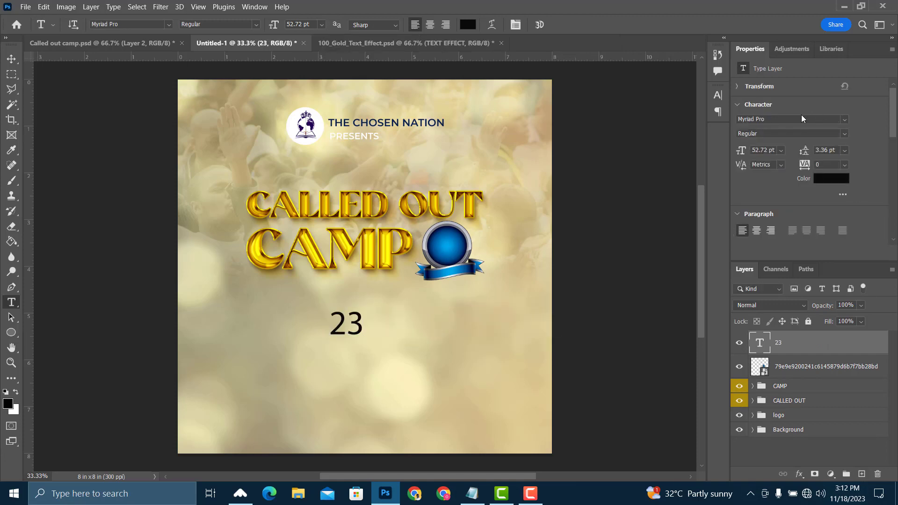
# Set the 23 text in the Bernard MT Condensed font and colour it white (ffffff).
pyautogui.click(781, 119)
pyautogui.write('B')
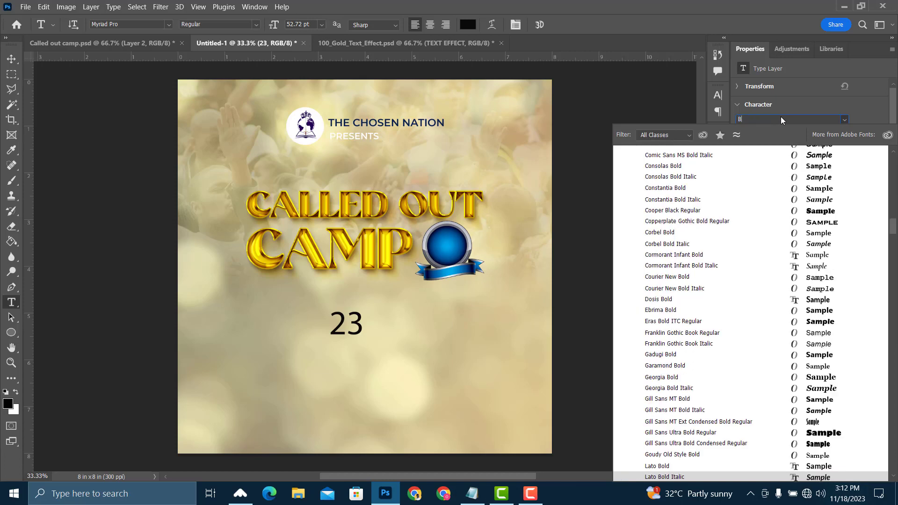
pyautogui.write('ERNA')
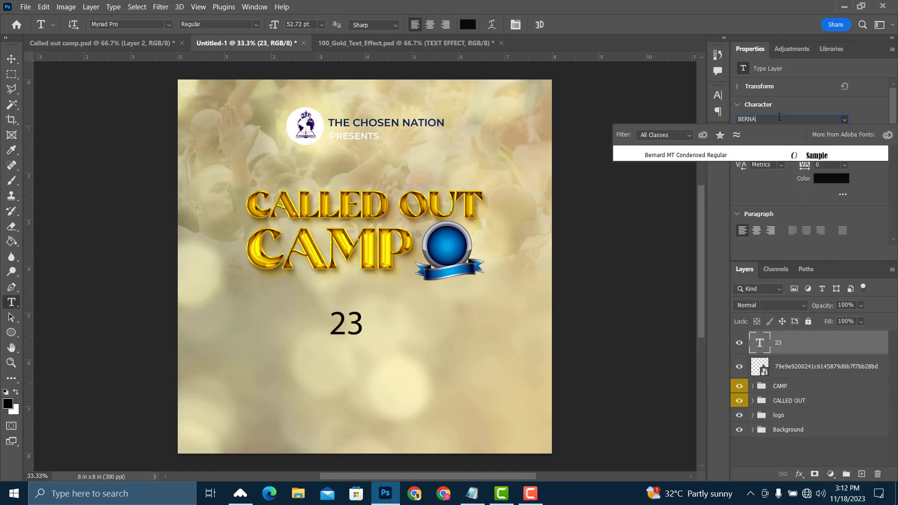
pyautogui.press('Return')
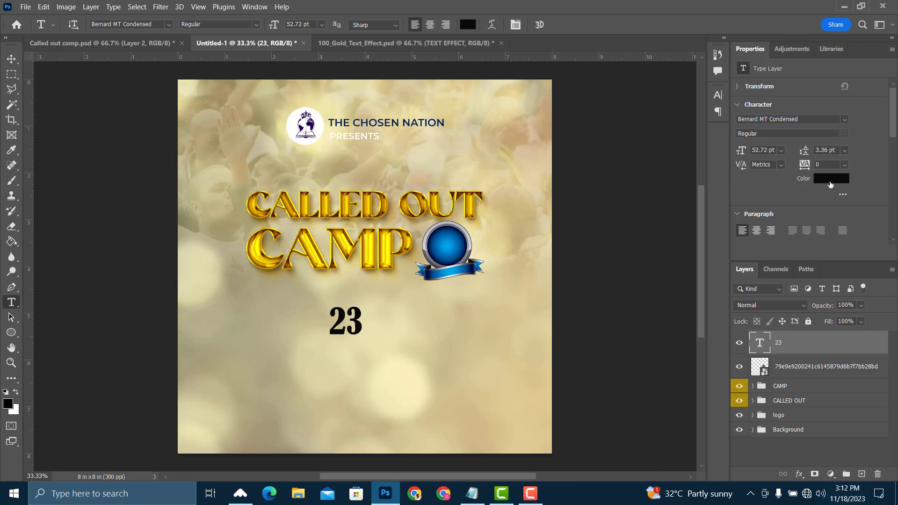
pyautogui.click(830, 181)
pyautogui.moveTo(632, 211); pyautogui.dragTo(587, 177)
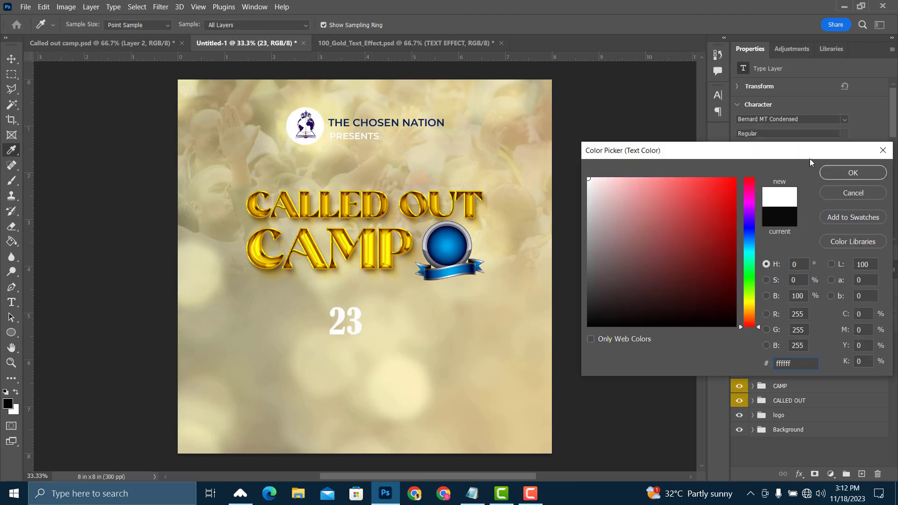
pyautogui.click(838, 173)
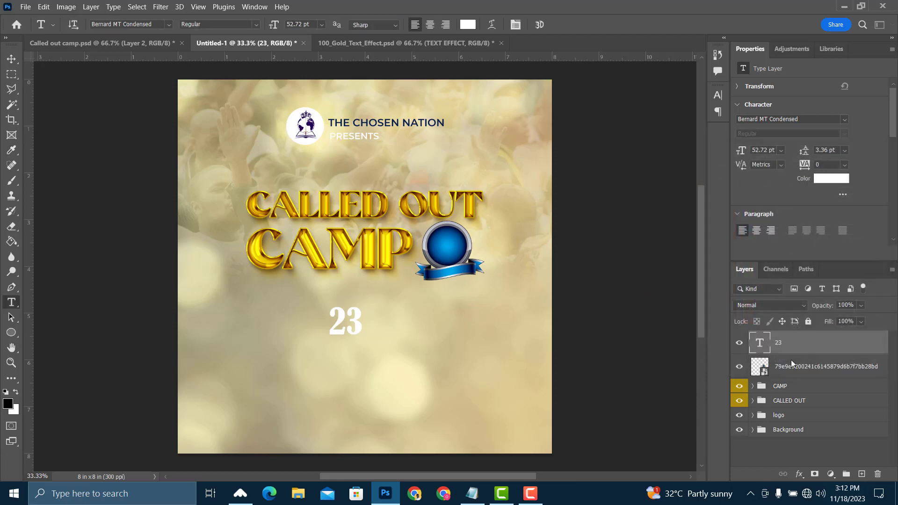
# Apply a Bevel & Emboss effect to the 23 text with Inner Bevel style, Smooth technique, 168% depth and 0 px size.
pyautogui.click(799, 475)
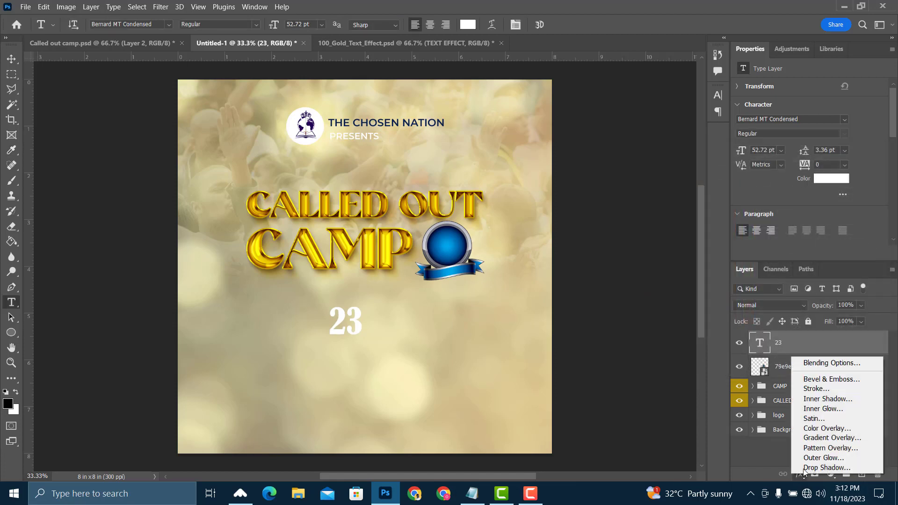
pyautogui.click(781, 345)
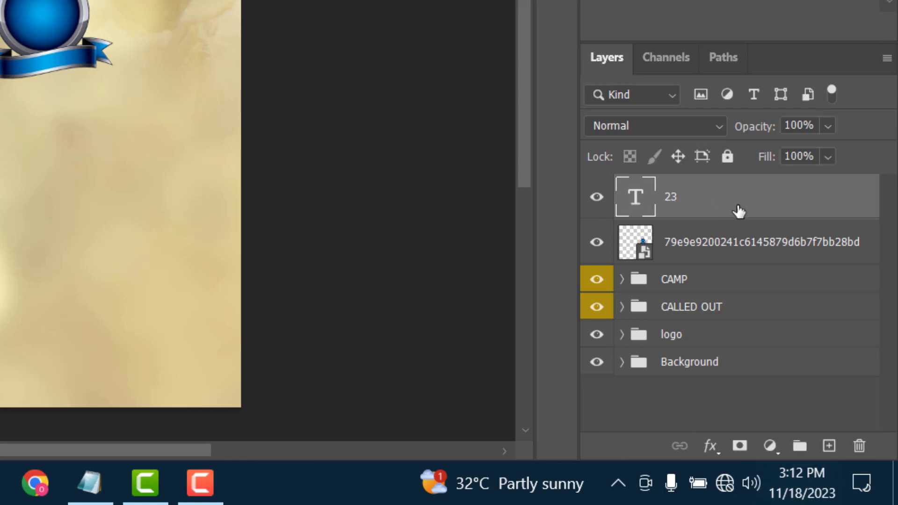
pyautogui.click(711, 447)
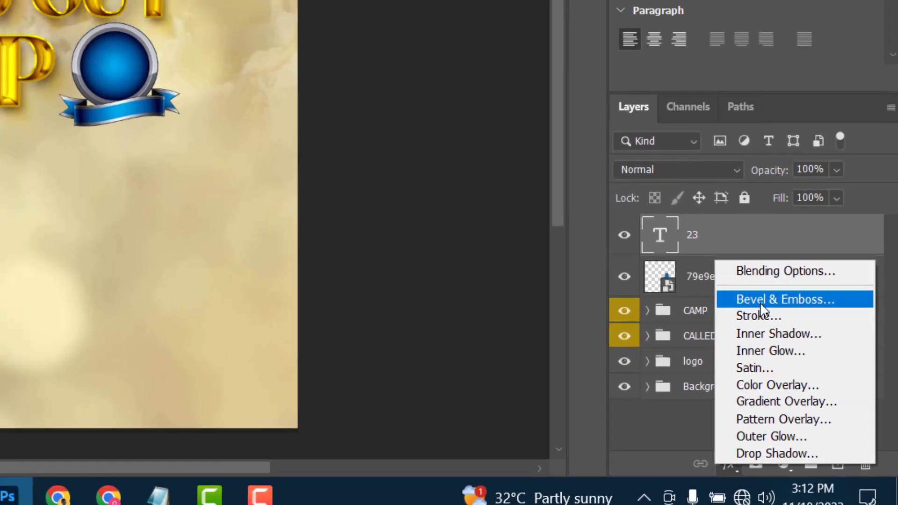
pyautogui.click(748, 266)
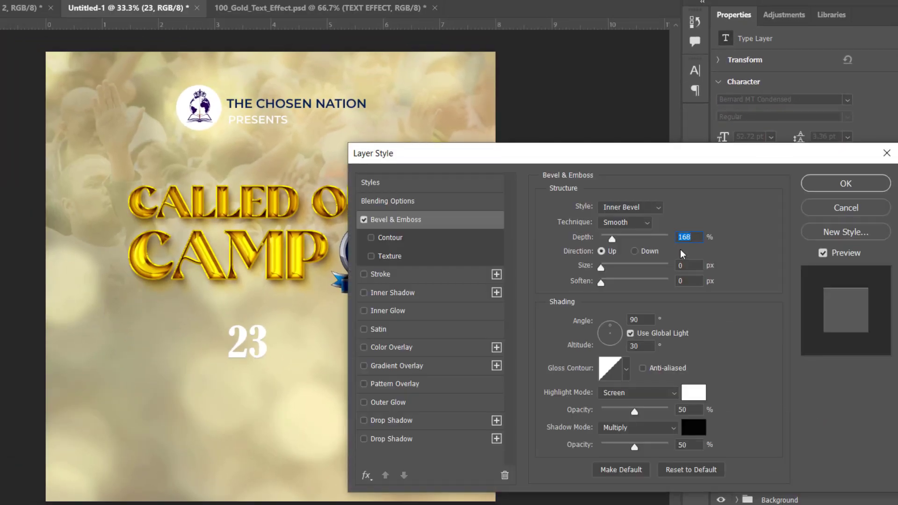
pyautogui.moveTo(664, 159); pyautogui.dragTo(673, 130)
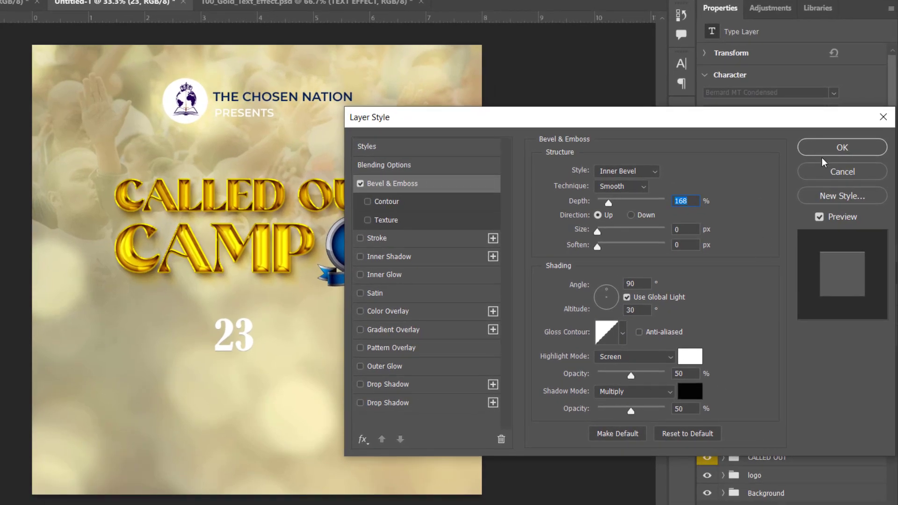
pyautogui.click(826, 148)
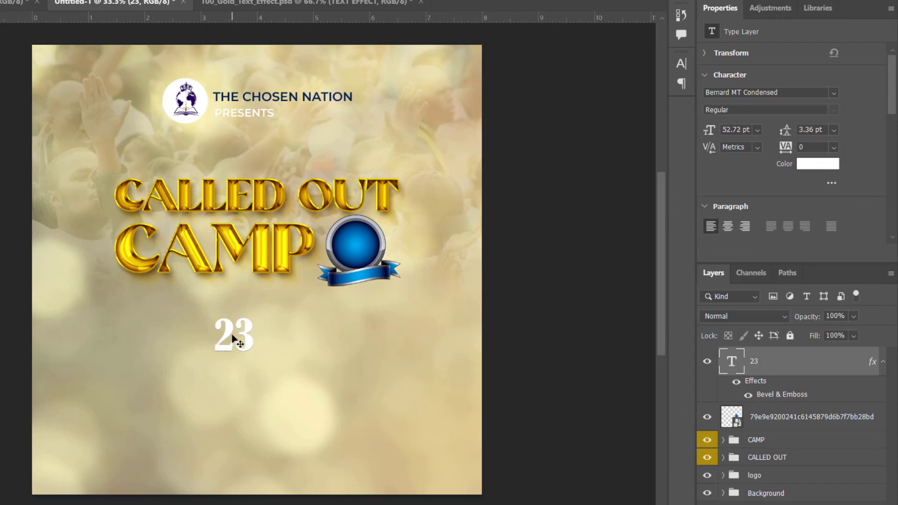
# Move the 23 into the badge's blue circle, reduce its font size to 47 pt and centre it in the circle.
pyautogui.moveTo(237, 337); pyautogui.dragTo(360, 247)
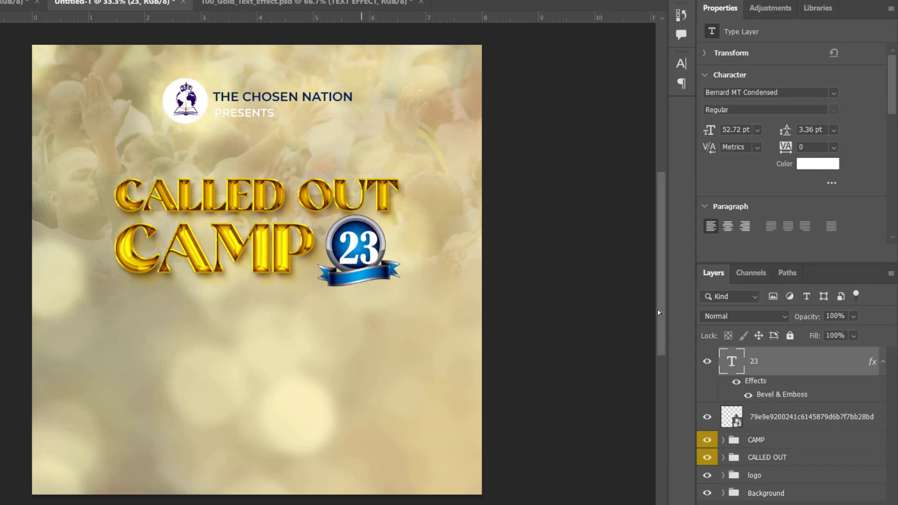
pyautogui.click(883, 363)
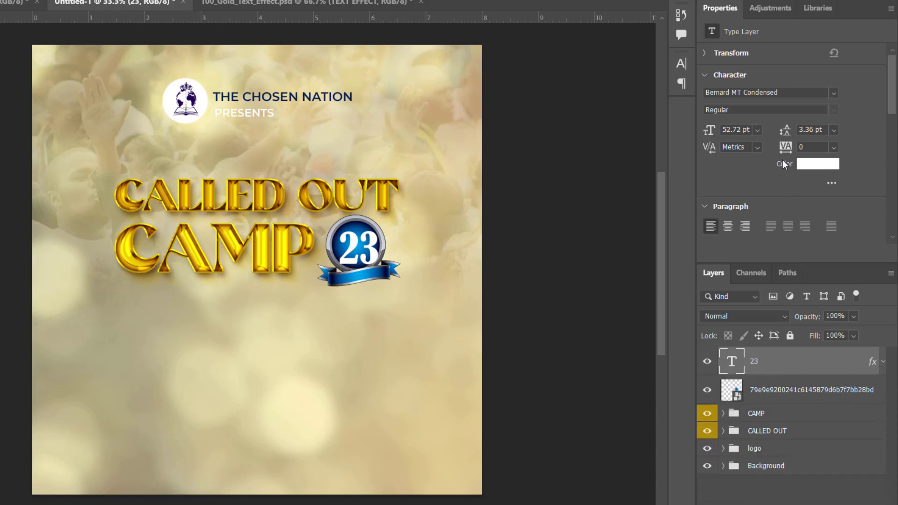
pyautogui.moveTo(709, 131); pyautogui.dragTo(702, 130)
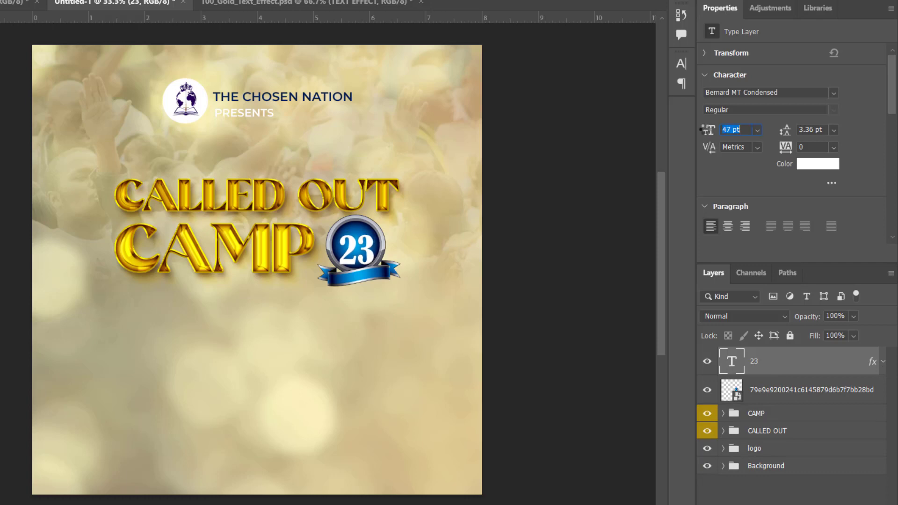
pyautogui.click(351, 254)
pyautogui.moveTo(352, 254); pyautogui.dragTo(349, 247)
pyautogui.hotkey('ctrl', 'z')
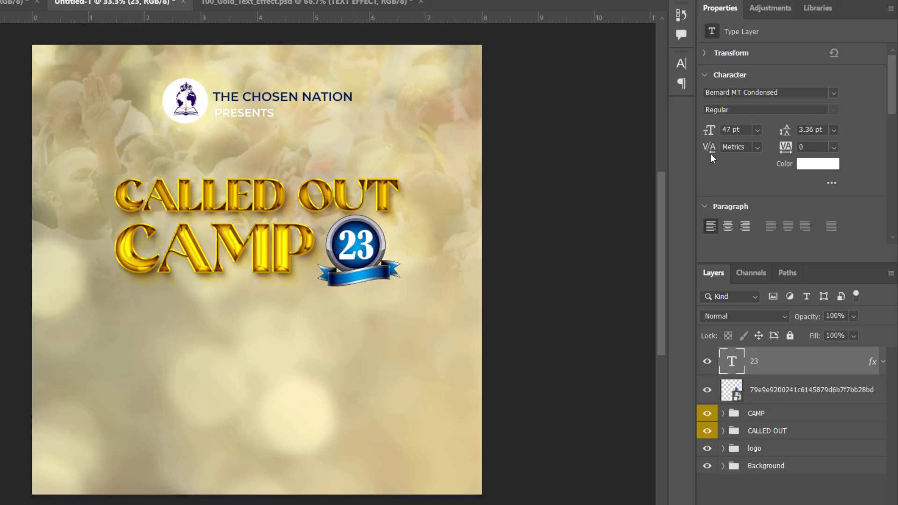
# Reduce the font size of the 23 in the badge to 42 pt.
pyautogui.click(710, 127)
pyautogui.write('4')
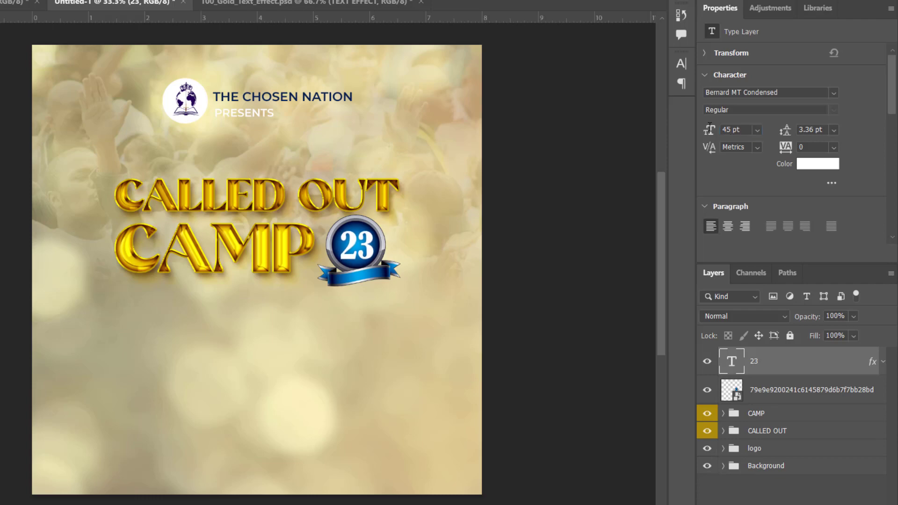
pyautogui.doubleClick(731, 127)
pyautogui.write('1')
pyautogui.press('Return')
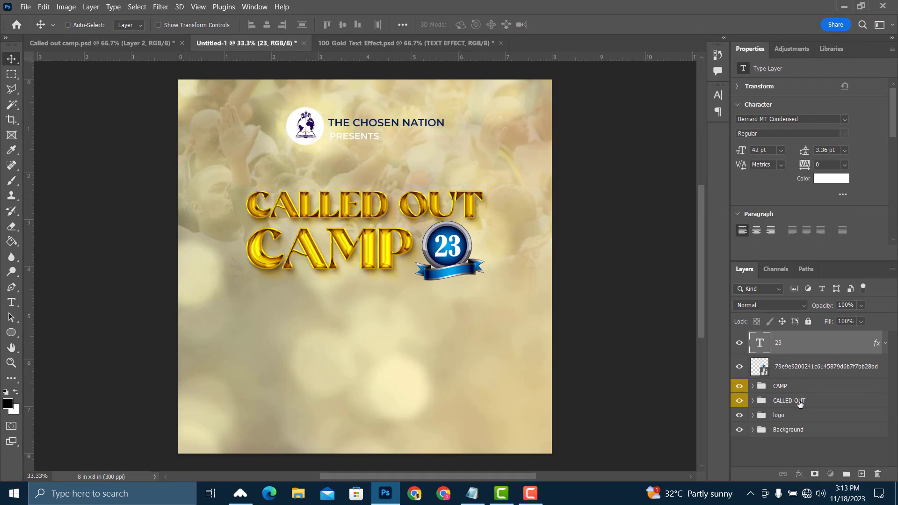
# Group the 23 text, badge, CAMP and CALLED OUT layers as CALL OUT, and check the group by toggling its visibility.
pyautogui.keyDown('shift'); pyautogui.click(800, 405); pyautogui.keyUp('shift')
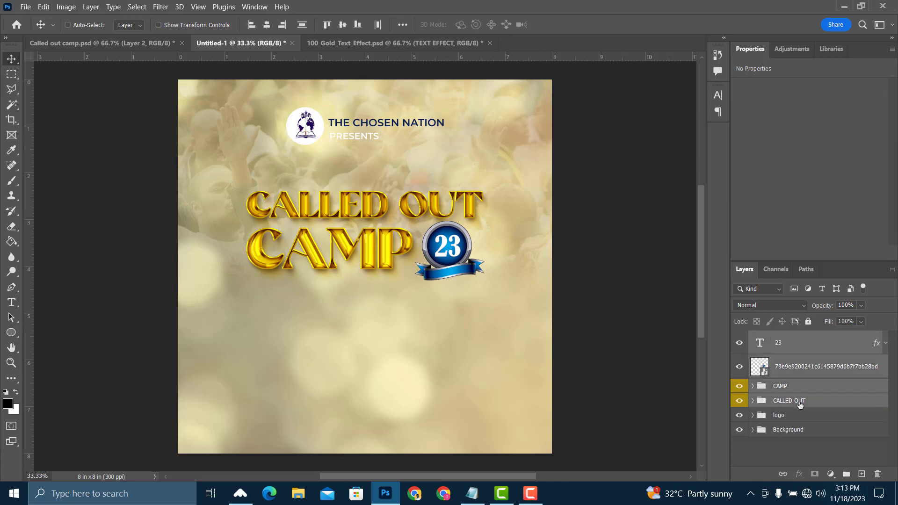
pyautogui.hotkey('ctrl', 'g')
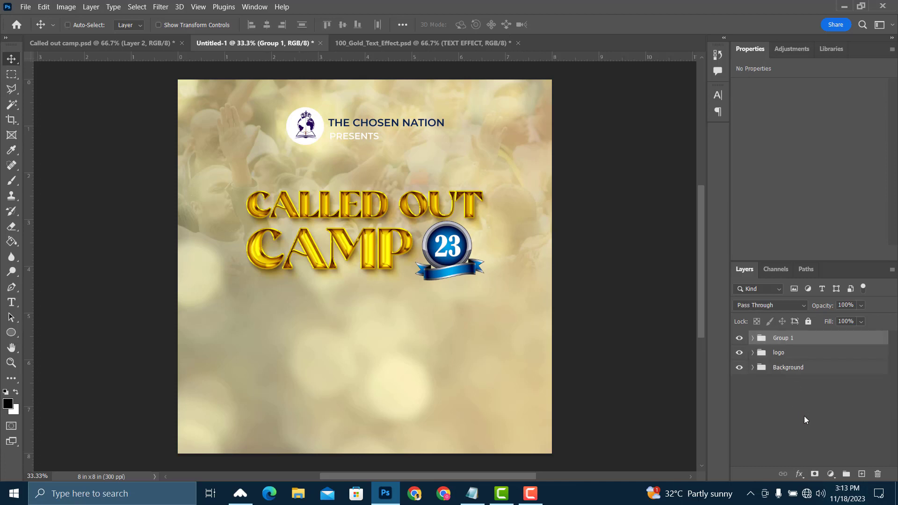
pyautogui.doubleClick(785, 337)
pyautogui.write('cALL OUT')
pyautogui.press('Return')
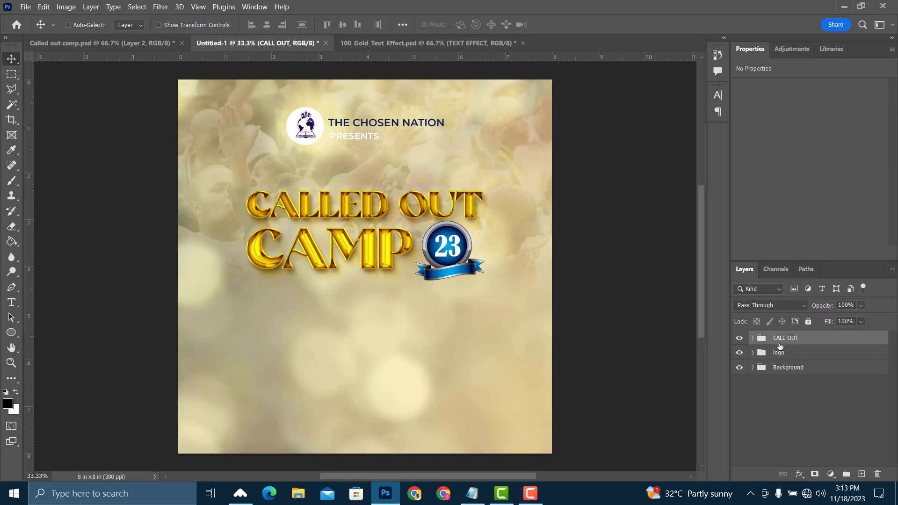
pyautogui.click(740, 339)
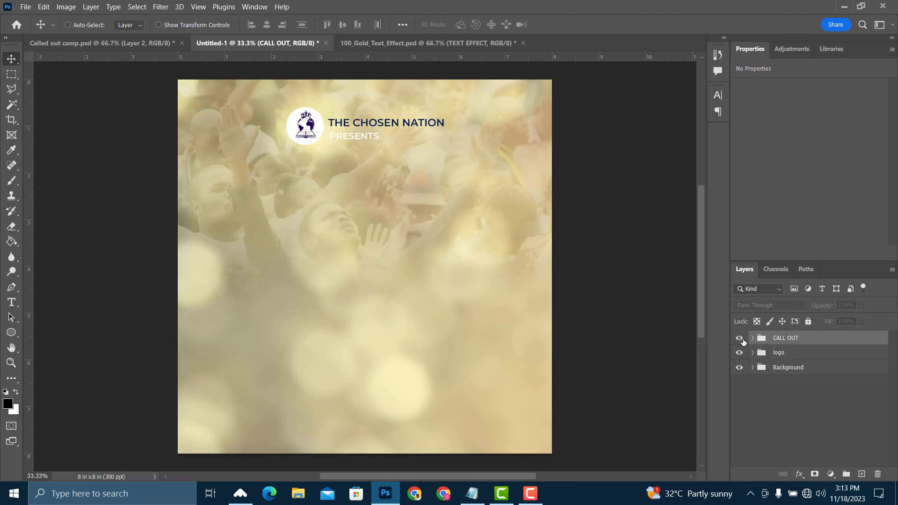
pyautogui.click(740, 339)
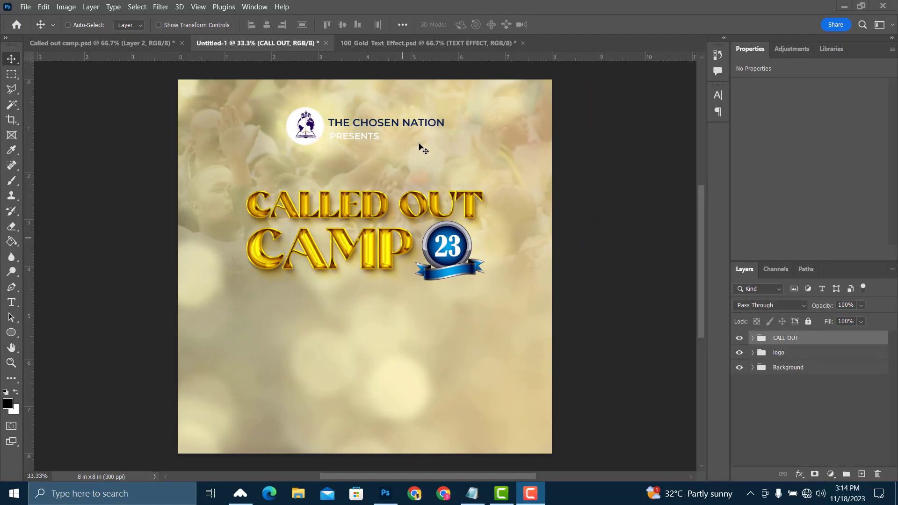
# Add a new text layer reading THEME below the CAMP title.
pyautogui.press('t')
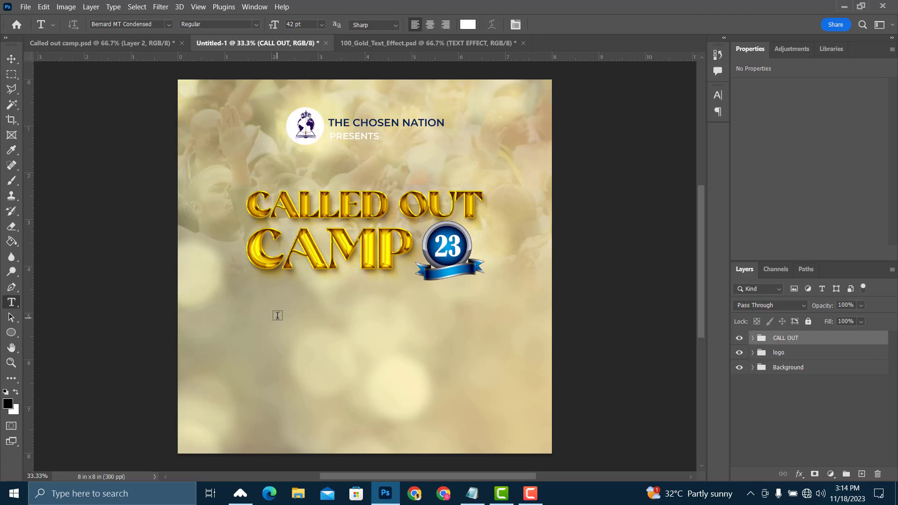
pyautogui.click(307, 309)
pyautogui.click(308, 309)
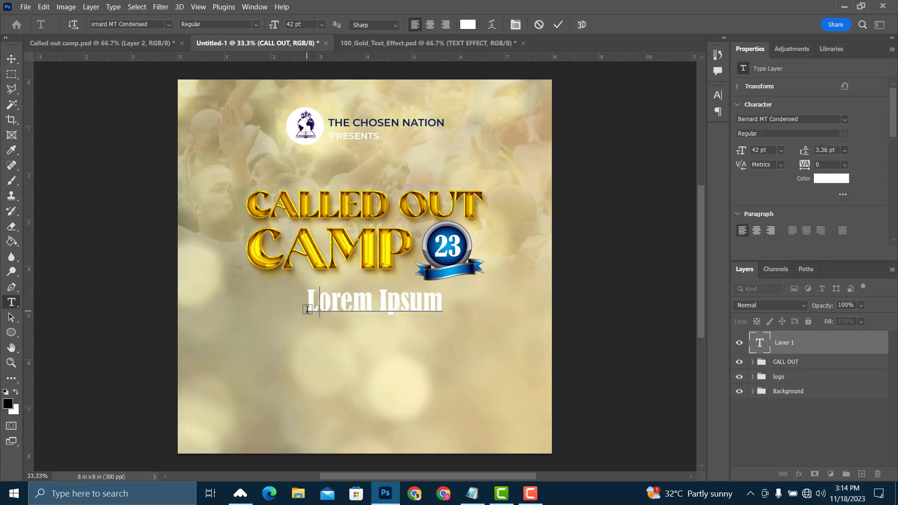
pyautogui.write('THEME')
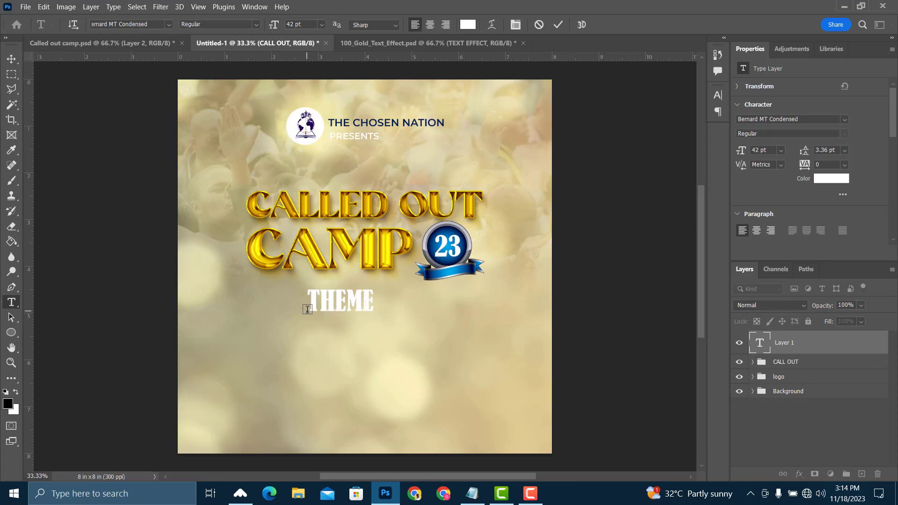
pyautogui.hotkey('ctrl', 'Return')
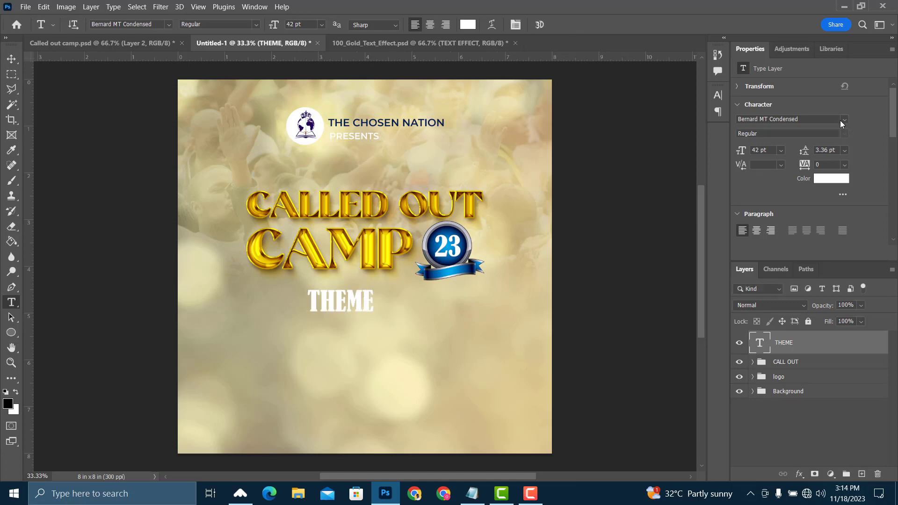
# Format the THEME text in Montserrat SemiBold at 16 pt with automatic leading.
pyautogui.click(844, 120)
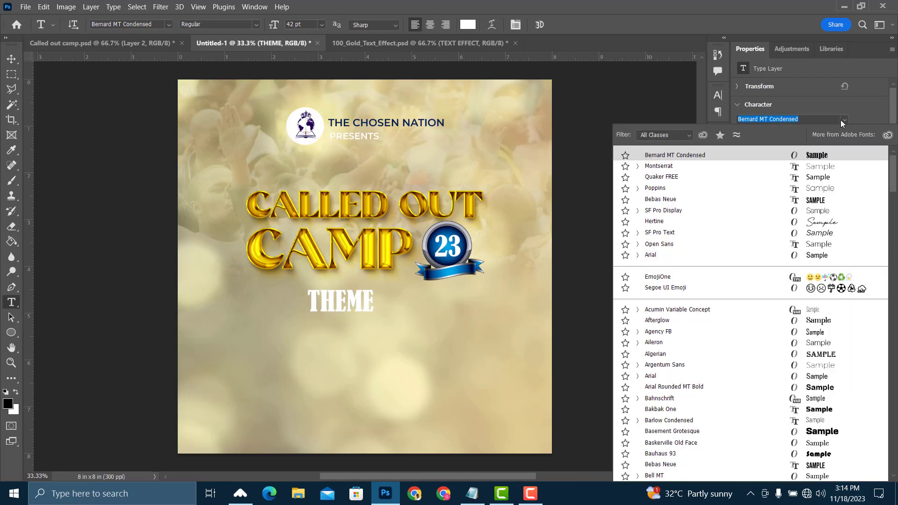
pyautogui.click(671, 168)
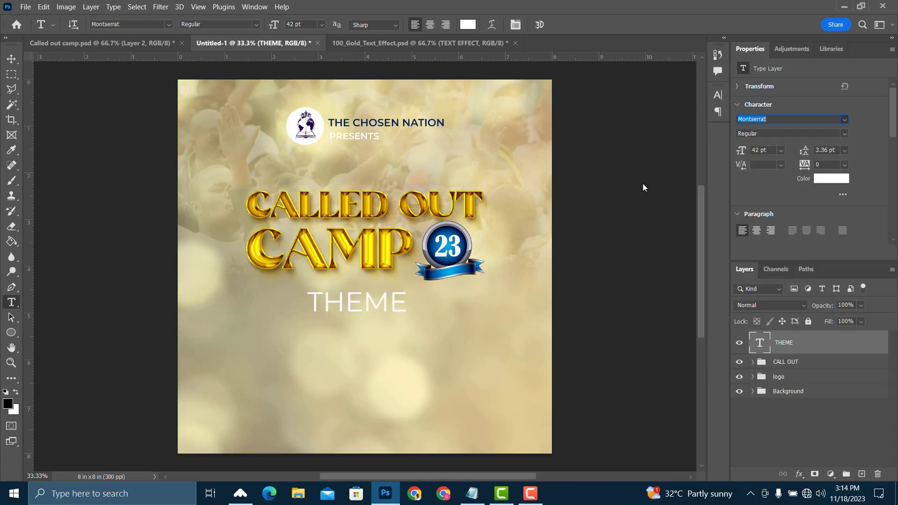
pyautogui.click(782, 150)
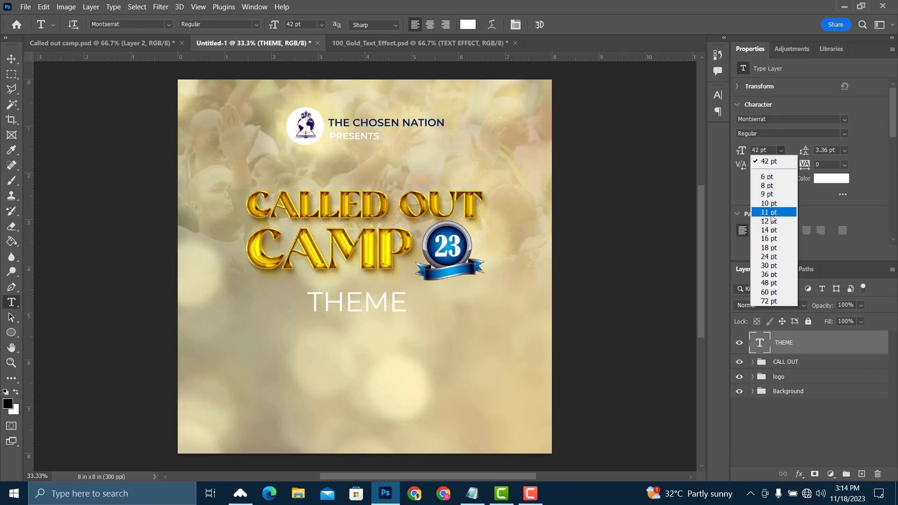
pyautogui.click(770, 230)
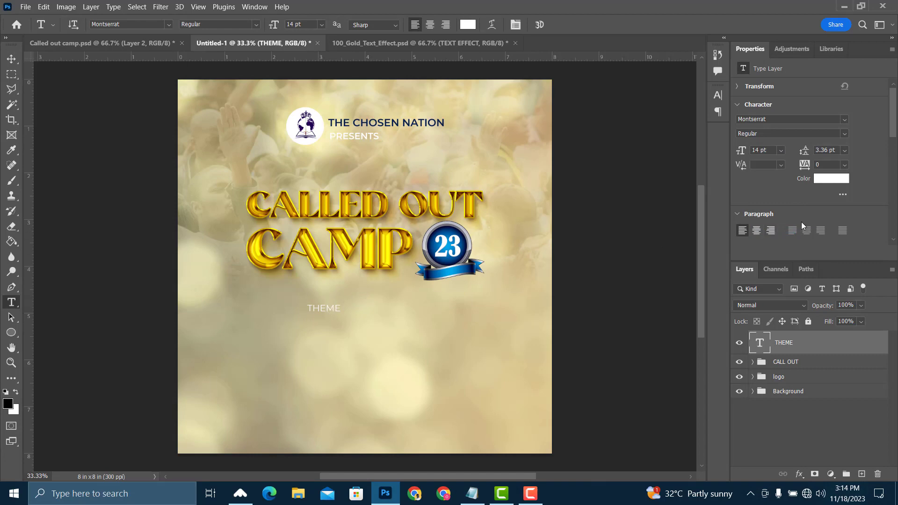
pyautogui.click(780, 153)
pyautogui.click(766, 239)
pyautogui.click(844, 150)
pyautogui.click(835, 161)
pyautogui.click(845, 135)
pyautogui.click(775, 239)
# Draw a rectangle of about 275 x 86 px around the THEME text and remove its stroke.
pyautogui.click(8, 336)
pyautogui.click(65, 332)
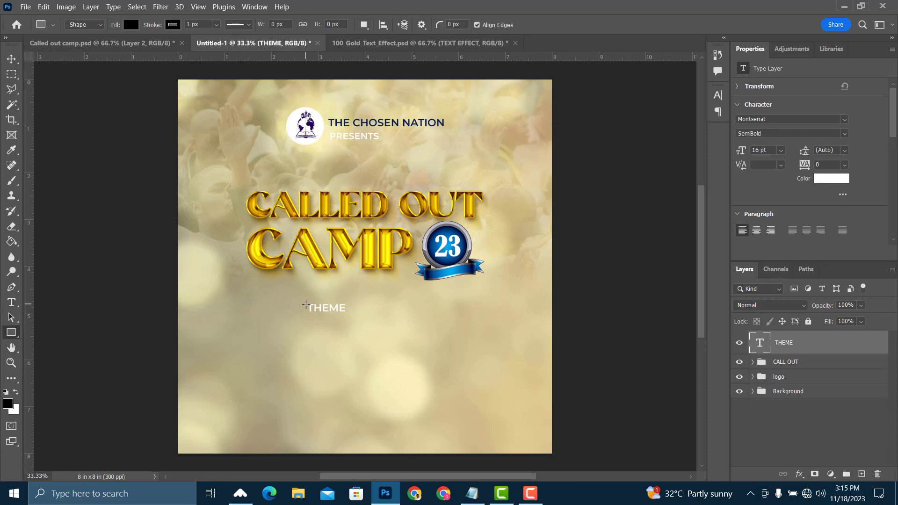
pyautogui.moveTo(305, 302); pyautogui.dragTo(348, 312)
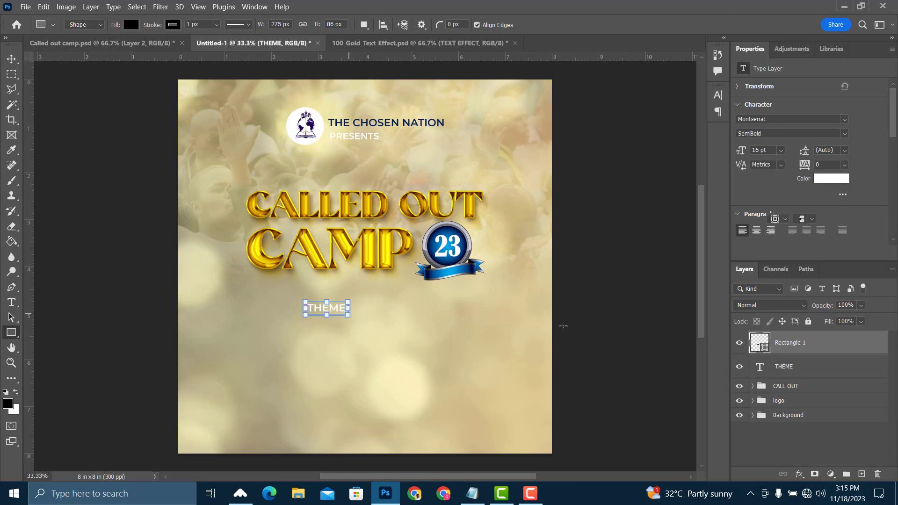
pyautogui.click(773, 188)
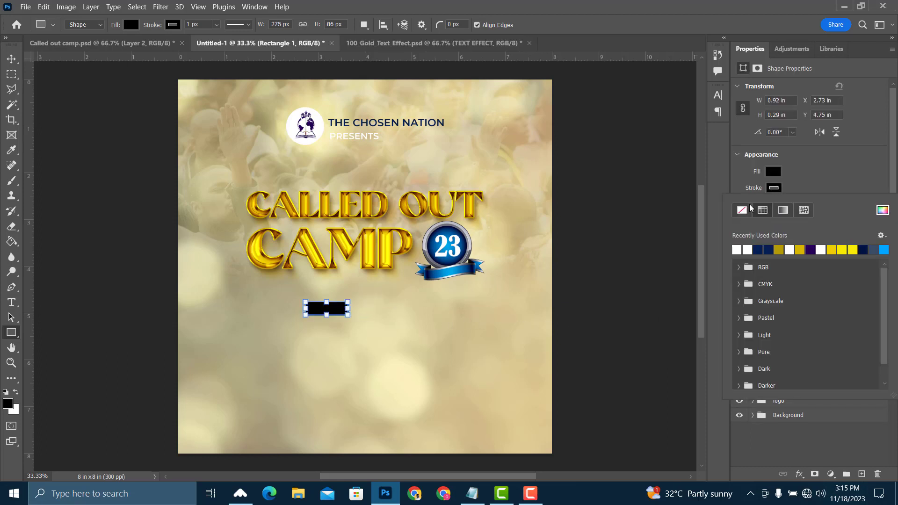
pyautogui.click(747, 212)
# Place the THEME layer above the rectangle and align the two by their horizontal and vertical centres.
pyautogui.click(803, 369)
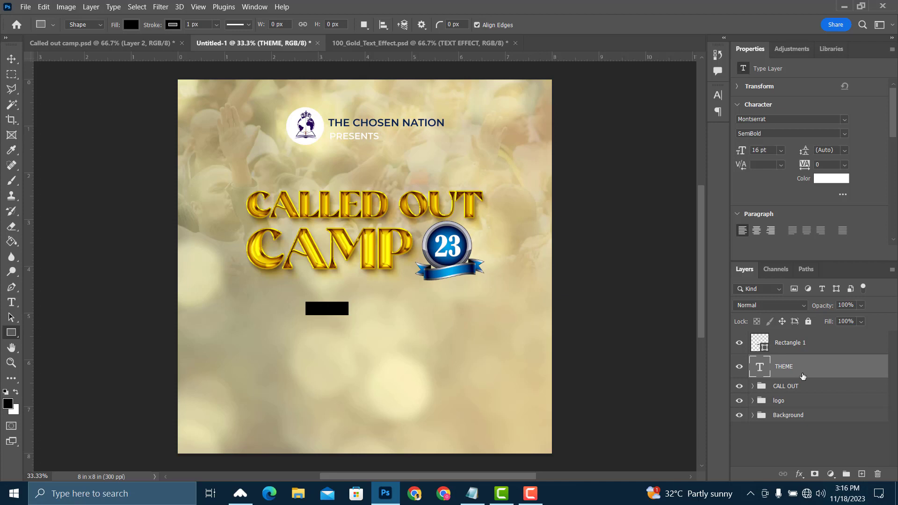
pyautogui.moveTo(803, 376); pyautogui.dragTo(813, 345)
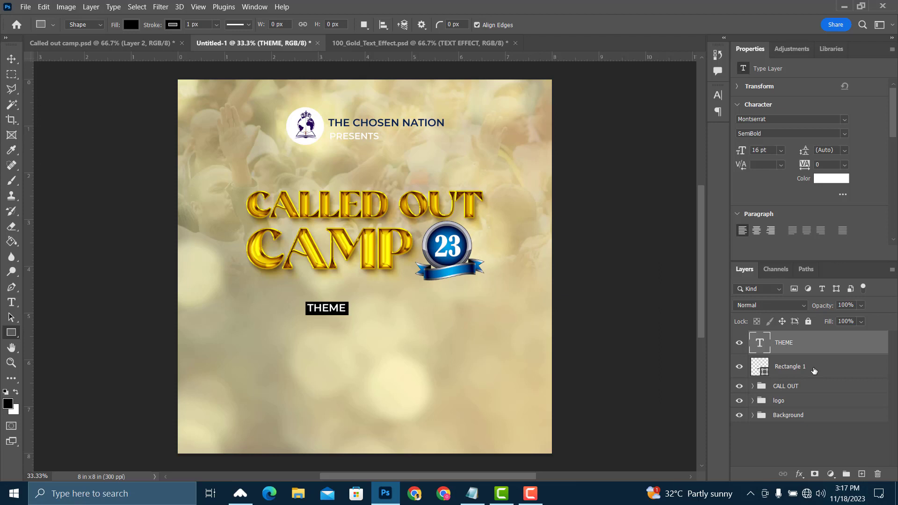
pyautogui.keyDown('shift'); pyautogui.click(816, 370); pyautogui.keyUp('shift')
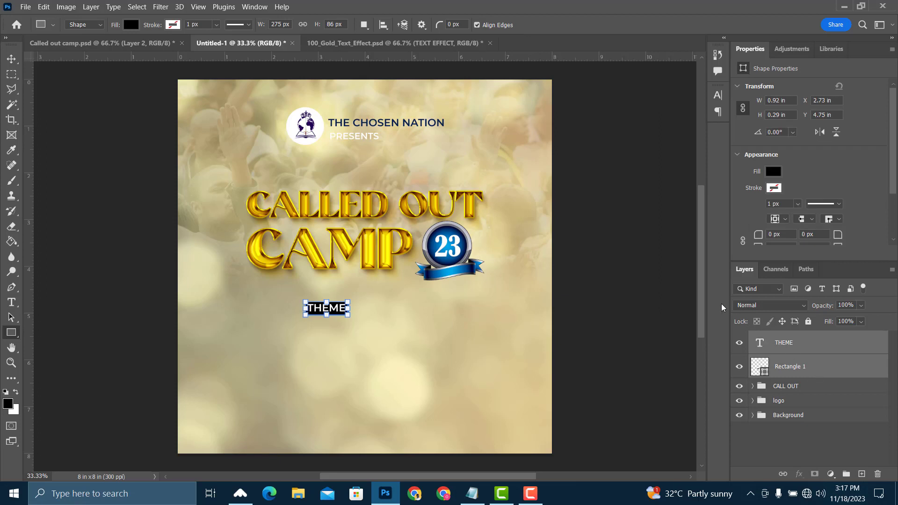
pyautogui.click(11, 59)
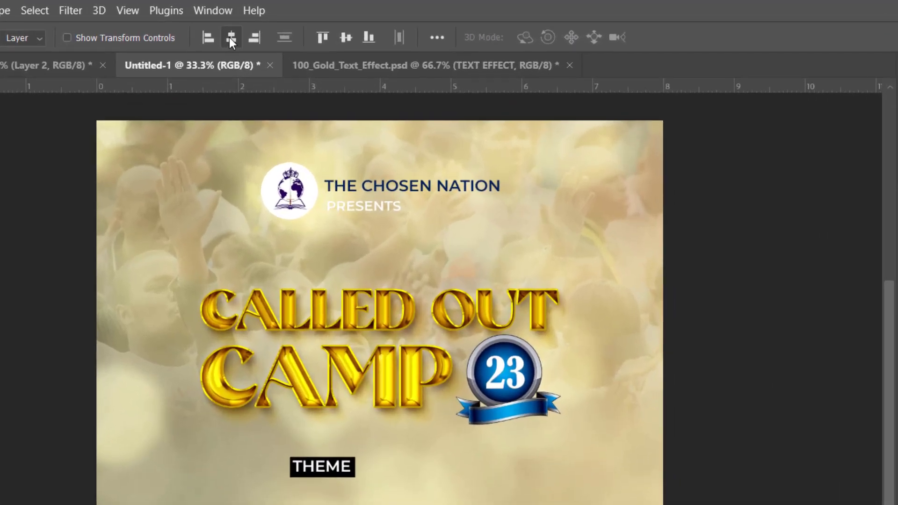
pyautogui.click(230, 38)
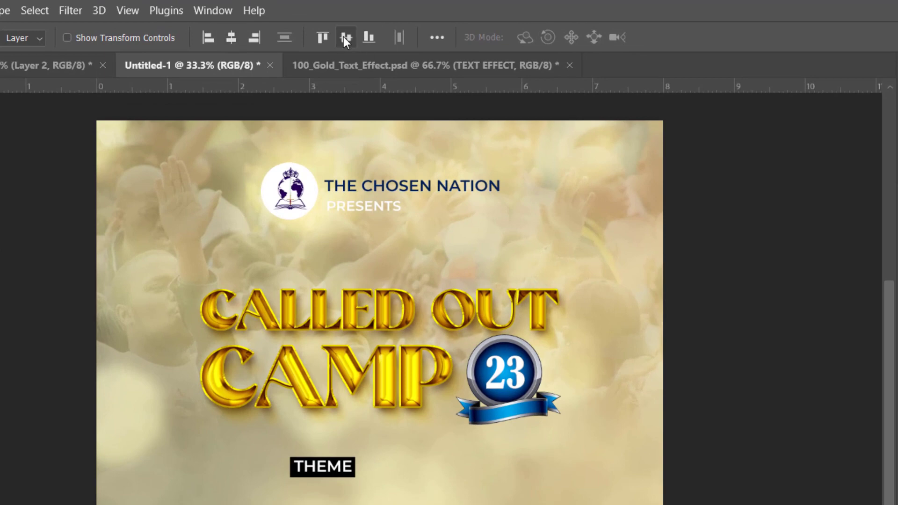
pyautogui.click(343, 36)
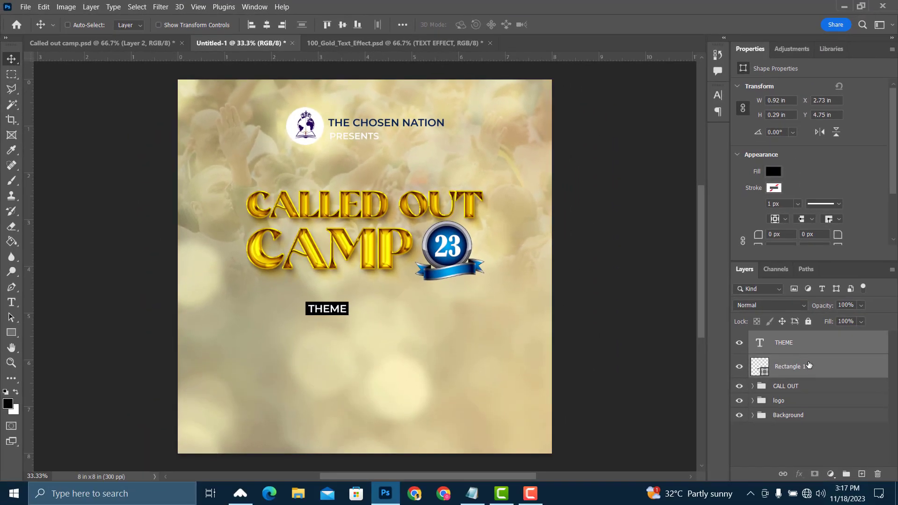
# Fill the rectangle behind THEME with dark blue 01184a sampled from the badge's ribbon.
pyautogui.click(828, 380)
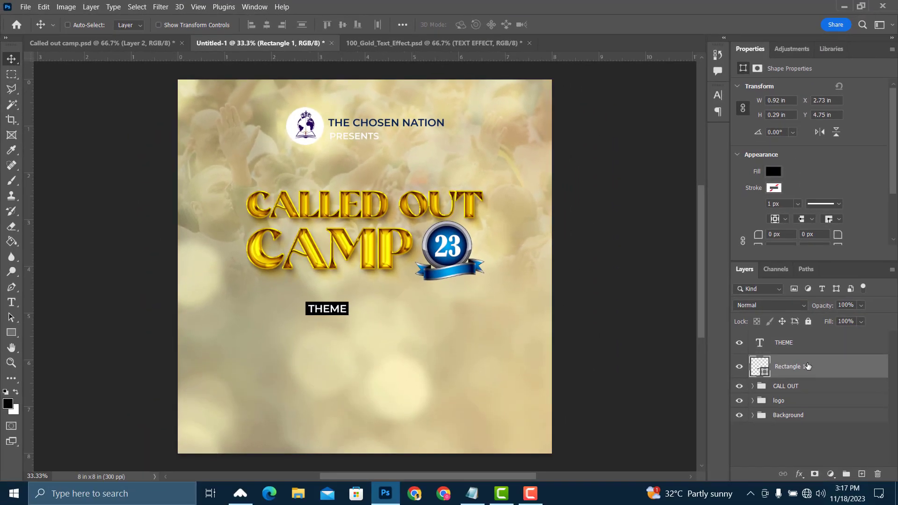
pyautogui.click(774, 172)
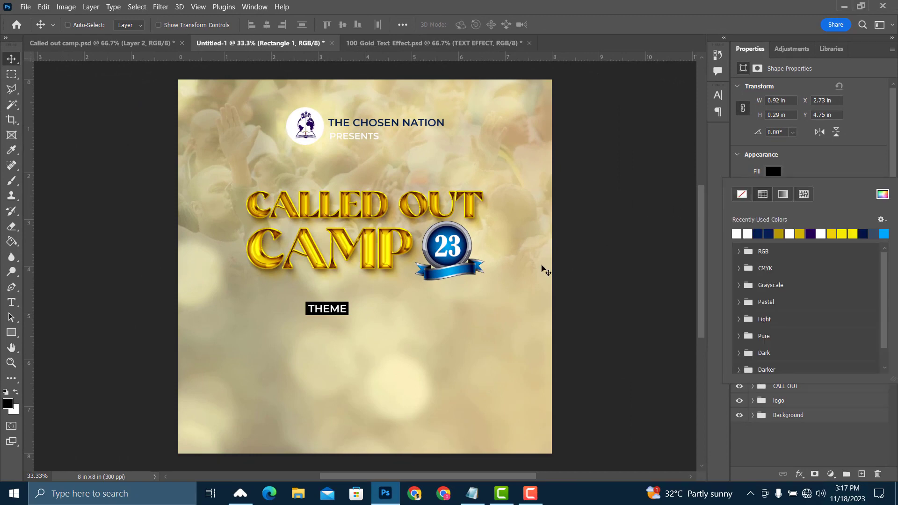
pyautogui.click(758, 233)
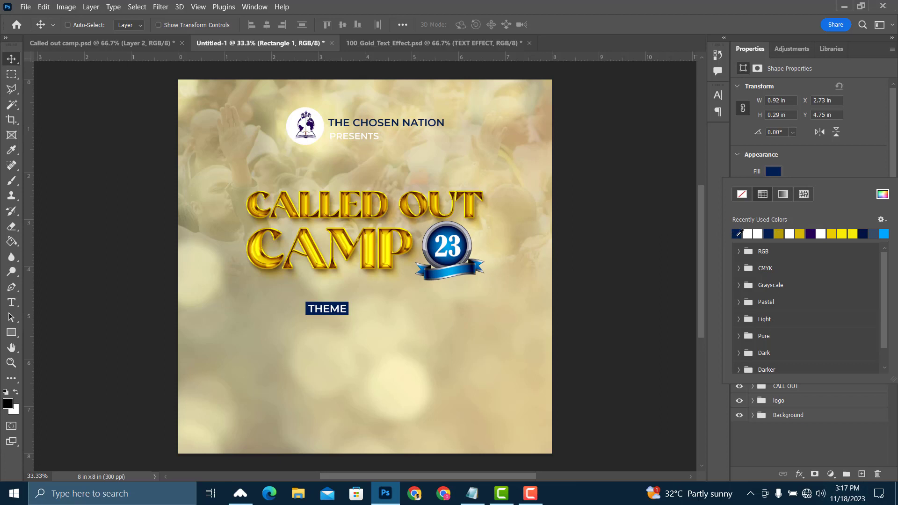
pyautogui.click(883, 195)
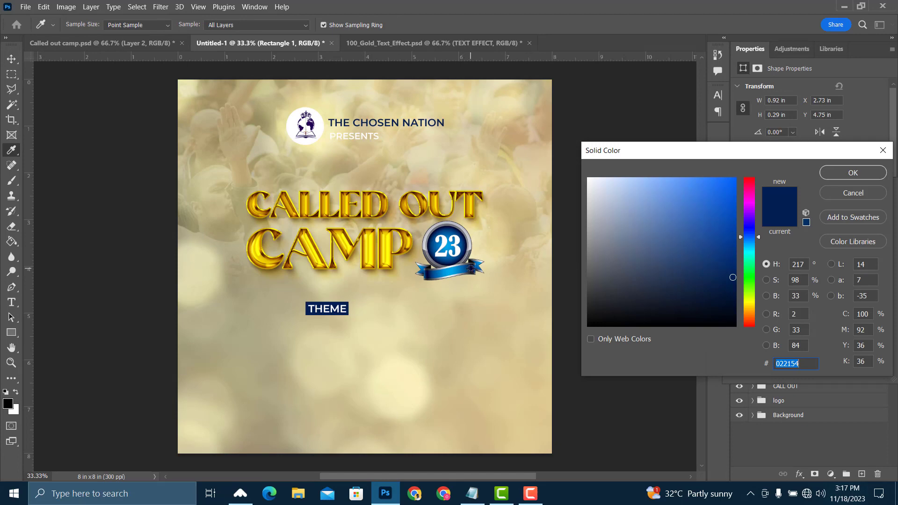
pyautogui.click(471, 268)
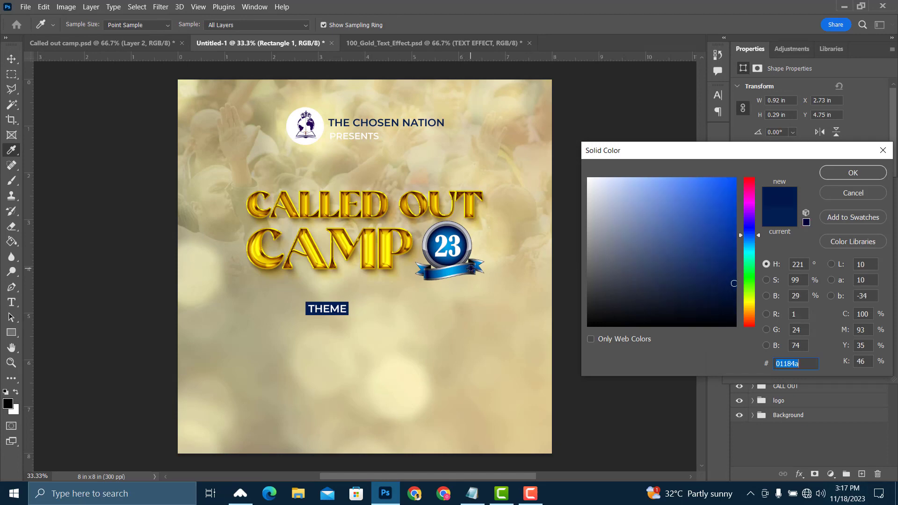
pyautogui.click(836, 177)
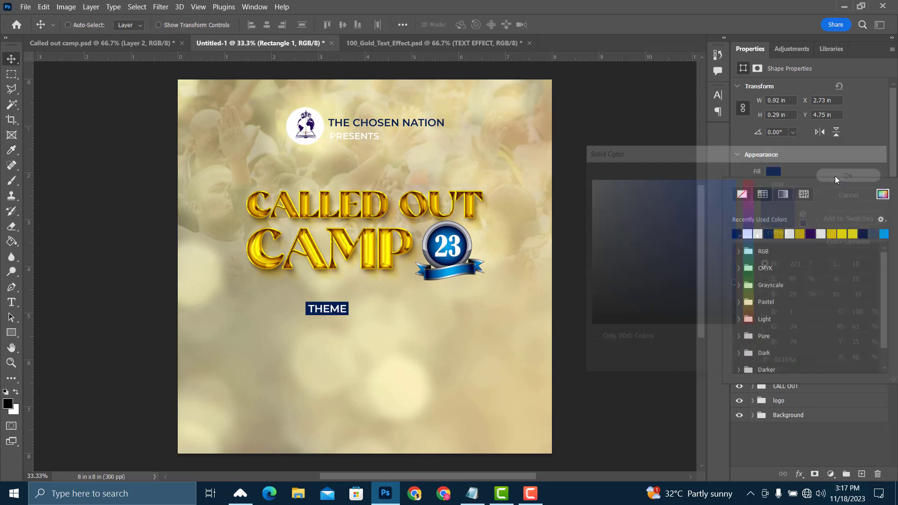
pyautogui.click(793, 391)
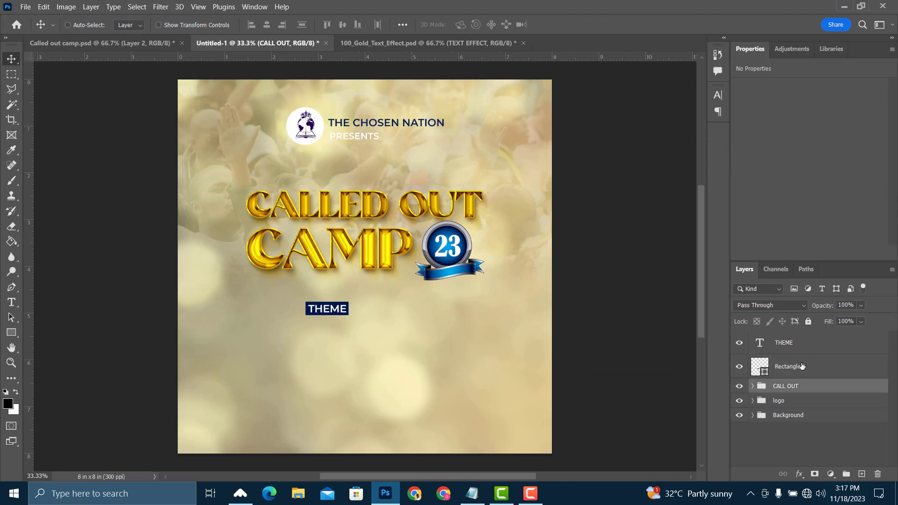
# Move the THEME text and its rectangle together down and left, to about X 1.86 in, Y 5.05 in.
pyautogui.click(784, 343)
pyautogui.keyDown('shift'); pyautogui.click(802, 368); pyautogui.keyUp('shift')
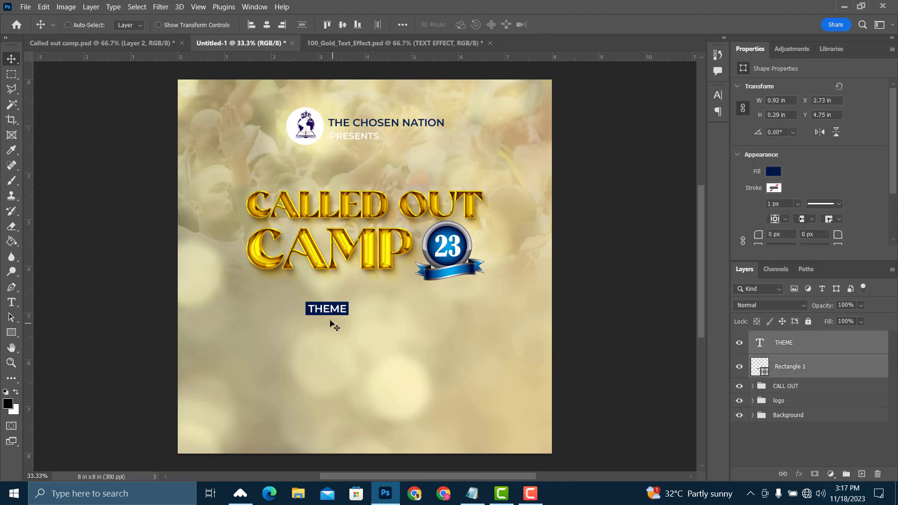
pyautogui.moveTo(316, 319); pyautogui.dragTo(292, 334)
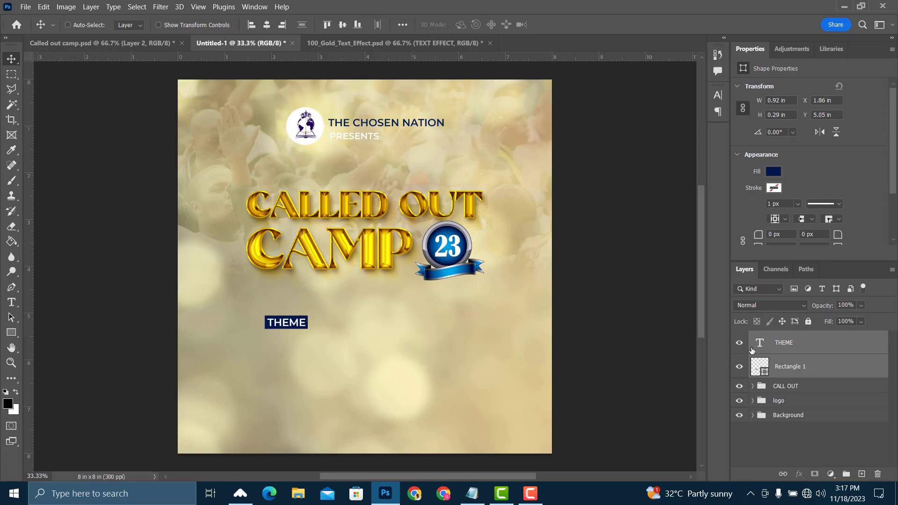
# Add a text layer beside the THEME label with GREAT GRACE copied from the Notepad notes.
pyautogui.click(778, 347)
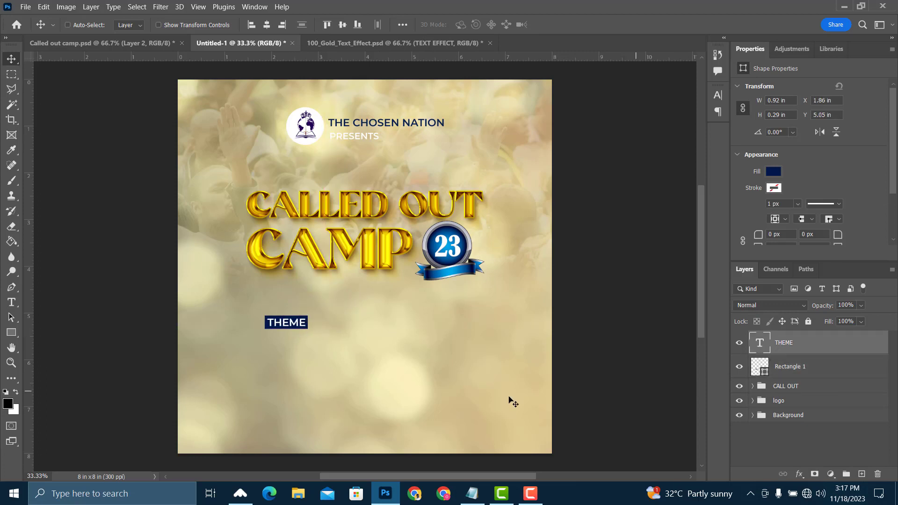
pyautogui.press('t')
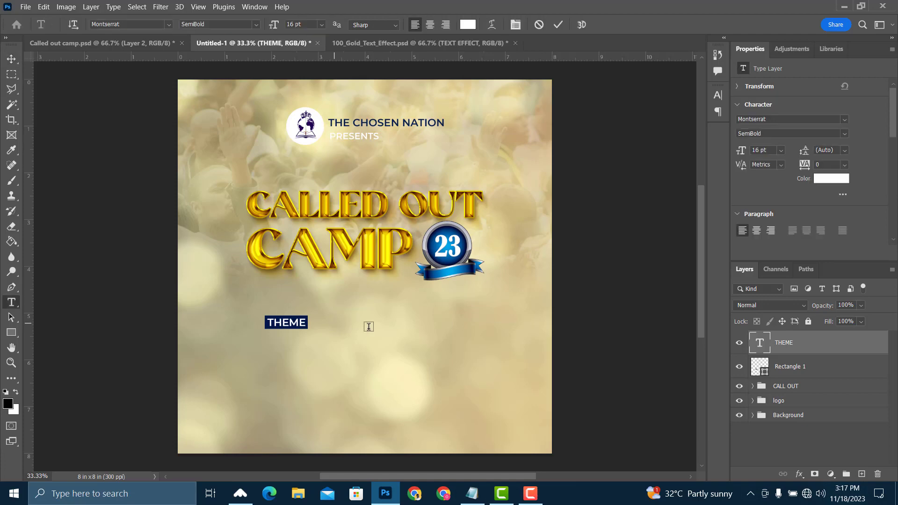
pyautogui.click(334, 323)
pyautogui.click(472, 494)
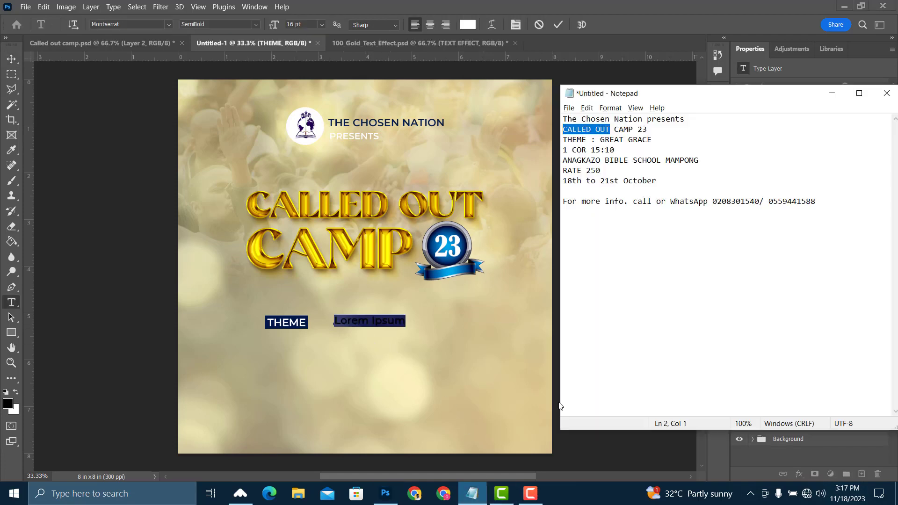
pyautogui.moveTo(601, 142); pyautogui.dragTo(652, 139)
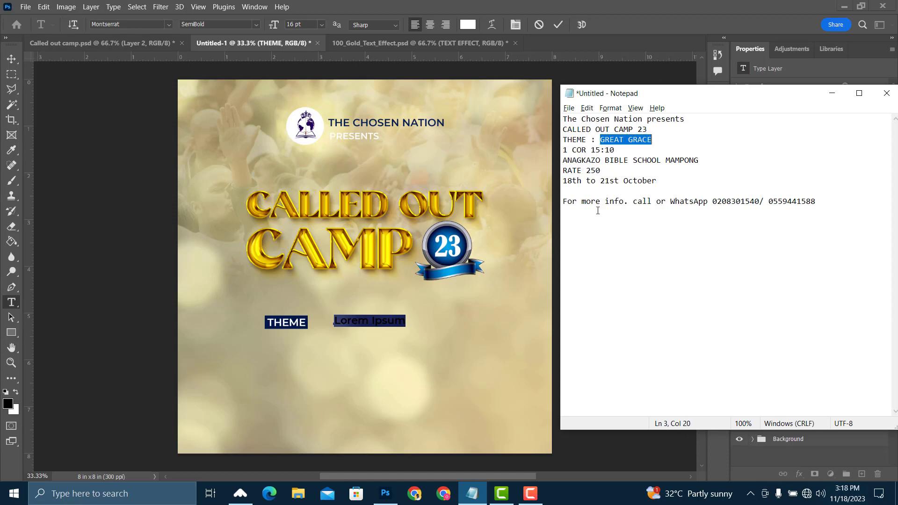
pyautogui.hotkey('ctrl', 'c')
pyautogui.click(302, 364)
pyautogui.hotkey('ctrl', 'v')
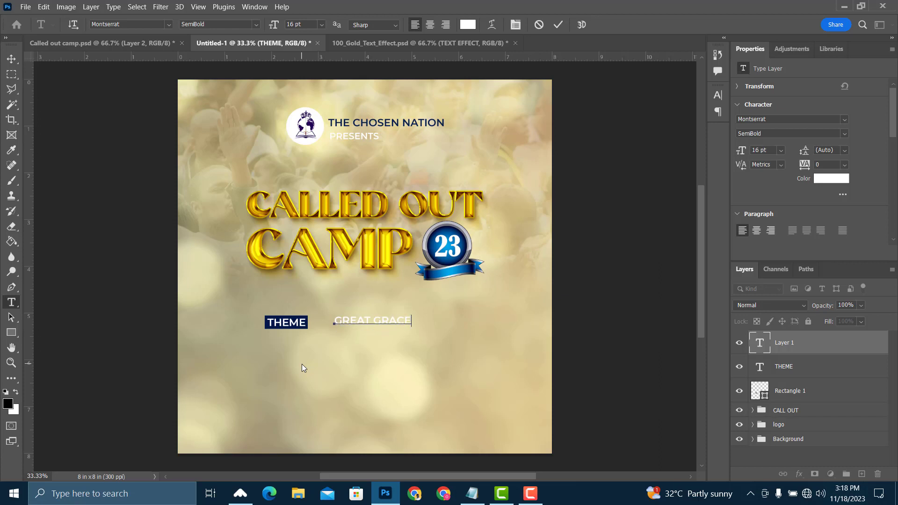
pyautogui.hotkey('ctrl', 'Return')
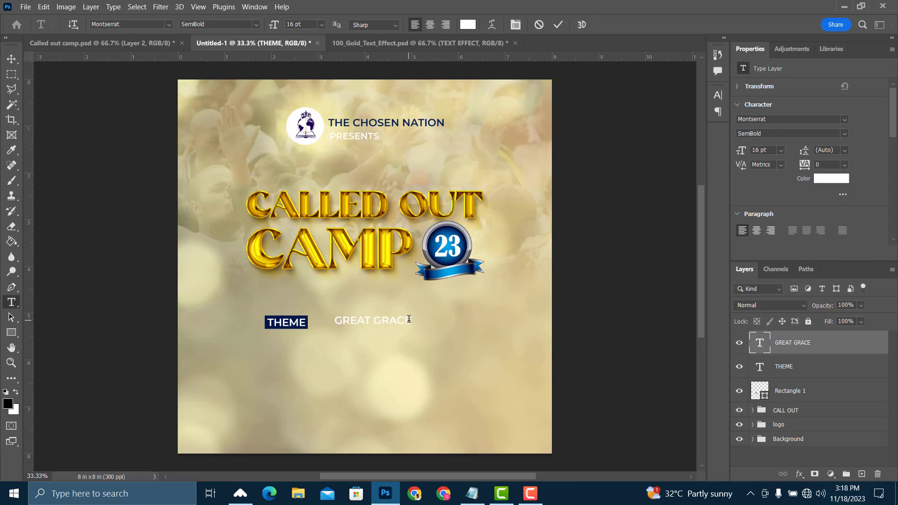
# Append (1 COR 15:10) after GREAT GRACE on the same text line, copying the reference from the Notepad notes.
pyautogui.click(406, 323)
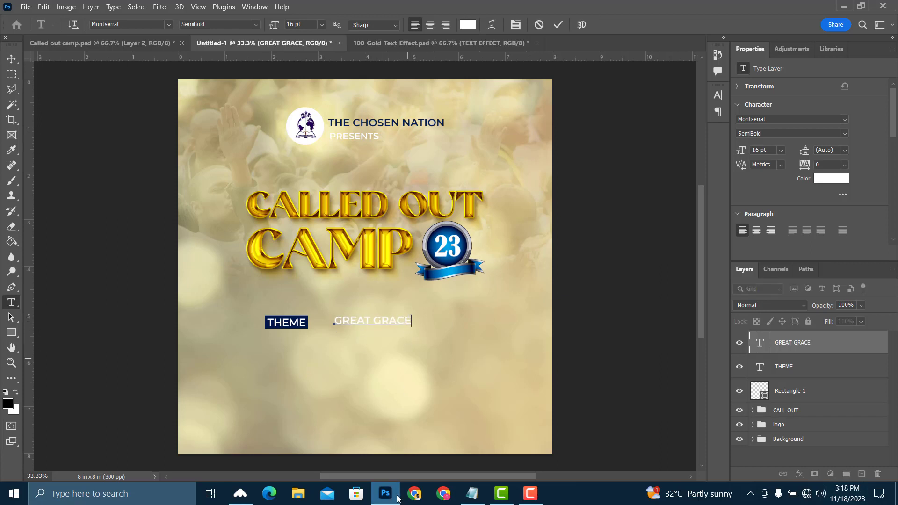
pyautogui.click(470, 499)
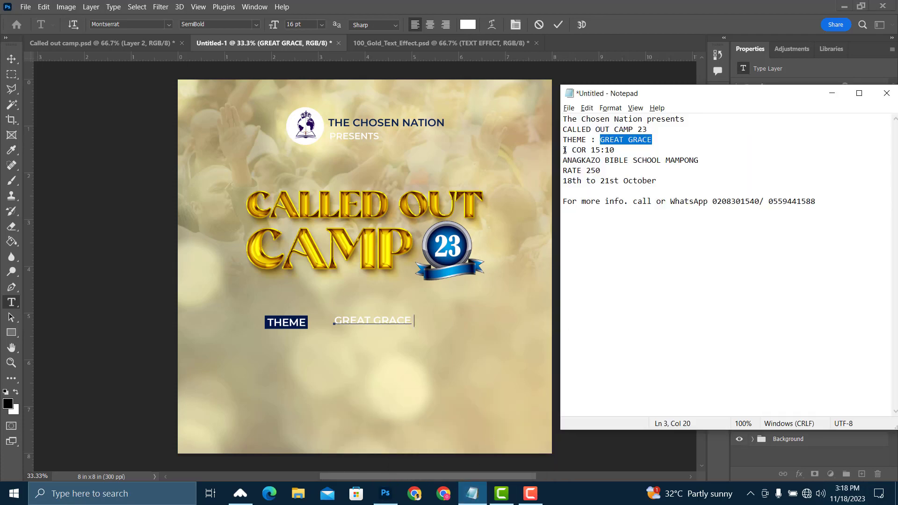
pyautogui.moveTo(564, 149); pyautogui.dragTo(615, 151)
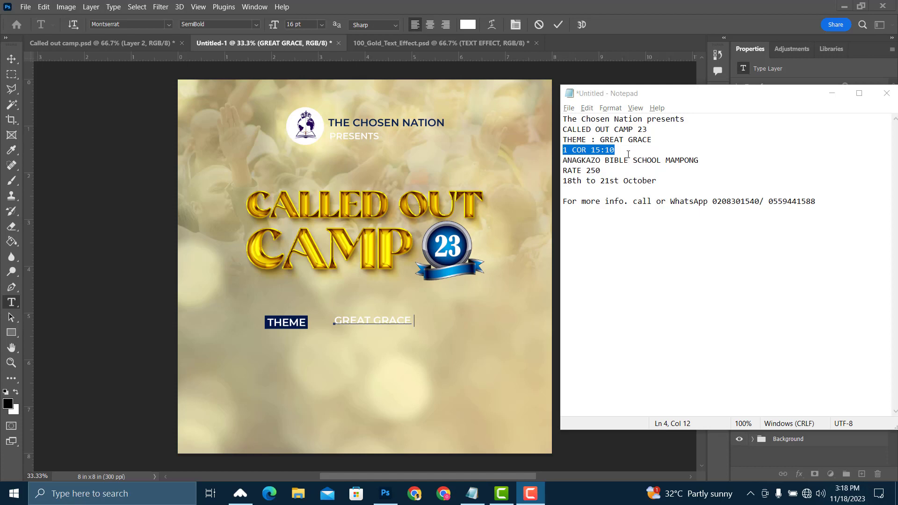
pyautogui.click(510, 254)
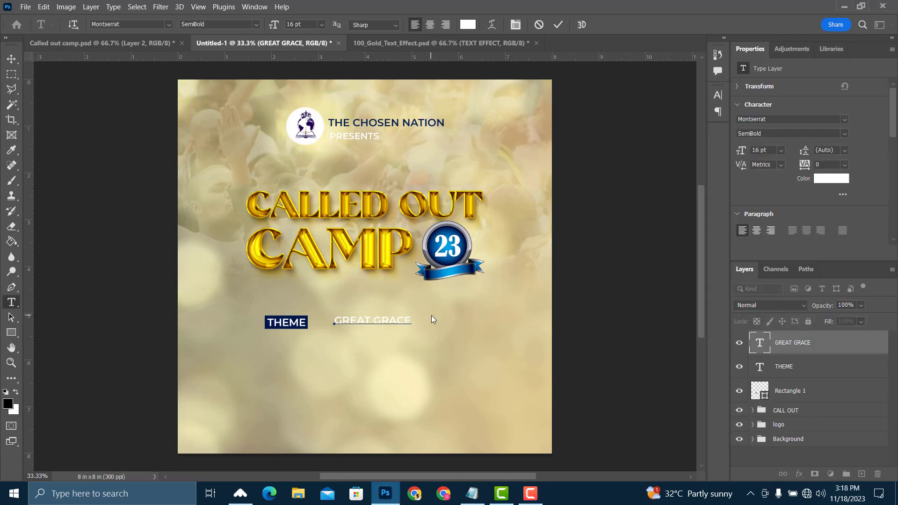
pyautogui.hotkey('ctrl', 'v')
pyautogui.click(413, 320)
pyautogui.write('(')
# Recolour the (1 COR 15:10) part of the line to dark blue 01184a sampled from the THEME label's rectangle.
pyautogui.moveTo(415, 321); pyautogui.dragTo(479, 324)
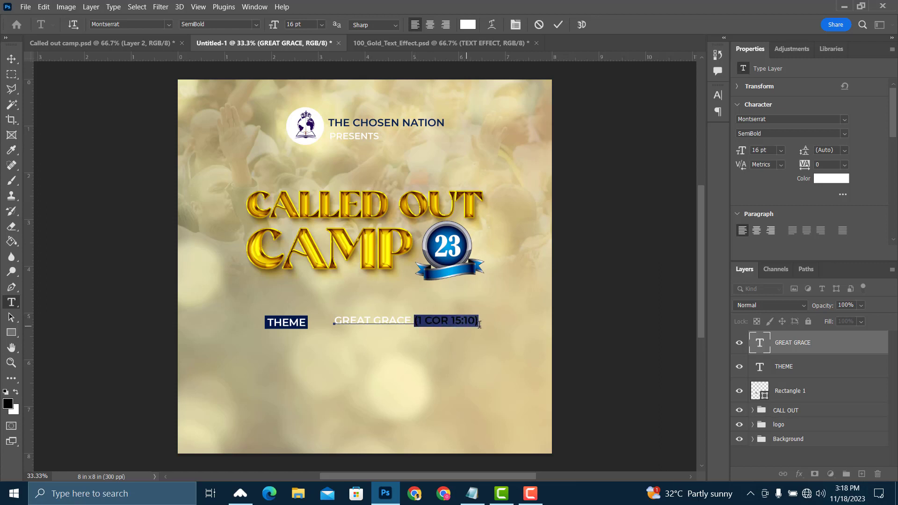
pyautogui.click(838, 180)
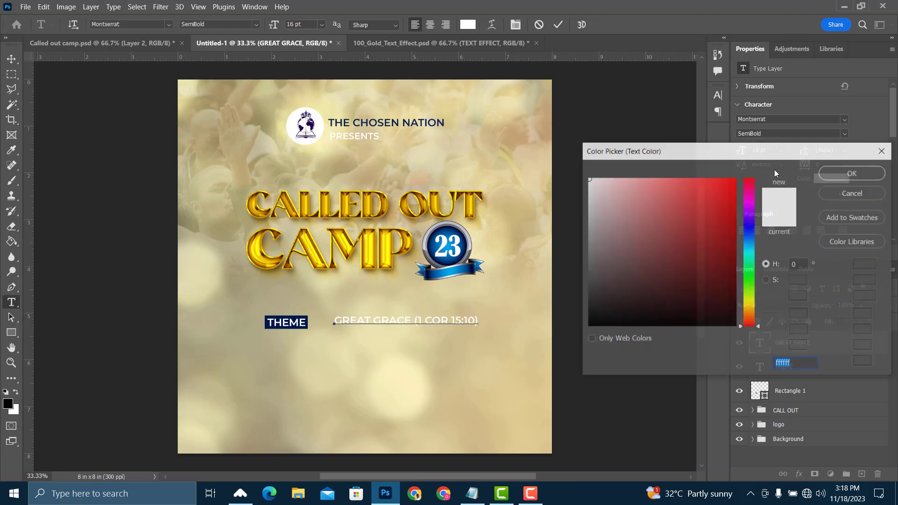
pyautogui.click(293, 320)
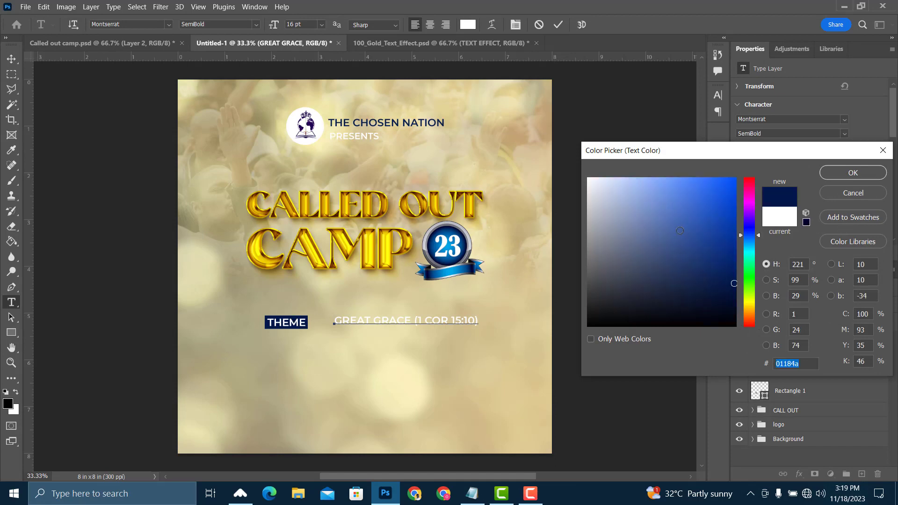
pyautogui.click(841, 173)
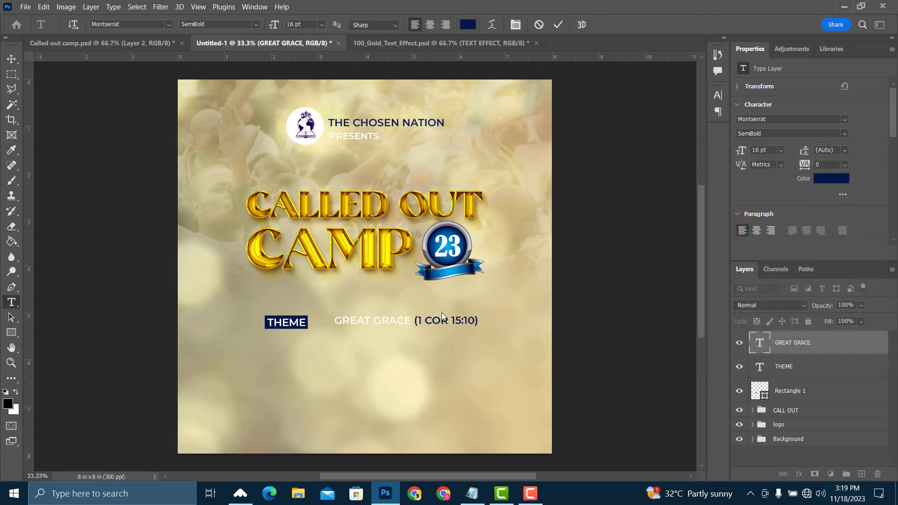
pyautogui.click(557, 25)
# Move the GREAT GRACE (1 COR 15:10) text closer to the THEME label and set it to 18 pt Bold.
pyautogui.press('v')
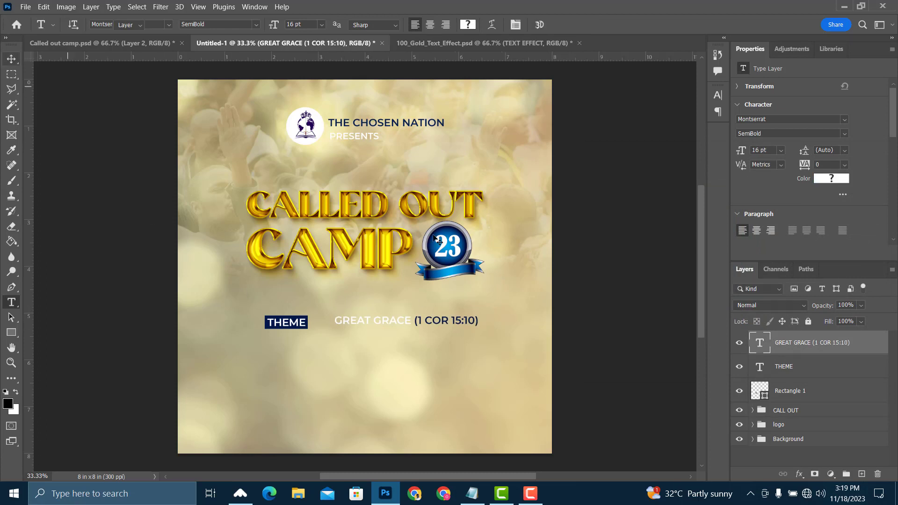
pyautogui.press('v')
pyautogui.moveTo(377, 321); pyautogui.dragTo(367, 323)
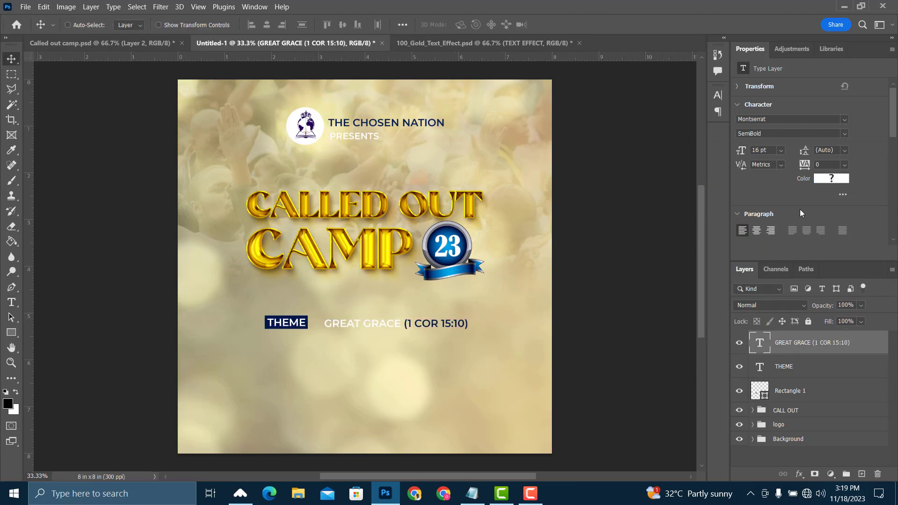
pyautogui.click(780, 151)
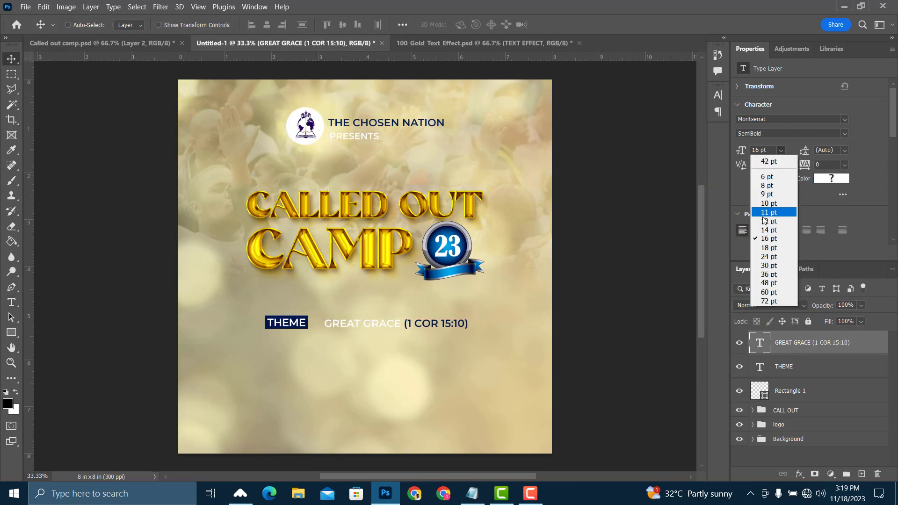
pyautogui.click(765, 249)
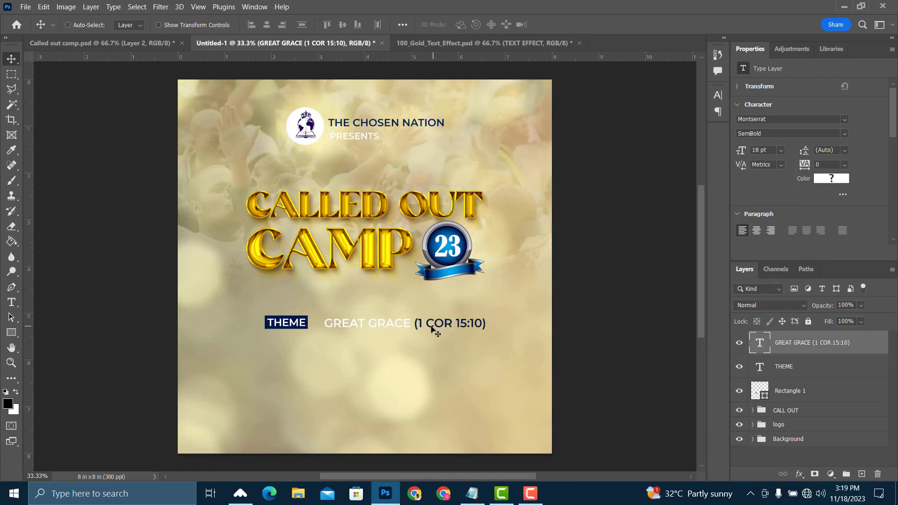
pyautogui.moveTo(431, 329); pyautogui.dragTo(421, 326)
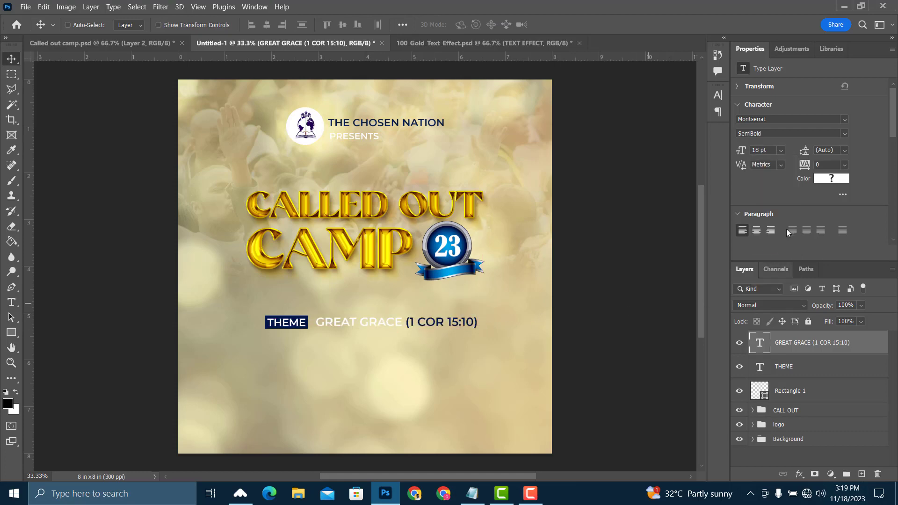
pyautogui.click(844, 135)
pyautogui.click(772, 257)
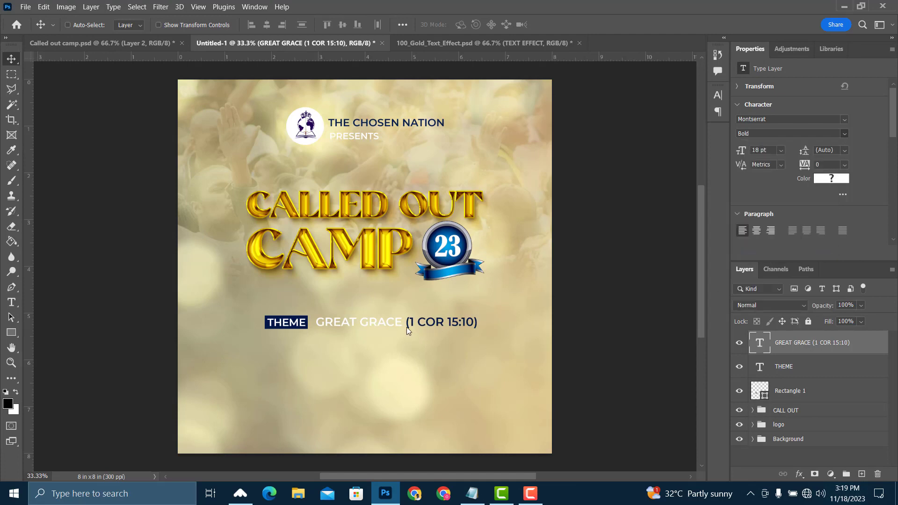
# Draw a rectangle about 3.65 by 0.39 in behind the GREAT GRACE text, above the THEME layer, with no stroke.
pyautogui.click(806, 374)
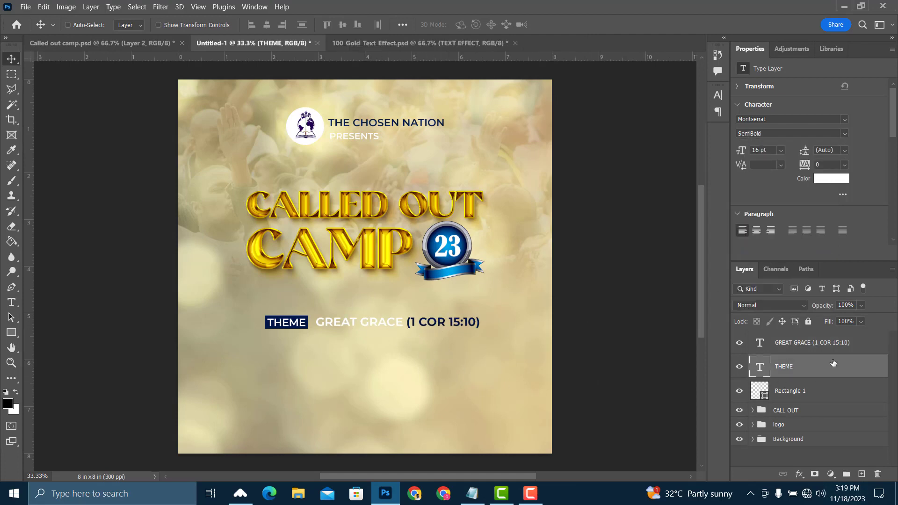
pyautogui.click(10, 332)
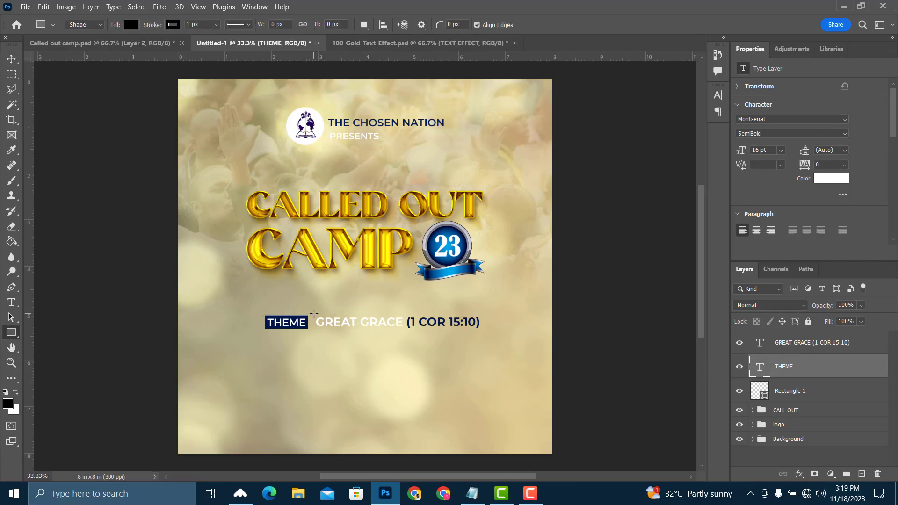
pyautogui.moveTo(314, 314)
pyautogui.mouseDown()
pyautogui.moveTo(332, 323)
pyautogui.moveTo(484, 332)
pyautogui.mouseUp()
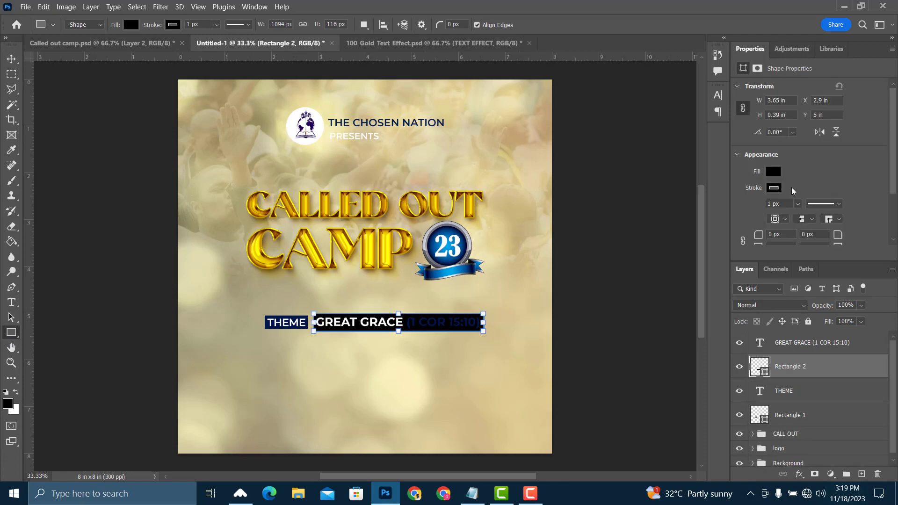
pyautogui.click(773, 189)
pyautogui.click(742, 210)
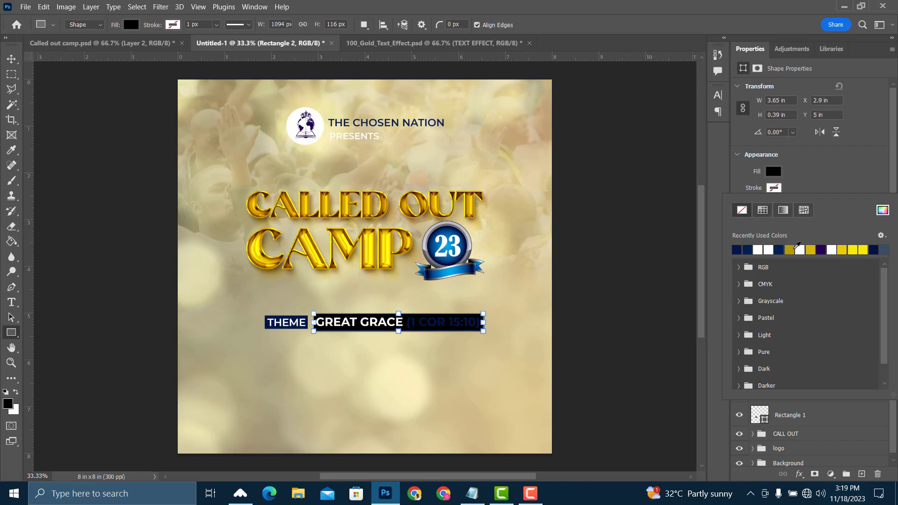
pyautogui.click(809, 192)
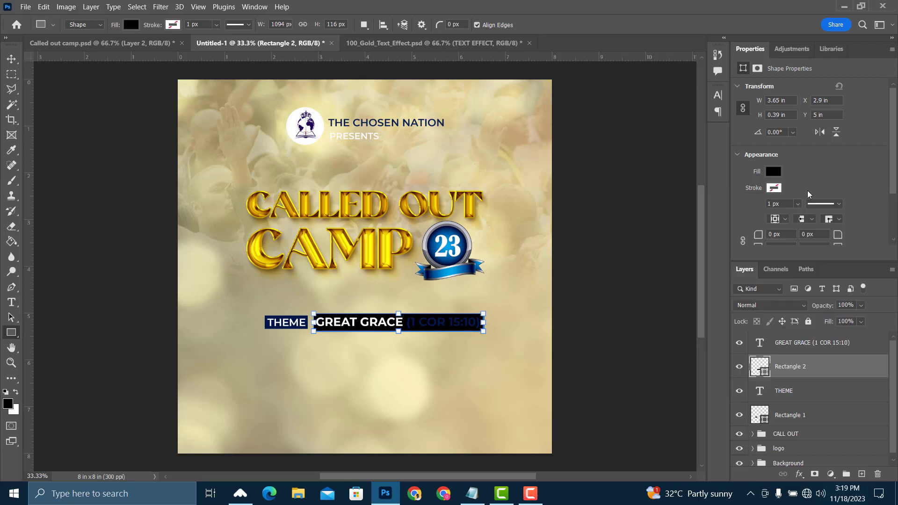
# Fill the new rectangle with gold dfaa03, sampled from the CAMP lettering and darkened slightly.
pyautogui.click(774, 172)
pyautogui.click(883, 194)
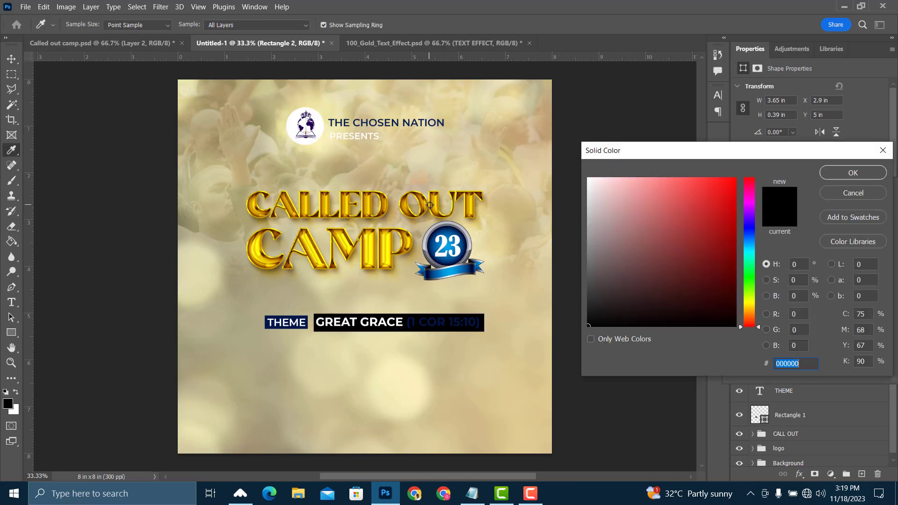
pyautogui.click(406, 220)
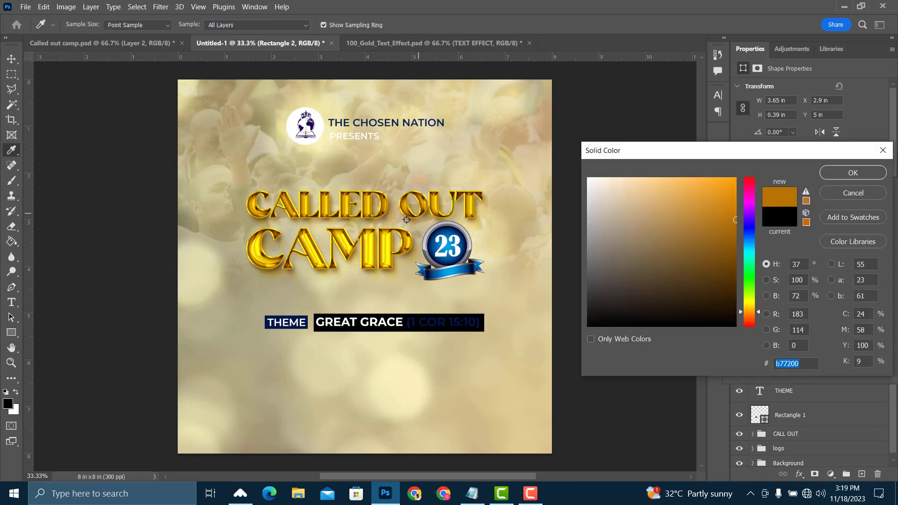
pyautogui.click(390, 240)
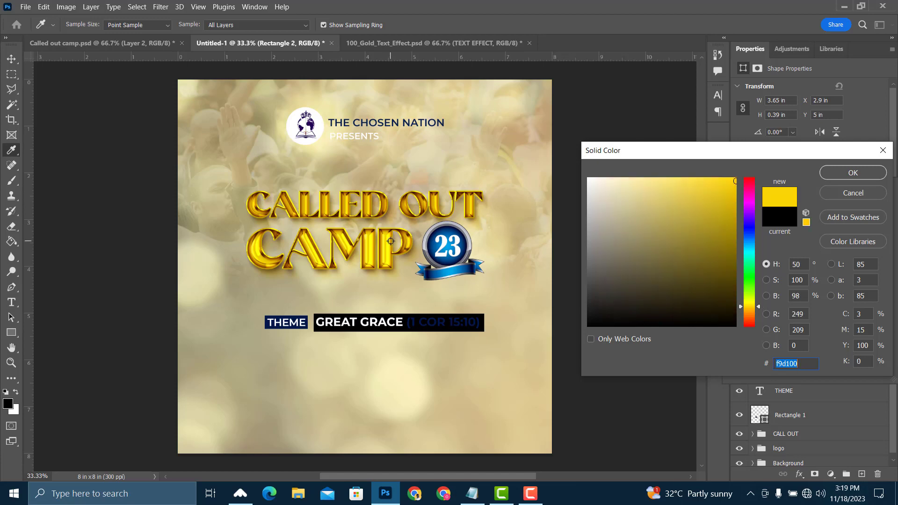
pyautogui.click(390, 240)
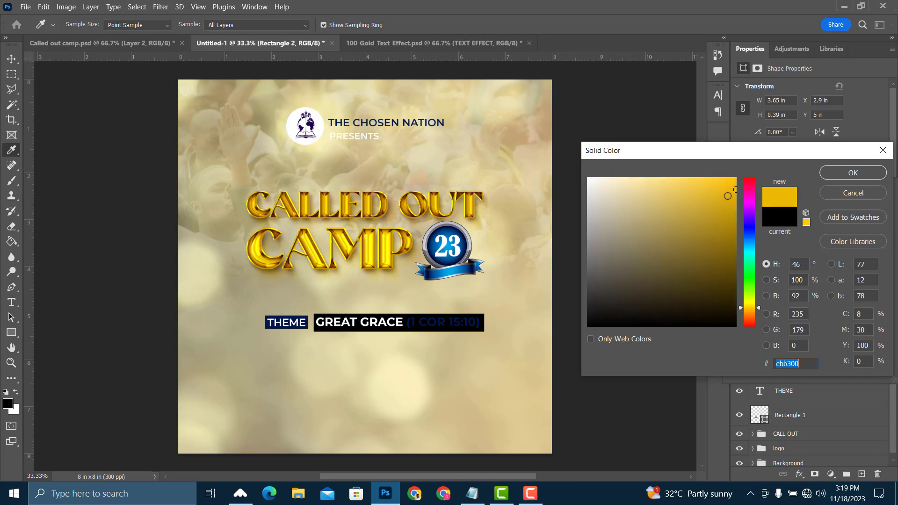
pyautogui.moveTo(736, 190); pyautogui.dragTo(735, 196)
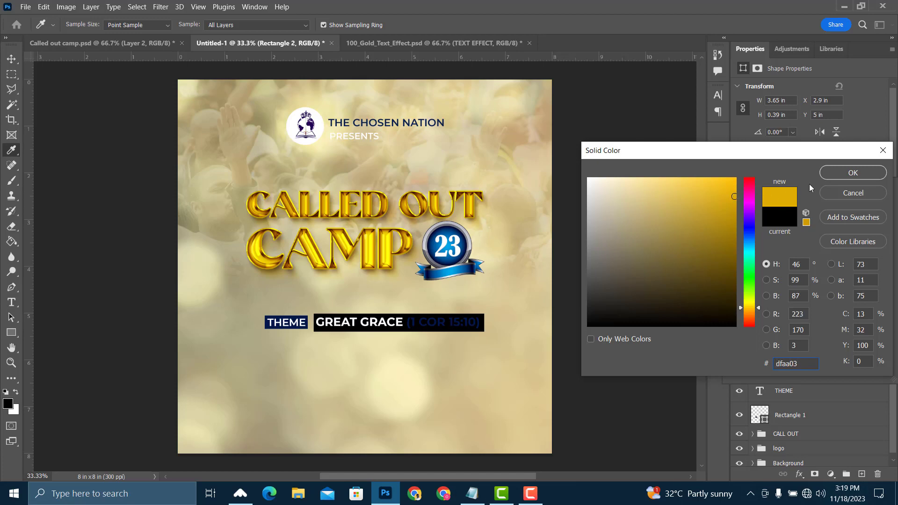
pyautogui.click(839, 174)
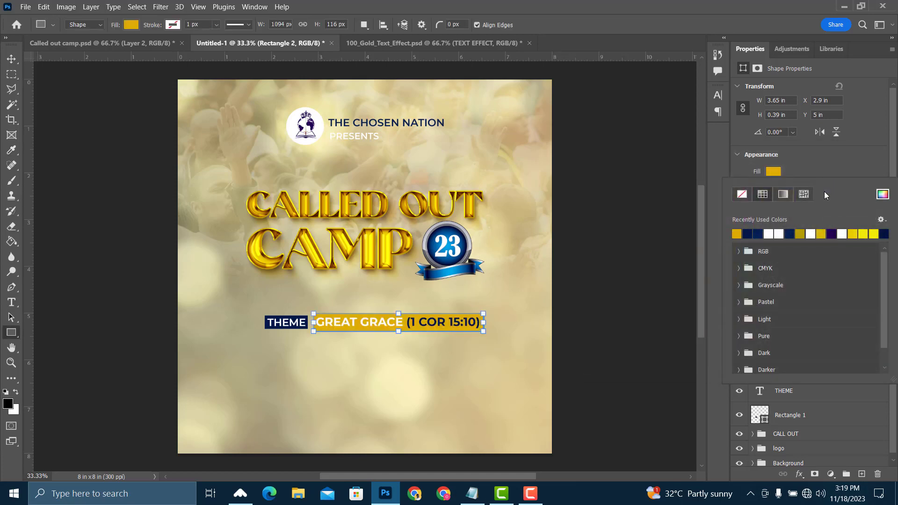
pyautogui.click(843, 166)
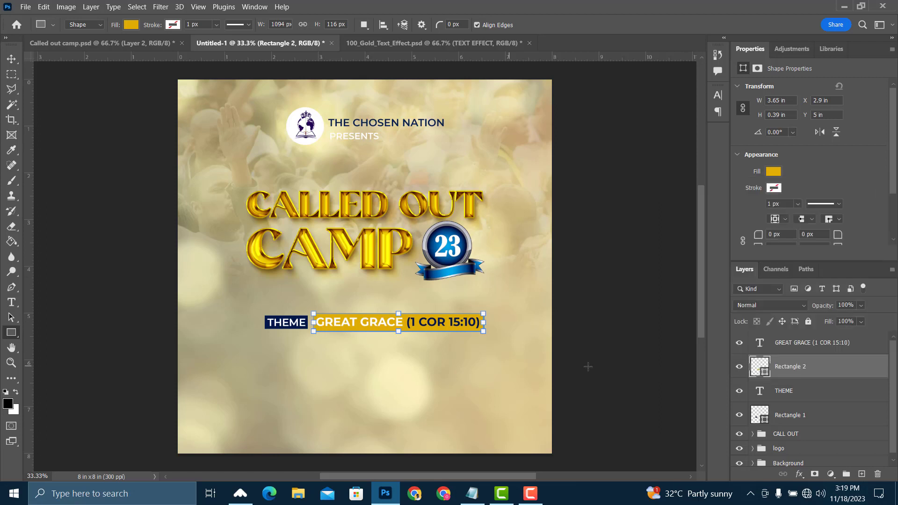
# Round the gold rectangle's top-left and bottom-right corners to 50 px.
pyautogui.scroll(-1, 824, 229)
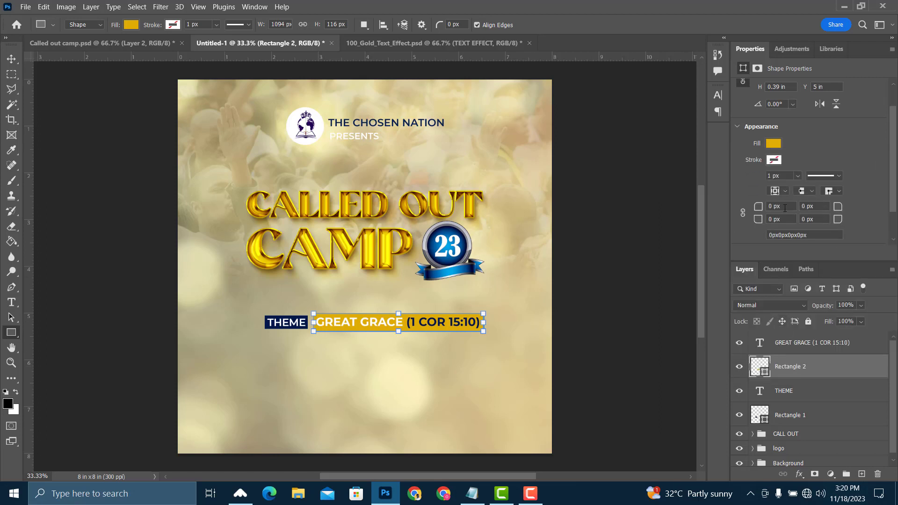
pyautogui.click(781, 208)
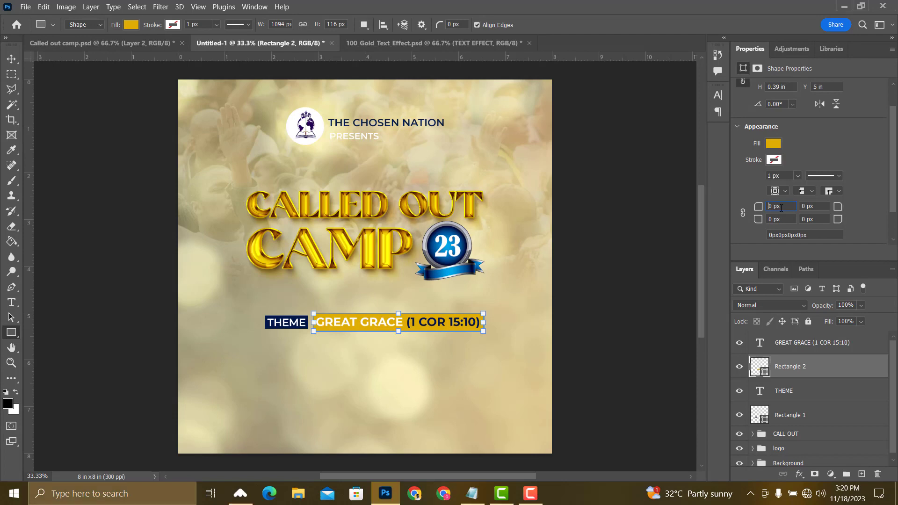
pyautogui.write('5')
pyautogui.write('5')
# Align the GREAT GRACE text and its gold rectangle by their horizontal and vertical centres.
pyautogui.click(11, 58)
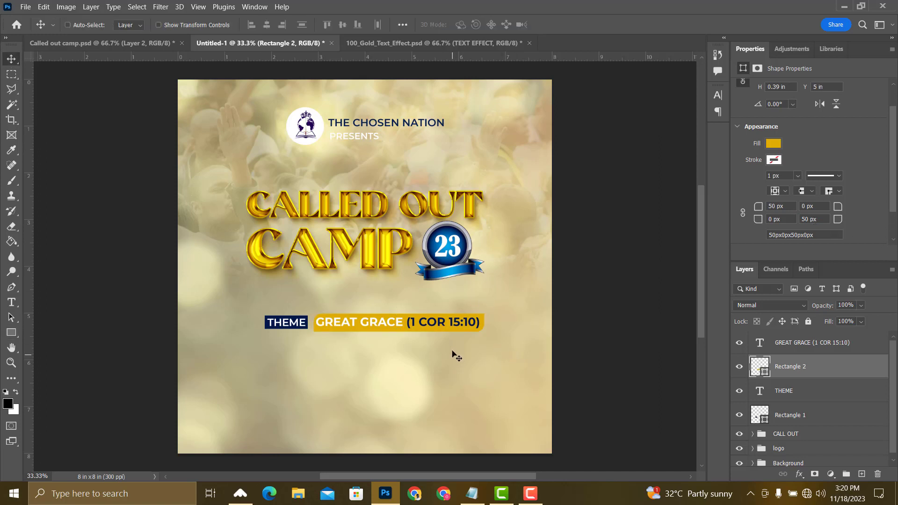
pyautogui.keyDown('ctrl'); pyautogui.click(810, 349); pyautogui.keyUp('ctrl')
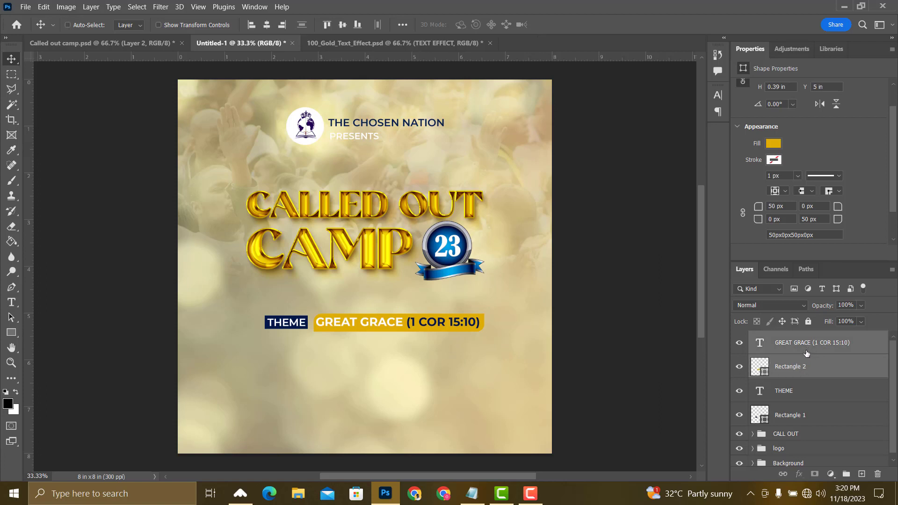
pyautogui.click(267, 25)
pyautogui.click(342, 25)
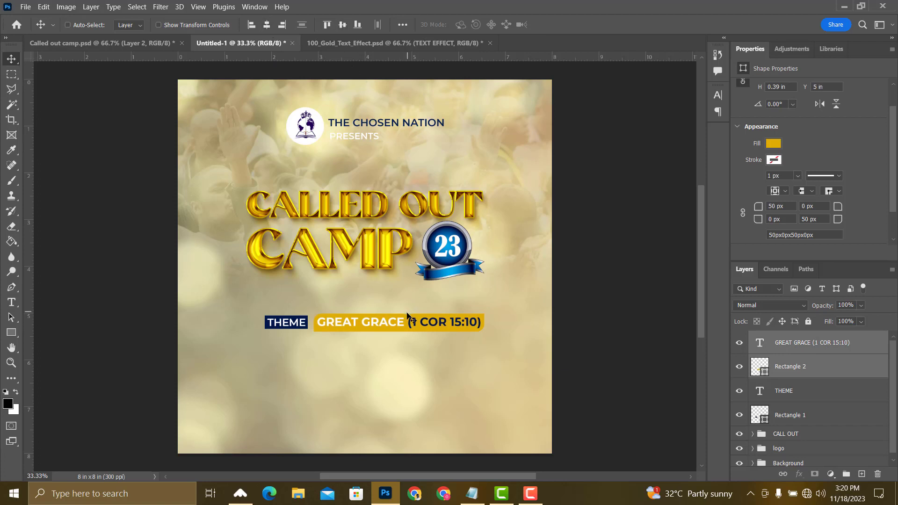
# Move the GREAT GRACE text and gold rectangle together against the THEME label's right edge, at about Y 4.99 in.
pyautogui.moveTo(402, 325); pyautogui.dragTo(396, 324)
pyautogui.press('Up')
pyautogui.press('Up')
pyautogui.press('Up')
pyautogui.press('Up')
pyautogui.press('Up')
pyautogui.press('Up')
pyautogui.press('Up')
pyautogui.press('Up')
pyautogui.press('Up')
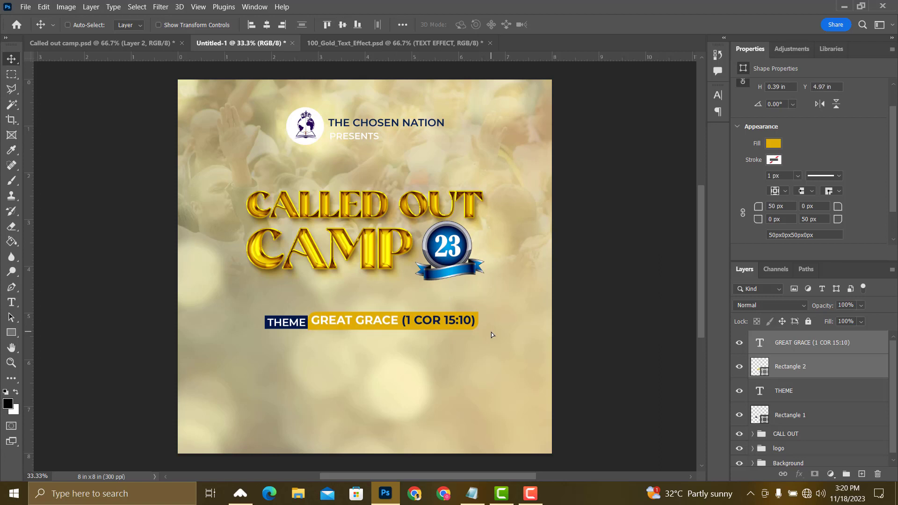
pyautogui.press('Down')
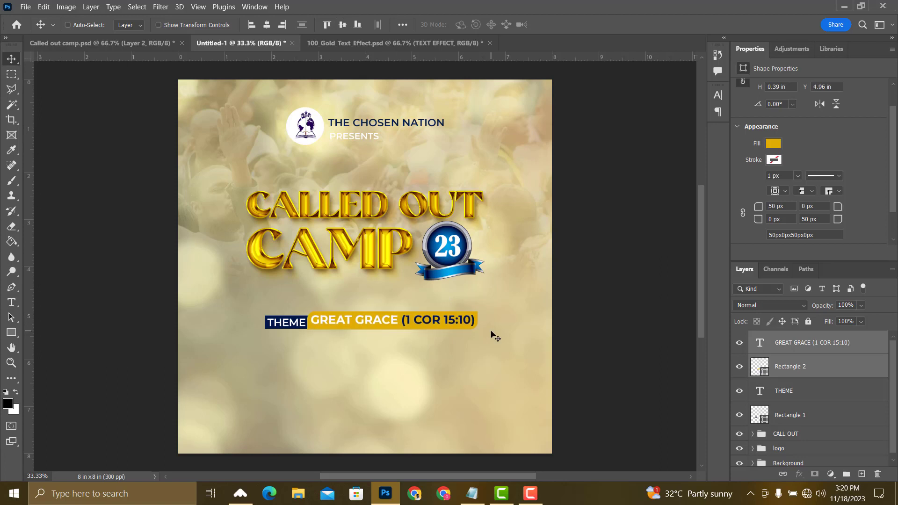
pyautogui.press('Down')
pyautogui.press('Down')
pyautogui.press('Down')
pyautogui.press('Down')
pyautogui.press('Down')
pyautogui.press('Down')
pyautogui.press('Down')
pyautogui.press('Down')
pyautogui.press('Down')
pyautogui.press('Down')
pyautogui.press('Down')
pyautogui.press('Down')
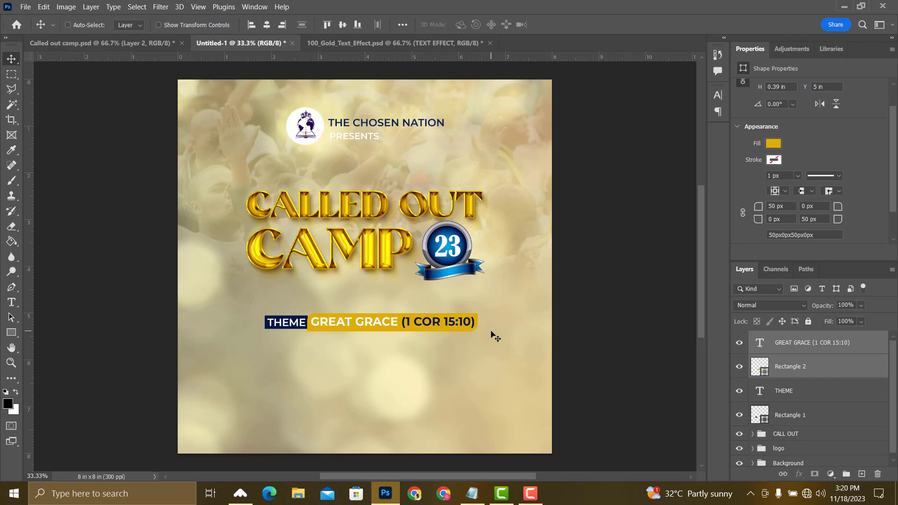
pyautogui.press('Up')
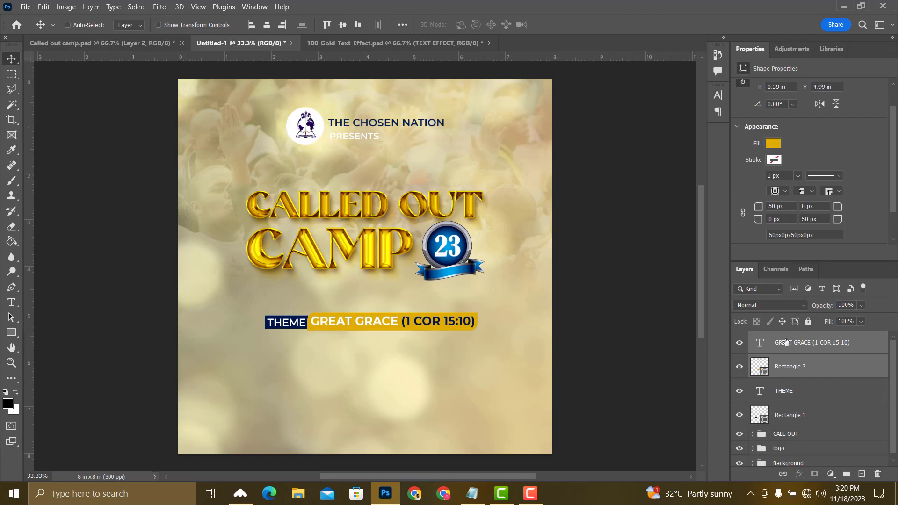
# Square the gold rectangle's left corners at 0 px and round both of its right corners to 50 px.
pyautogui.click(790, 365)
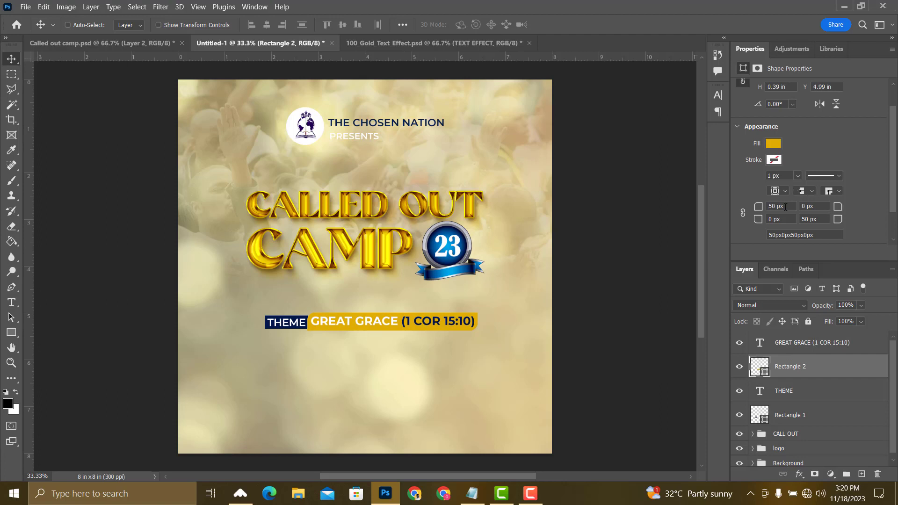
pyautogui.click(801, 205)
pyautogui.write('5')
pyautogui.click(770, 208)
pyautogui.press('Tab')
# Align the THEME and GREAT GRACE texts and their two rectangles by their vertical centres.
pyautogui.keyDown('shift'); pyautogui.click(801, 349); pyautogui.keyUp('shift')
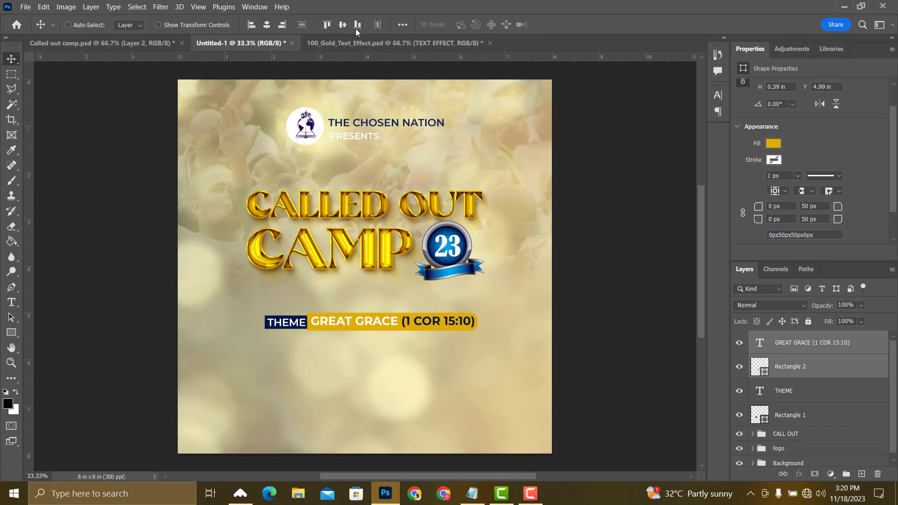
pyautogui.click(794, 345)
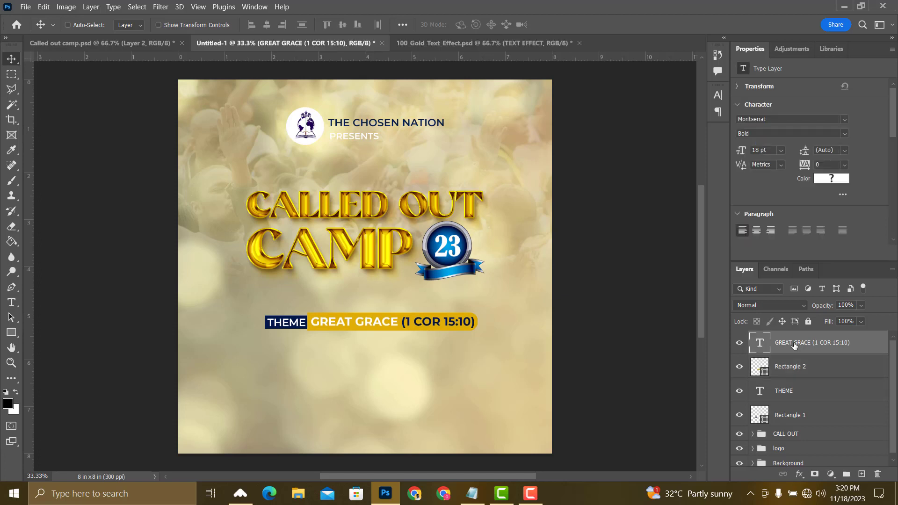
pyautogui.keyDown('ctrl'); pyautogui.click(799, 371); pyautogui.keyUp('ctrl')
pyautogui.keyDown('ctrl'); pyautogui.click(799, 401); pyautogui.keyUp('ctrl')
pyautogui.keyDown('ctrl'); pyautogui.click(800, 418); pyautogui.keyUp('ctrl')
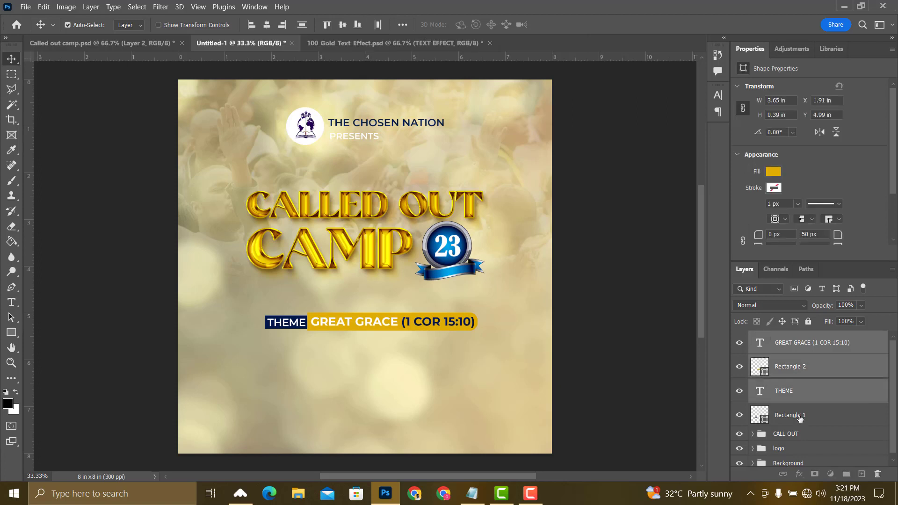
pyautogui.click(343, 25)
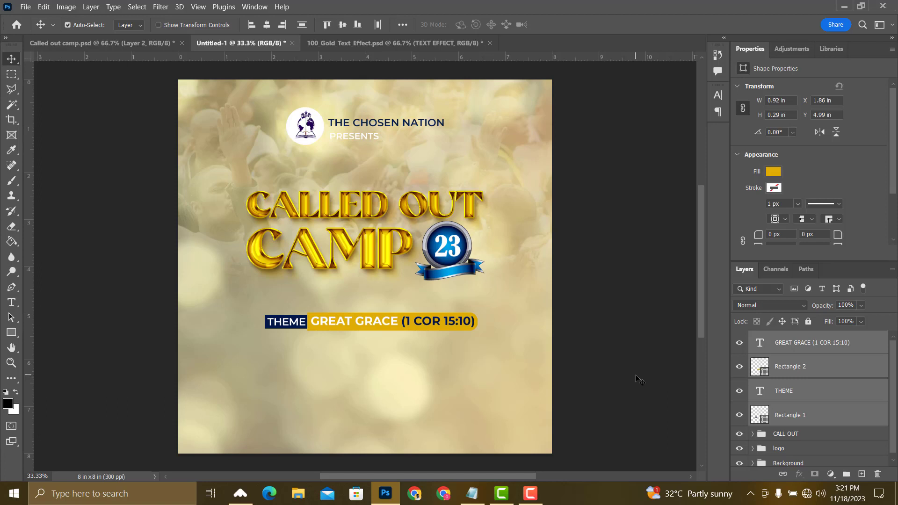
# Group the theme line's texts and rectangles and name the group THEME.
pyautogui.hotkey('ctrl', 'g')
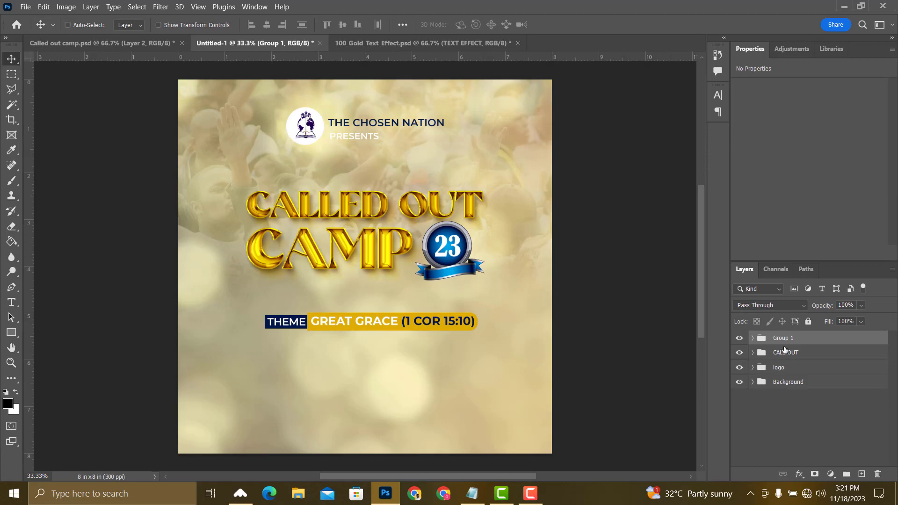
pyautogui.doubleClick(784, 341)
pyautogui.write('tE')
pyautogui.write('EME')
pyautogui.press('Return')
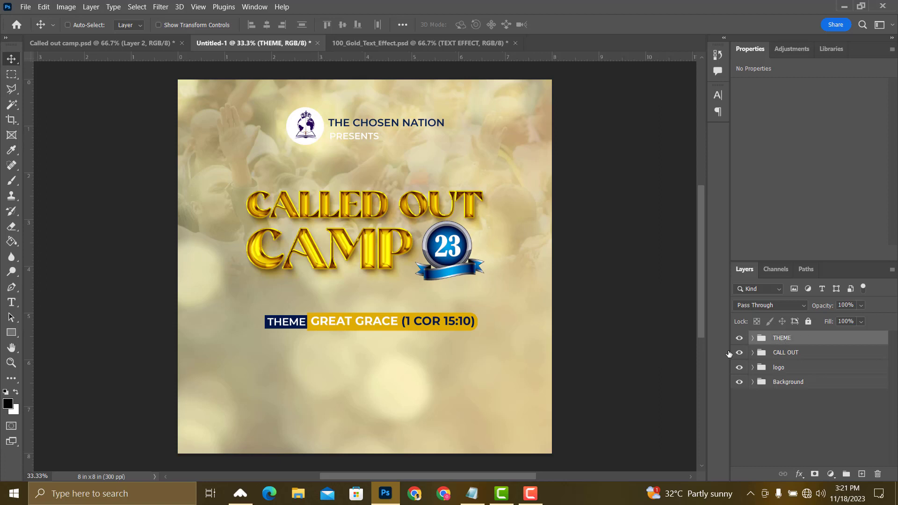
# Move the THEME group up to just beneath the CAMP lettering and centre it horizontally on the canvas.
pyautogui.moveTo(323, 330); pyautogui.dragTo(320, 305)
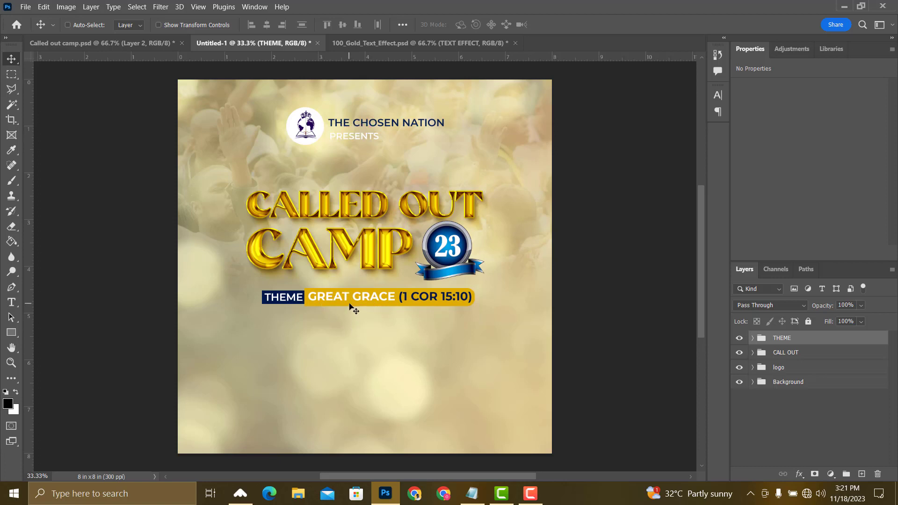
pyautogui.hotkey('ctrl', 'a')
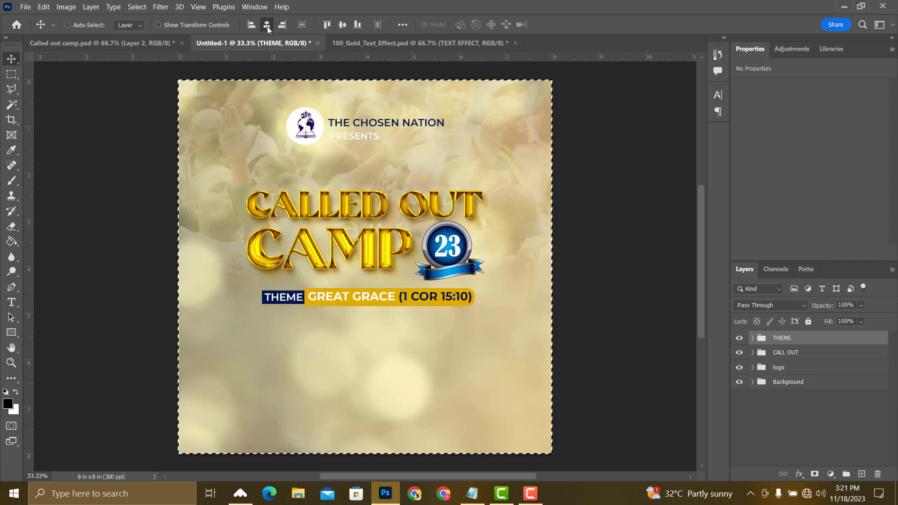
pyautogui.click(267, 26)
pyautogui.hotkey('ctrl', 'd')
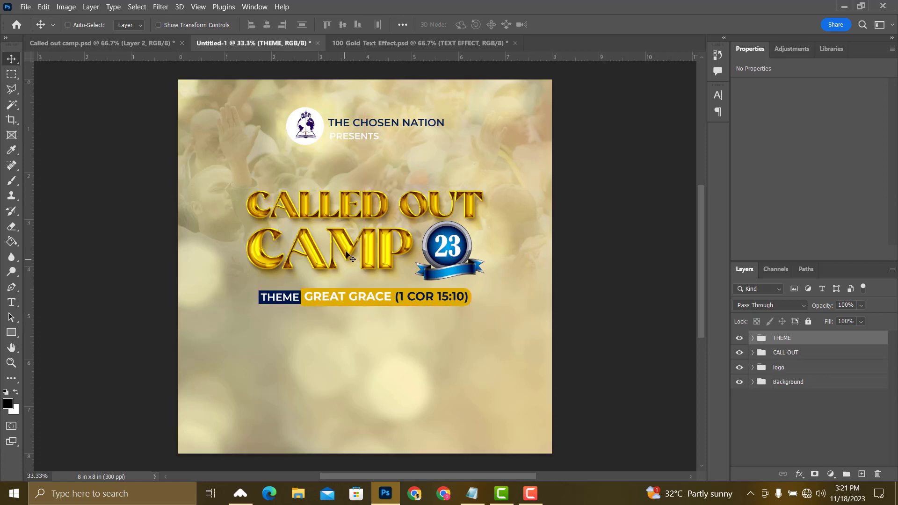
# Centre the CALL OUT title group horizontally on the canvas.
pyautogui.rightClick(347, 253)
pyautogui.click(351, 248)
pyautogui.press('ctrl')
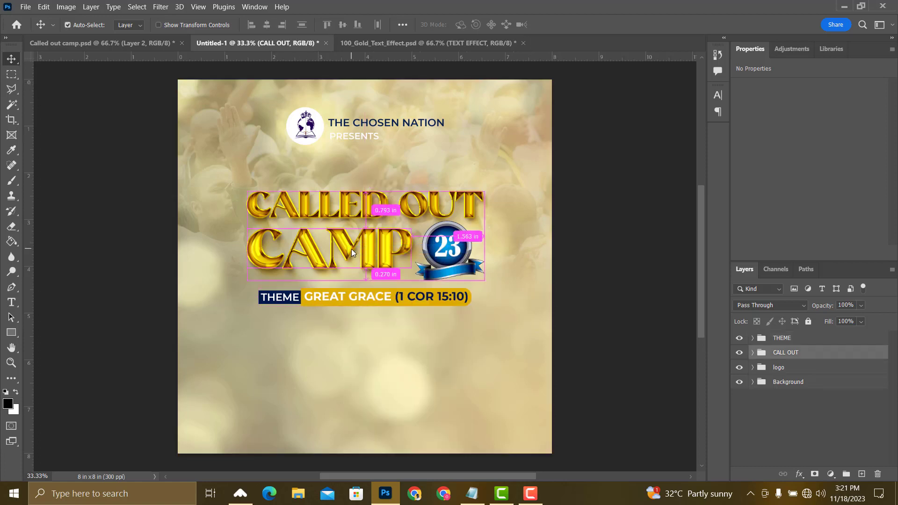
pyautogui.hotkey('ctrl', 'a')
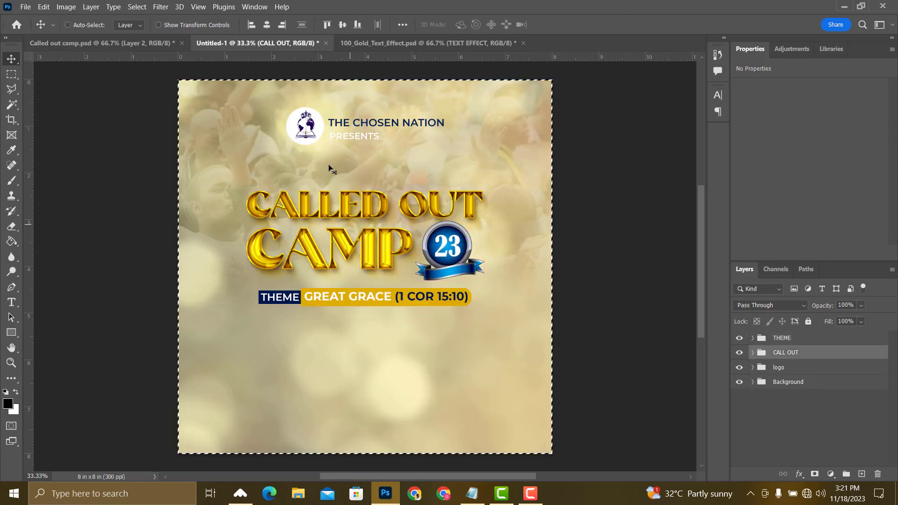
pyautogui.click(267, 24)
pyautogui.hotkey('ctrl', 'd')
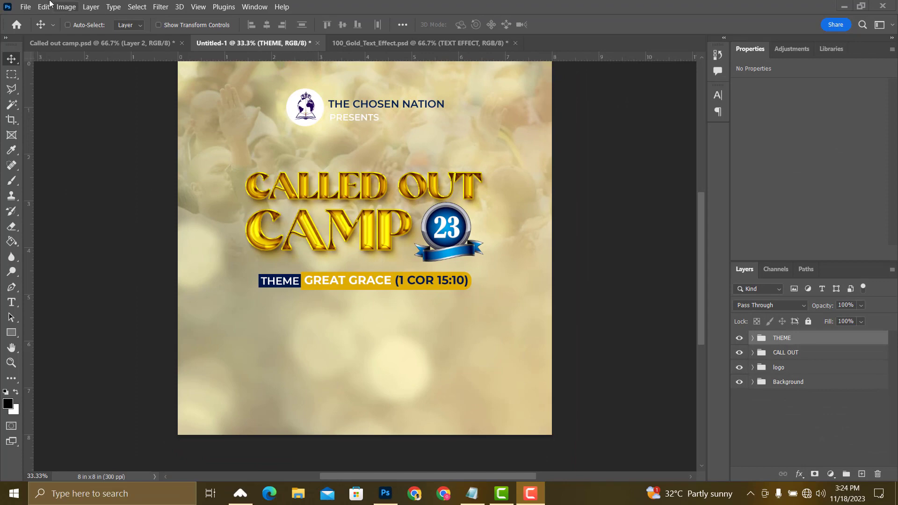
# Place the "old bag" image as an embedded object and scale it to 189.75%.
pyautogui.click(26, 7)
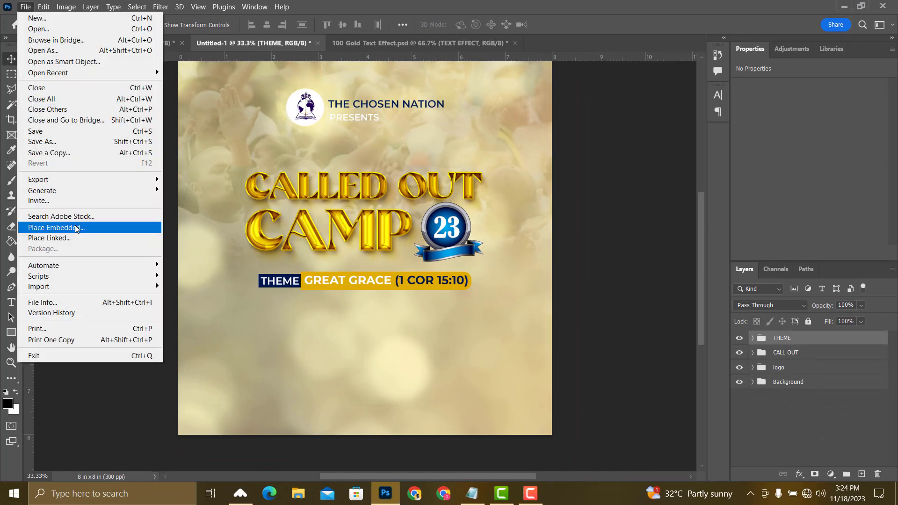
pyautogui.click(70, 228)
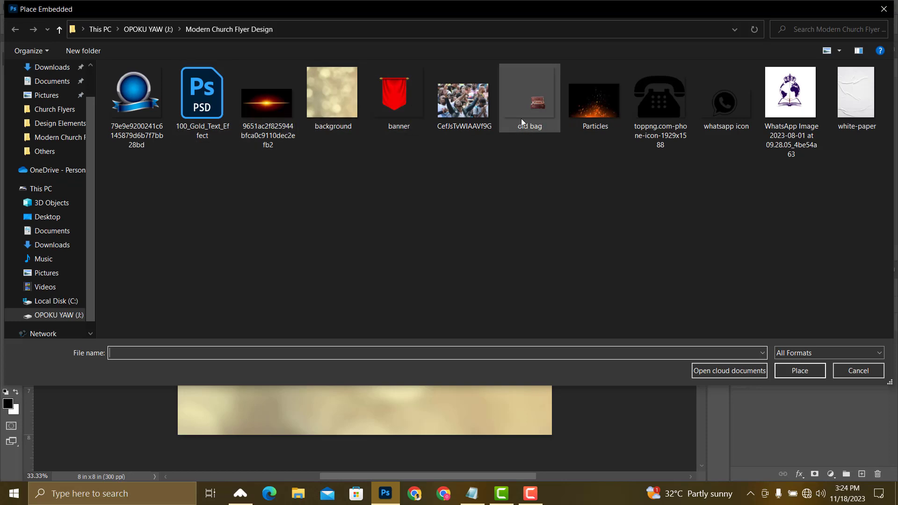
pyautogui.doubleClick(541, 118)
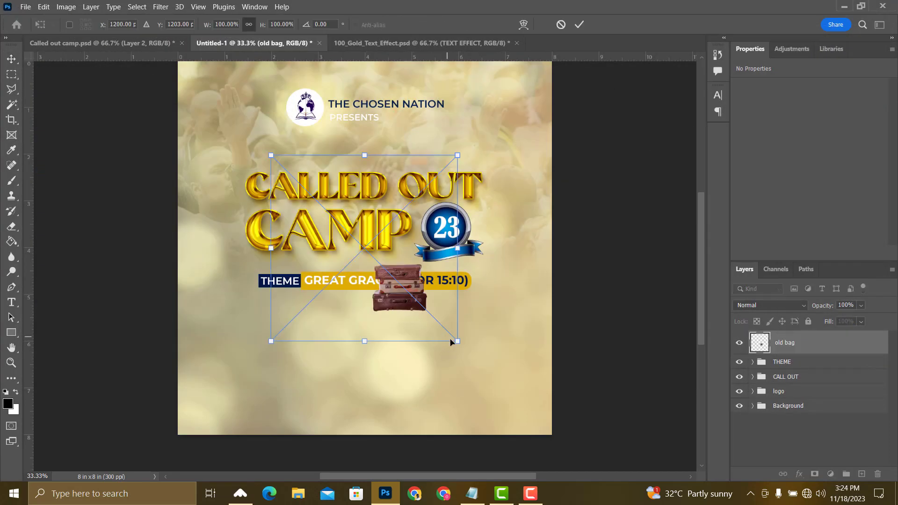
pyautogui.moveTo(455, 343); pyautogui.dragTo(524, 444)
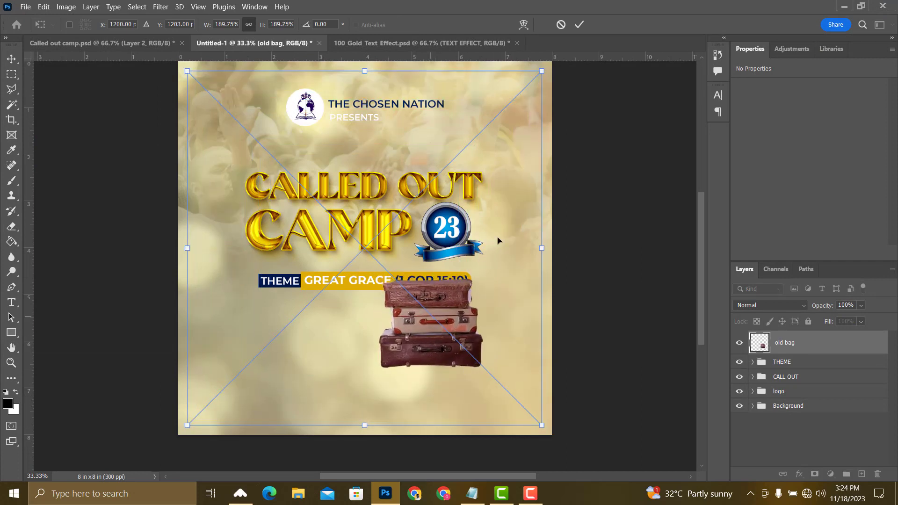
pyautogui.click(579, 24)
# Shrink the suitcases to 178.25% and move them below the theme line, to about X 4.29 in, Y 5.03 in.
pyautogui.scroll(-2, 487, 321)
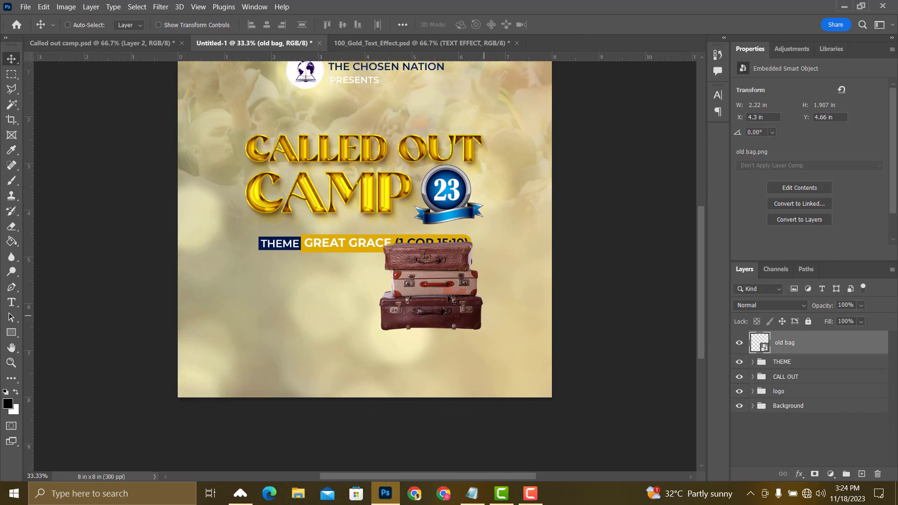
pyautogui.moveTo(446, 312)
pyautogui.mouseDown()
pyautogui.moveTo(439, 320)
pyautogui.moveTo(452, 317)
pyautogui.mouseUp()
pyautogui.hotkey('ctrl', 't')
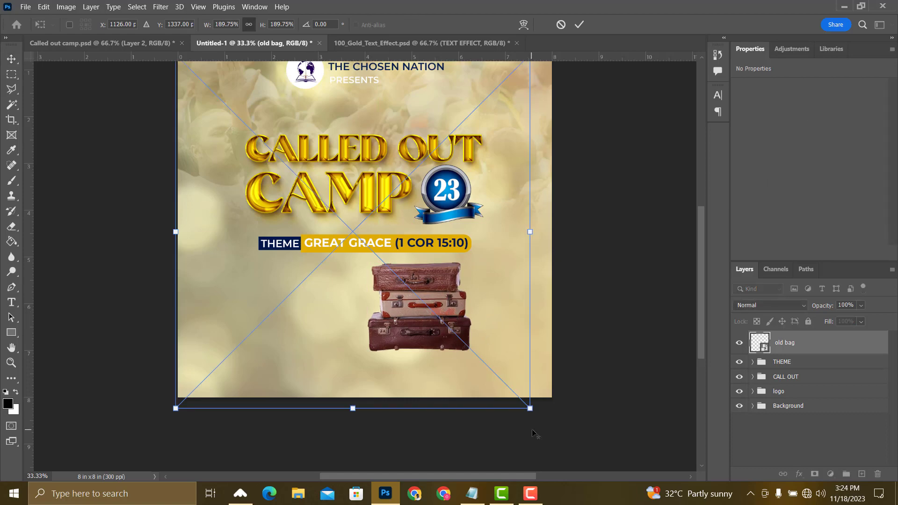
pyautogui.moveTo(530, 409); pyautogui.dragTo(517, 399)
pyautogui.click(579, 24)
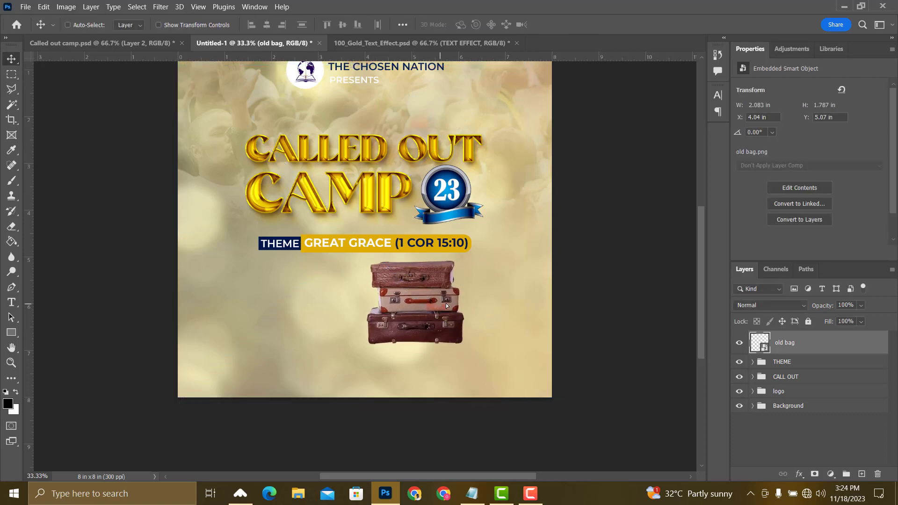
pyautogui.moveTo(447, 306); pyautogui.dragTo(461, 298)
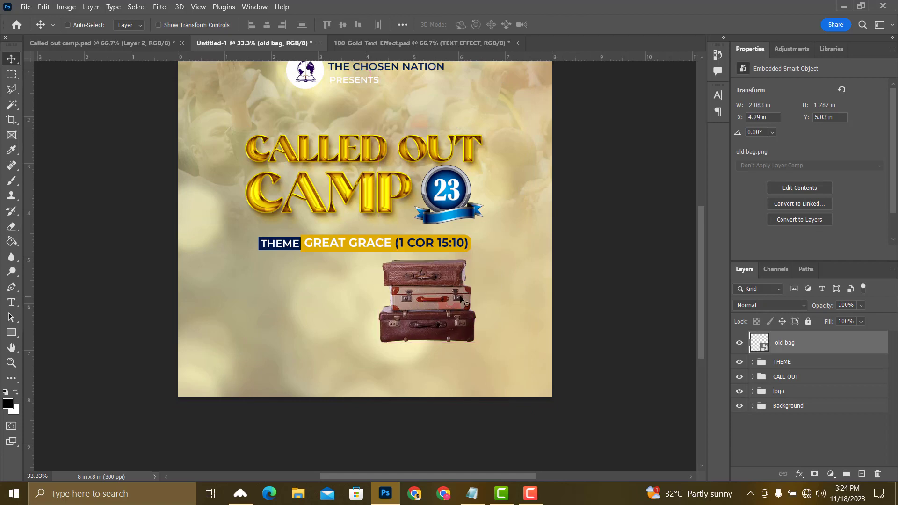
# Duplicate the old bag layer and flip the copy vertically.
pyautogui.press('ctrl')
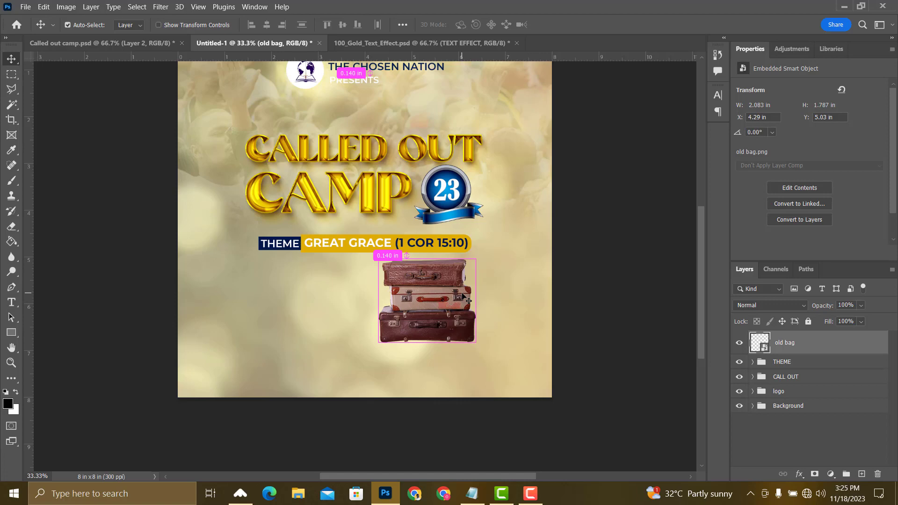
pyautogui.hotkey('ctrl', '+')
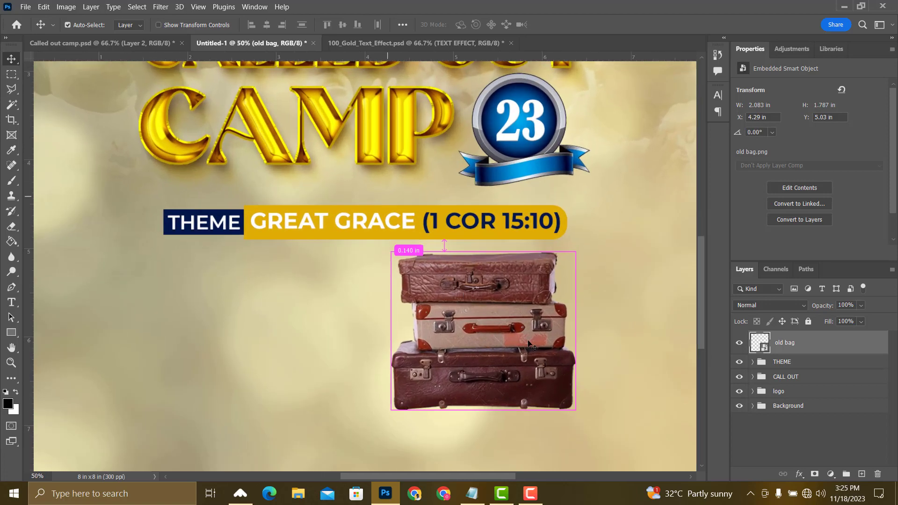
pyautogui.hotkey('ctrl', '+')
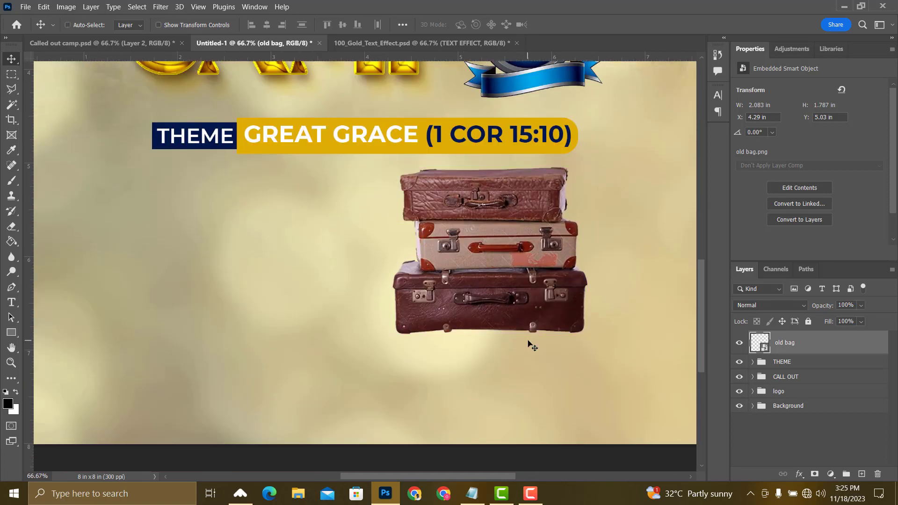
pyautogui.hscroll(2, 532, 346)
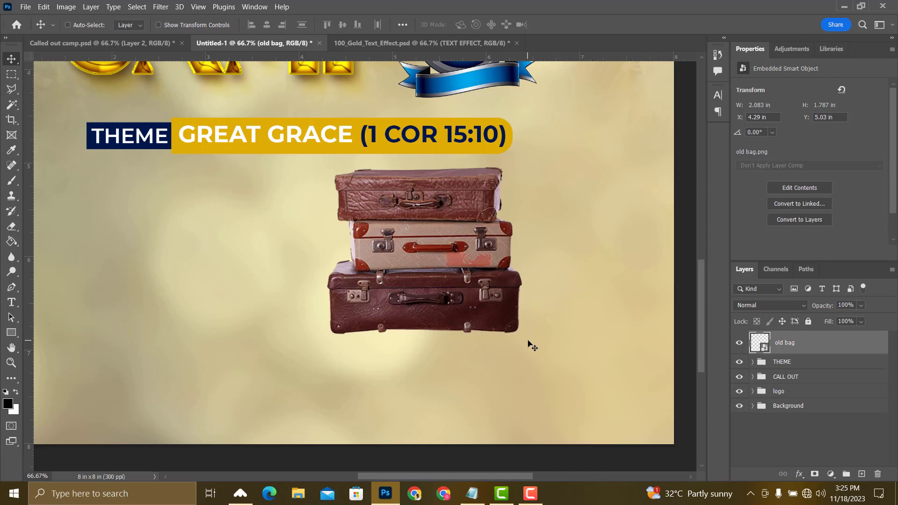
pyautogui.scroll(-2, 533, 346)
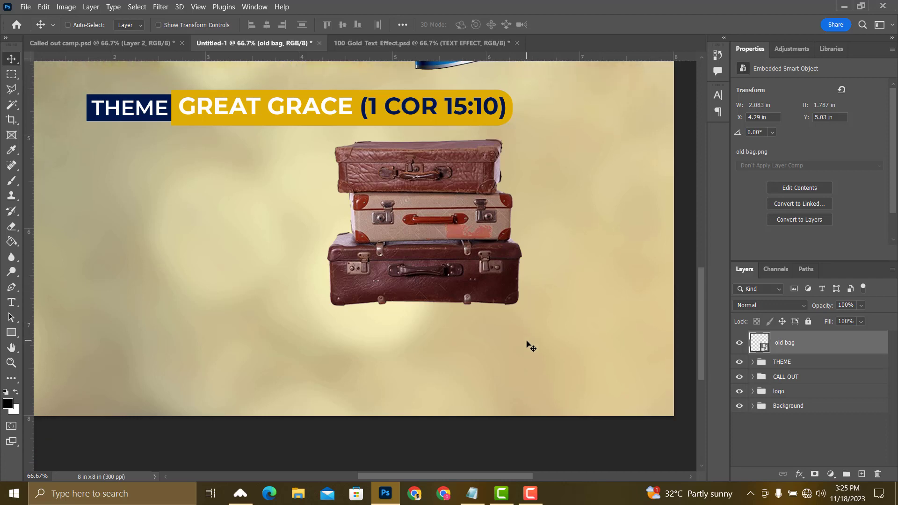
pyautogui.hotkey('ctrl', 'j')
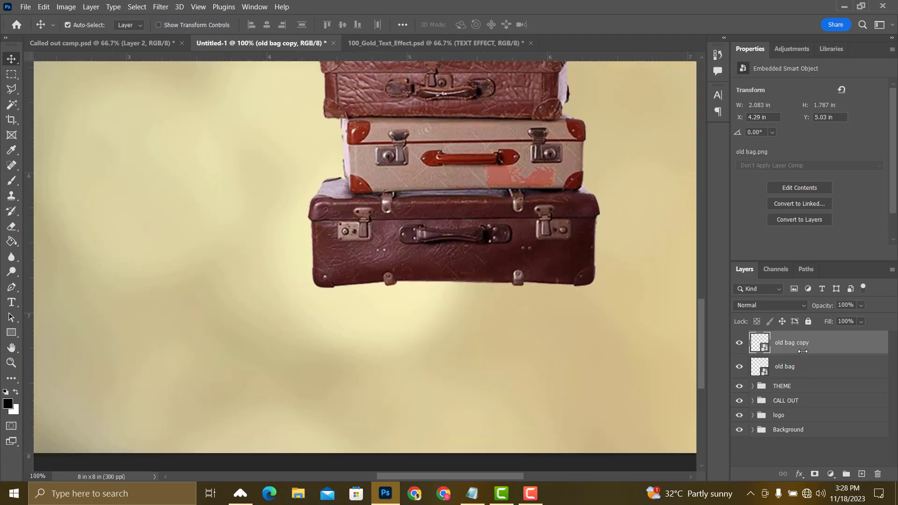
pyautogui.hotkey('ctrl', 't')
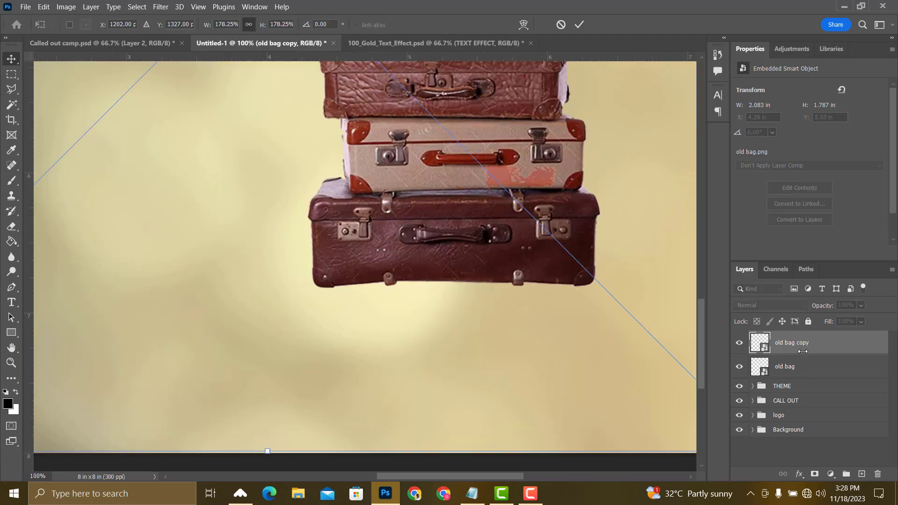
pyautogui.rightClick(461, 217)
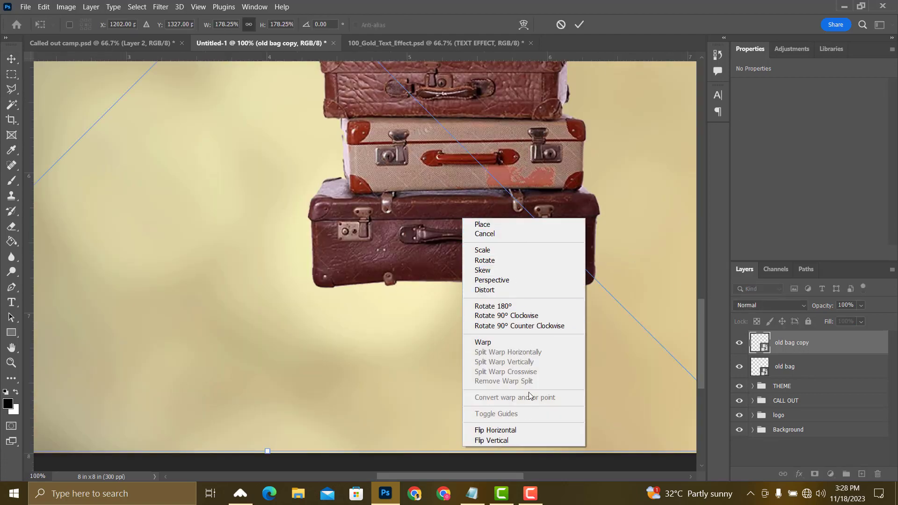
pyautogui.click(517, 441)
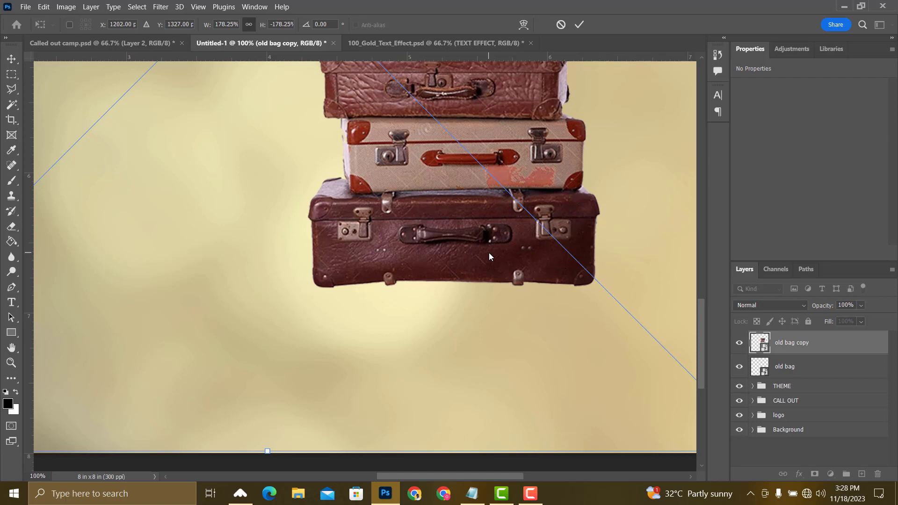
# Move the flipped old bag copy down so it sits beneath the original suitcases.
pyautogui.hotkey('ctrl', '-')
pyautogui.hotkey('ctrl', '-')
pyautogui.hotkey('ctrl', '-')
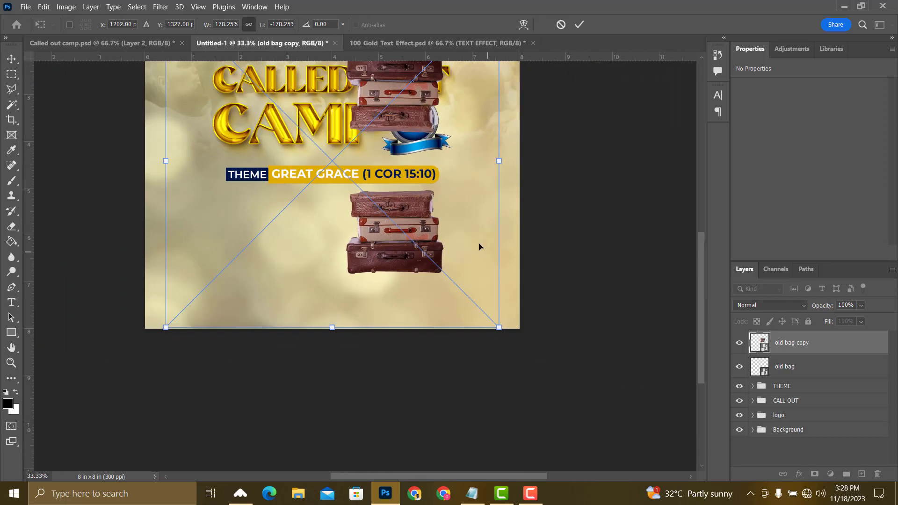
pyautogui.moveTo(371, 86); pyautogui.dragTo(378, 314)
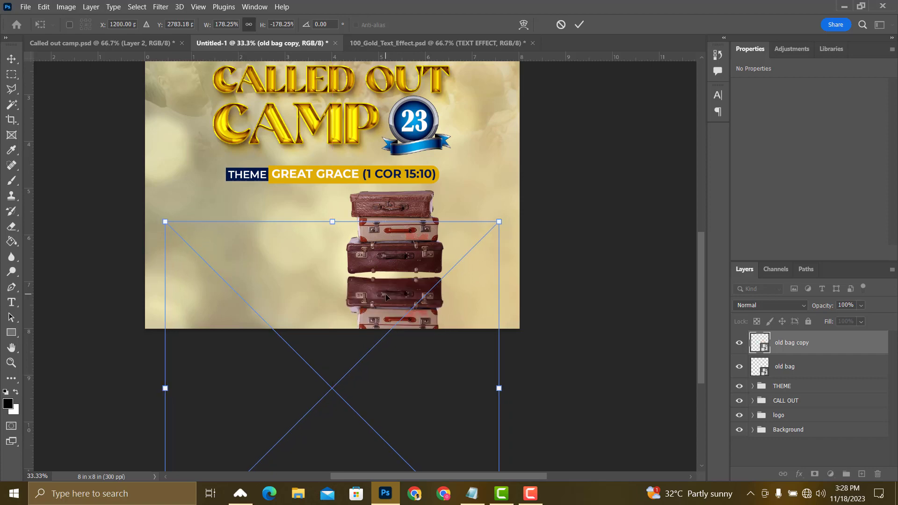
# Nudge the flipped copy up against the bottom suitcase, to X 1202 px, Y 2765.18 px, and apply the transform.
pyautogui.hotkey('ctrl', '+')
pyautogui.hotkey('ctrl', '+')
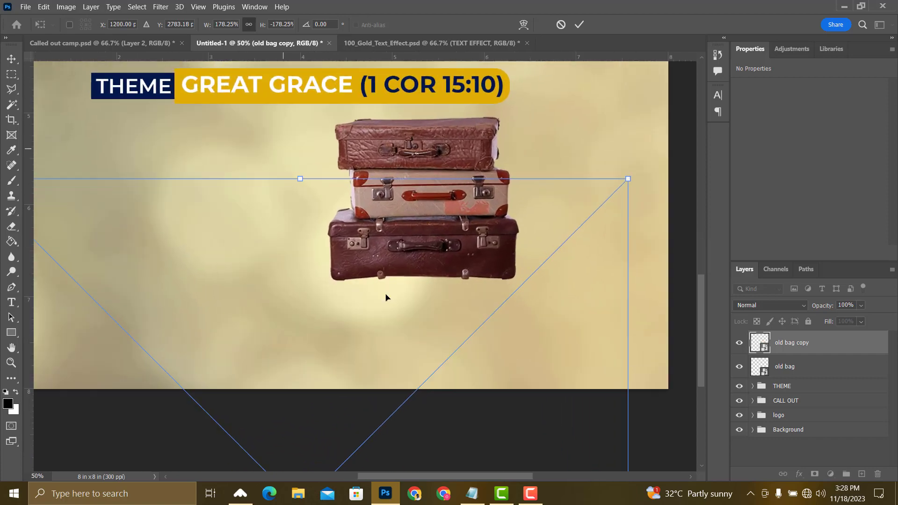
pyautogui.hotkey('ctrl', '+')
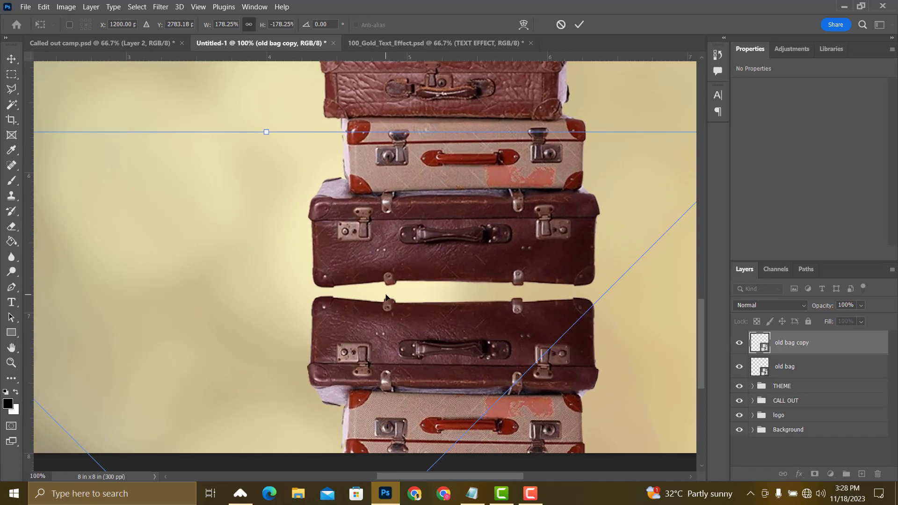
pyautogui.press('Up')
pyautogui.press('Up')
pyautogui.press('Up')
pyautogui.press('Up')
pyautogui.press('Up')
pyautogui.press('Up')
pyautogui.press('Up')
pyautogui.press('Up')
pyautogui.press('Up')
pyautogui.press('Up')
pyautogui.press('Up')
pyautogui.press('Up')
pyautogui.press('Up')
pyautogui.press('Up')
pyautogui.press('Up')
pyautogui.press('Up')
pyautogui.press('Up')
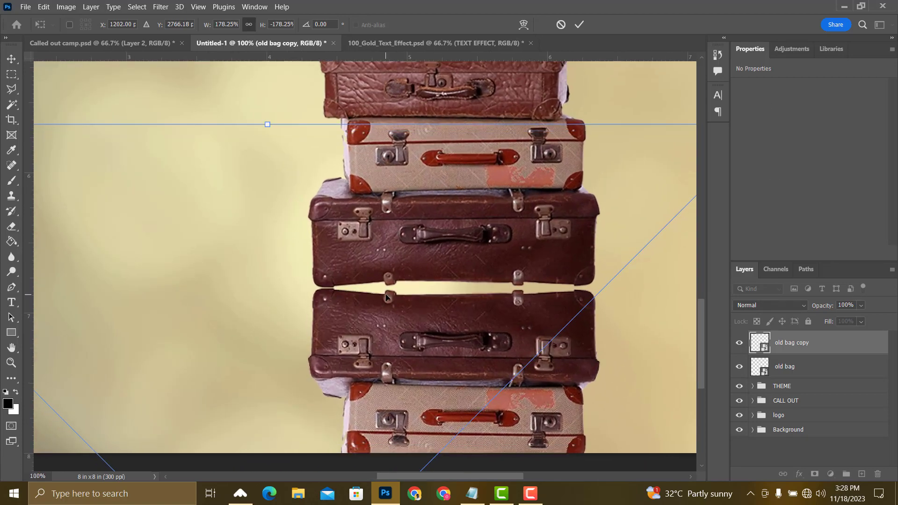
pyautogui.press('Right')
pyautogui.press('Right')
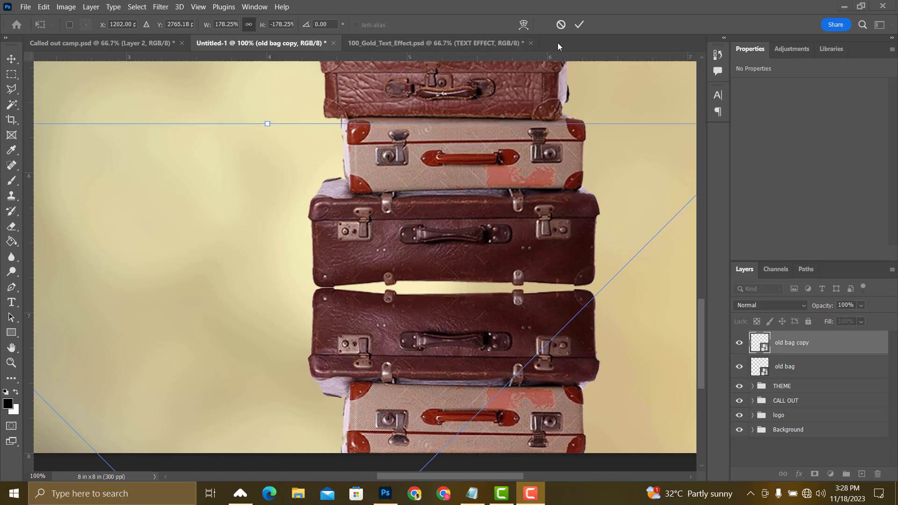
pyautogui.click(580, 26)
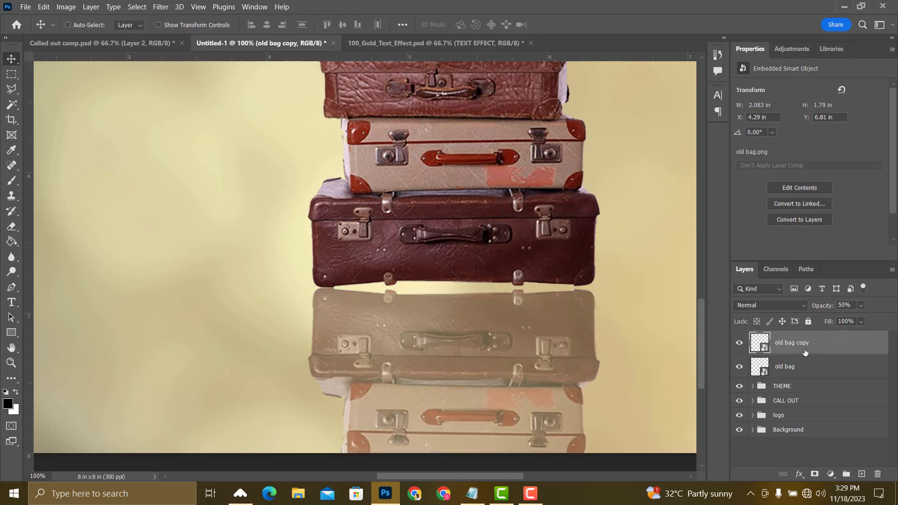
# Lower the old bag copy layer's opacity to 45% and add a layer mask to it.
pyautogui.press('5')
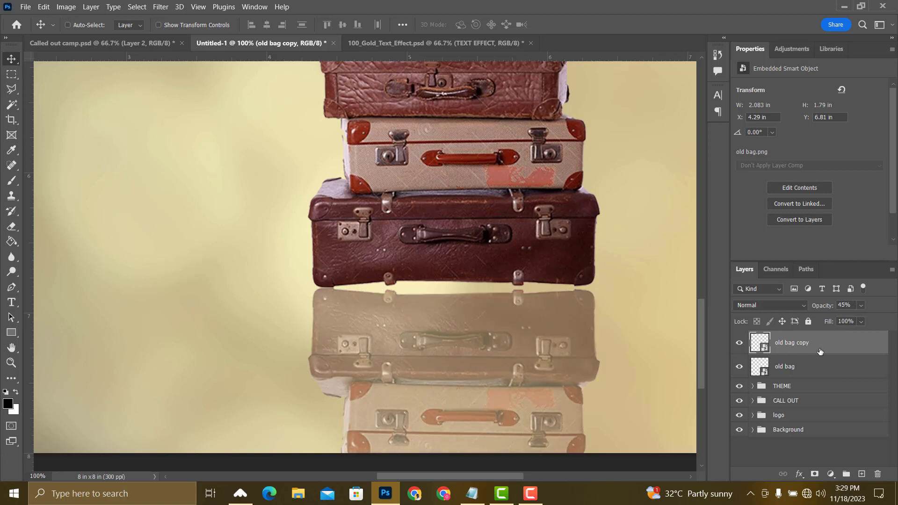
pyautogui.click(815, 473)
pyautogui.scroll(-2, 555, 377)
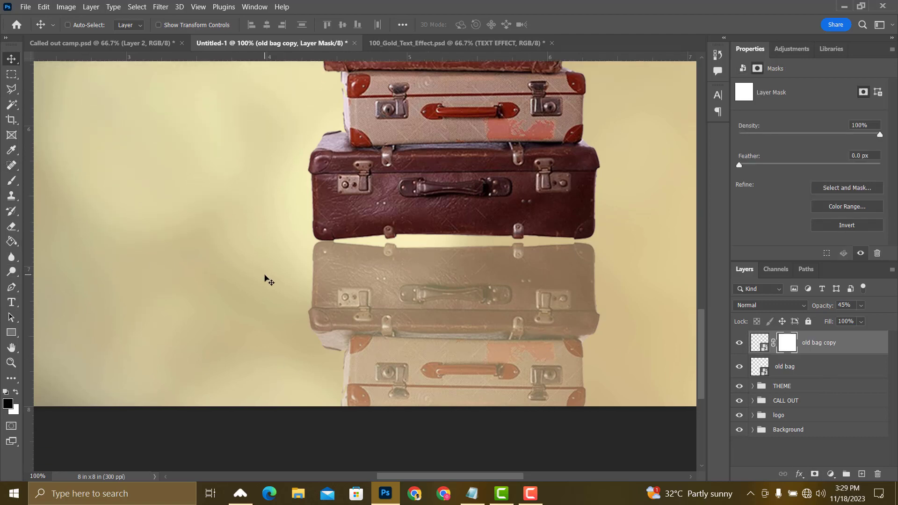
# Fade out the lower part of the reflection by painting black on its mask with a soft 500 px brush at 50% opacity.
pyautogui.press('b')
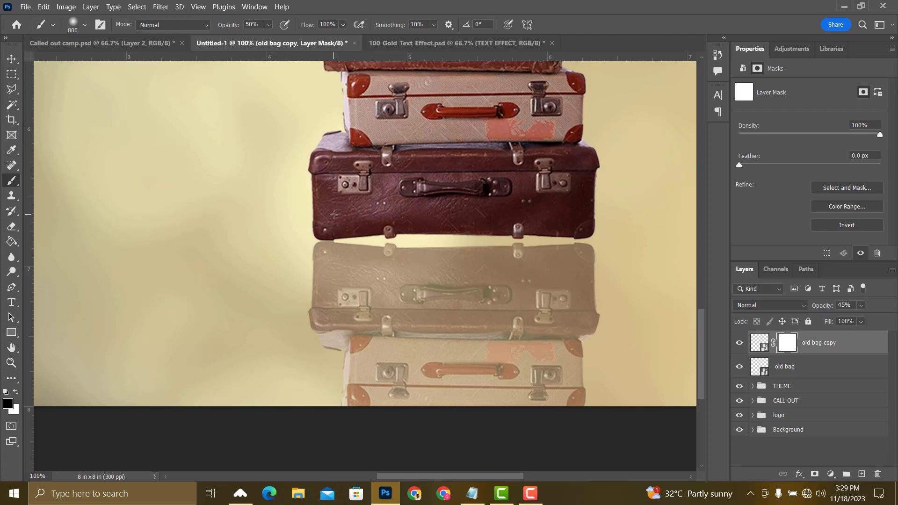
pyautogui.scroll(-5, 334, 214)
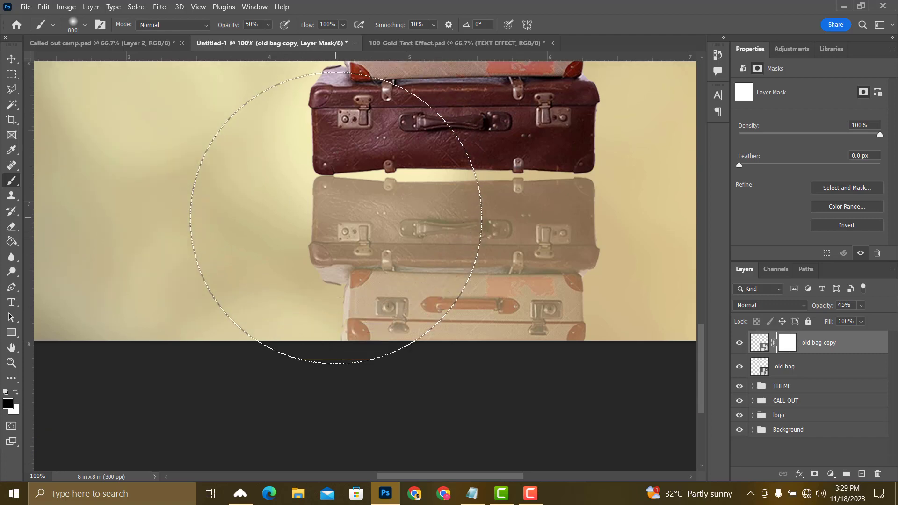
pyautogui.scroll(-1, 335, 217)
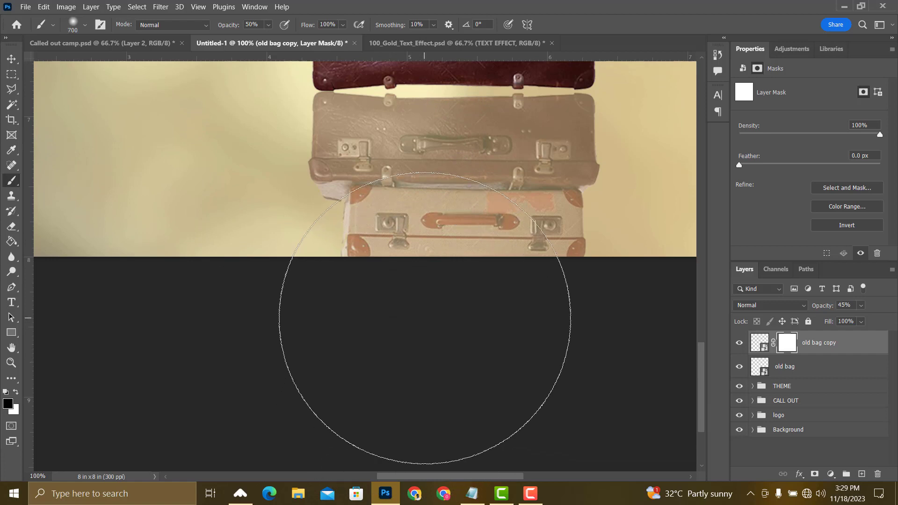
pyautogui.press('[')
pyautogui.press('[')
pyautogui.press('[')
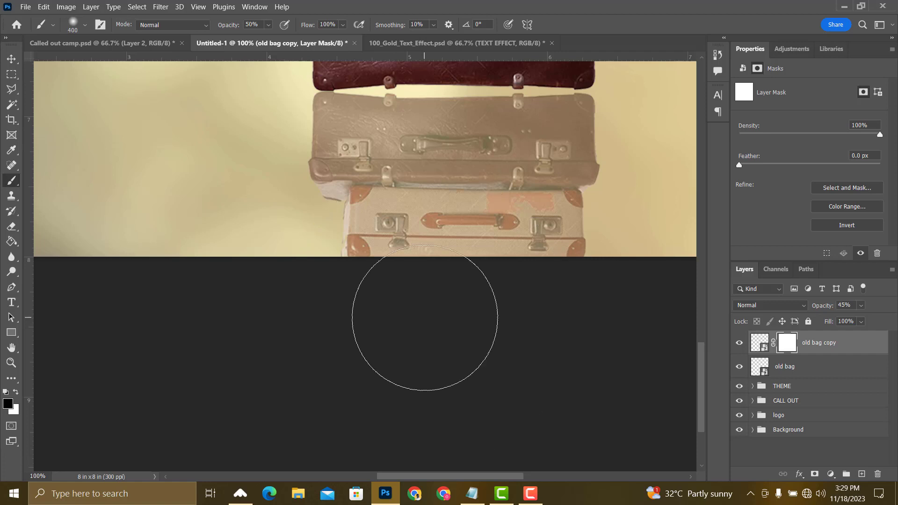
pyautogui.press(']')
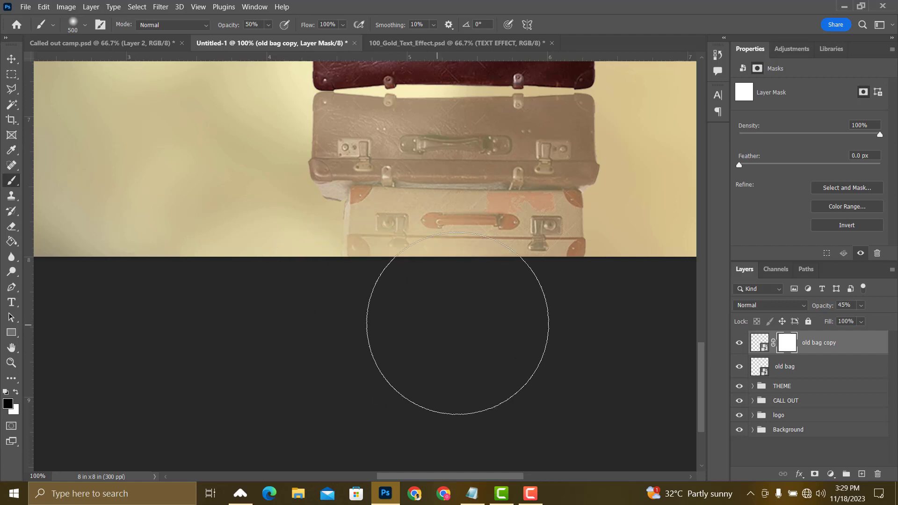
pyautogui.moveTo(457, 323)
pyautogui.mouseDown()
pyautogui.moveTo(533, 310)
pyautogui.moveTo(475, 313)
pyautogui.moveTo(500, 308)
pyautogui.moveTo(491, 302)
pyautogui.moveTo(515, 279)
pyautogui.moveTo(502, 274)
pyautogui.moveTo(560, 281)
pyautogui.moveTo(297, 283)
pyautogui.moveTo(529, 285)
pyautogui.moveTo(302, 257)
pyautogui.moveTo(511, 266)
pyautogui.moveTo(586, 278)
pyautogui.moveTo(427, 281)
pyautogui.moveTo(305, 262)
pyautogui.moveTo(335, 285)
pyautogui.moveTo(459, 274)
pyautogui.moveTo(595, 280)
pyautogui.moveTo(604, 265)
pyautogui.moveTo(563, 270)
pyautogui.moveTo(556, 259)
pyautogui.moveTo(346, 246)
pyautogui.moveTo(563, 241)
pyautogui.moveTo(295, 240)
pyautogui.mouseUp()
pyautogui.press('v')
pyautogui.scroll(2, 473, 196)
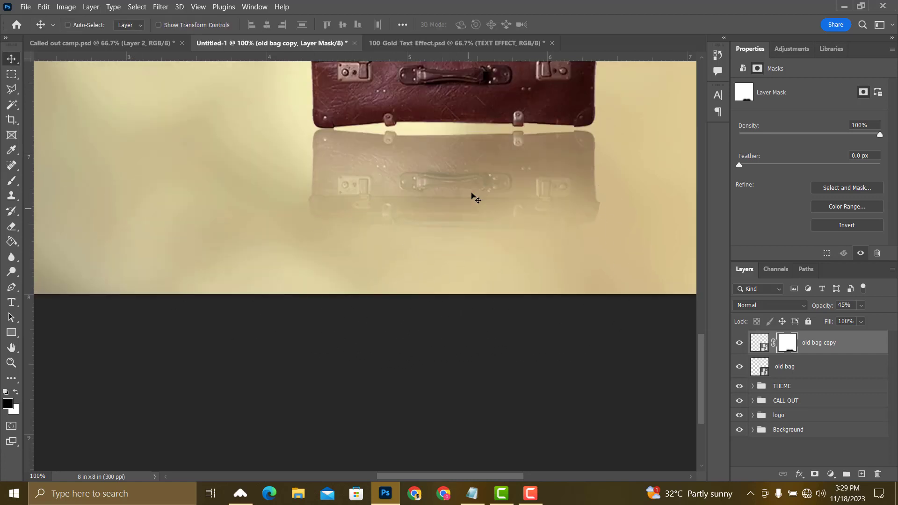
pyautogui.scroll(8, 472, 197)
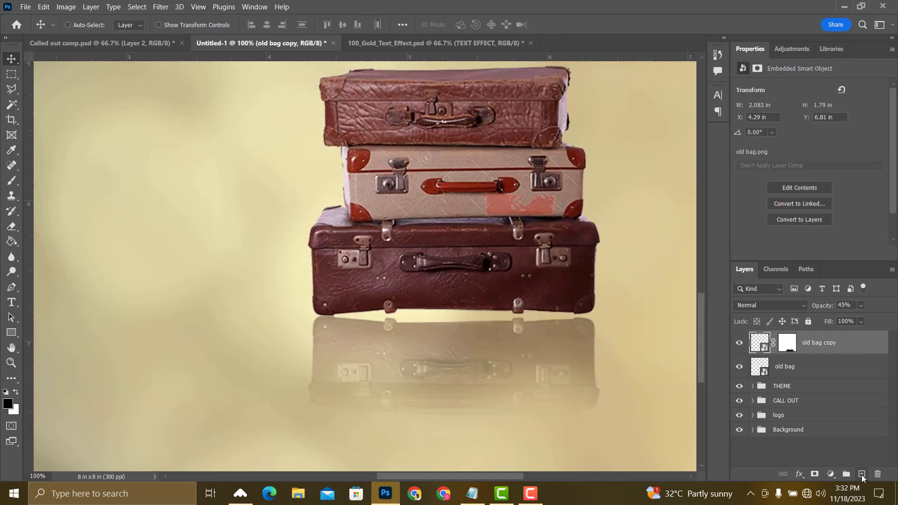
# Create a new layer above old bag copy and flatten the 700 px hard brush tip into a horizontal ellipse.
pyautogui.click(862, 474)
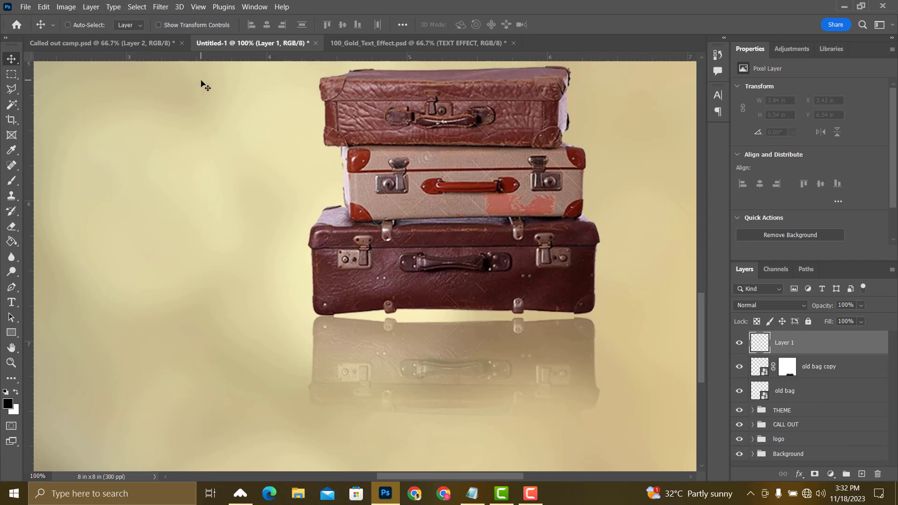
pyautogui.press('b')
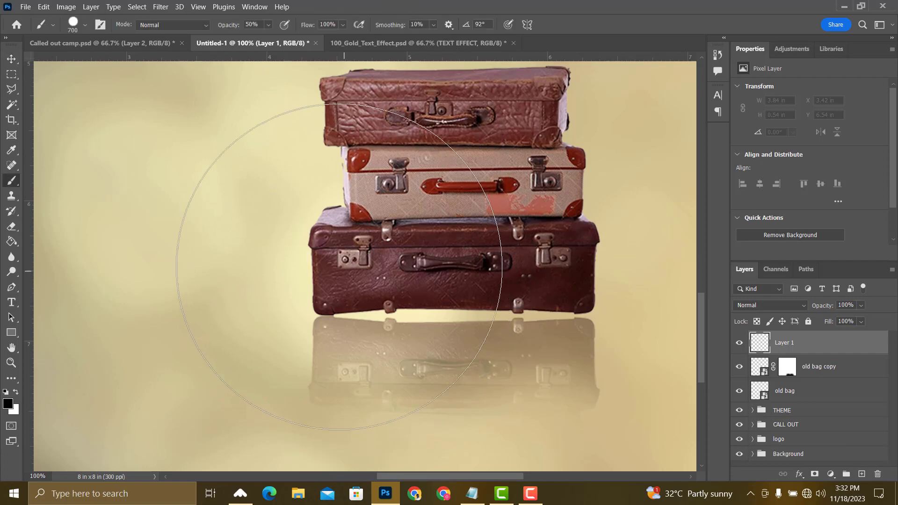
pyautogui.rightClick(339, 266)
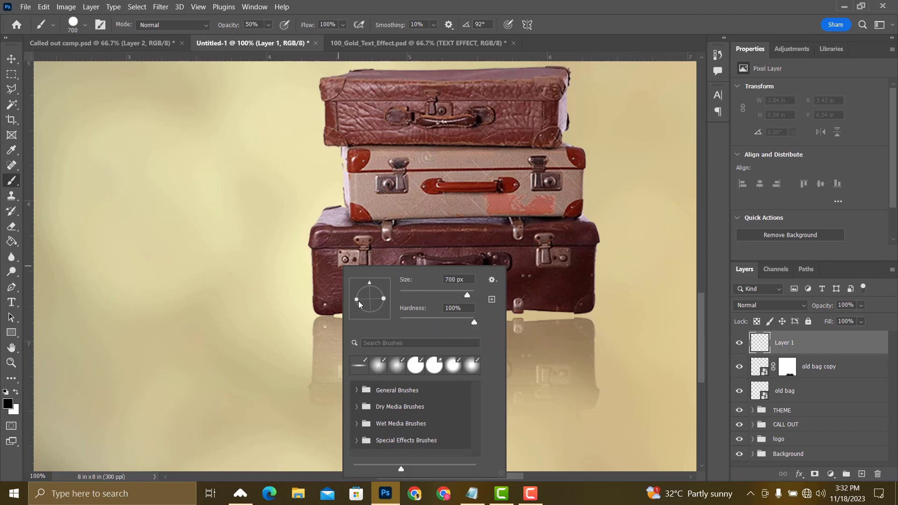
pyautogui.moveTo(367, 298)
pyautogui.mouseDown()
pyautogui.moveTo(371, 286)
pyautogui.moveTo(384, 303)
pyautogui.mouseUp()
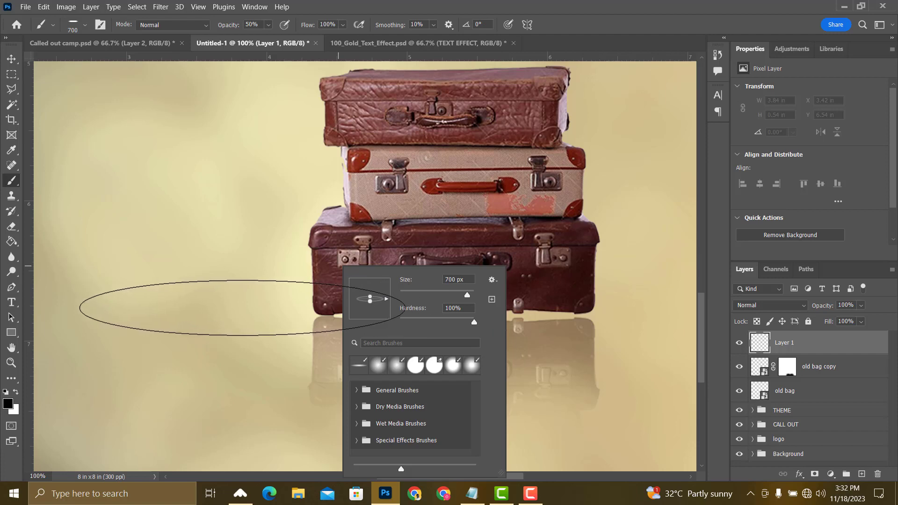
pyautogui.click(242, 308)
pyautogui.click(242, 308)
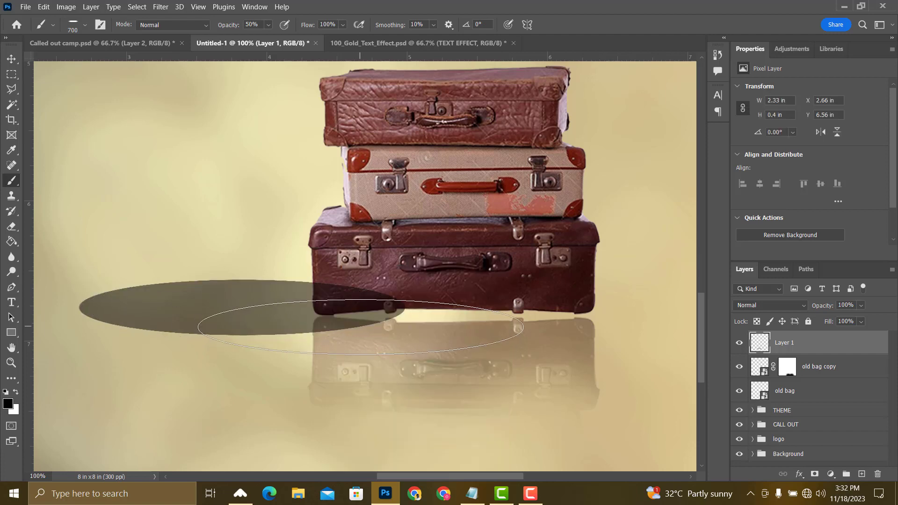
pyautogui.hotkey('ctrl', 'z')
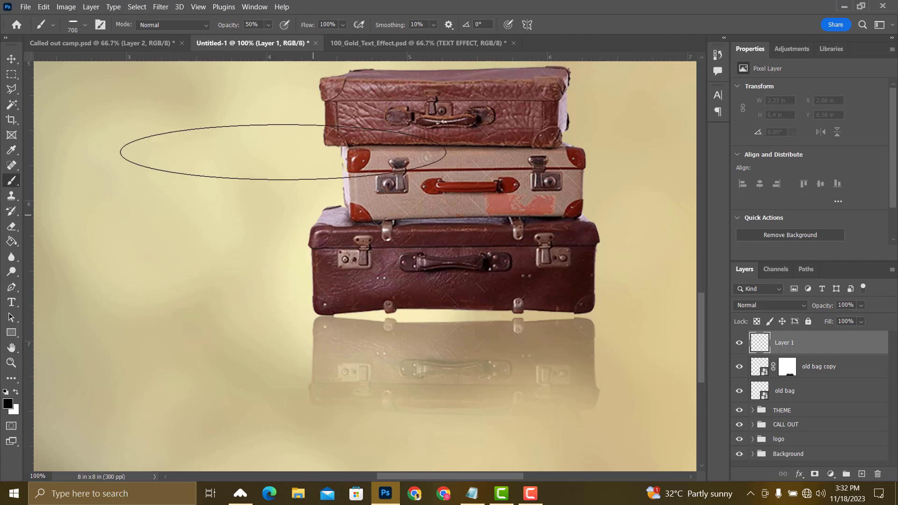
# Stamp a black ellipse about 1.67 in wide under the bottom suitcase with the flattened brush at 500 px and 100% opacity.
pyautogui.click(269, 27)
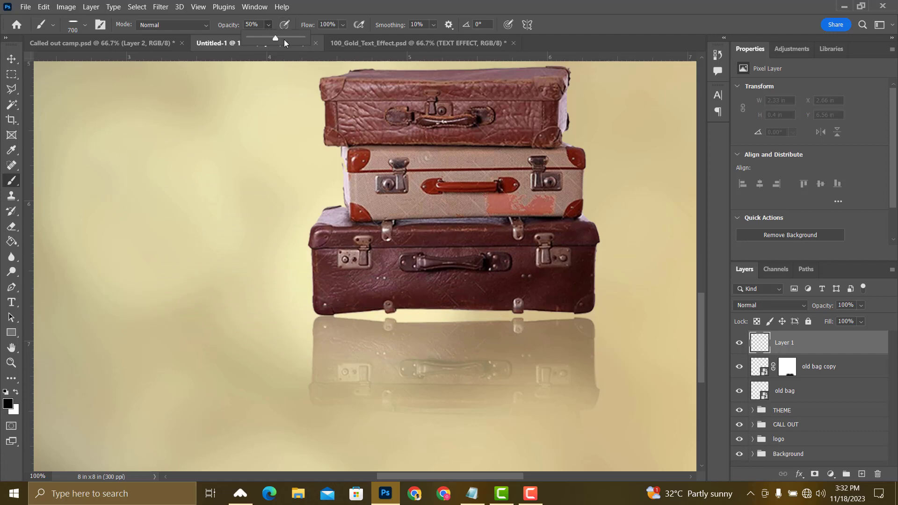
pyautogui.click(269, 26)
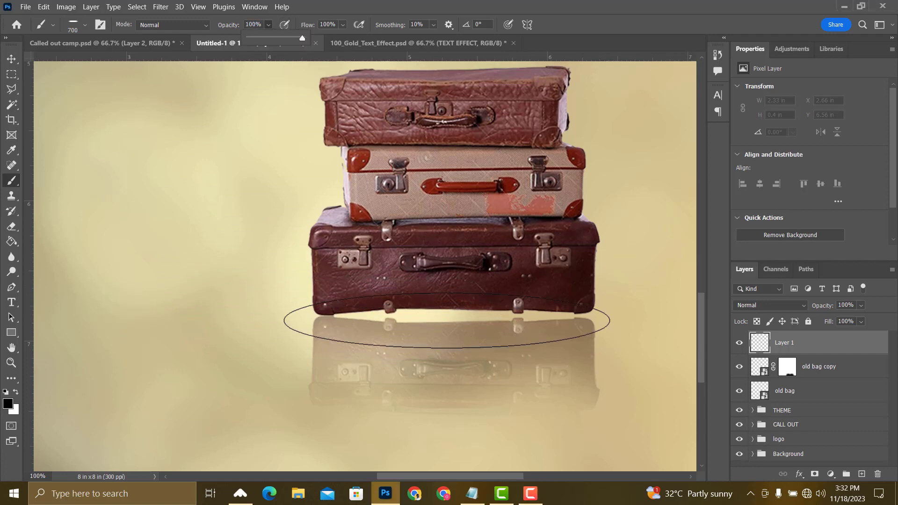
pyautogui.click(447, 320)
pyautogui.press('[')
pyautogui.press('[')
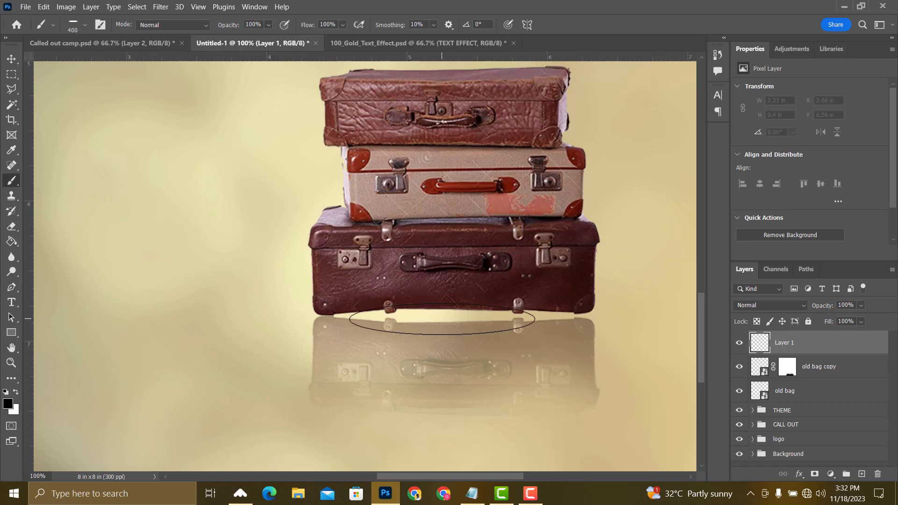
pyautogui.click(451, 316)
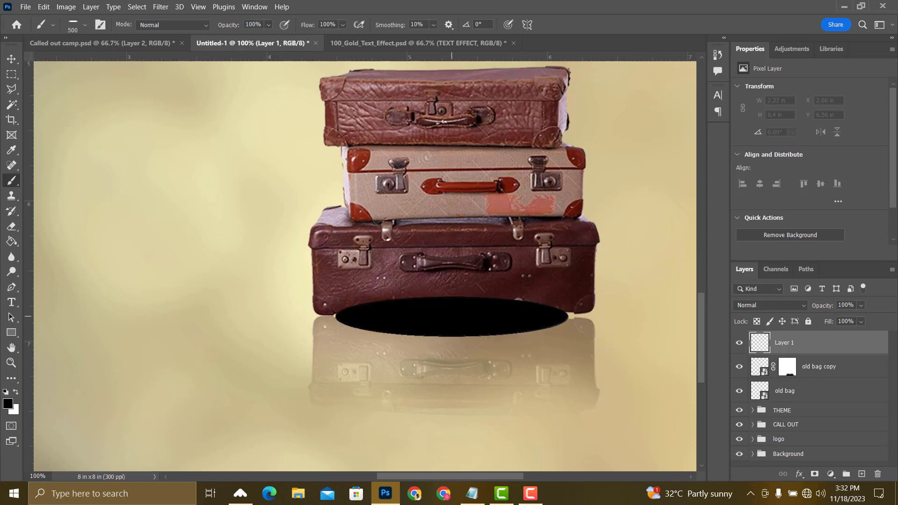
pyautogui.click(12, 59)
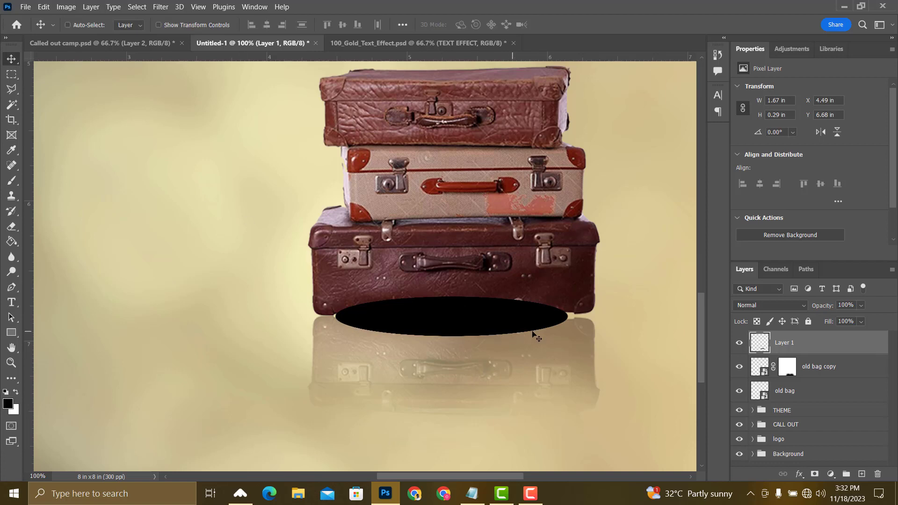
# Apply a Gaussian Blur with a 20 px radius to the black shadow ellipse on Layer 1.
pyautogui.rightClick(792, 352)
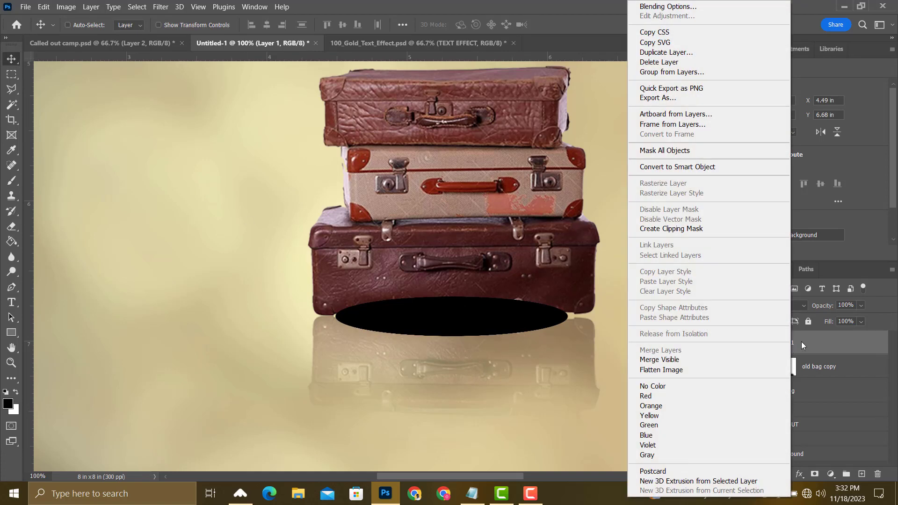
pyautogui.click(802, 344)
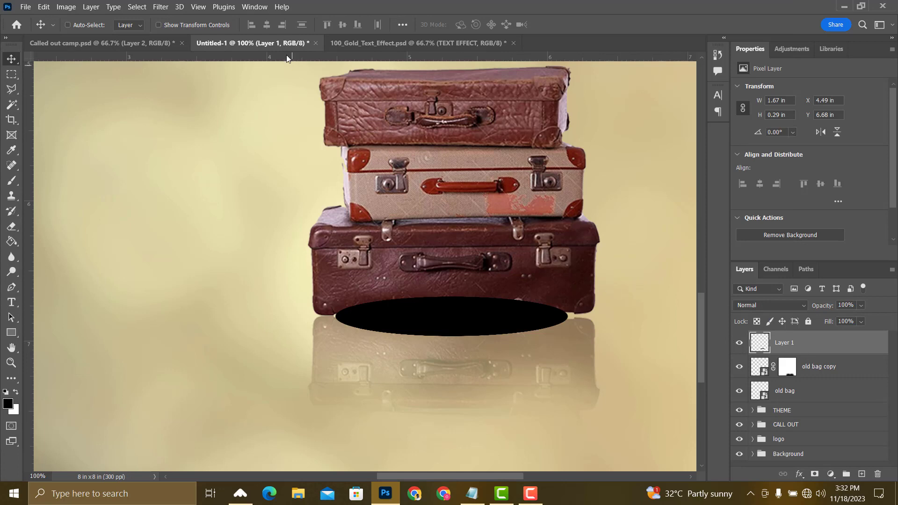
pyautogui.click(161, 7)
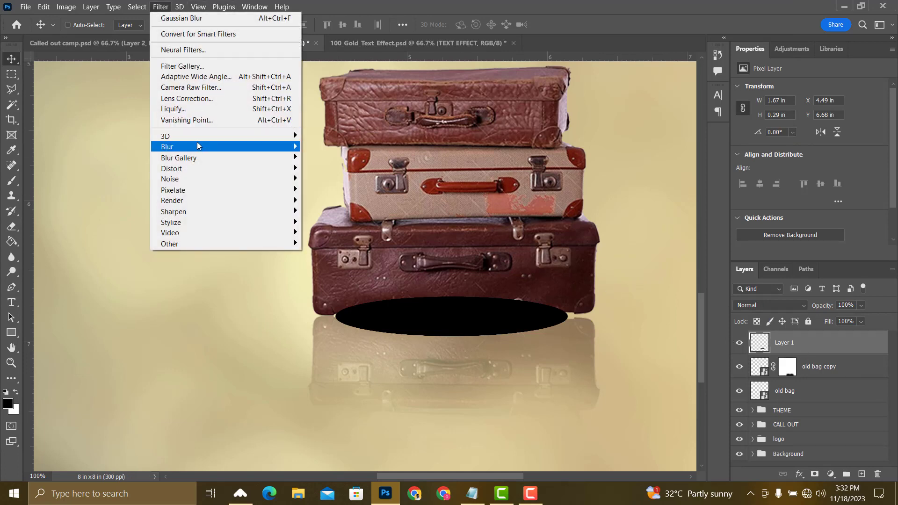
pyautogui.moveTo(205, 146)
pyautogui.click(342, 189)
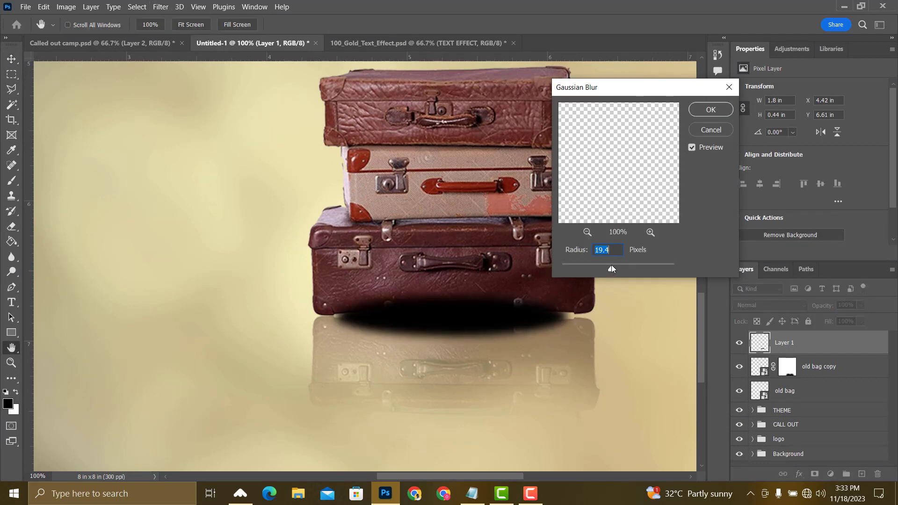
pyautogui.moveTo(610, 266); pyautogui.dragTo(611, 269)
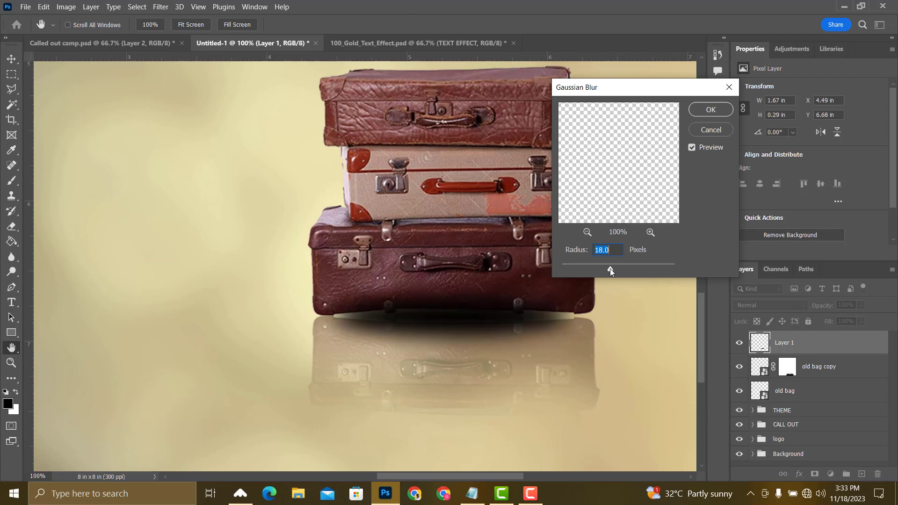
pyautogui.moveTo(610, 268); pyautogui.dragTo(607, 269)
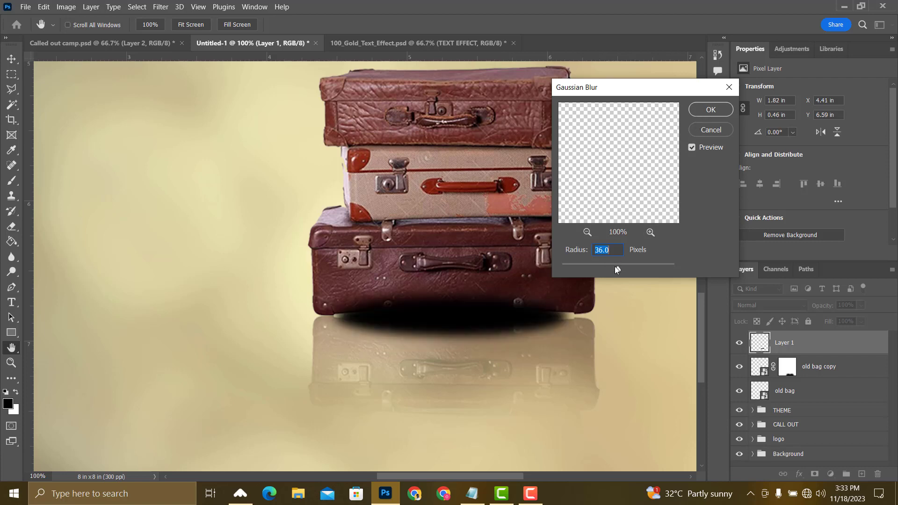
pyautogui.moveTo(619, 265); pyautogui.dragTo(610, 270)
pyautogui.write('20.0')
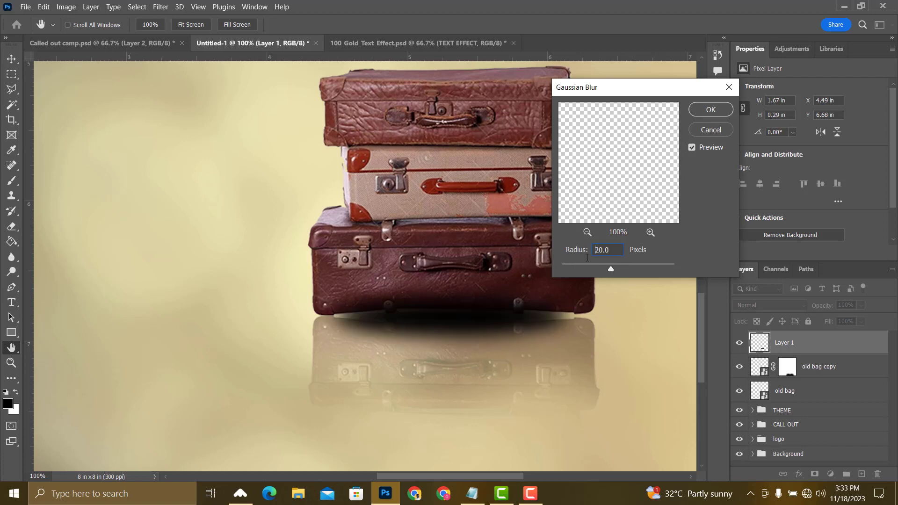
pyautogui.press('Return')
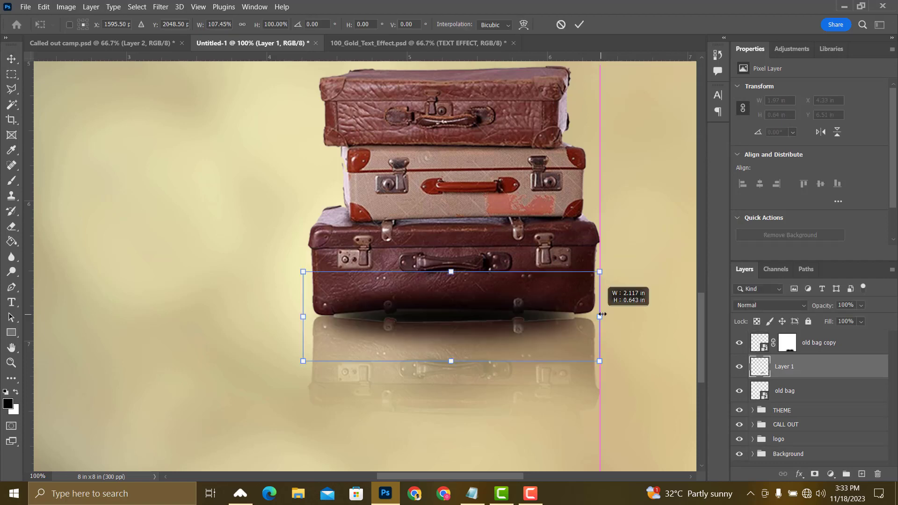
# Widen the blurred shadow under the suitcases to about 2.19 in and move Layer 1 above the old bag copy layer.
pyautogui.moveTo(601, 314); pyautogui.dragTo(604, 314)
pyautogui.press('Return')
pyautogui.scroll(1, 610, 320)
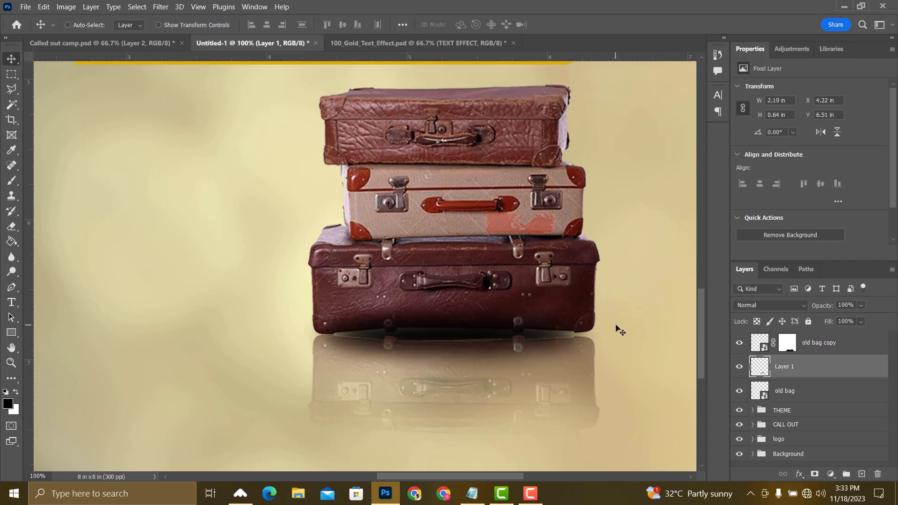
pyautogui.moveTo(847, 366); pyautogui.dragTo(837, 337)
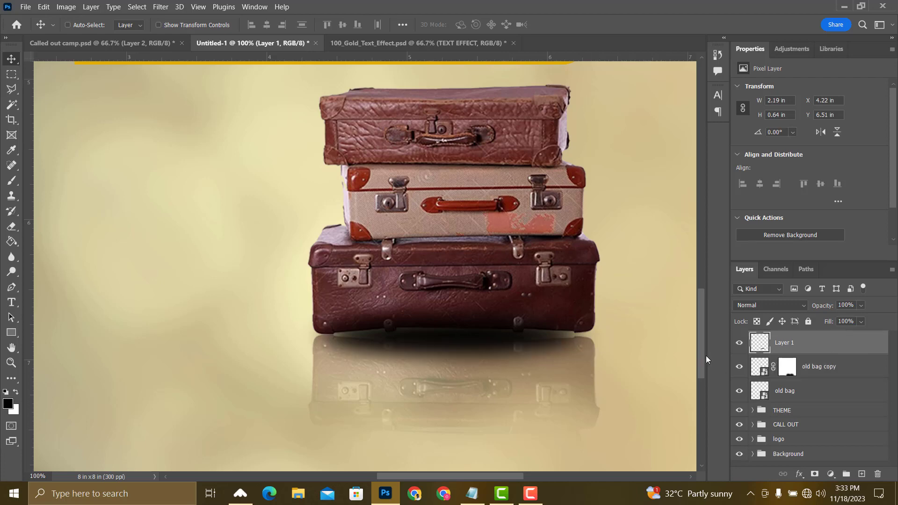
# Reduce the opacity of the shadow on Layer 1 to 75%.
pyautogui.press('8')
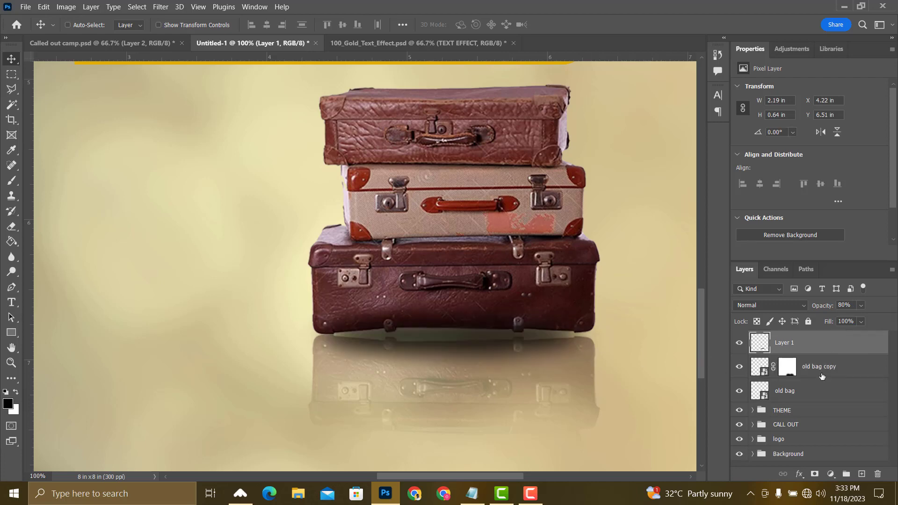
pyautogui.press('9')
pyautogui.press('5')
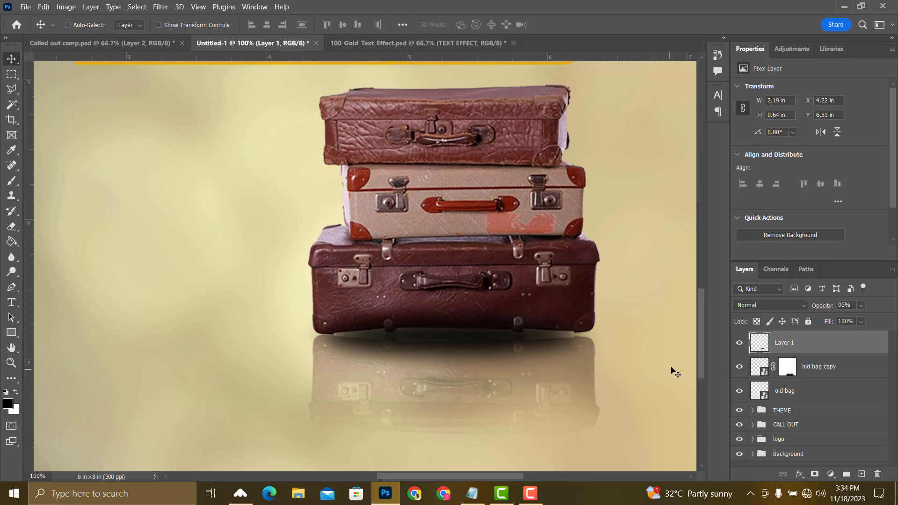
pyautogui.press('8')
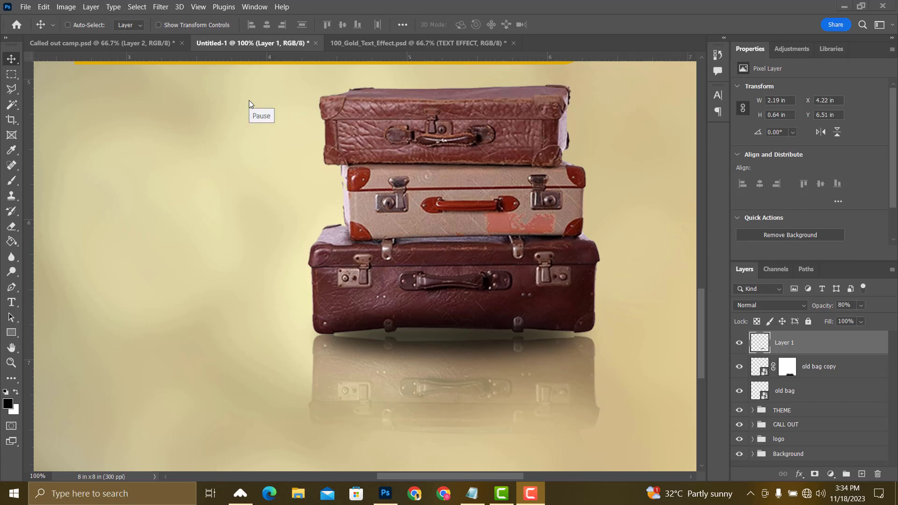
pyautogui.hotkey('ctrl', '0')
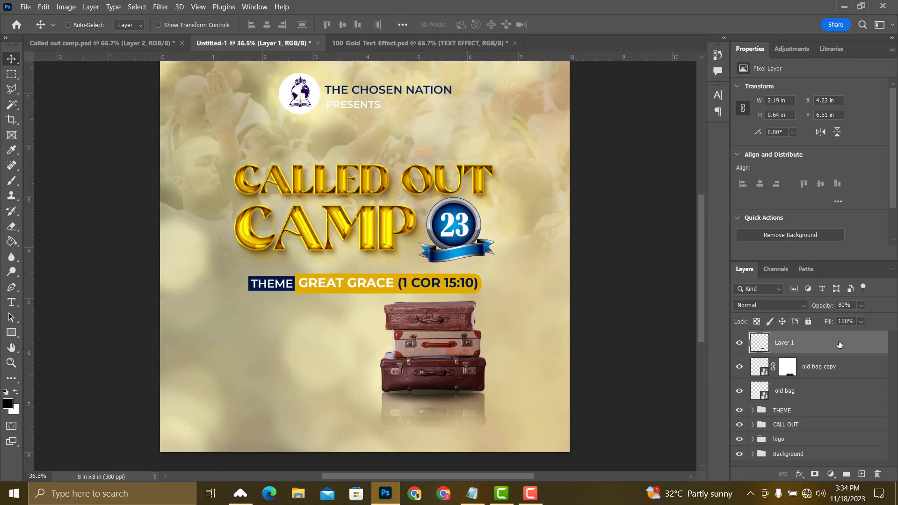
pyautogui.press('7')
# Group Layer 1, old bag copy and old bag, and name the group Bag.
pyautogui.keyDown('shift'); pyautogui.click(804, 392); pyautogui.keyUp('shift')
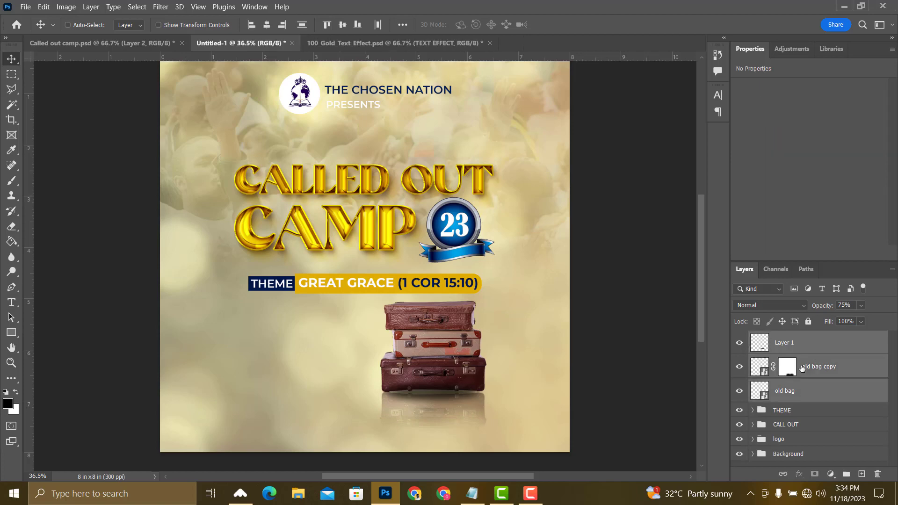
pyautogui.hotkey('ctrl', 'g')
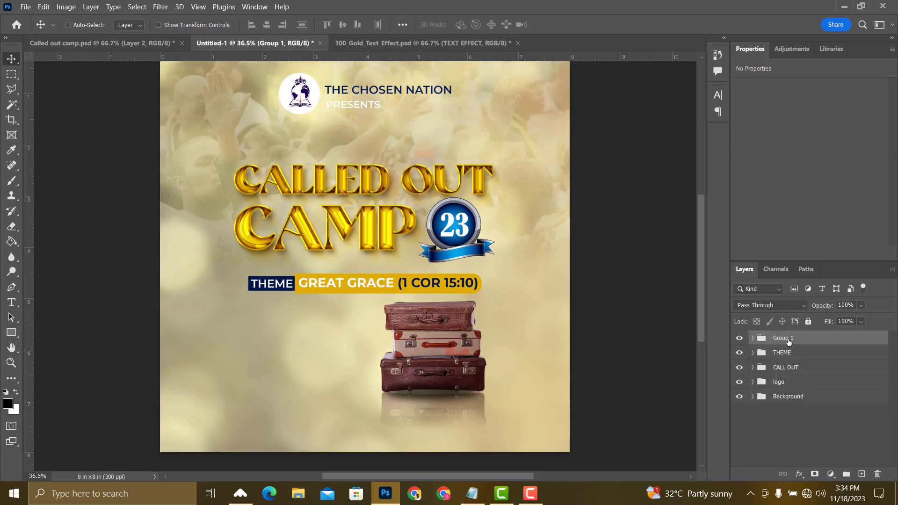
pyautogui.doubleClick(788, 339)
pyautogui.write('Bag')
pyautogui.press('Return')
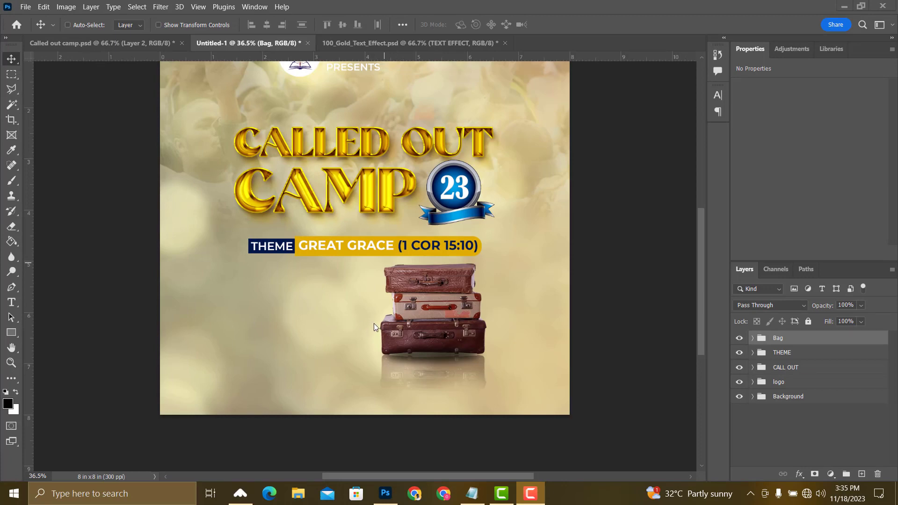
# Draw a rectangle about 2.1 x 0.74 in below the theme line, to the left of the suitcases.
pyautogui.click(15, 337)
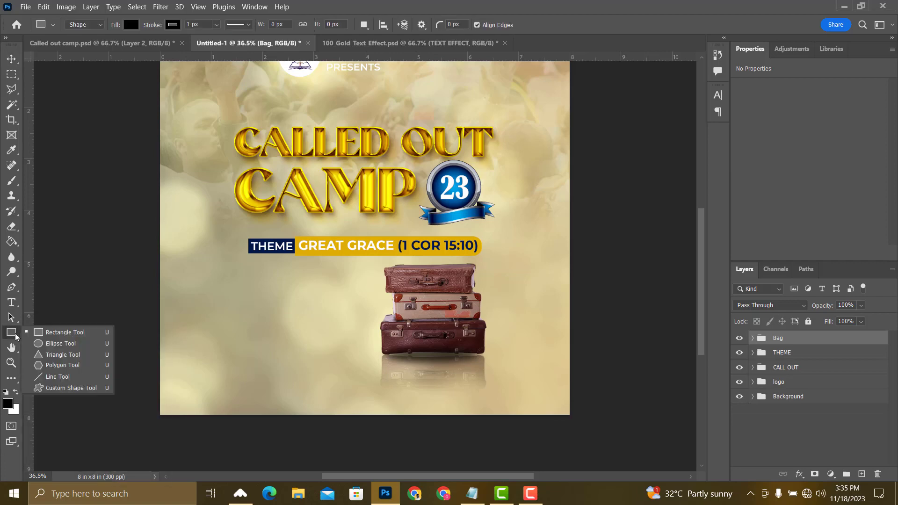
pyautogui.click(61, 332)
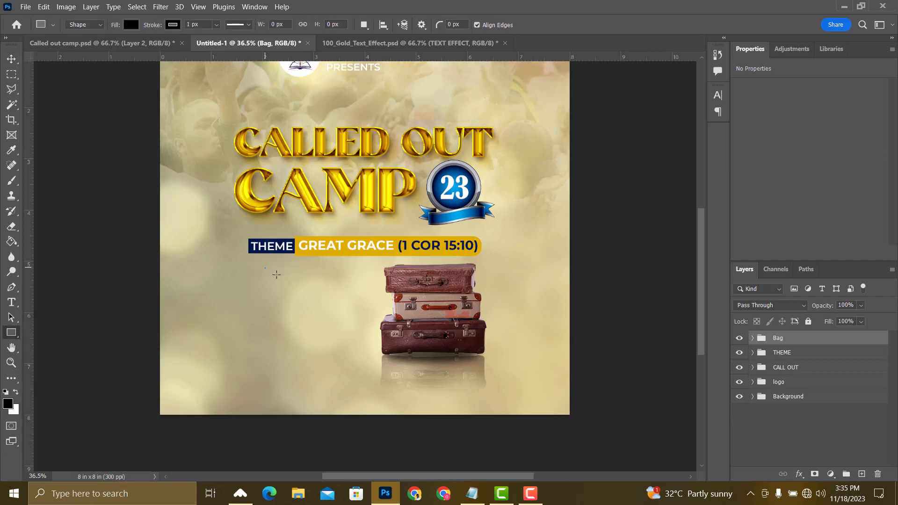
pyautogui.moveTo(277, 275); pyautogui.dragTo(372, 305)
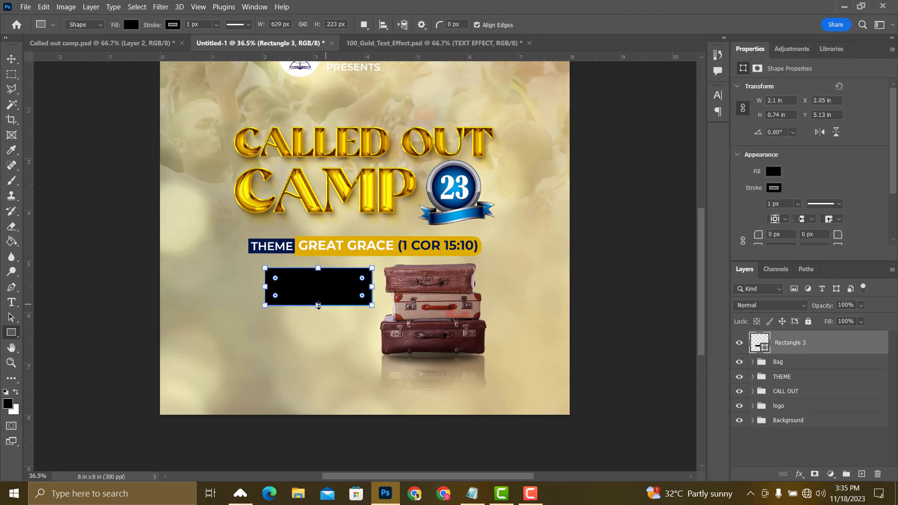
# Remove the new rectangle's stroke and fill it with the recently used gold colour.
pyautogui.click(774, 192)
pyautogui.click(748, 211)
pyautogui.click(806, 184)
pyautogui.click(777, 173)
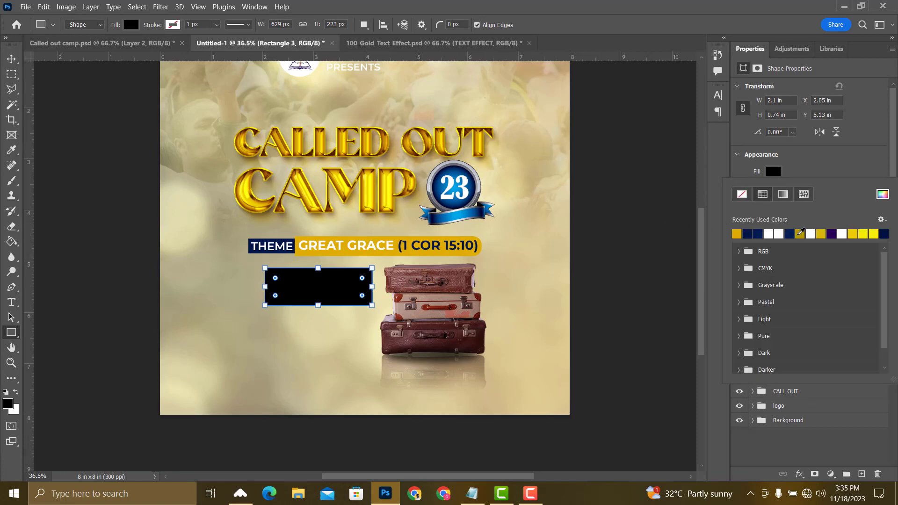
pyautogui.click(740, 231)
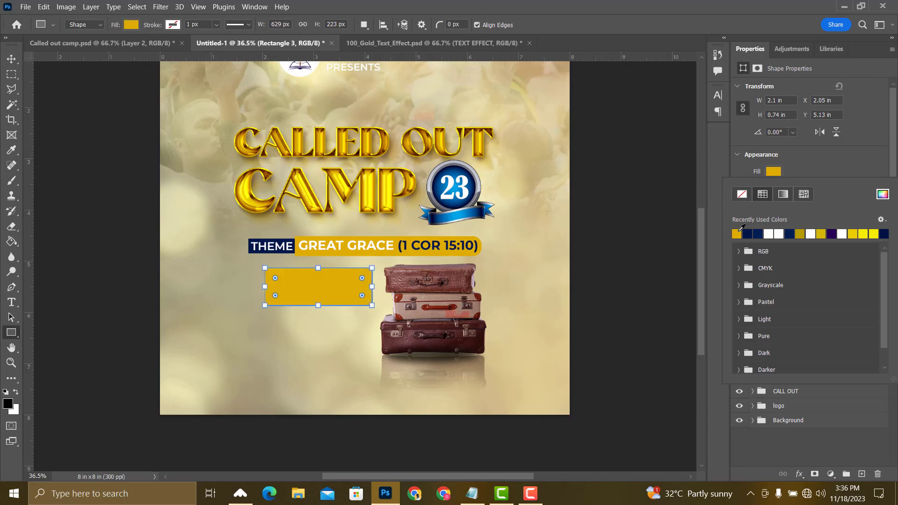
pyautogui.click(812, 167)
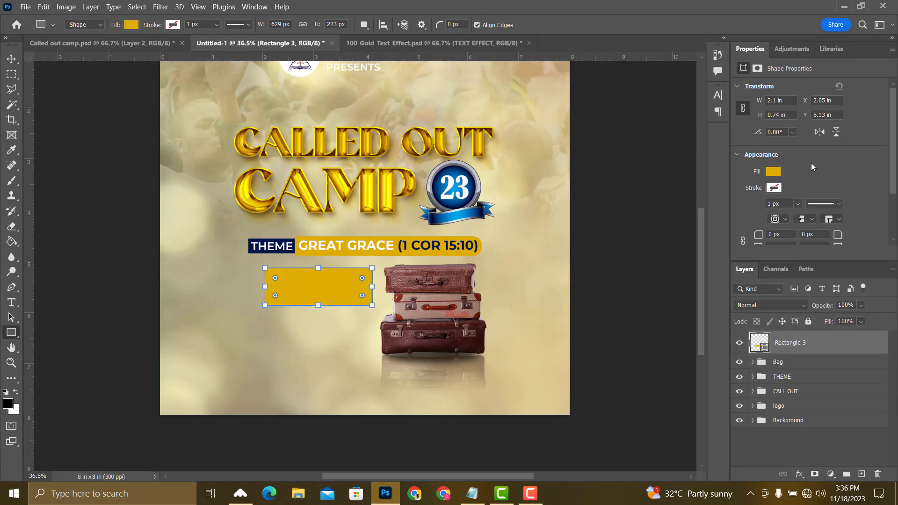
pyautogui.click(778, 173)
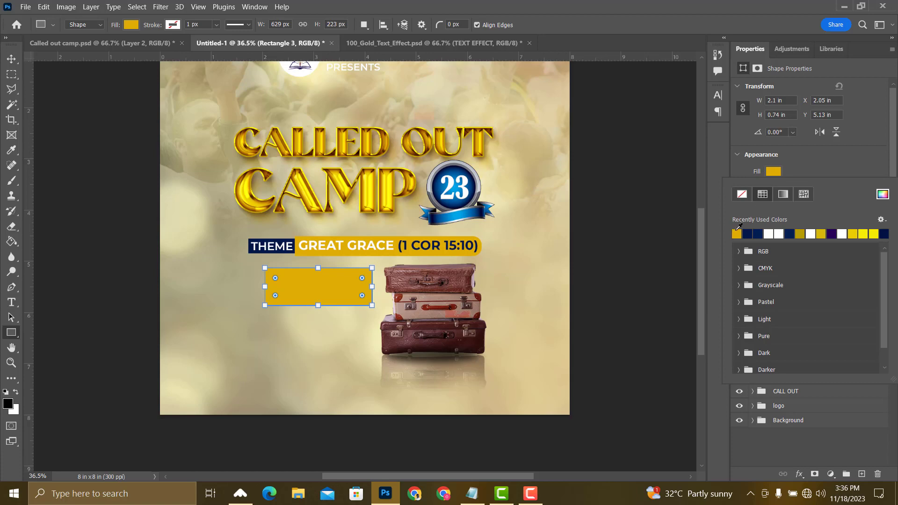
pyautogui.click(829, 172)
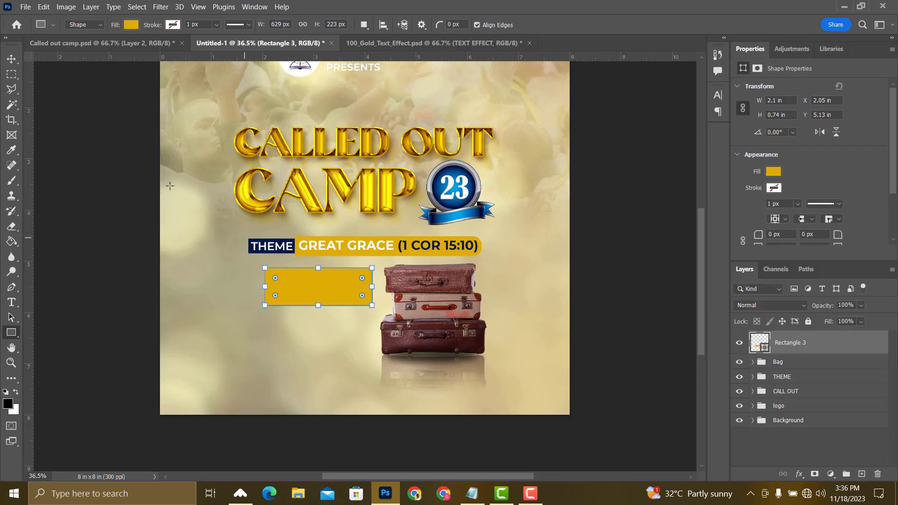
# Rasterize the gold Rectangle 3 shape layer.
pyautogui.click(11, 59)
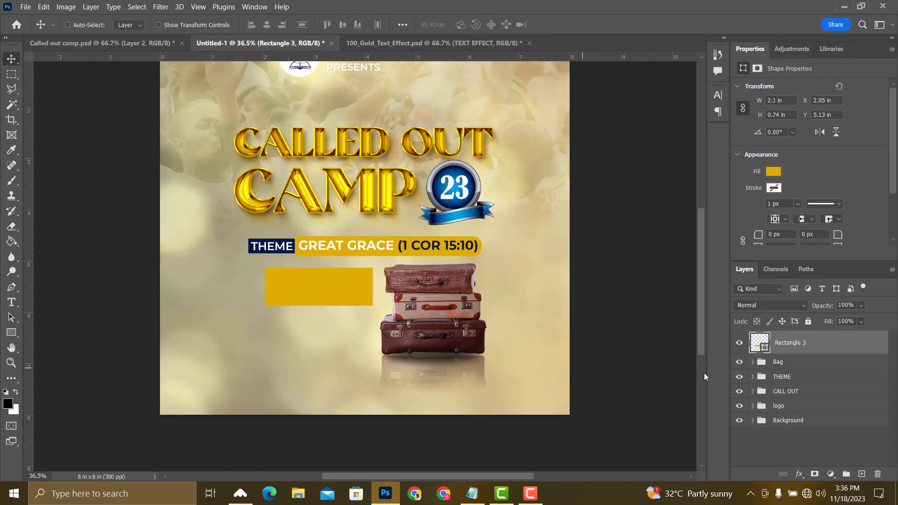
pyautogui.rightClick(787, 348)
pyautogui.click(654, 183)
# Draw a black triangle about 0.66 x 0.58 in below the gold rectangle with the Triangle tool.
pyautogui.hotkey('shift', 'u')
pyautogui.hotkey('shift', 'u')
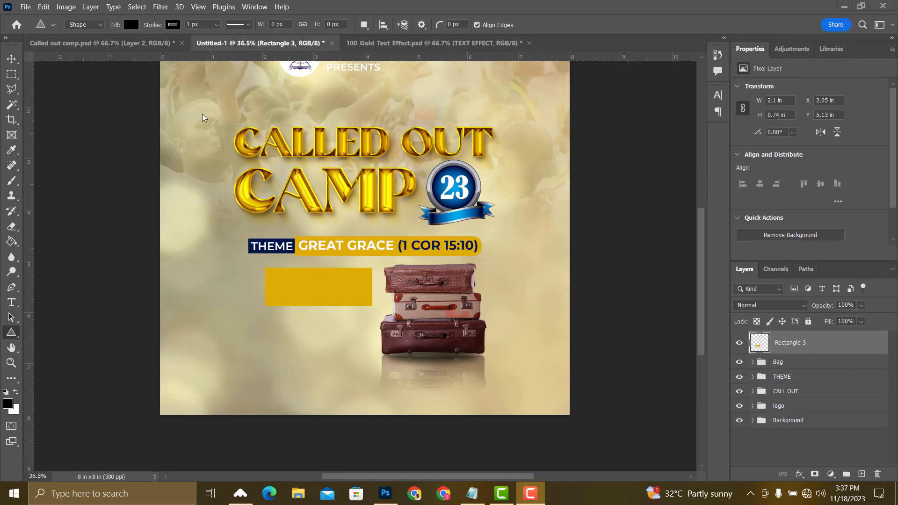
pyautogui.click(11, 336)
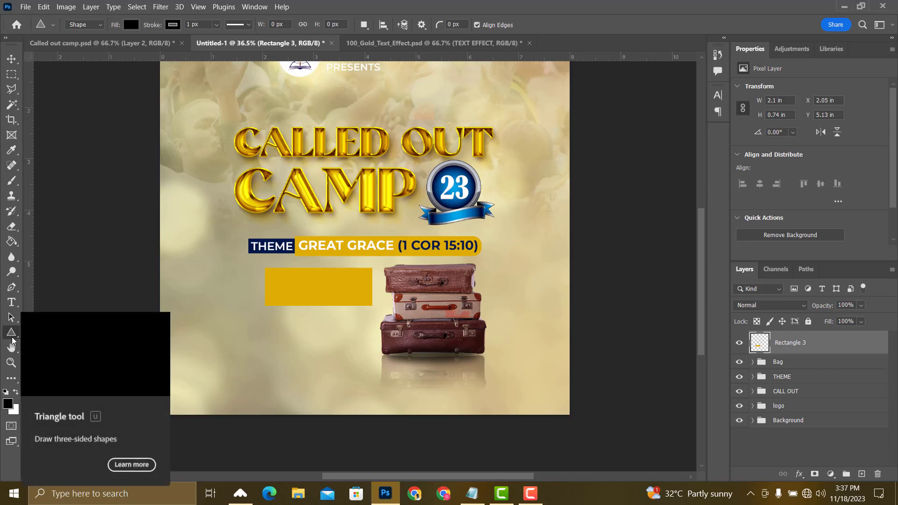
pyautogui.rightClick(11, 335)
pyautogui.click(52, 365)
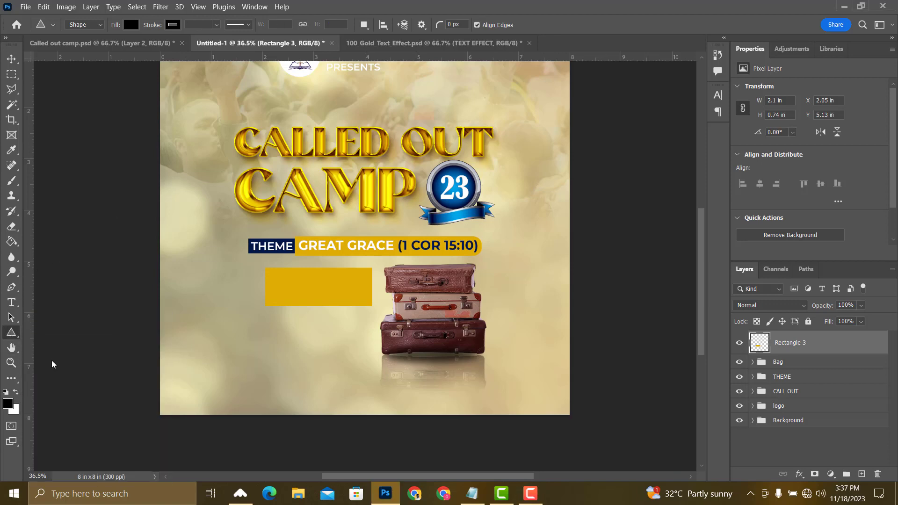
pyautogui.rightClick(11, 332)
pyautogui.hotkey('shift', 'u')
pyautogui.moveTo(266, 322); pyautogui.dragTo(300, 351)
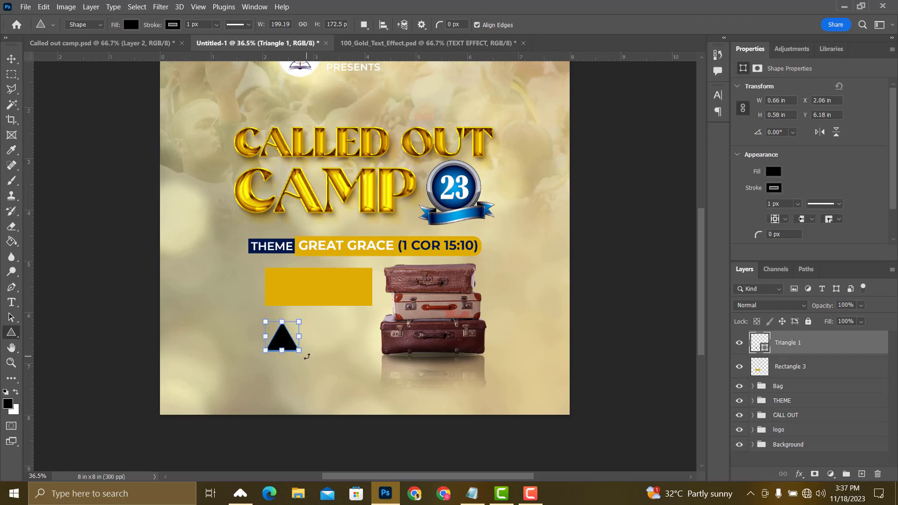
# Rotate the triangle 15° and place it over the gold rectangle's lower-right corner.
pyautogui.press('shift')
pyautogui.moveTo(305, 359); pyautogui.dragTo(302, 364)
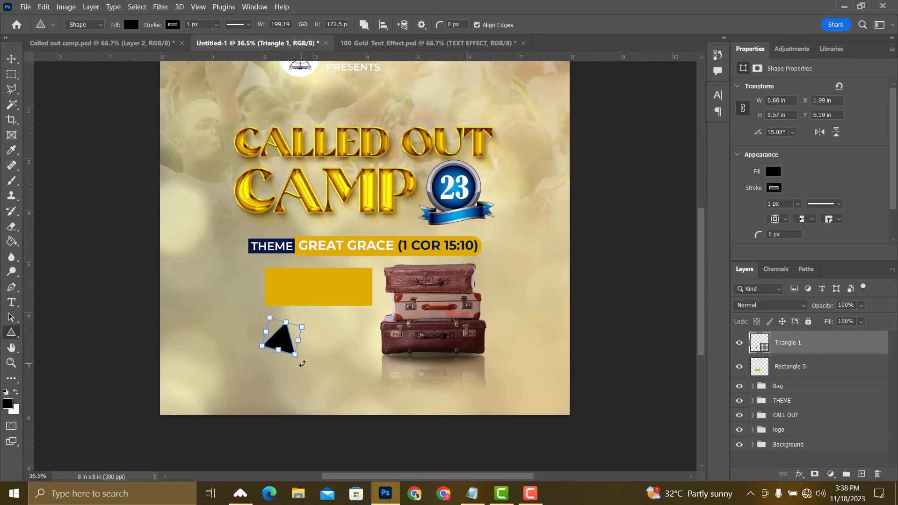
pyautogui.press('v')
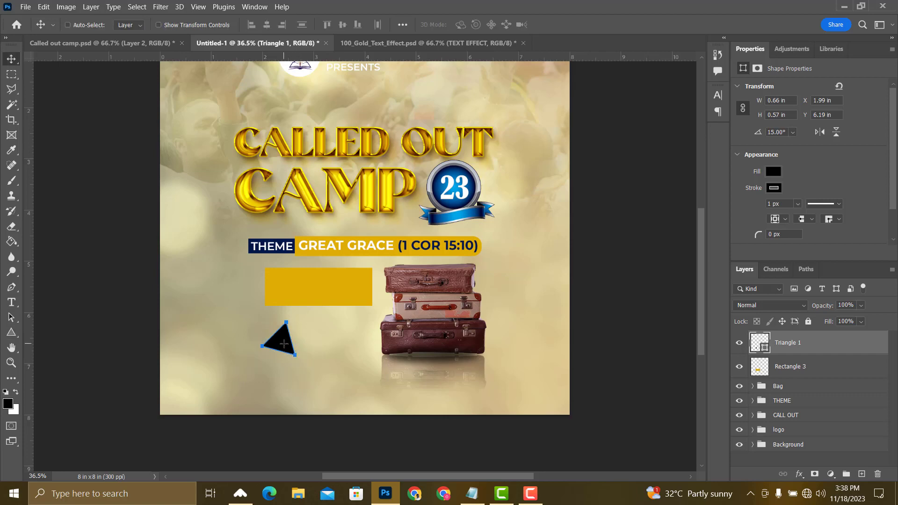
pyautogui.moveTo(287, 339); pyautogui.dragTo(378, 313)
# Cut the triangle's outline out of the corner of Rectangle 3, deselect, and delete the Triangle 1 layer.
pyautogui.press('ctrl')
pyautogui.keyDown('ctrl'); pyautogui.click(762, 345); pyautogui.keyUp('ctrl')
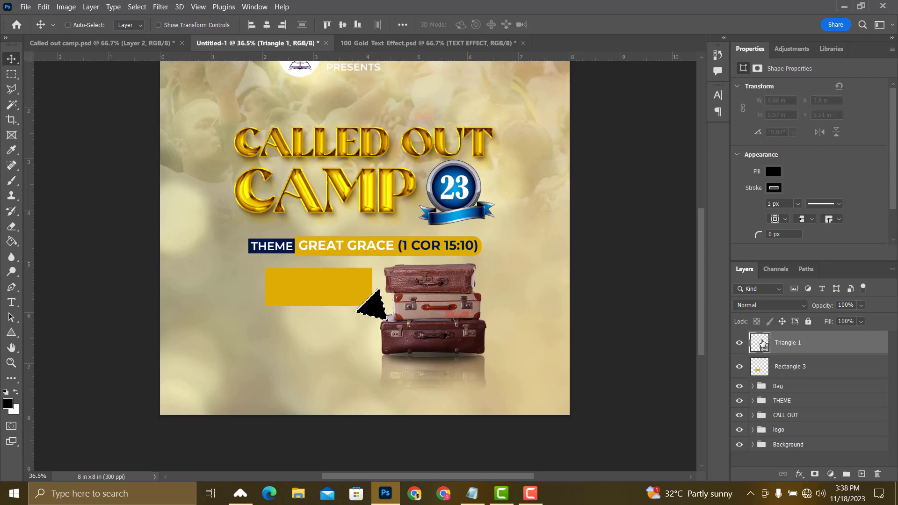
pyautogui.click(793, 370)
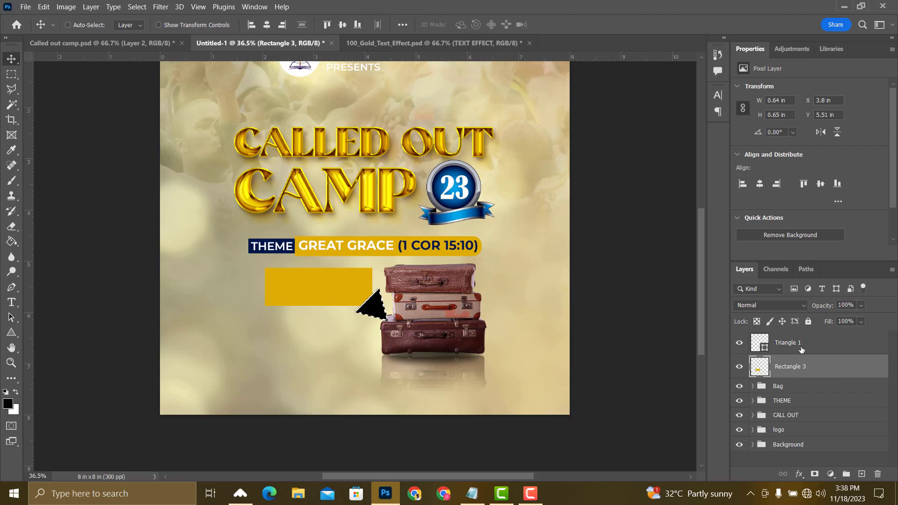
pyautogui.hotkey('ctrl', 'd')
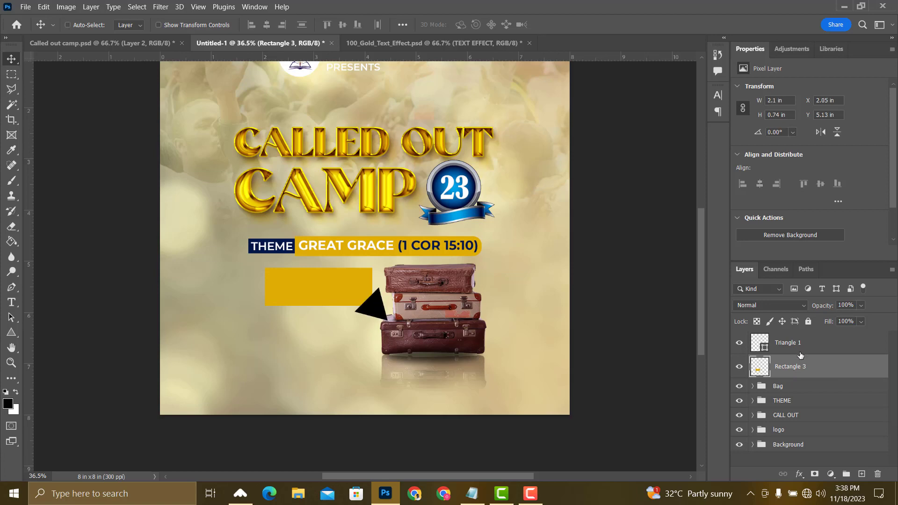
pyautogui.click(805, 349)
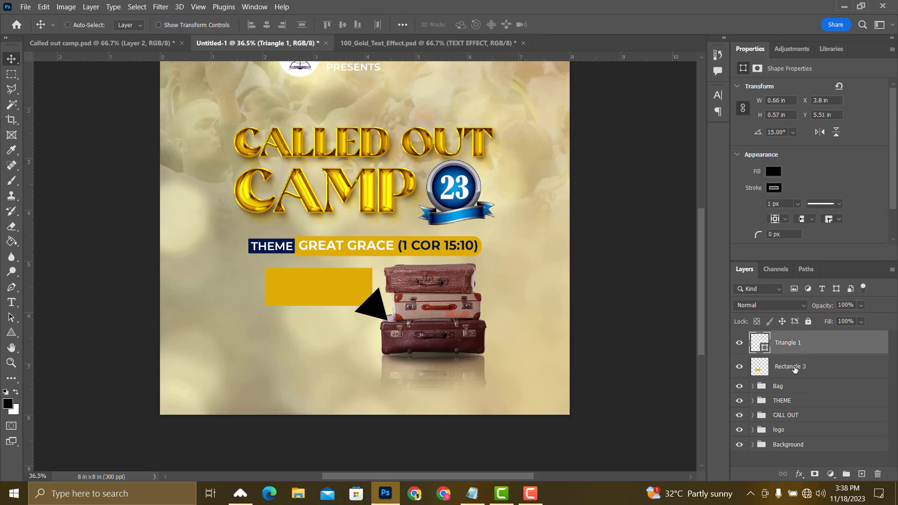
pyautogui.press('Delete')
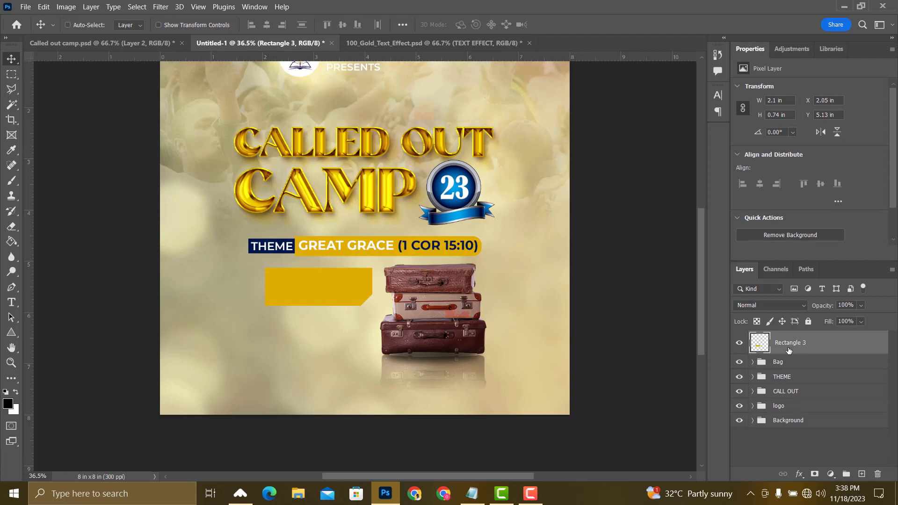
# Draw a narrow upright rectangle about 0.24 x 0.74 in just left of the gold shape, matching its height.
pyautogui.rightClick(10, 333)
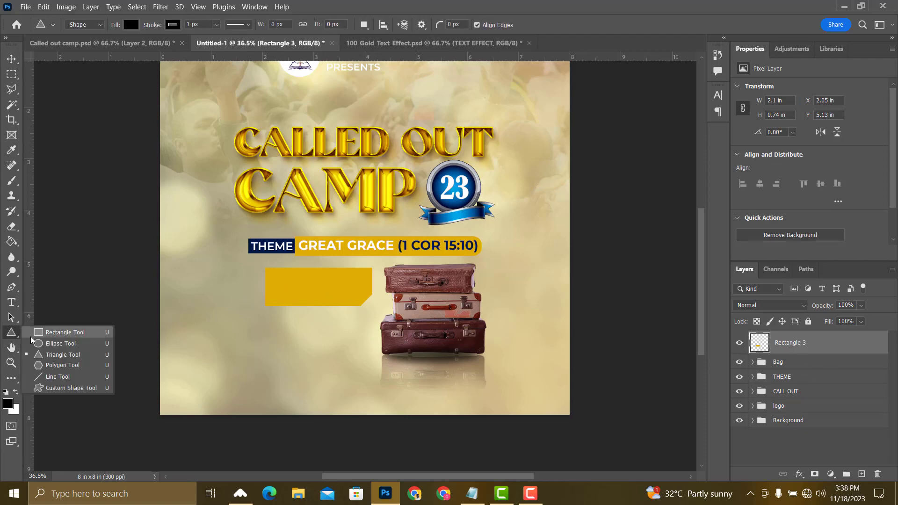
pyautogui.click(51, 330)
pyautogui.moveTo(250, 268); pyautogui.dragTo(262, 306)
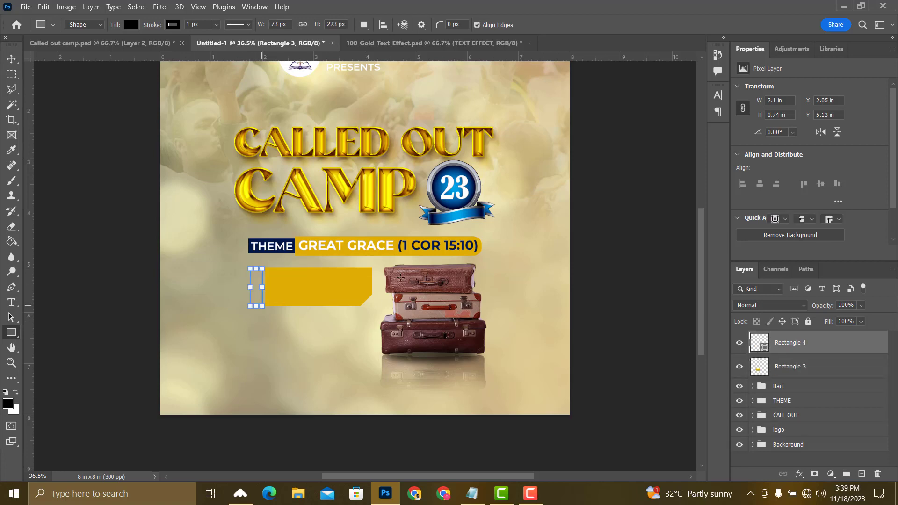
pyautogui.hotkey('ctrl', '+')
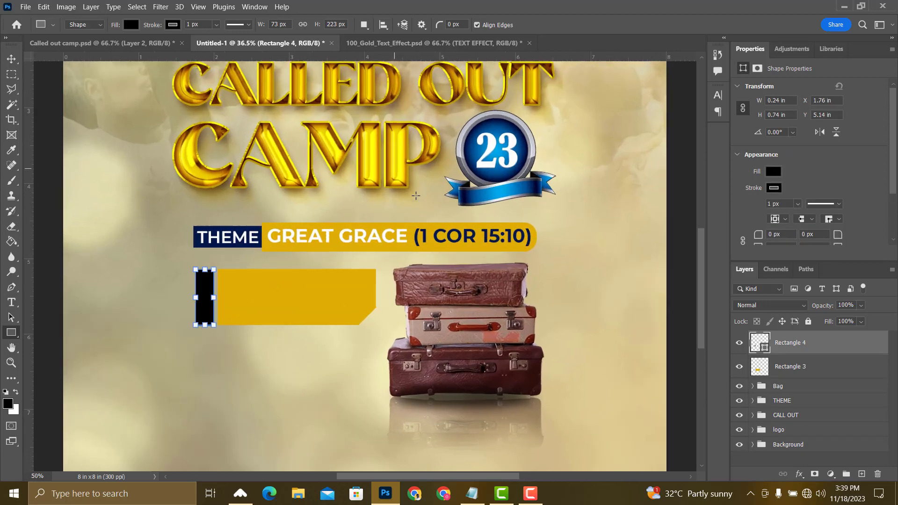
pyautogui.hotkey('ctrl', '+')
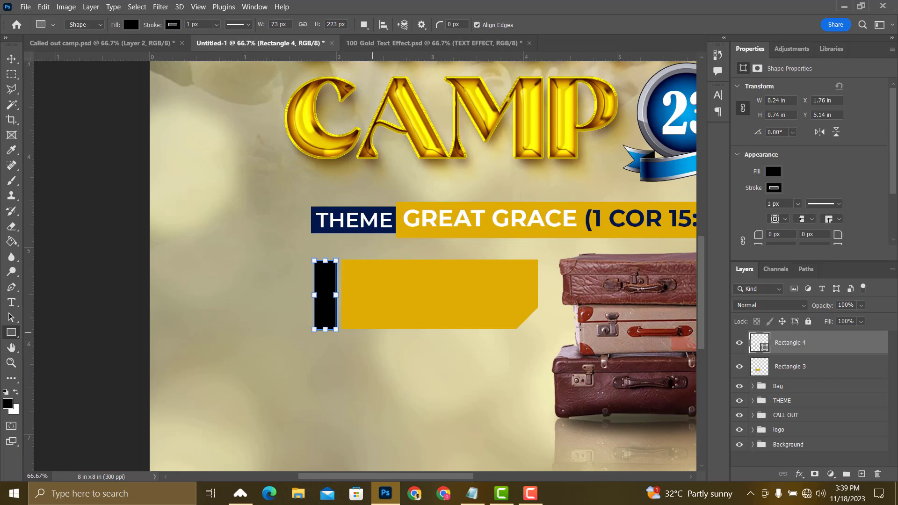
# Remove the stroke from the narrow black rectangle beside the gold shape.
pyautogui.click(776, 190)
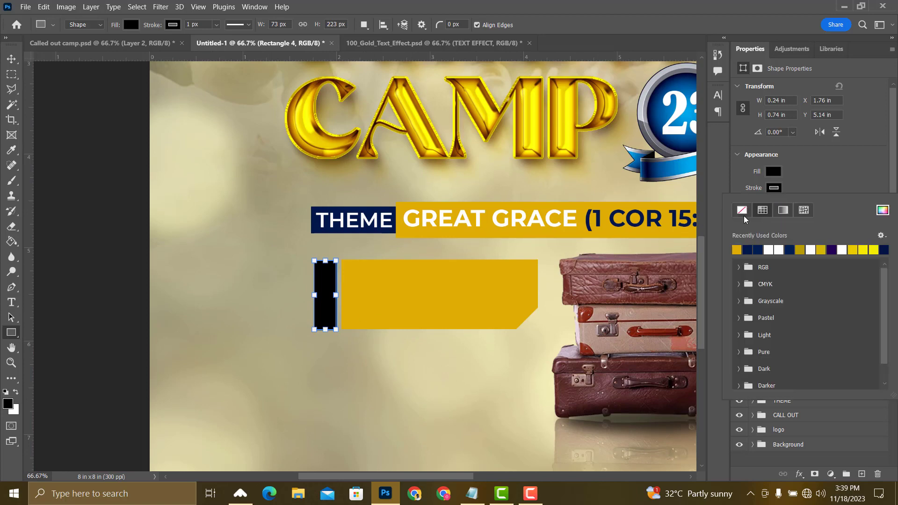
pyautogui.click(743, 205)
pyautogui.click(809, 173)
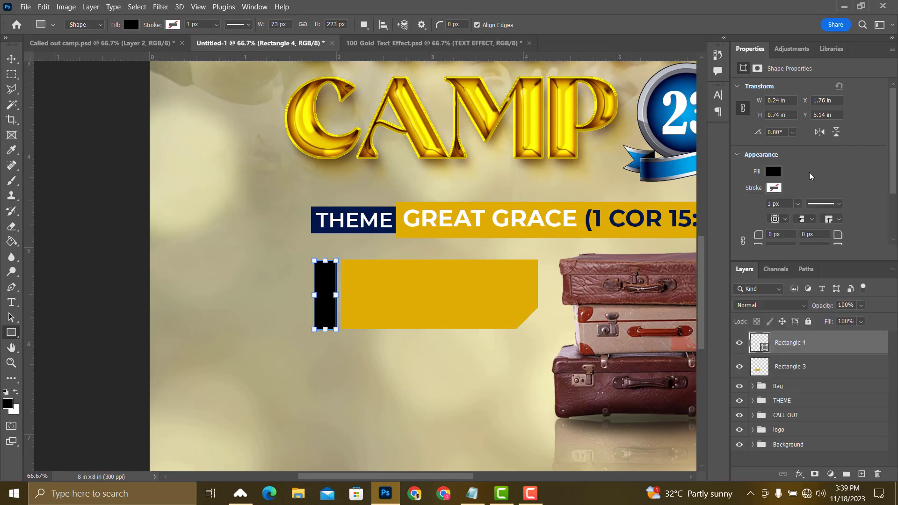
# Change the narrow black rectangle's fill to the recently used dark navy blue.
pyautogui.click(774, 172)
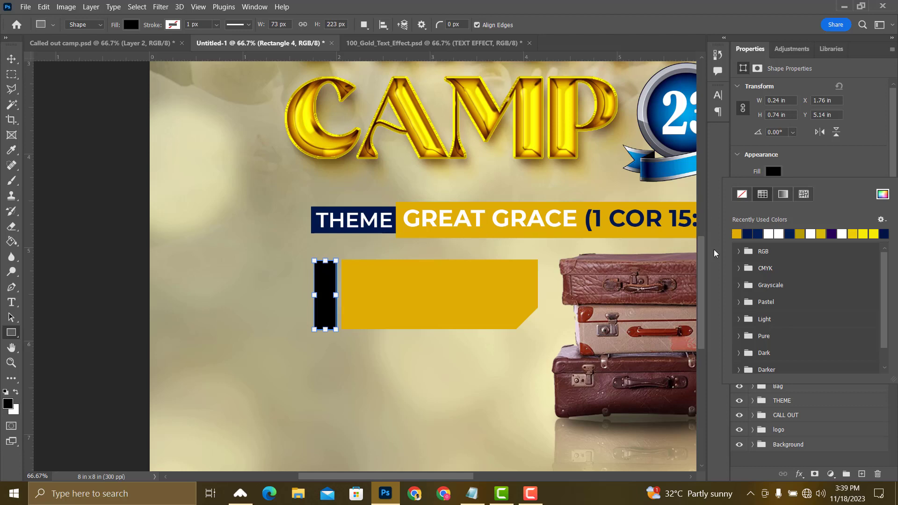
pyautogui.click(748, 234)
pyautogui.click(202, 214)
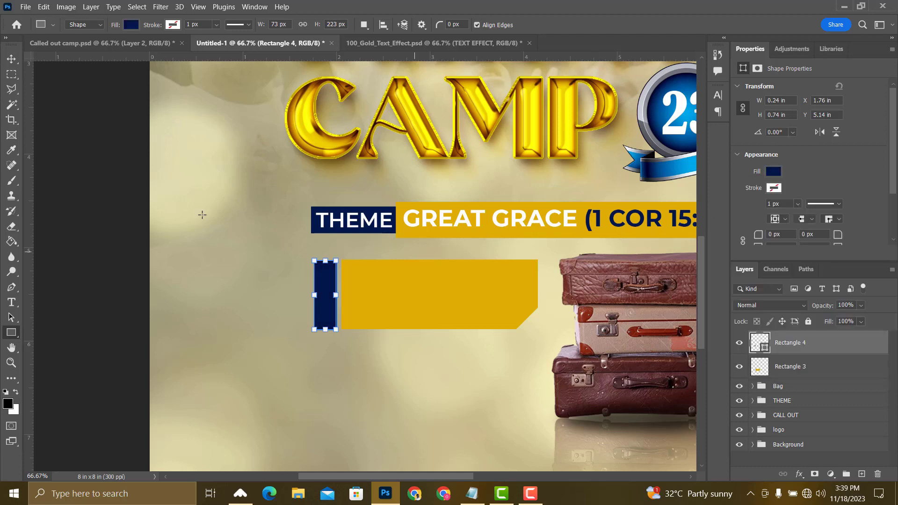
# Nudge the navy rectangle slightly up and right to line it up with the gold shape's top edge and narrow the gap.
pyautogui.click(11, 59)
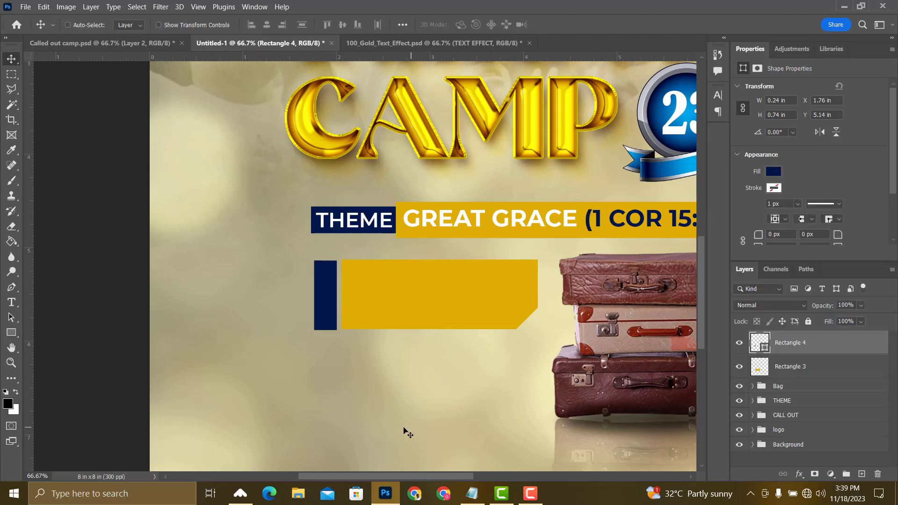
pyautogui.press('Up')
pyautogui.press('Right')
pyautogui.press('Right')
pyautogui.press('Right')
pyautogui.press('Right')
pyautogui.press('Right')
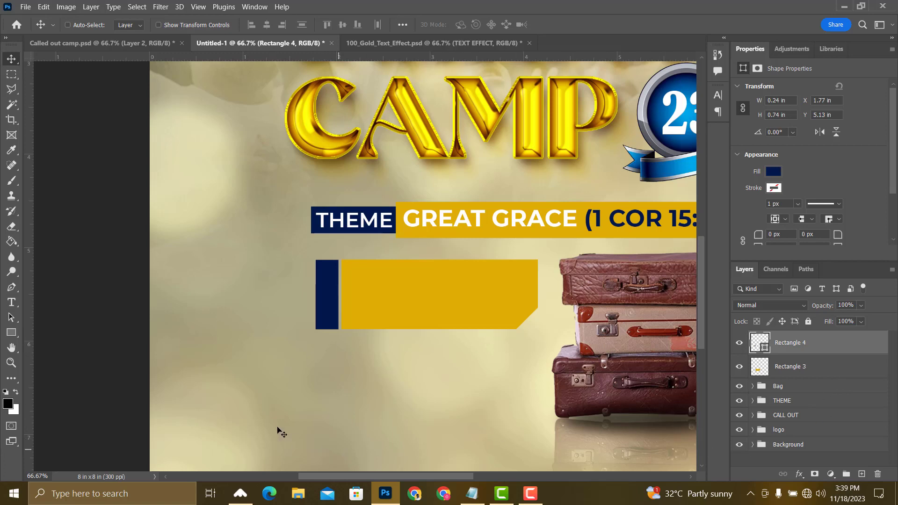
# Add the text "date" on the empty background below the navy and gold shapes and set it in all caps.
pyautogui.press('t')
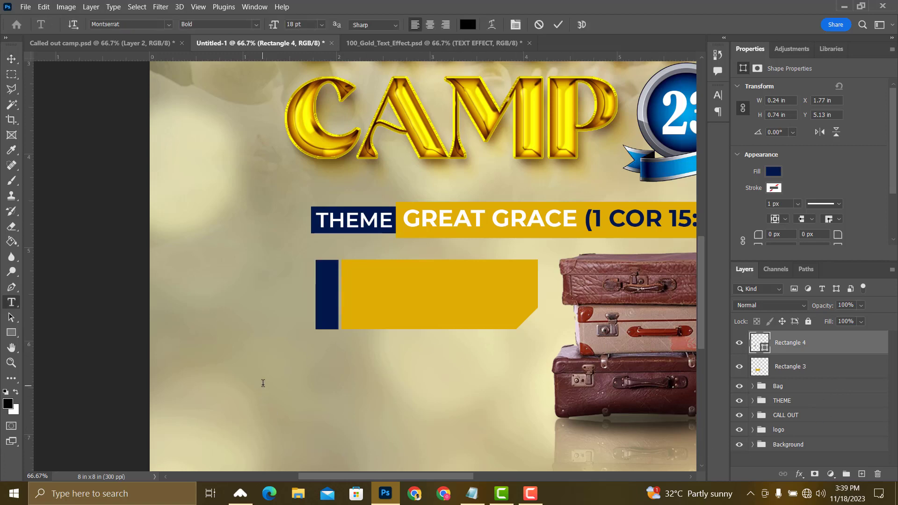
pyautogui.click(262, 383)
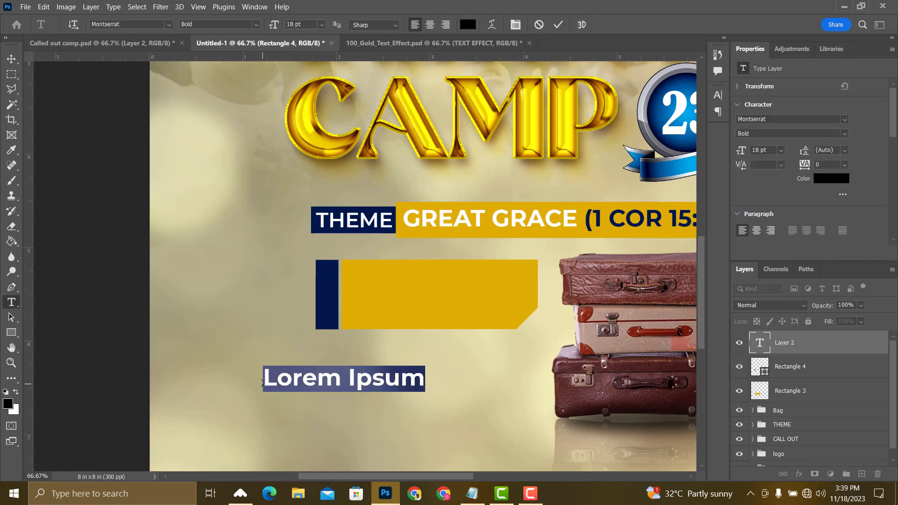
pyautogui.write('date')
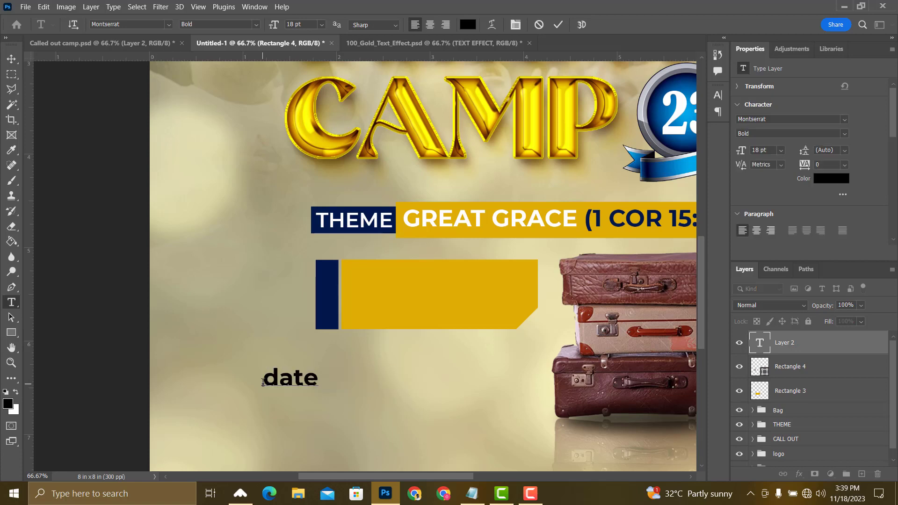
pyautogui.hotkey('ctrl', 'Return')
pyautogui.click(718, 96)
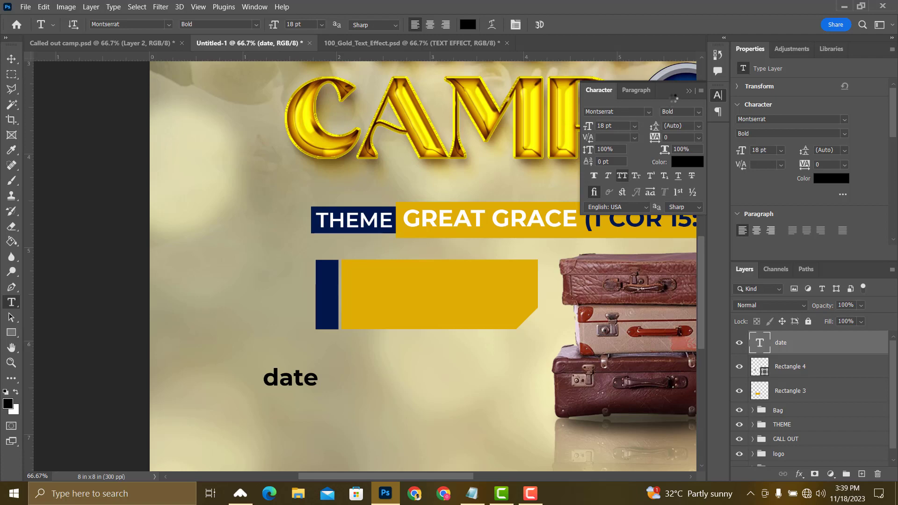
pyautogui.click(688, 91)
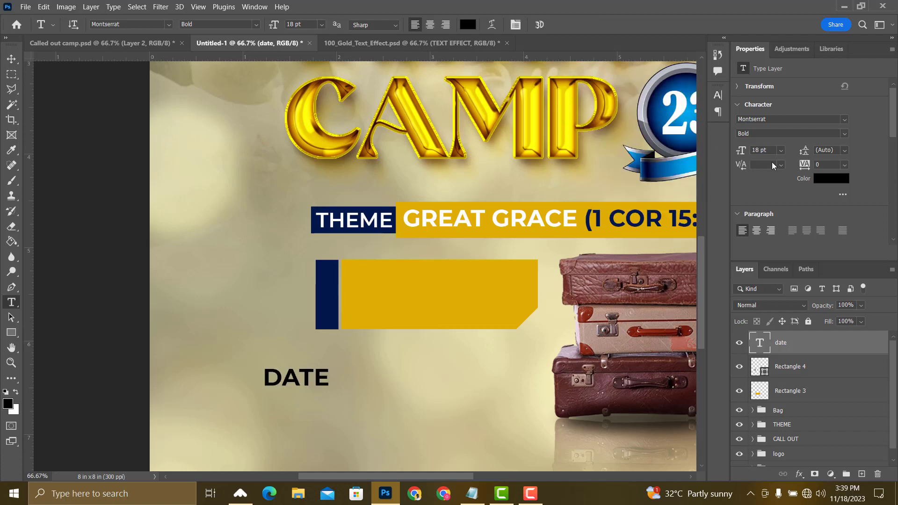
# Change the DATE text colour to the off-white #f9f3f3.
pyautogui.click(822, 177)
pyautogui.click(544, 132)
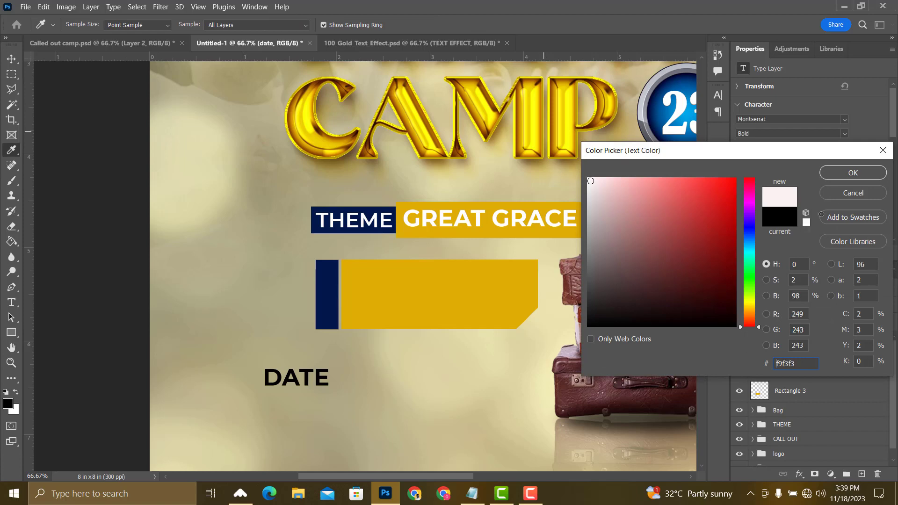
pyautogui.click(842, 174)
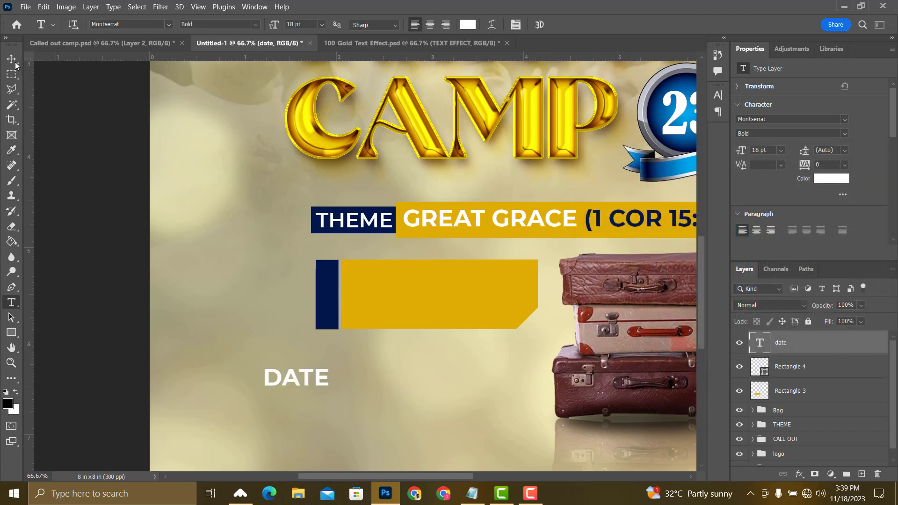
pyautogui.click(13, 61)
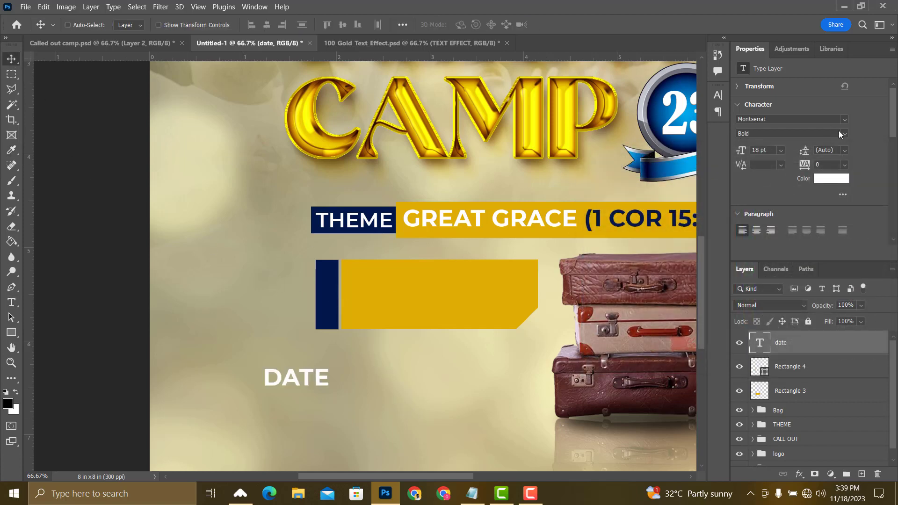
# Set the DATE text to Montserrat Medium at 14 pt.
pyautogui.click(842, 133)
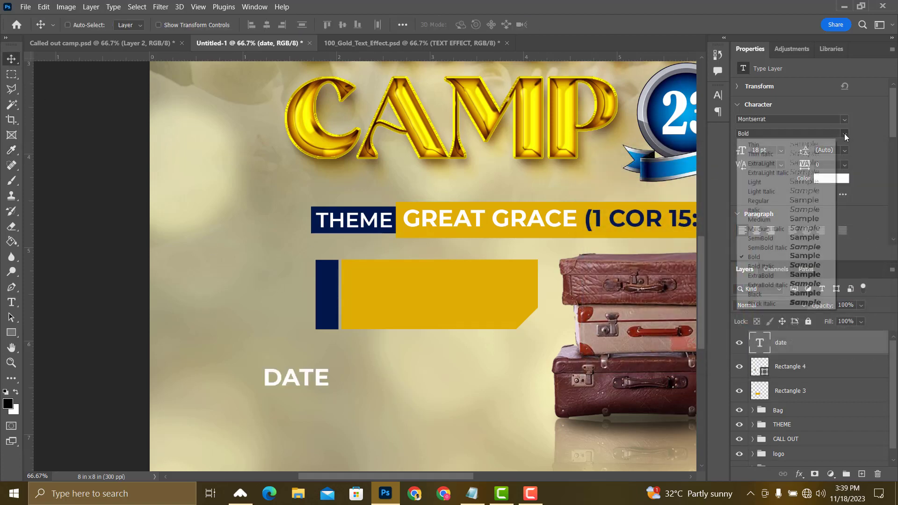
pyautogui.click(764, 220)
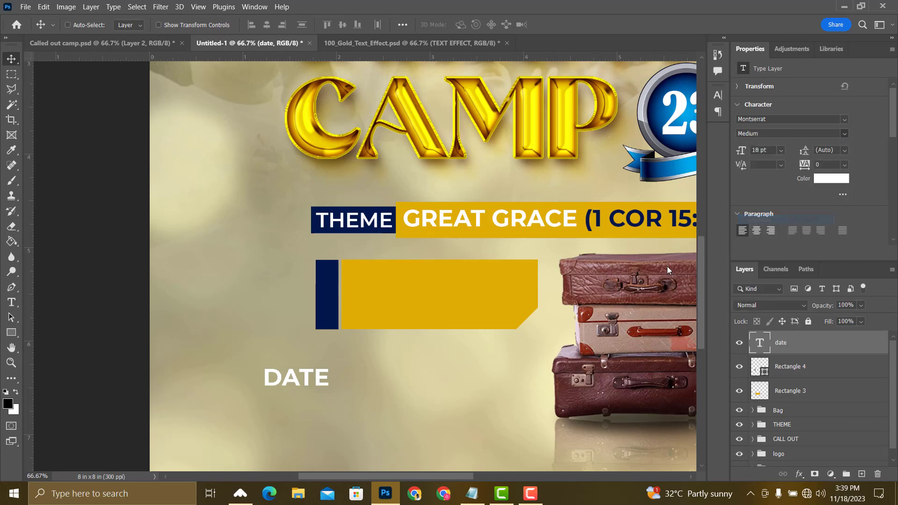
pyautogui.click(780, 153)
pyautogui.click(767, 230)
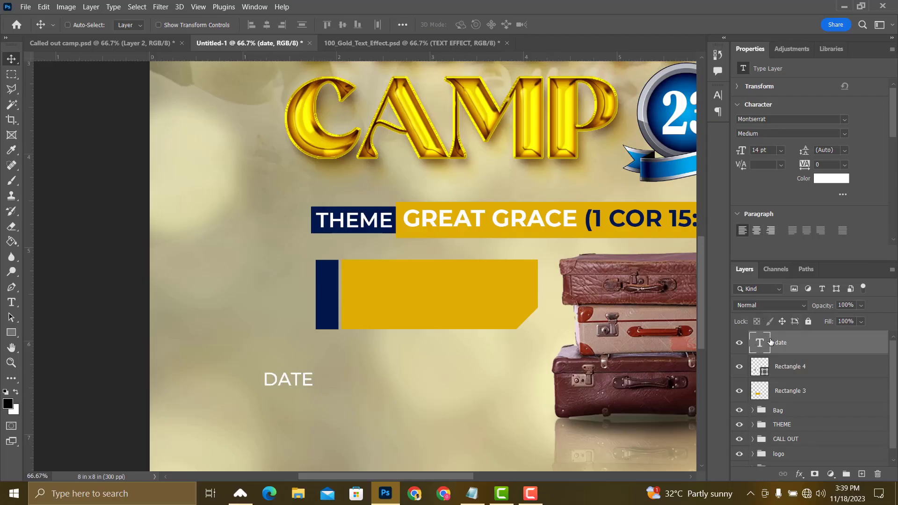
# Rotate the DATE text by -90° and place it on the narrow navy bar beside the gold box.
pyautogui.hotkey('ctrl', 't')
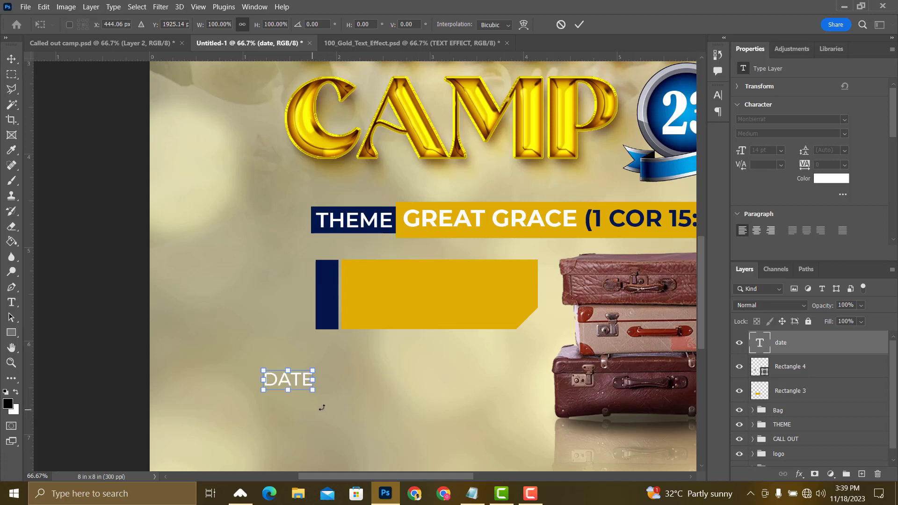
pyautogui.moveTo(330, 404); pyautogui.dragTo(306, 351)
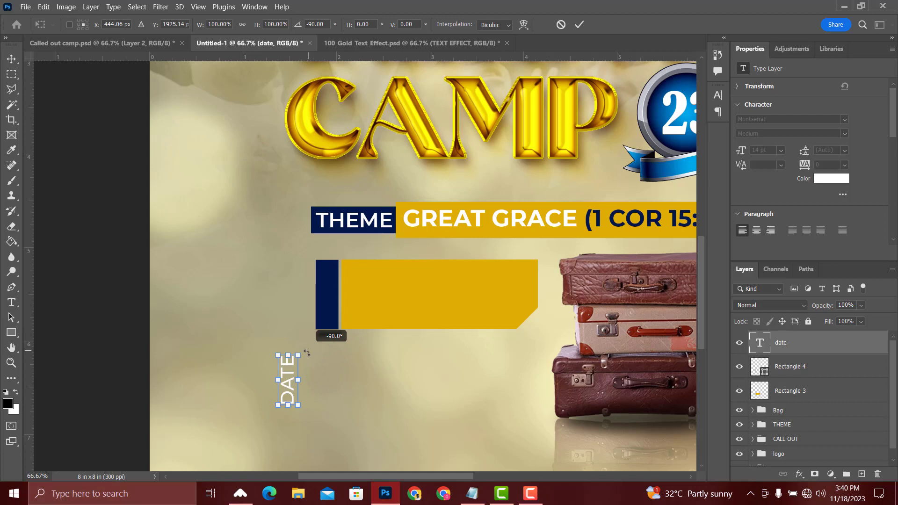
pyautogui.press('Return')
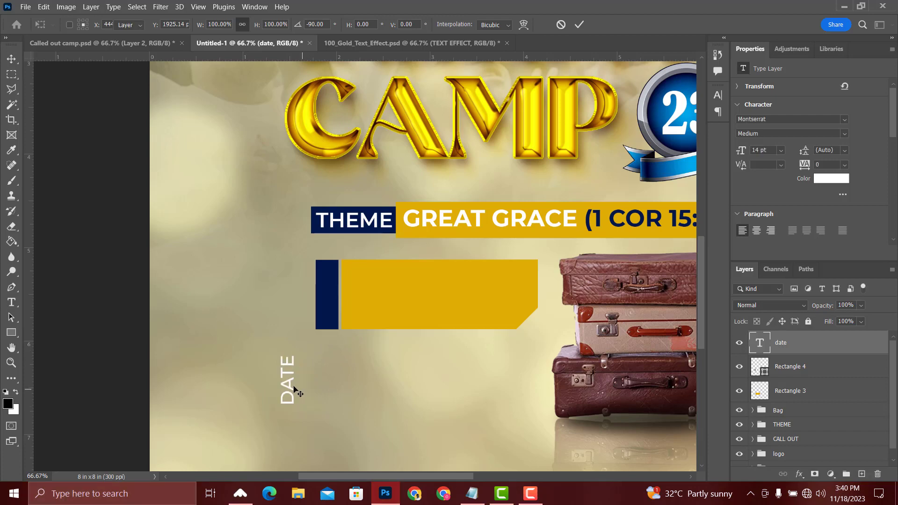
pyautogui.moveTo(294, 388); pyautogui.dragTo(333, 303)
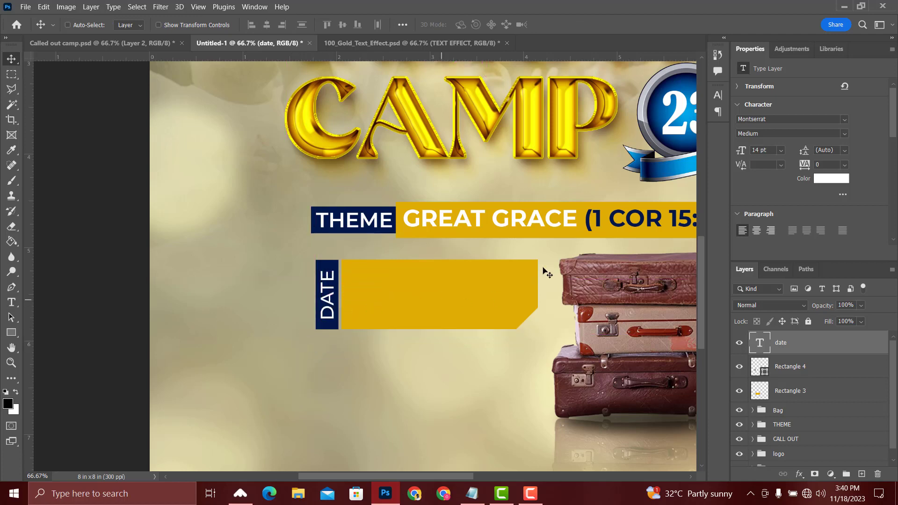
# Reduce the DATE text to 12 pt and nudge it up to centre it vertically in the navy bar.
pyautogui.click(779, 154)
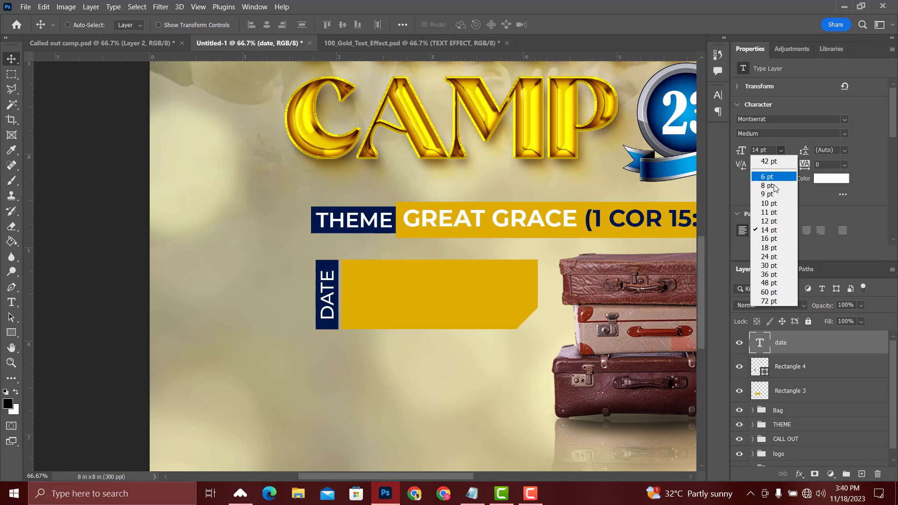
pyautogui.click(767, 221)
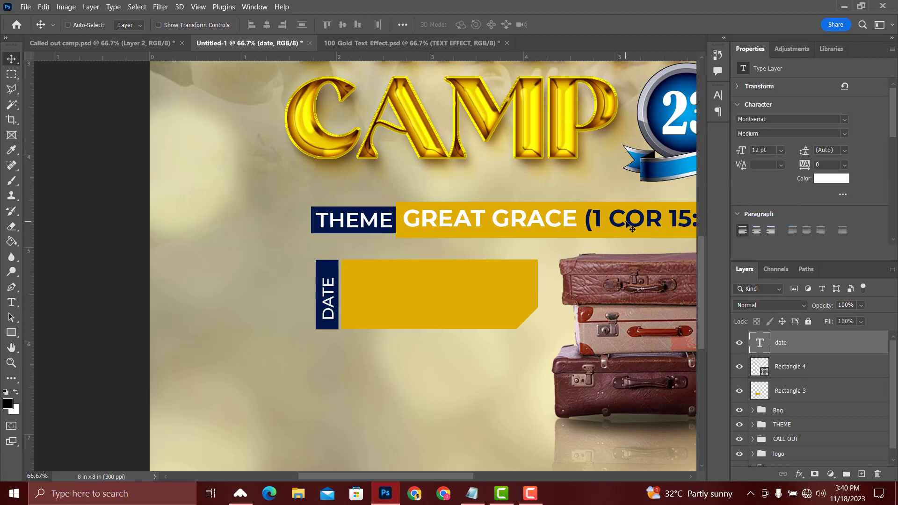
pyautogui.press('Up')
pyautogui.press('Up')
pyautogui.press('Up')
pyautogui.press('Up')
pyautogui.press('Up')
pyautogui.press('Up')
pyautogui.press('Up')
pyautogui.press('Up')
pyautogui.press('Up')
pyautogui.press('Up')
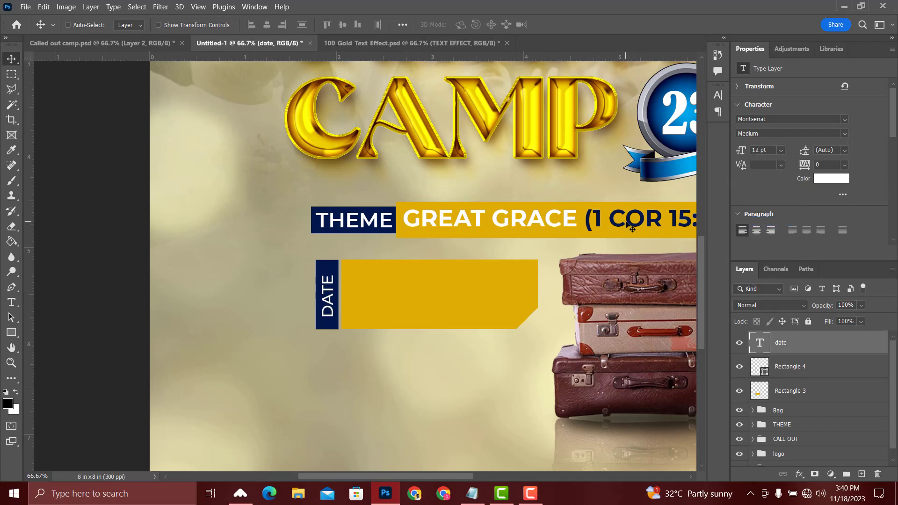
pyautogui.press('Up')
pyautogui.press('Up')
pyautogui.scroll(1, 522, 328)
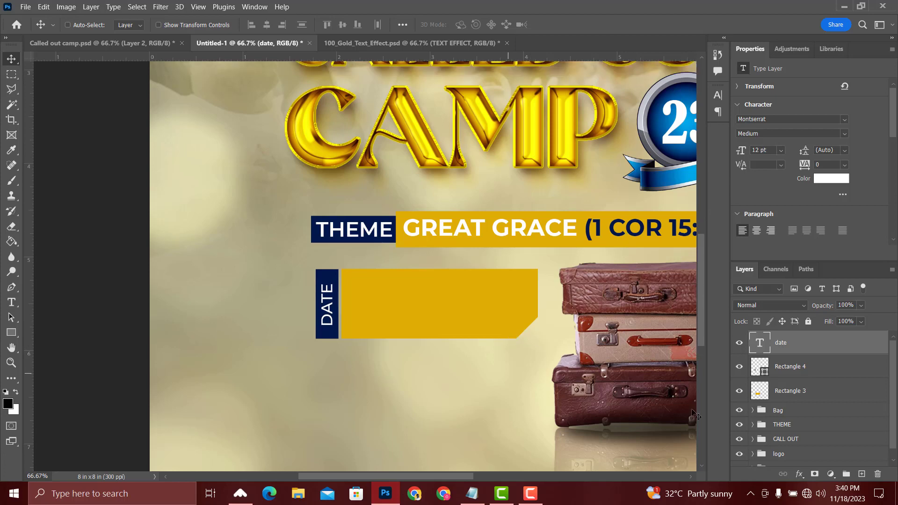
# Shift the DATE text and both rectangles together to line up with the starting edge of the navy THEME box.
pyautogui.keyDown('shift'); pyautogui.click(805, 391); pyautogui.keyUp('shift')
pyautogui.hotkey('shift', 'Left')
pyautogui.press('Left')
pyautogui.press('Left')
pyautogui.press('Left')
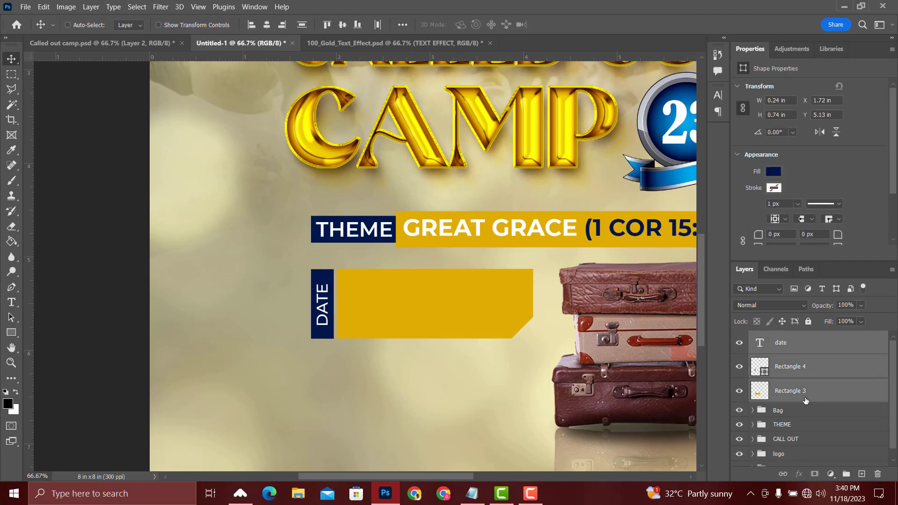
pyautogui.press('Right')
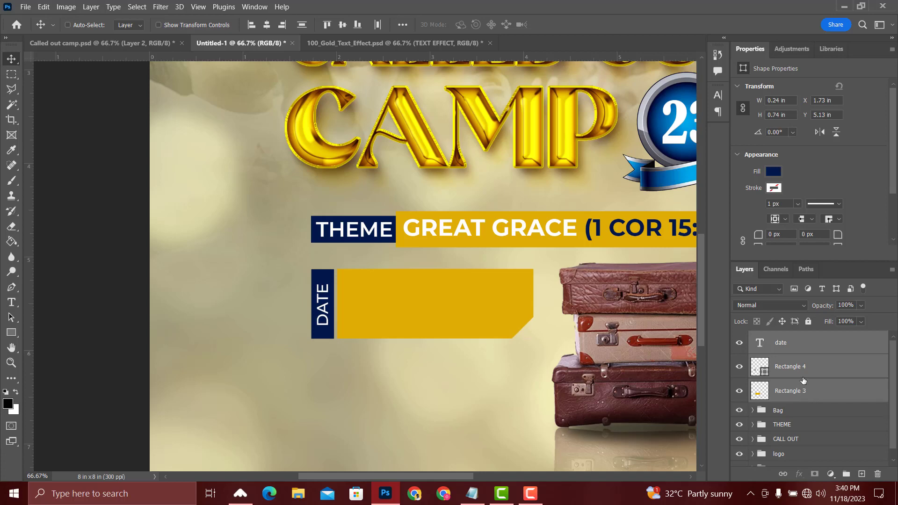
# Copy "18th to 21st" from the Notepad notes into a new text layer below the gold box in Photoshop.
pyautogui.click(810, 354)
pyautogui.click(472, 494)
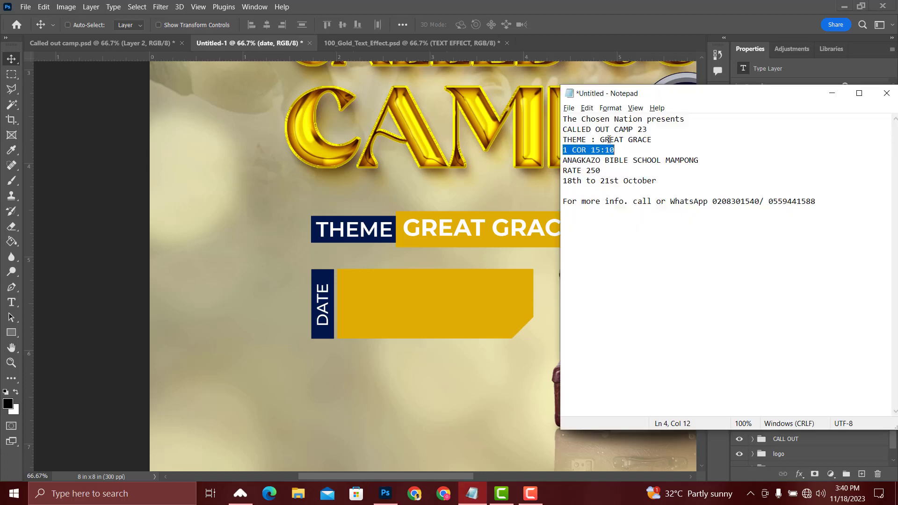
pyautogui.moveTo(621, 182); pyautogui.dragTo(562, 183)
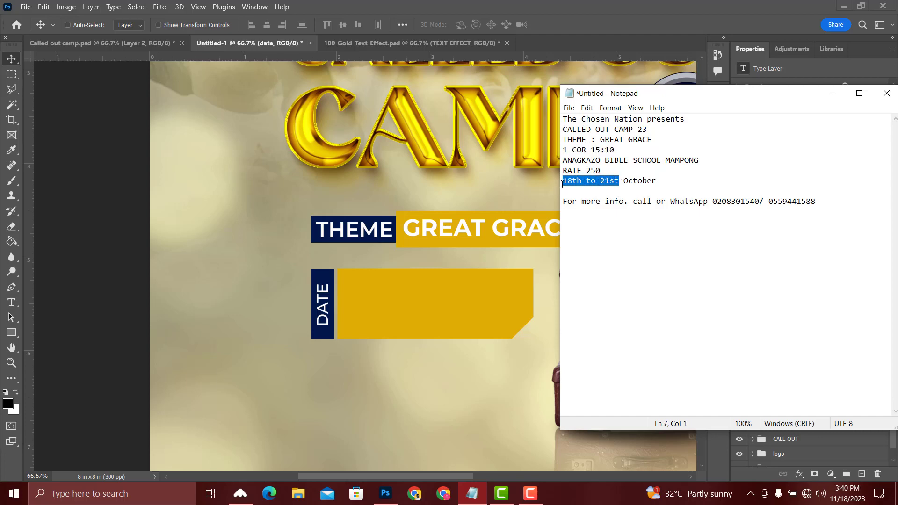
pyautogui.click(368, 334)
pyautogui.press('t')
pyautogui.click(365, 390)
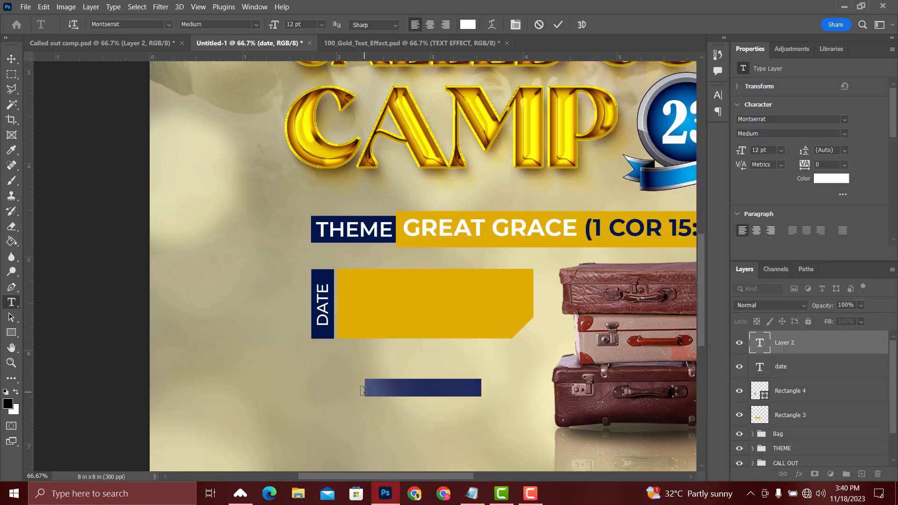
pyautogui.hotkey('ctrl', 'Return')
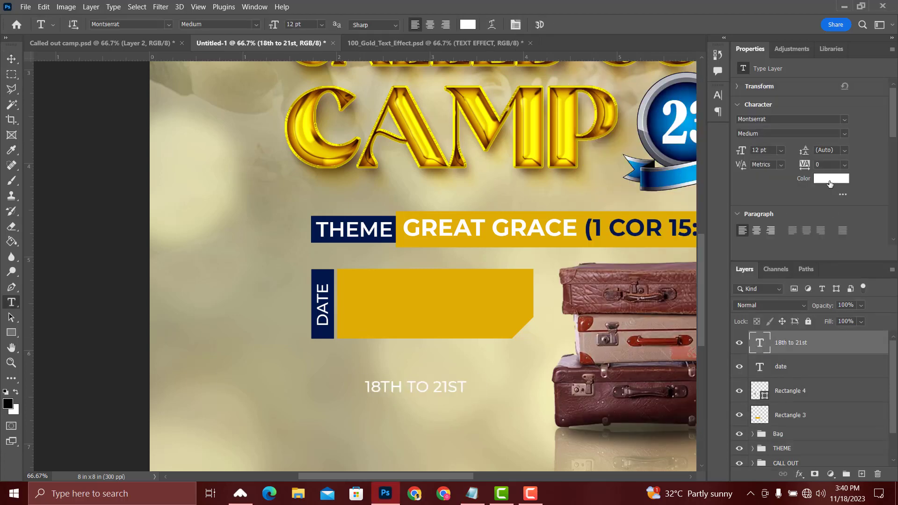
# Move the 18TH TO 21ST text onto the gold box and delete the word "to", leaving a gap between the dates.
pyautogui.press('v')
pyautogui.moveTo(439, 378); pyautogui.dragTo(429, 291)
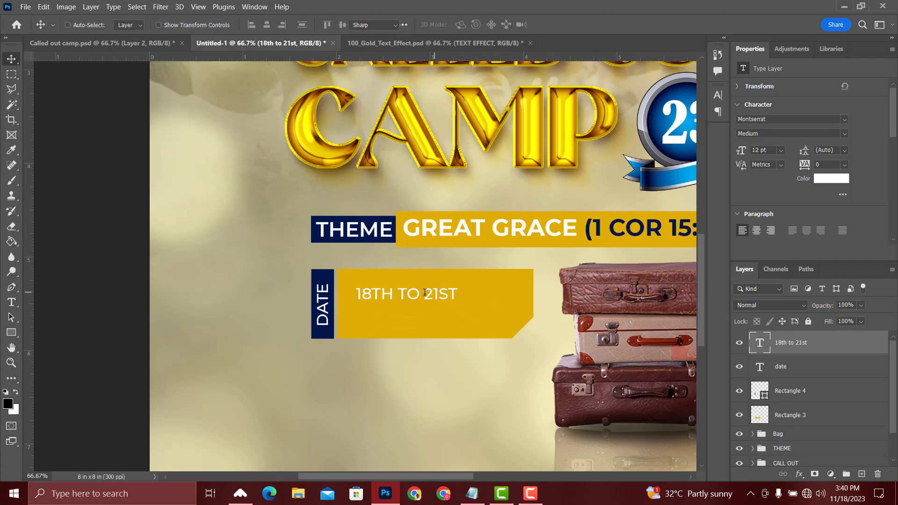
pyautogui.press('t')
pyautogui.click(418, 292)
pyautogui.press('BackSpace')
pyautogui.press('BackSpace')
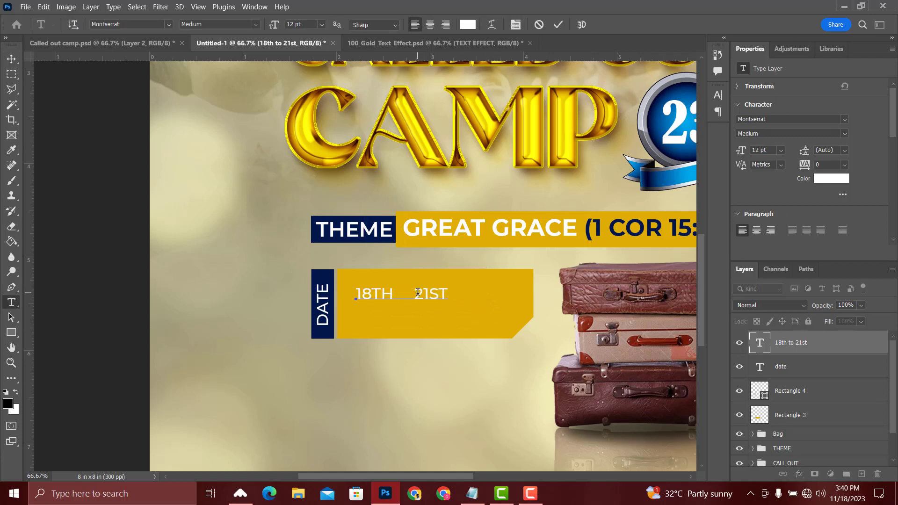
pyautogui.hotkey('ctrl', 'Return')
# Set the font size of the 18TH 21ST text to 16 pt.
pyautogui.click(781, 149)
pyautogui.click(768, 229)
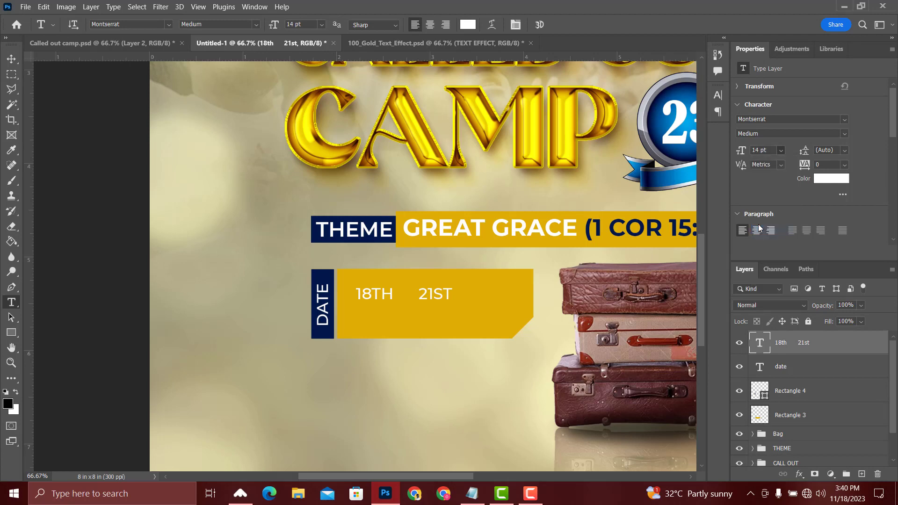
pyautogui.click(780, 150)
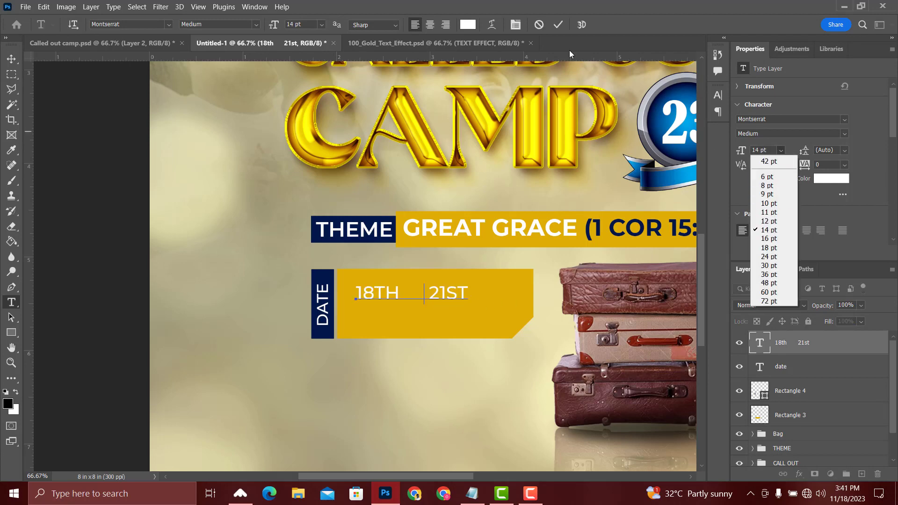
pyautogui.click(759, 109)
pyautogui.hotkey('ctrl', 'Return')
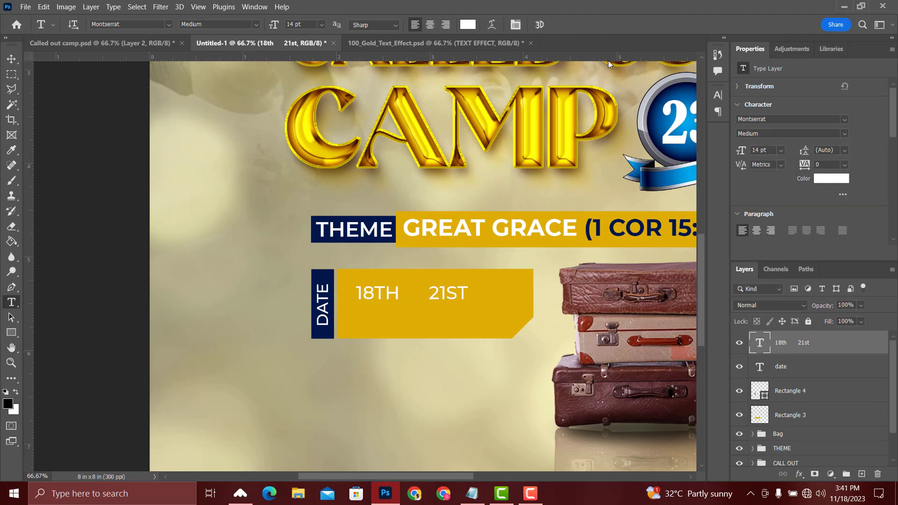
pyautogui.click(780, 152)
pyautogui.click(770, 239)
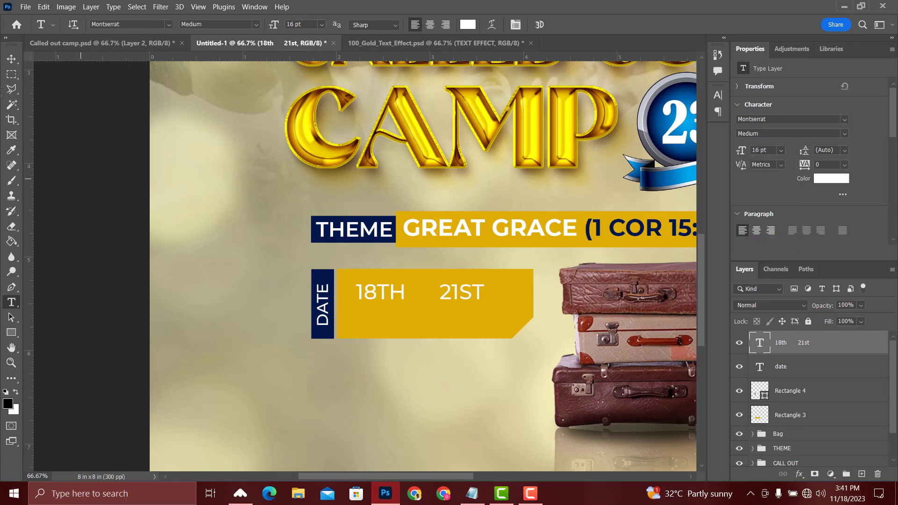
# Position the 18TH 21ST text in the upper part of the gold box, just beside the navy DATE bar.
pyautogui.press('v')
pyautogui.moveTo(405, 290); pyautogui.dragTo(394, 285)
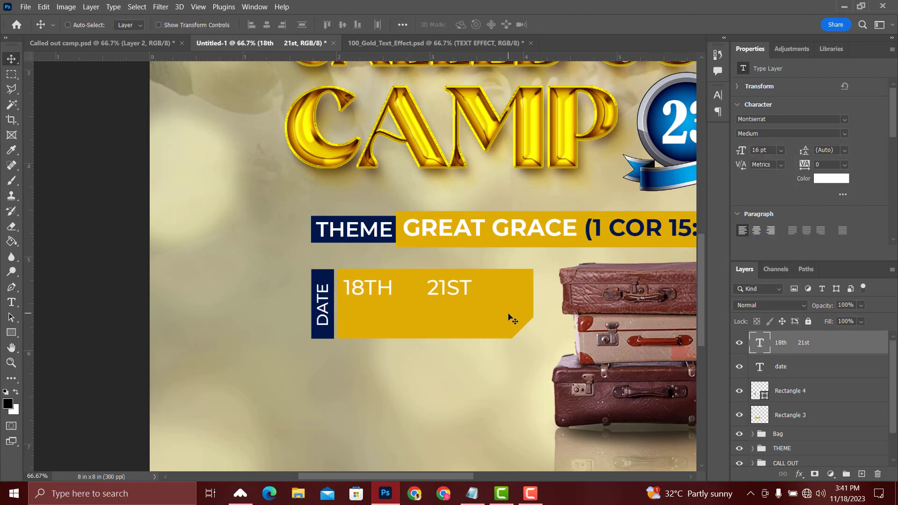
pyautogui.press('Up')
pyautogui.press('Up')
pyautogui.press('Right')
pyautogui.press('Right')
pyautogui.press('Right')
pyautogui.press('Up')
pyautogui.press('Up')
pyautogui.press('Up')
pyautogui.press('Up')
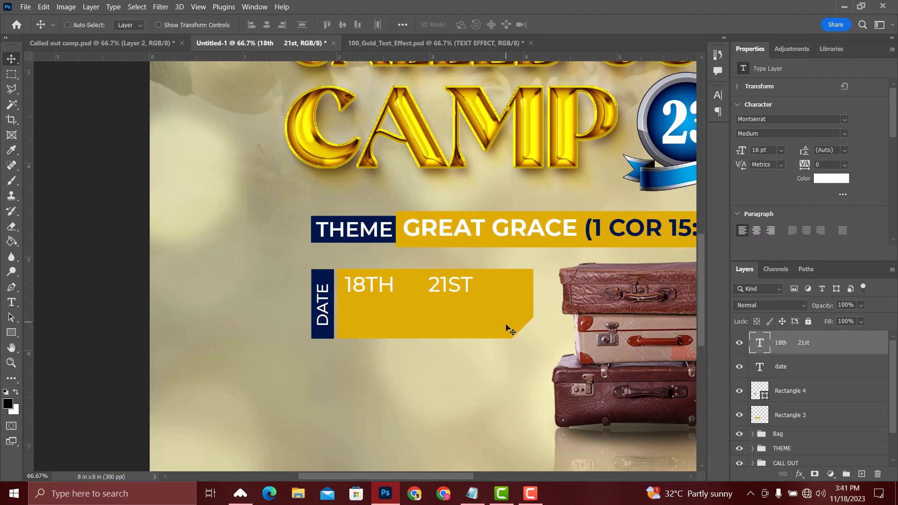
pyautogui.press('Right')
pyautogui.press('Down')
pyautogui.press('Down')
pyautogui.press('Down')
pyautogui.press('Down')
pyautogui.press('Down')
pyautogui.press('Down')
pyautogui.press('Down')
pyautogui.press('Down')
pyautogui.press('Down')
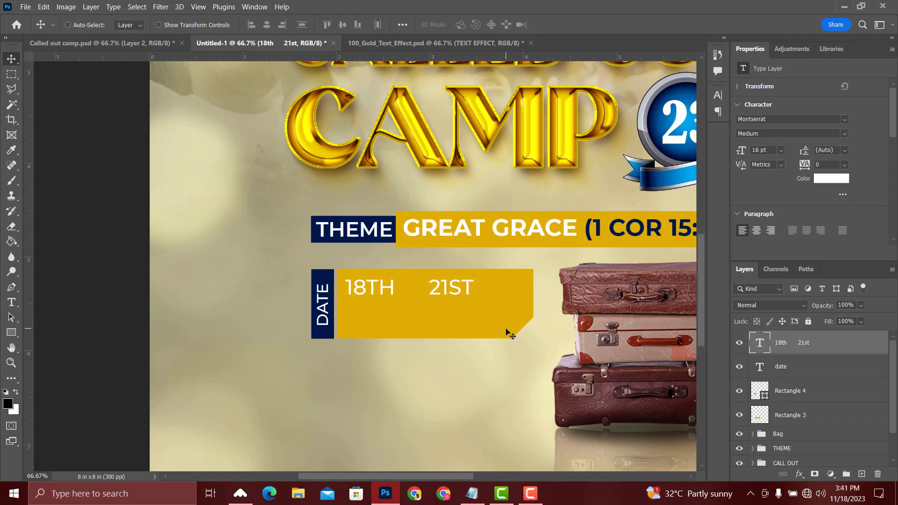
# Copy "October" from the Notepad notes into a new text layer below the gold box in Photoshop.
pyautogui.click(472, 493)
pyautogui.moveTo(624, 181); pyautogui.dragTo(657, 180)
pyautogui.hotkey('ctrl', 'c')
pyautogui.click(395, 375)
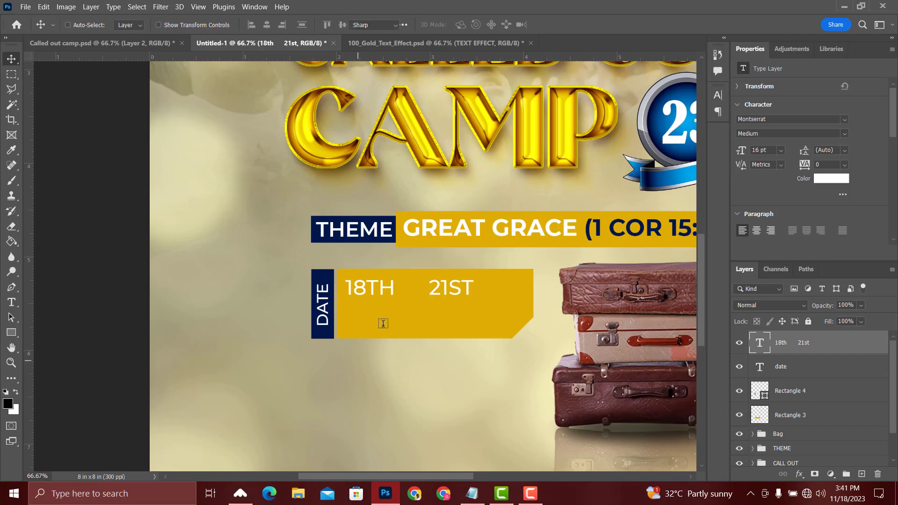
pyautogui.press('t')
pyautogui.click(361, 396)
pyautogui.hotkey('ctrl', 'v')
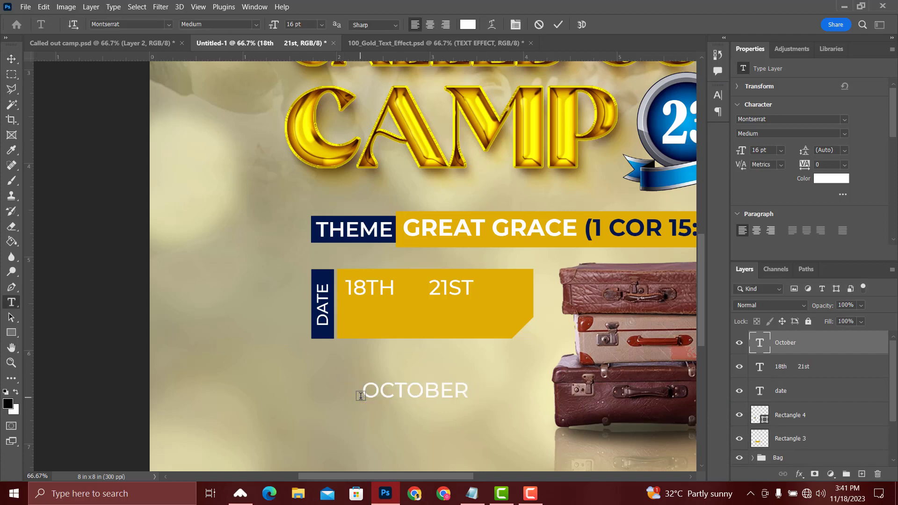
pyautogui.hotkey('ctrl', 'Return')
# Enlarge the OCTOBER text to 21 pt and place it under the dates inside the gold box, starting at the same edge.
pyautogui.press('v')
pyautogui.moveTo(436, 396); pyautogui.dragTo(428, 338)
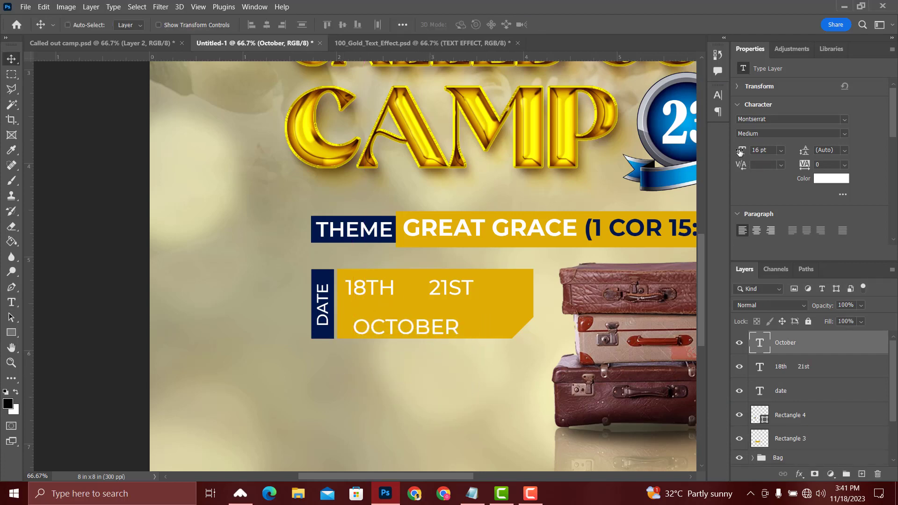
pyautogui.moveTo(741, 149); pyautogui.dragTo(753, 150)
pyautogui.moveTo(448, 329); pyautogui.dragTo(440, 322)
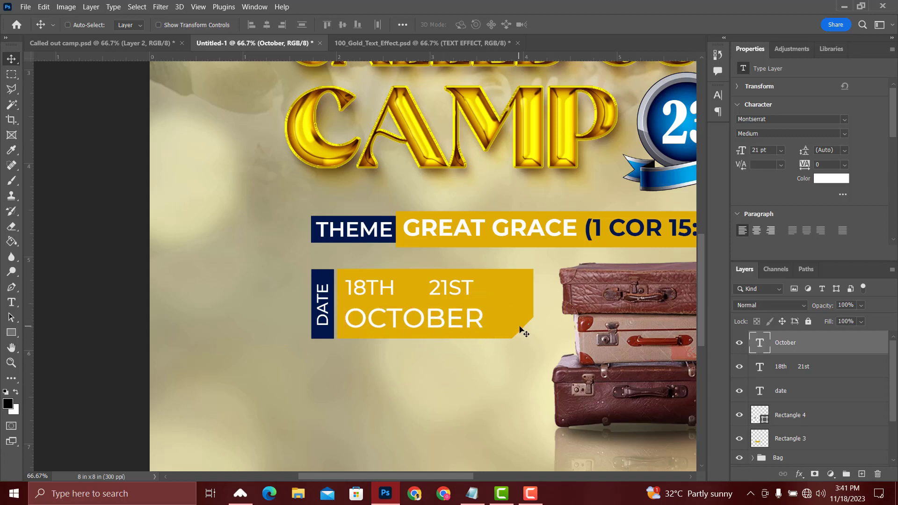
# Select the 18TH 21ST text layer and set its font size to 18 pt.
pyautogui.rightClick(439, 291)
pyautogui.click(461, 297)
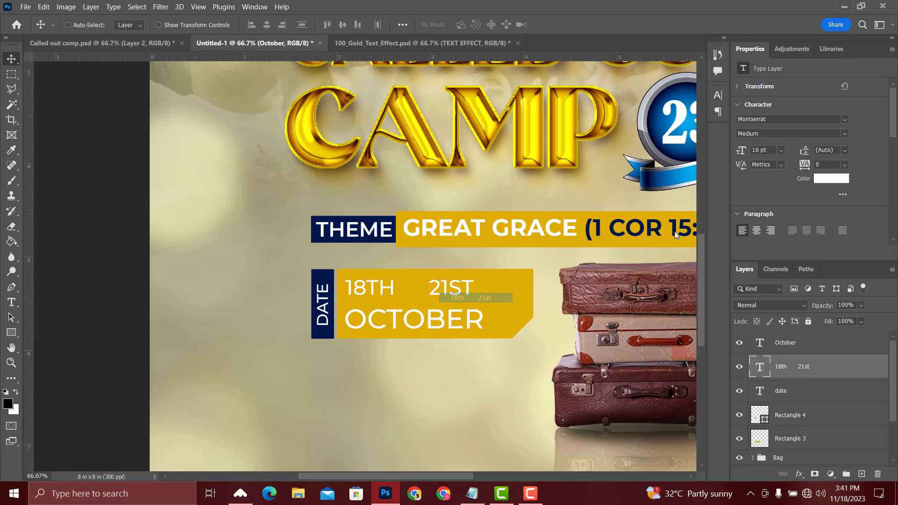
pyautogui.click(781, 150)
pyautogui.click(761, 248)
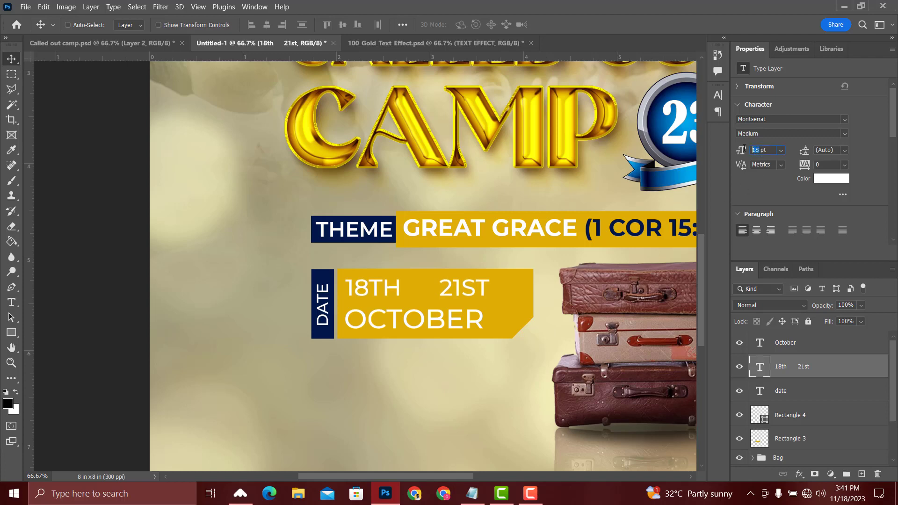
# Reduce the 18TH 21ST text's font size to 17.2 pt so it matches the width of OCTOBER.
pyautogui.write('17.5')
pyautogui.press('Return')
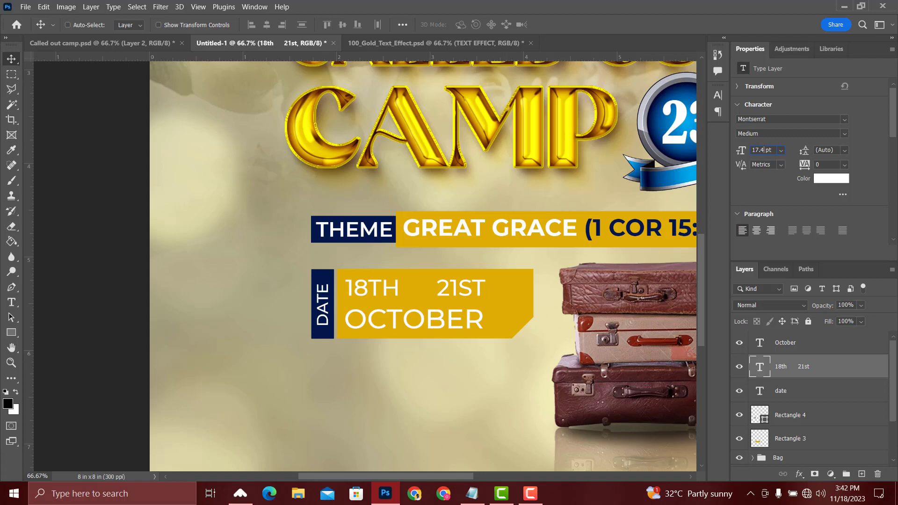
pyautogui.press('Return')
pyautogui.press('Return')
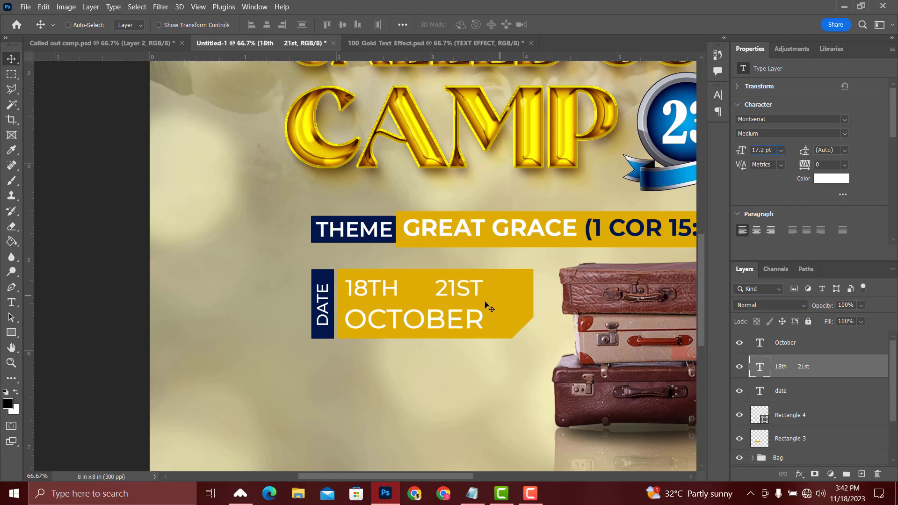
pyautogui.scroll(-1, 507, 317)
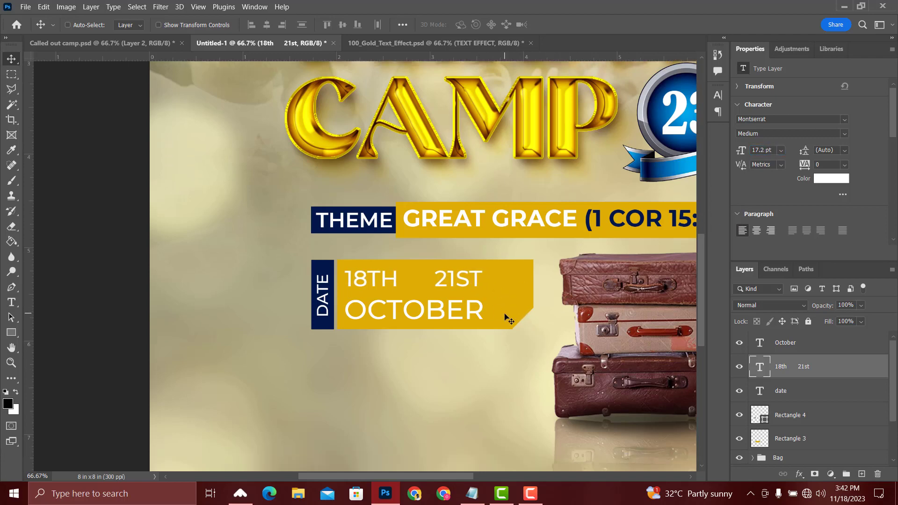
pyautogui.scroll(3, 510, 318)
# Set both the 18TH 21ST and OCTOBER texts to the Montserrat SemiBold weight.
pyautogui.click(790, 133)
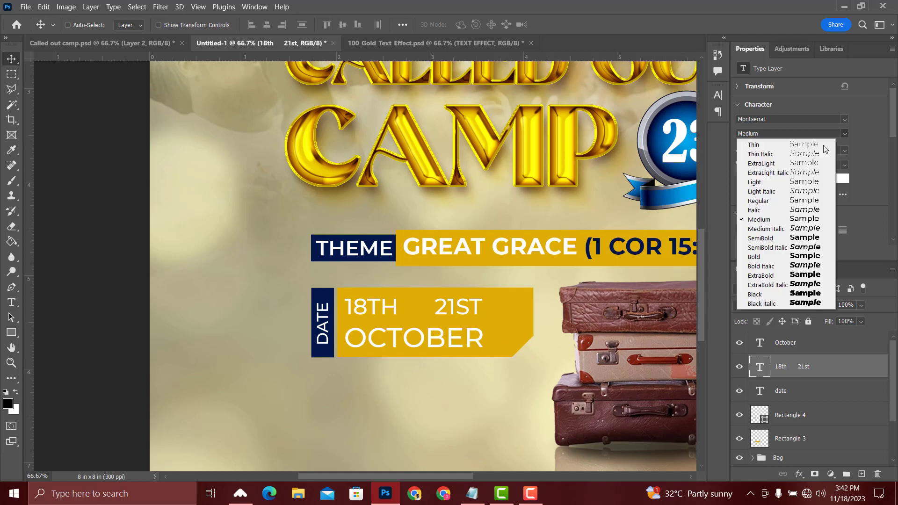
pyautogui.click(767, 238)
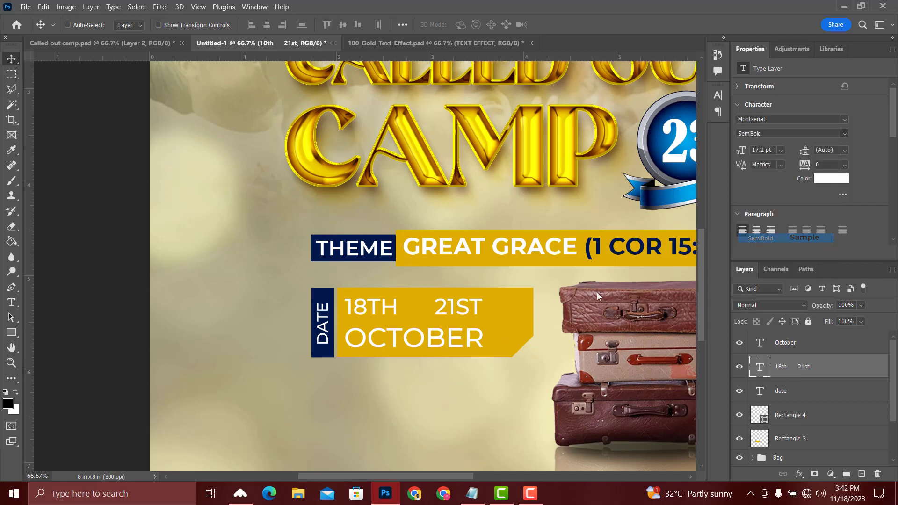
pyautogui.click(844, 136)
pyautogui.click(783, 239)
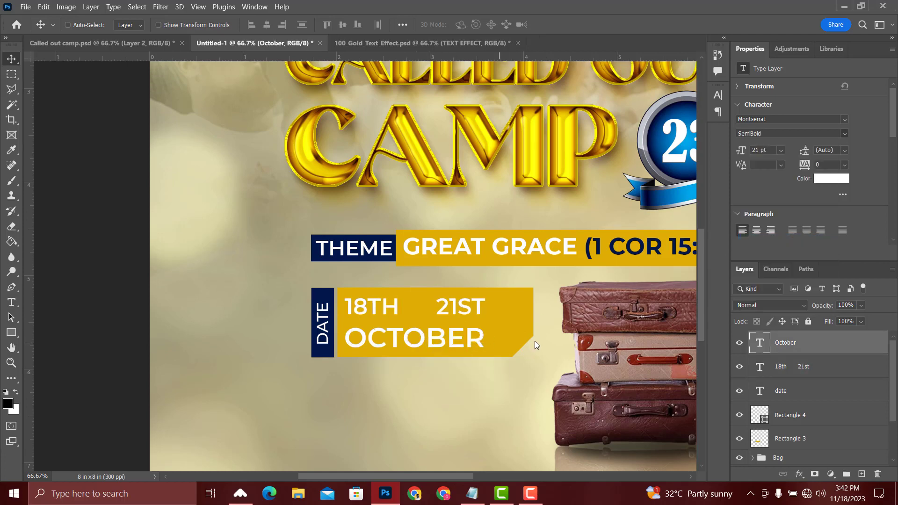
# Add a new text layer below the gold box with "20" on one line and "23" beneath it.
pyautogui.press('t')
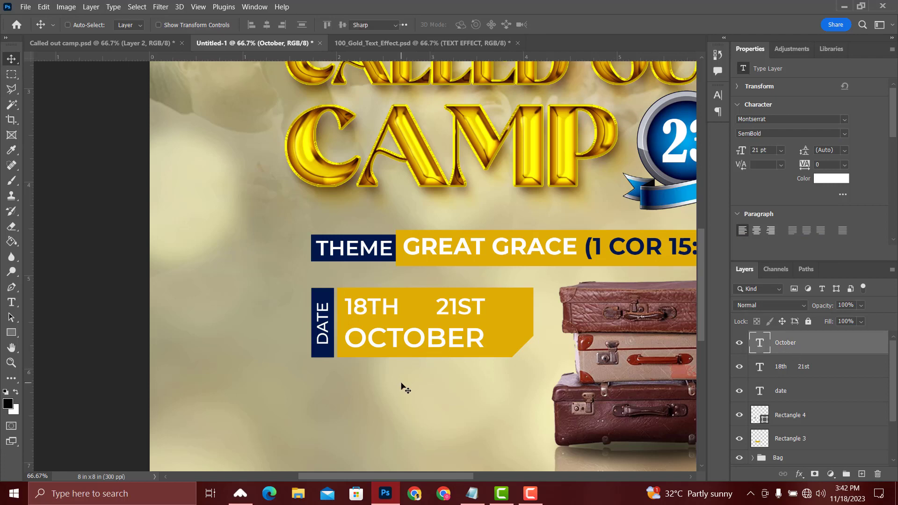
pyautogui.click(401, 383)
pyautogui.write('20')
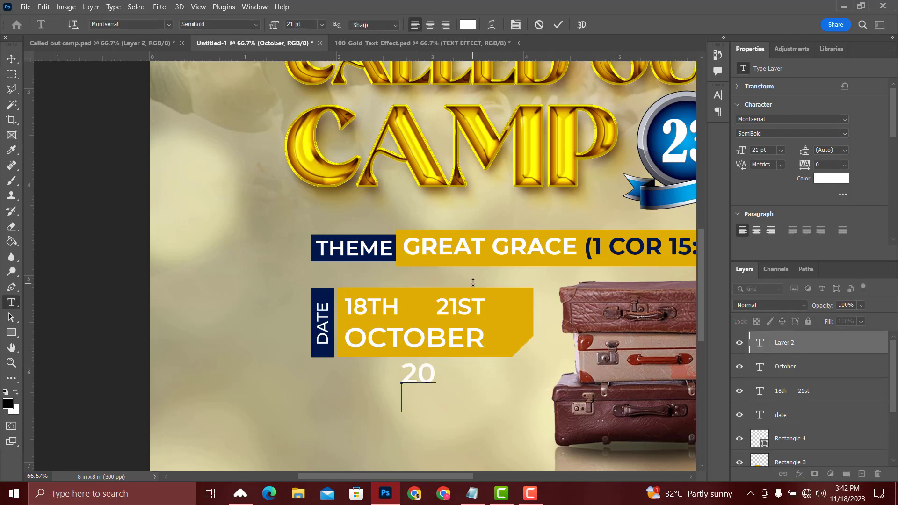
pyautogui.press('Return')
pyautogui.write('23')
pyautogui.hotkey('ctrl', 'Return')
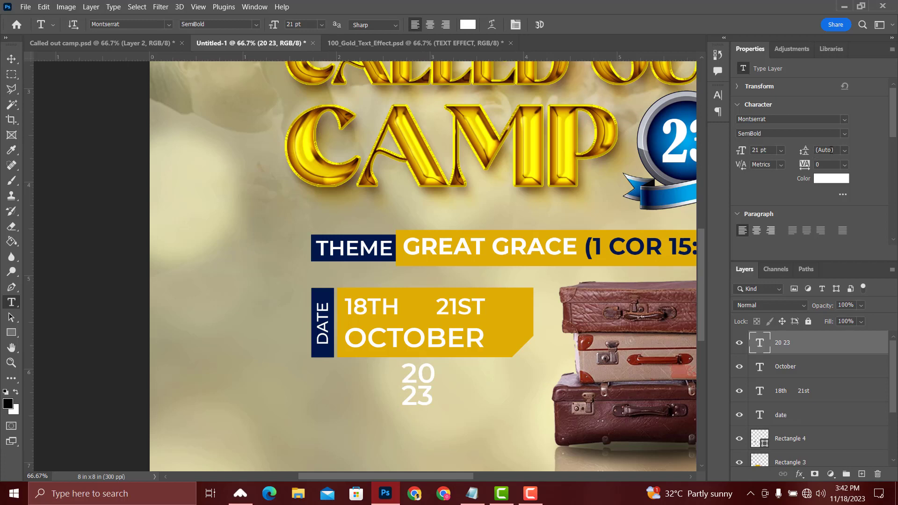
# Set the 20 23 text's leading to 21 pt and move it beside the dates inside the gold box.
pyautogui.doubleClick(832, 150)
pyautogui.write('21')
pyautogui.press('Return')
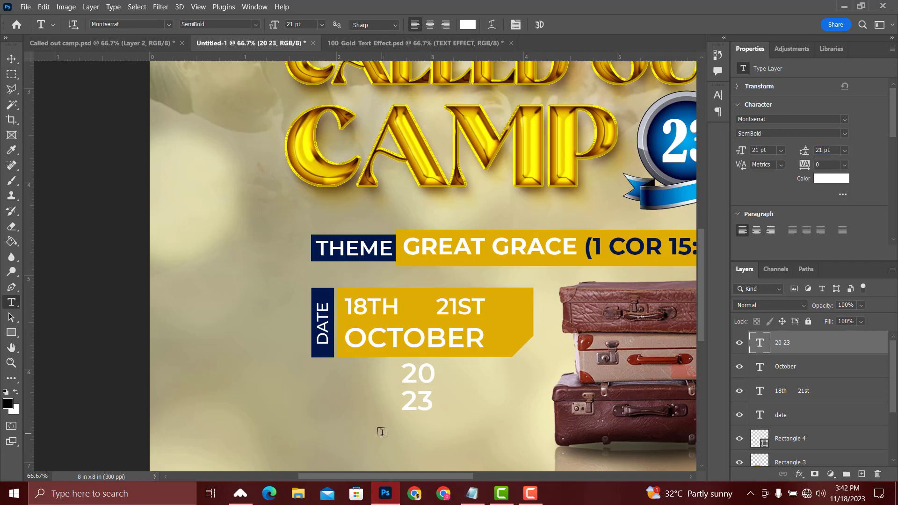
pyautogui.press('v')
pyautogui.moveTo(426, 413); pyautogui.dragTo(515, 349)
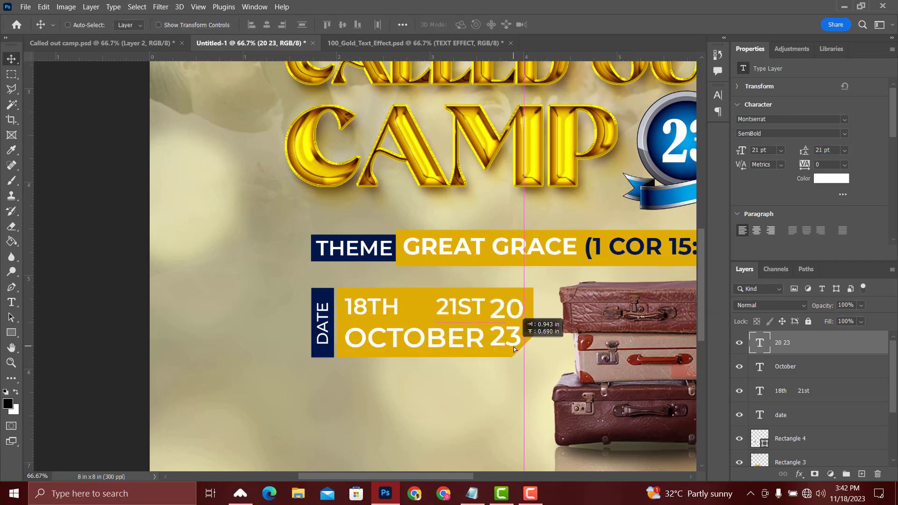
# Nudge the OCTOBER and 18TH 21ST texts together slightly left inside the gold box.
pyautogui.rightClick(399, 338)
pyautogui.click(799, 366)
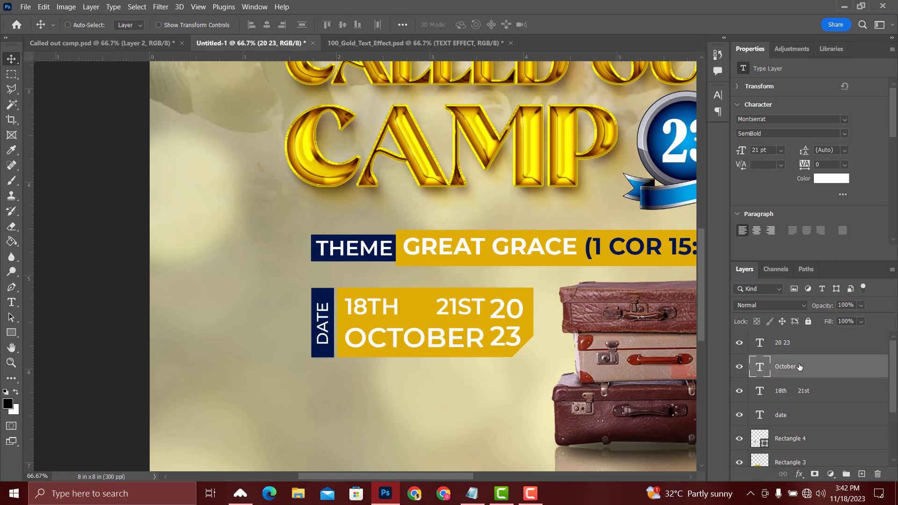
pyautogui.keyDown('ctrl'); pyautogui.click(770, 410); pyautogui.keyUp('ctrl')
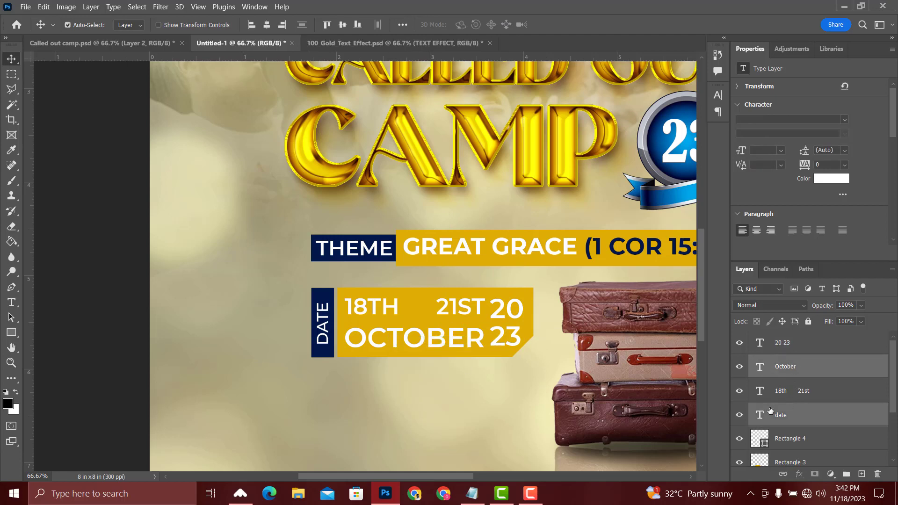
pyautogui.hotkey('ctrl', 'Left')
pyautogui.hotkey('ctrl', 'Left')
pyautogui.hotkey('ctrl', 'Left')
pyautogui.hotkey('ctrl', 'Left')
pyautogui.hotkey('ctrl', 'Left')
pyautogui.hotkey('ctrl', 'Left')
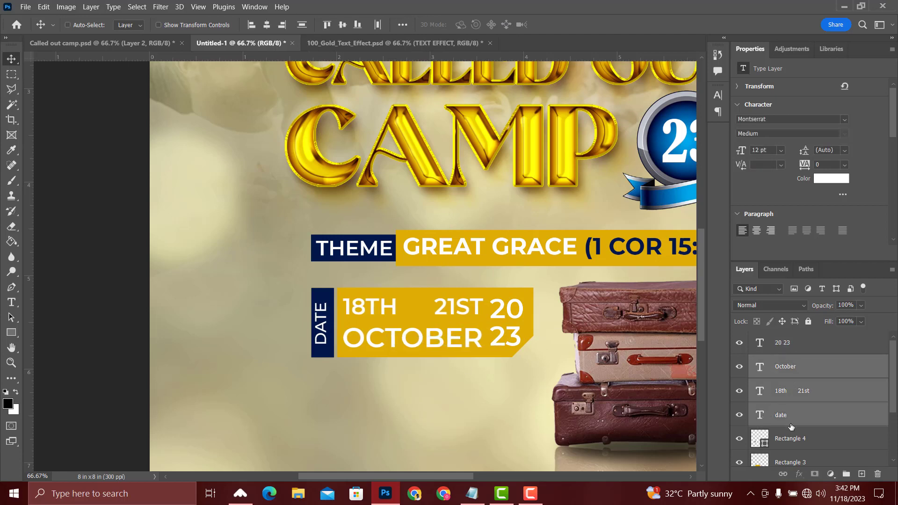
pyautogui.click(790, 421)
# Select the 20 23 text and nudge it slightly left, closer to the dates.
pyautogui.keyDown('ctrl'); pyautogui.click(517, 338); pyautogui.keyUp('ctrl')
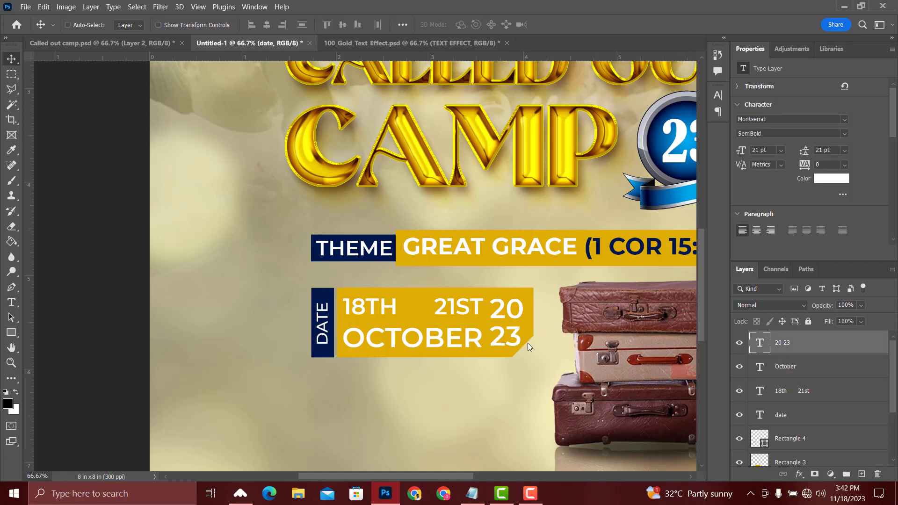
pyautogui.press('Left')
pyautogui.press('Left')
pyautogui.press('Left')
pyautogui.press('Left')
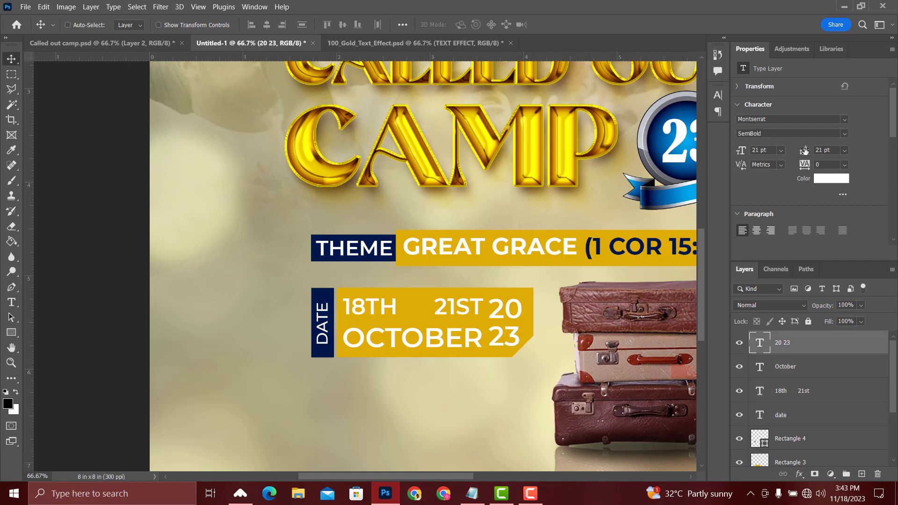
# Set the 20 23 text's font size to 20 pt and its leading to 24 pt so its lines align with the dates and OCTOBER.
pyautogui.moveTo(805, 150); pyautogui.dragTo(806, 154)
pyautogui.press('Up')
pyautogui.press('Up')
pyautogui.press('Up')
pyautogui.press('Up')
pyautogui.press('Up')
pyautogui.press('Up')
pyautogui.press('Up')
pyautogui.press('Up')
pyautogui.press('Up')
pyautogui.press('Up')
pyautogui.press('Up')
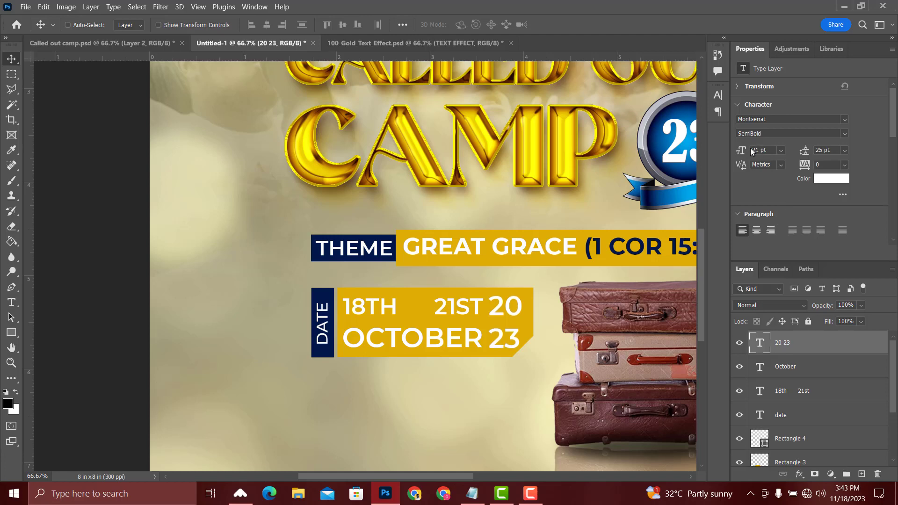
pyautogui.write('20')
pyautogui.press('Return')
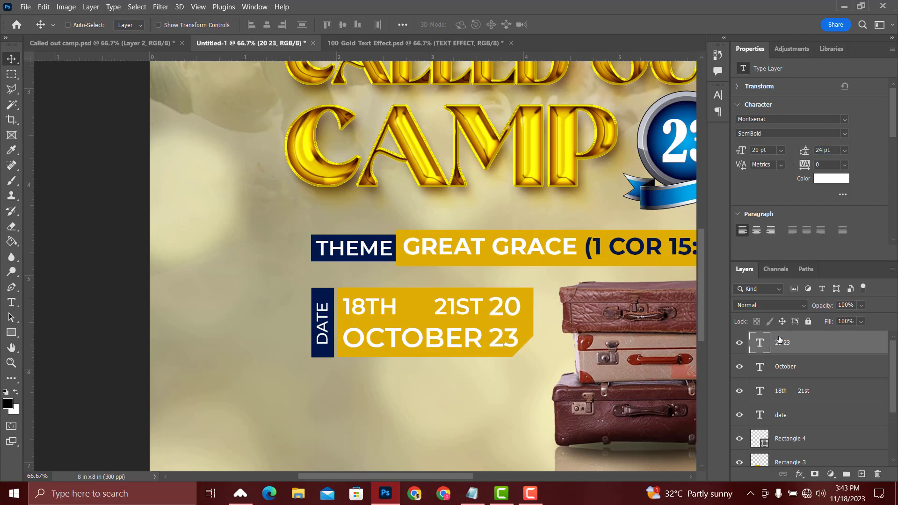
# Recolor the 20 23 and OCTOBER texts navy 01184a, sampled from the DATE bar.
pyautogui.click(831, 179)
pyautogui.click(327, 348)
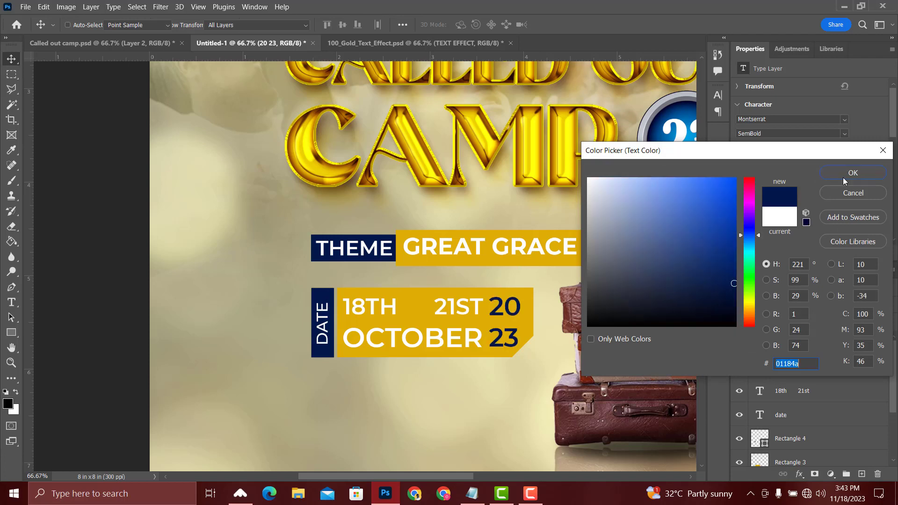
pyautogui.press('Return')
pyautogui.rightClick(436, 347)
pyautogui.click(455, 356)
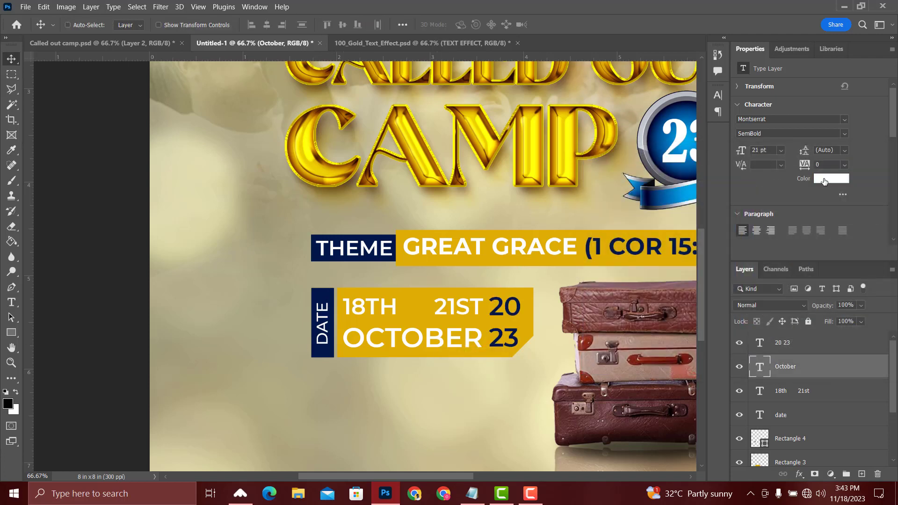
pyautogui.click(828, 178)
pyautogui.click(326, 302)
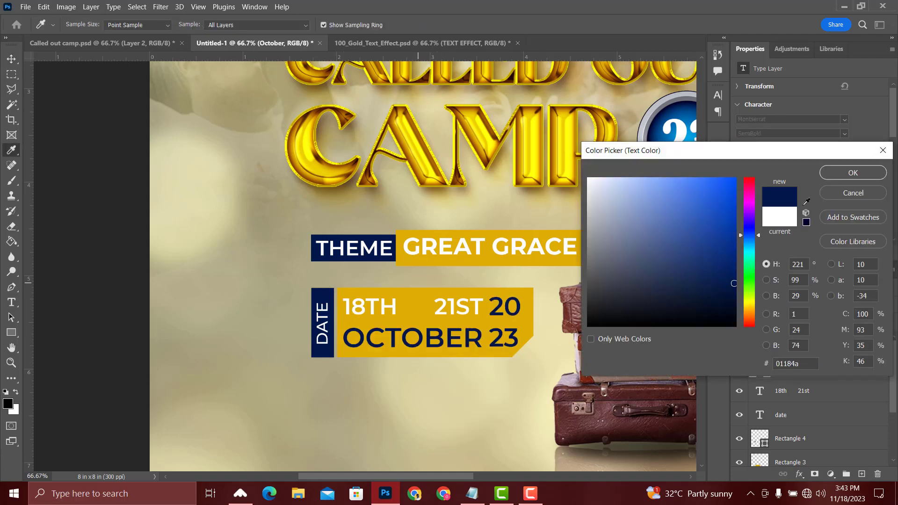
pyautogui.press('Return')
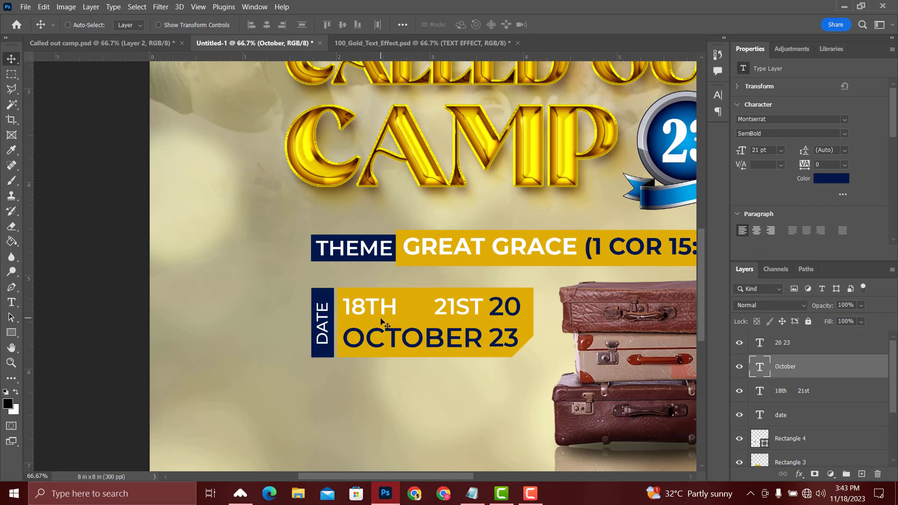
# Draw a black six-sided polygon about 0.96 × 0.83 in, without a stroke, left of the THEME and DATE blocks.
pyautogui.hotkey('alt', ']')
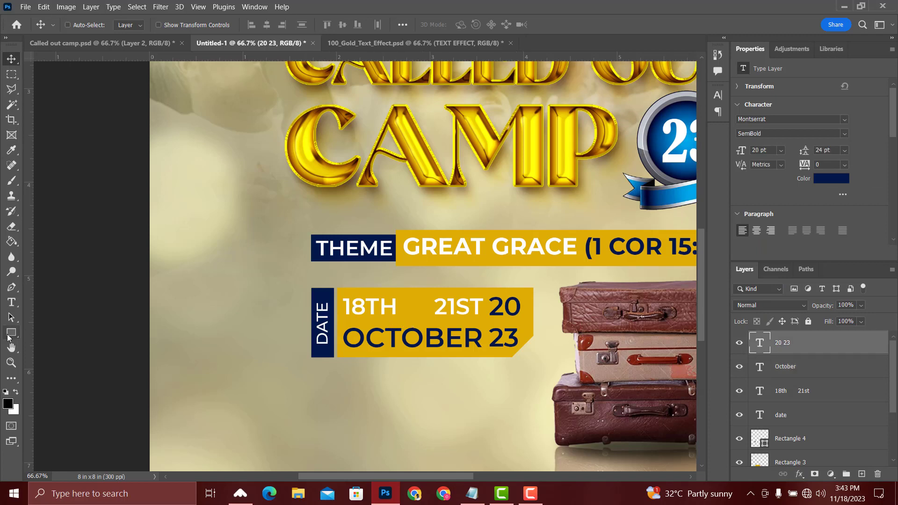
pyautogui.rightClick(7, 337)
pyautogui.click(47, 366)
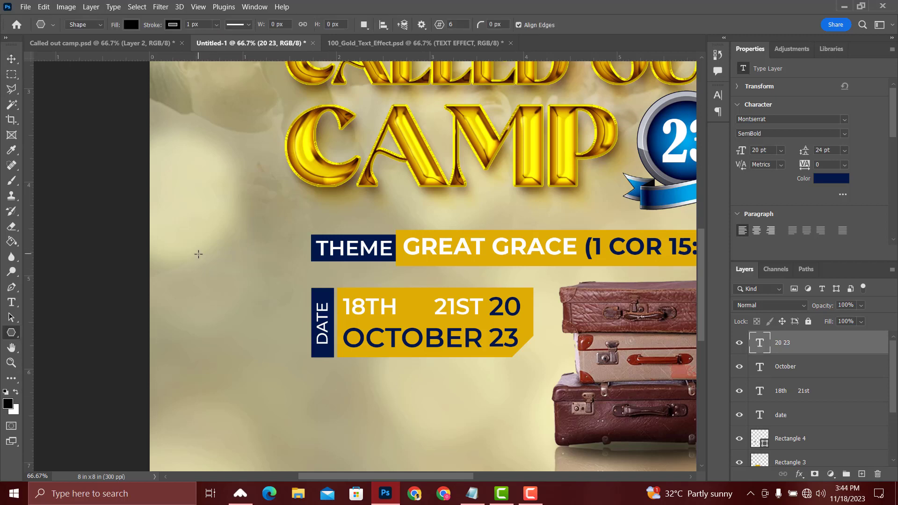
pyautogui.moveTo(182, 234); pyautogui.dragTo(273, 317)
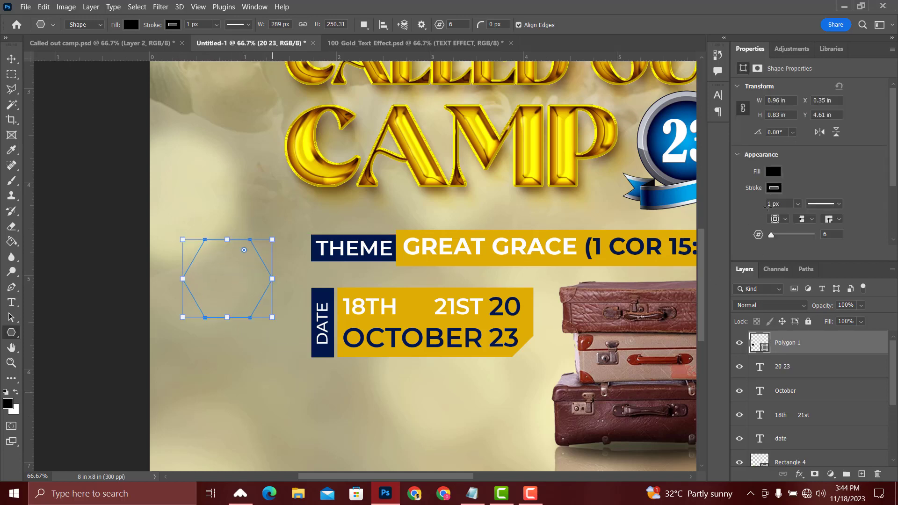
pyautogui.click(774, 188)
pyautogui.click(743, 231)
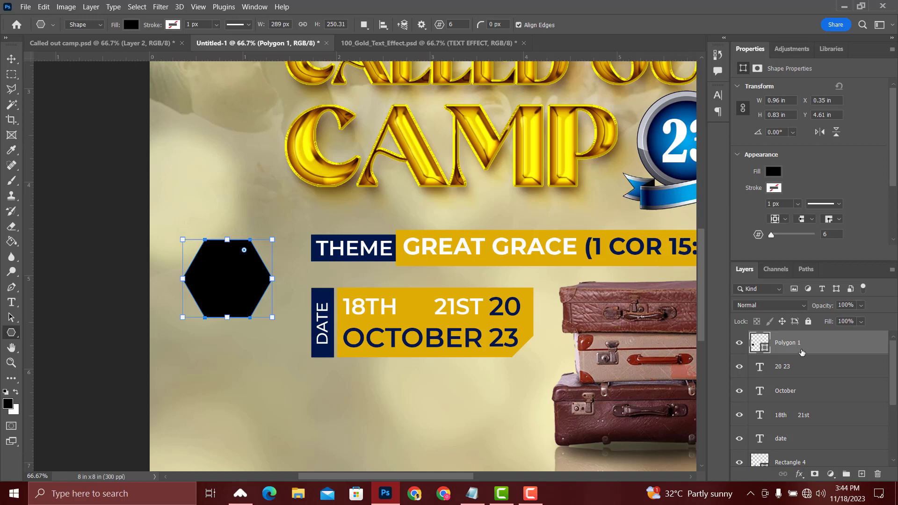
# Duplicate the hexagon, fill the copy with dark gold, and shift it horizontally left by about 0.27 in.
pyautogui.hotkey('ctrl', 'j')
pyautogui.click(776, 174)
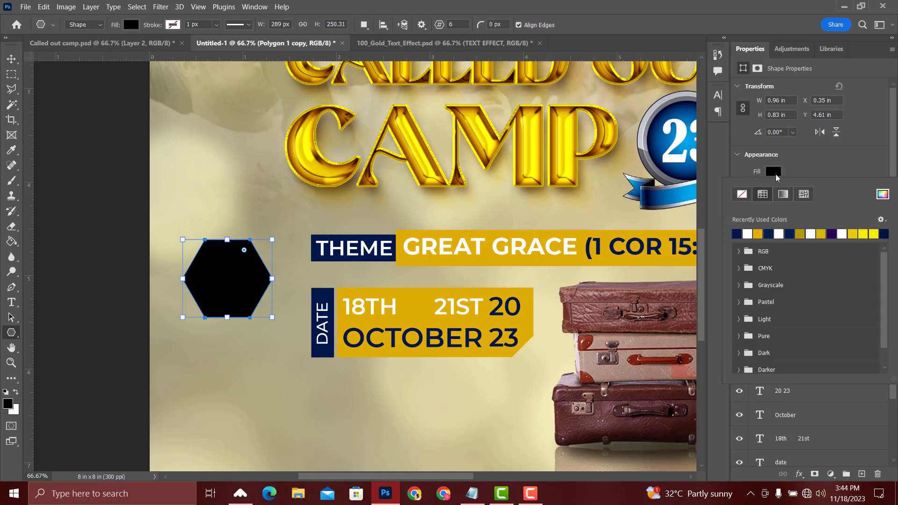
pyautogui.click(799, 233)
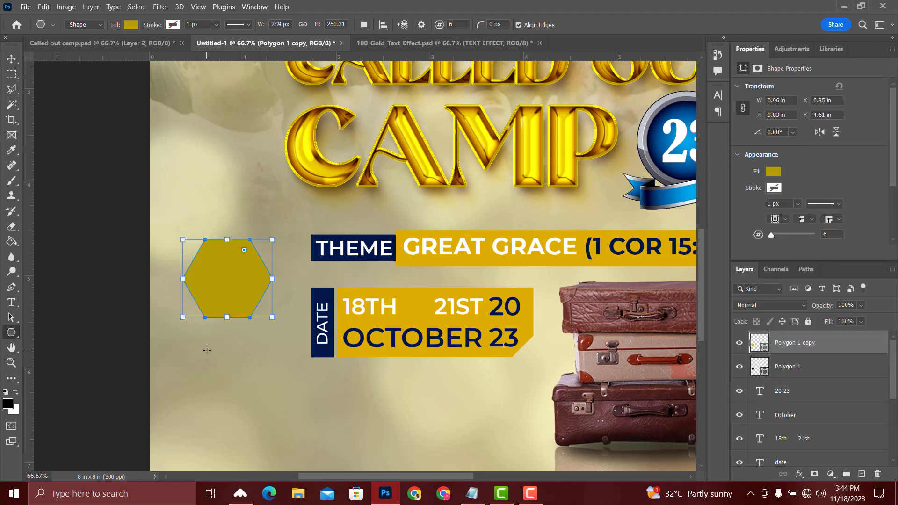
pyautogui.press('v')
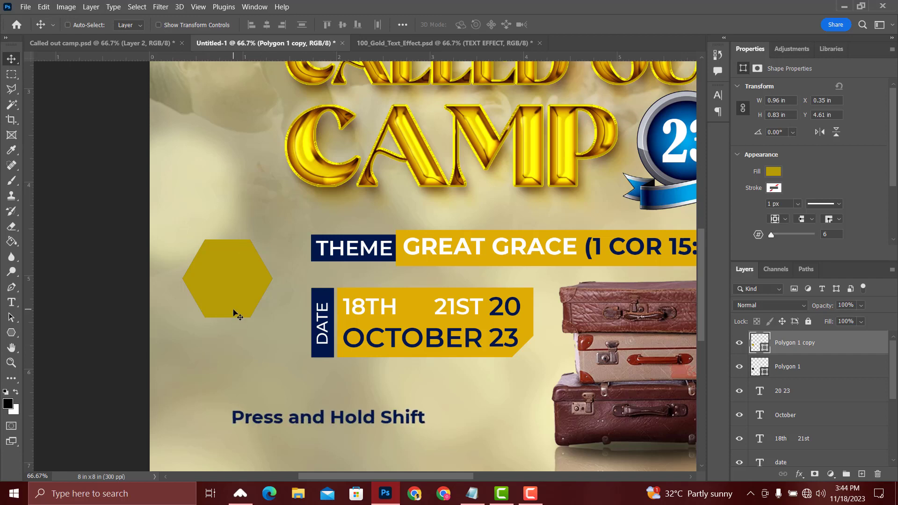
pyautogui.moveTo(233, 312); pyautogui.dragTo(208, 313)
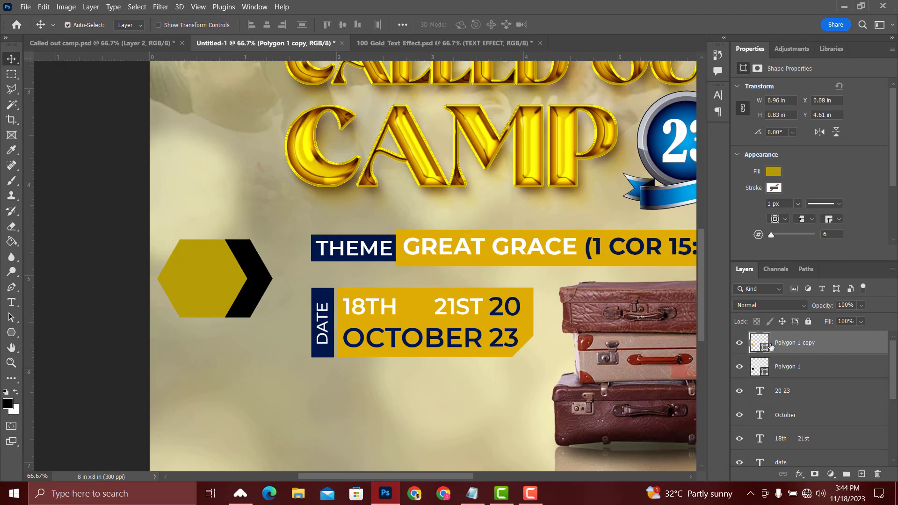
# Rasterize the black hexagon layer and cut away the area overlapped by the gold copy, using the copy's outline as the selection.
pyautogui.keyDown('ctrl'); pyautogui.click(760, 344); pyautogui.keyUp('ctrl')
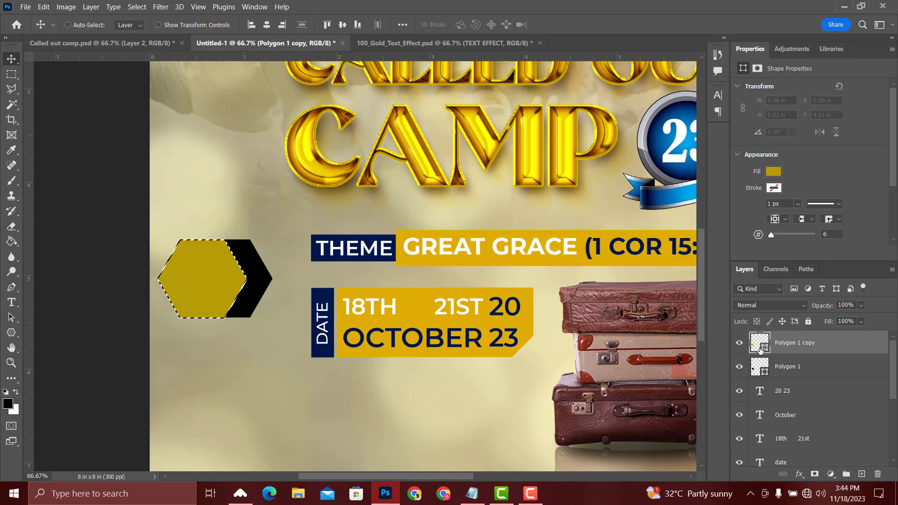
pyautogui.click(801, 369)
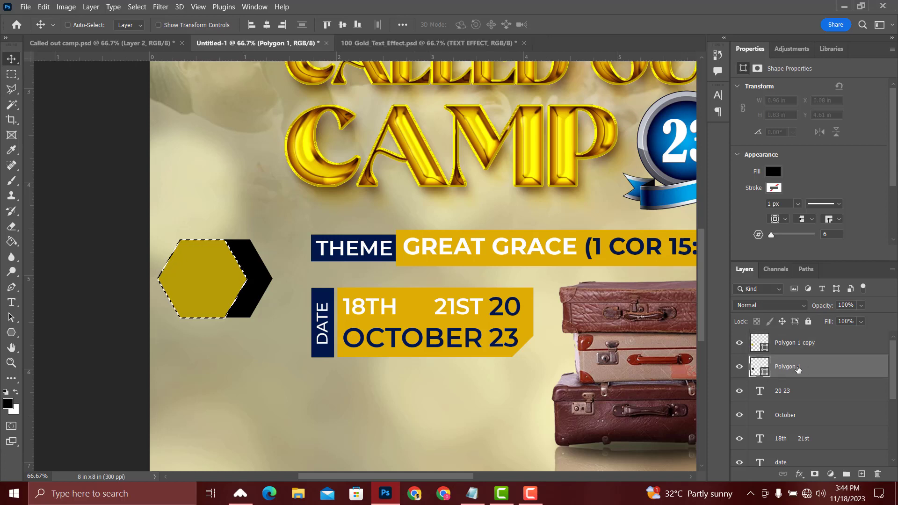
pyautogui.rightClick(801, 369)
pyautogui.click(679, 184)
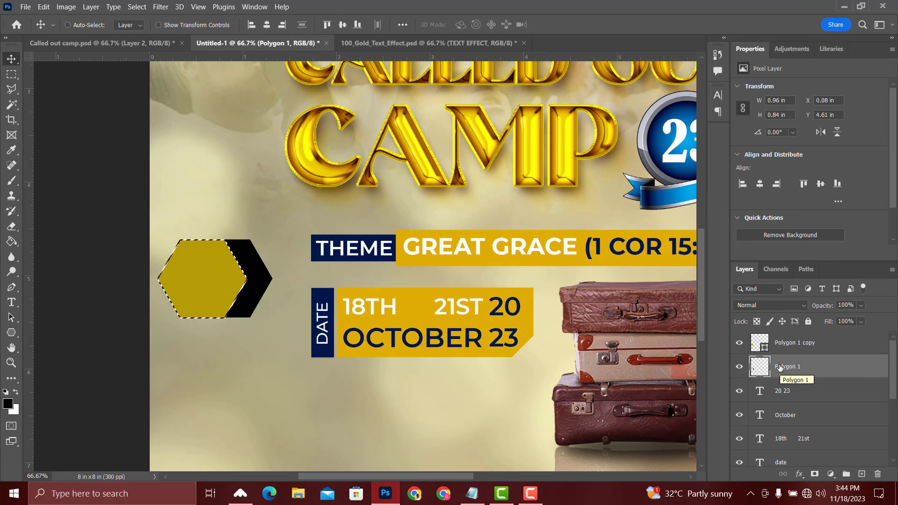
pyautogui.hotkey('ctrl', 'd')
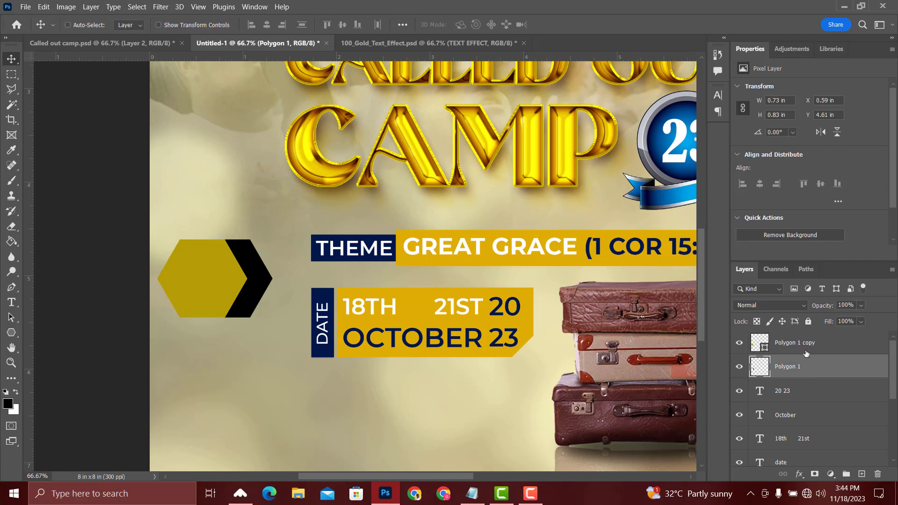
pyautogui.click(833, 353)
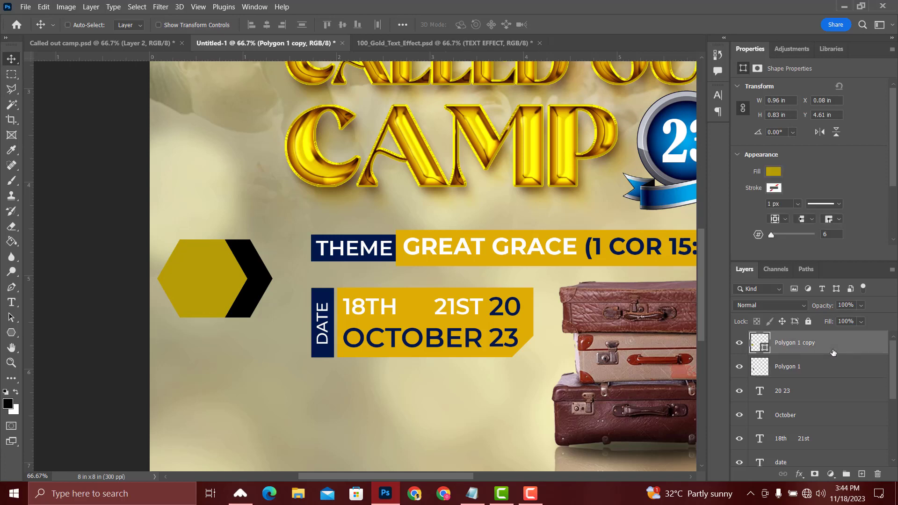
# Delete the gold hexagon copy, then duplicate the black chevron and place the duplicate about 0.51 in to its left.
pyautogui.press('Delete')
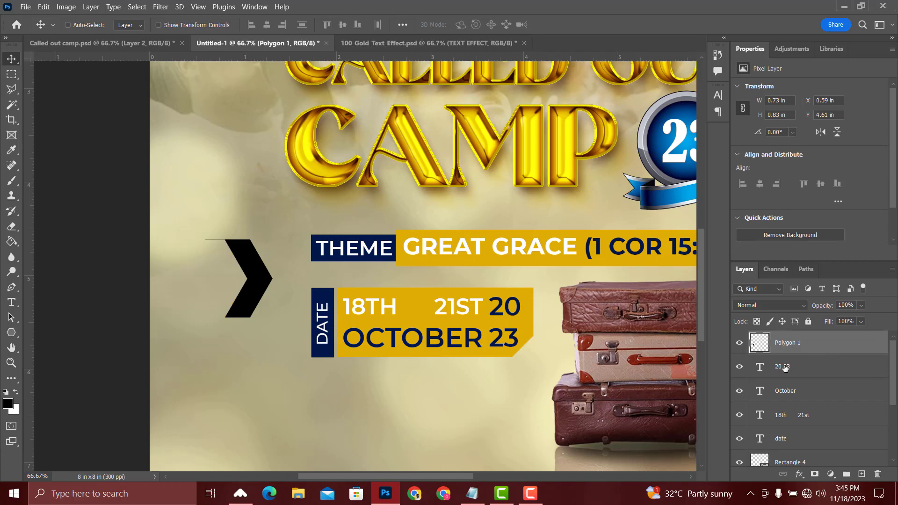
pyautogui.hotkey('ctrl', 'j')
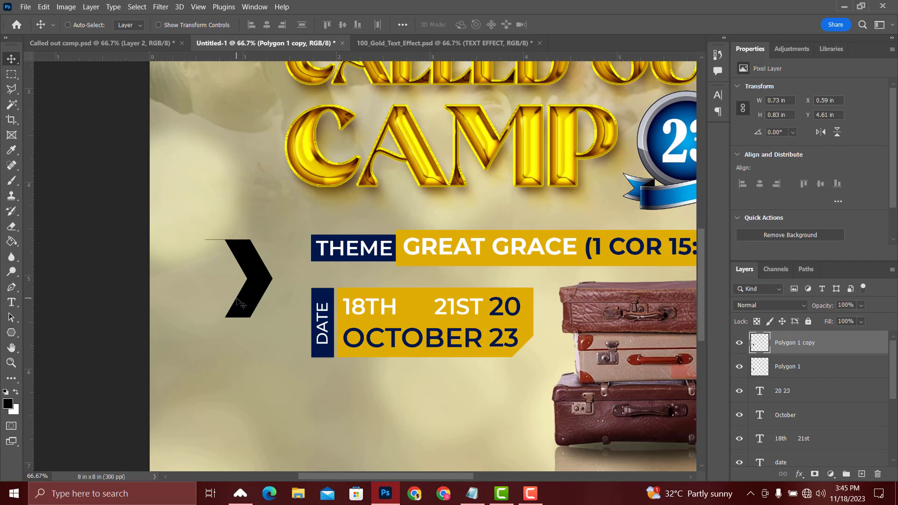
pyautogui.moveTo(236, 299); pyautogui.dragTo(192, 311)
pyautogui.moveTo(263, 306); pyautogui.dragTo(215, 308)
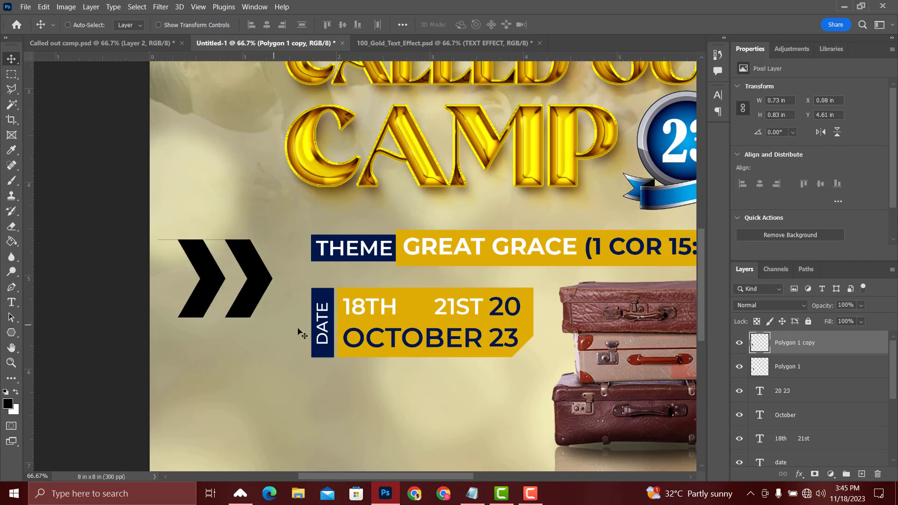
# Group the two black chevron layers and name the group Arrow.
pyautogui.keyDown('shift'); pyautogui.click(806, 374); pyautogui.keyUp('shift')
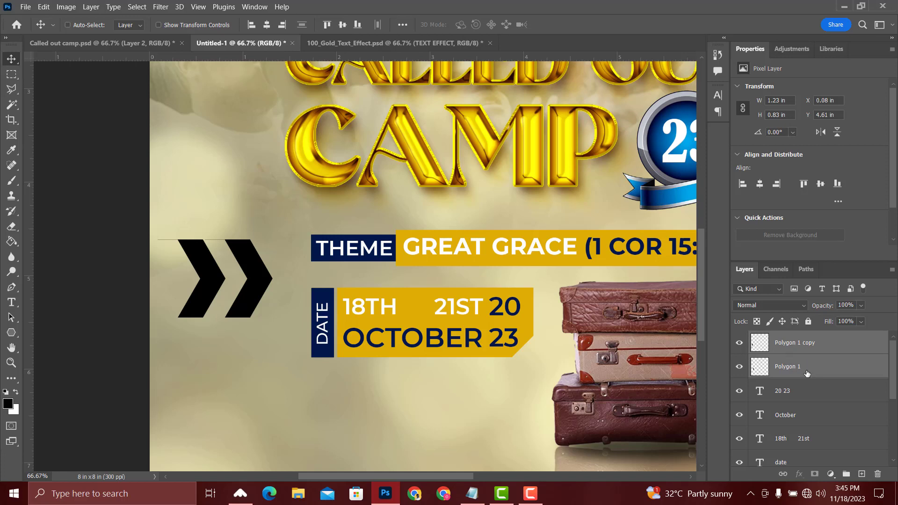
pyautogui.hotkey('ctrl', 'g')
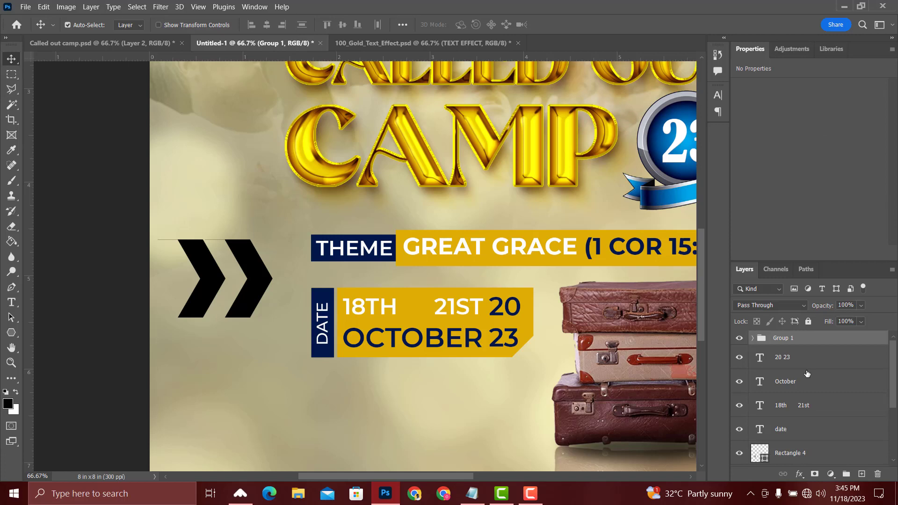
pyautogui.doubleClick(785, 342)
pyautogui.write('Arrow')
pyautogui.press('Return')
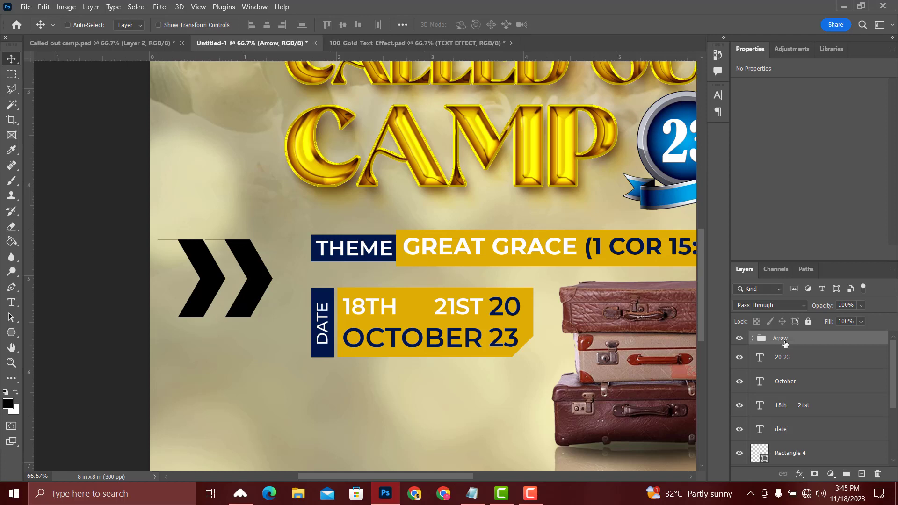
# Apply a Color Overlay to the Arrow group in navy 01184a, sampled from the DATE bar.
pyautogui.click(799, 475)
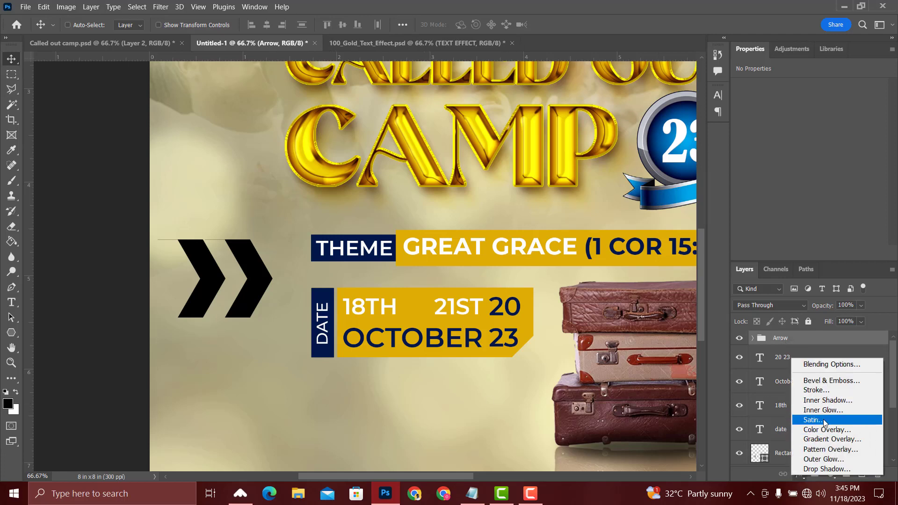
pyautogui.click(824, 429)
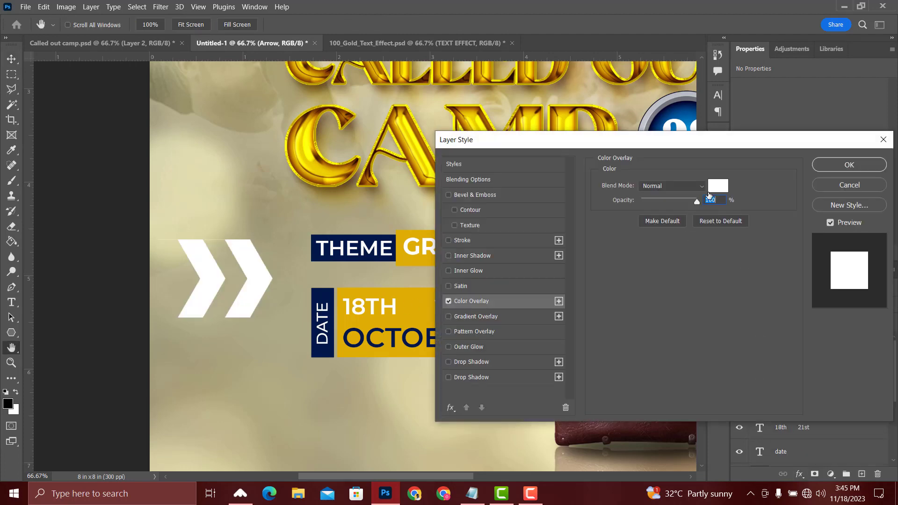
pyautogui.click(716, 188)
pyautogui.click(332, 293)
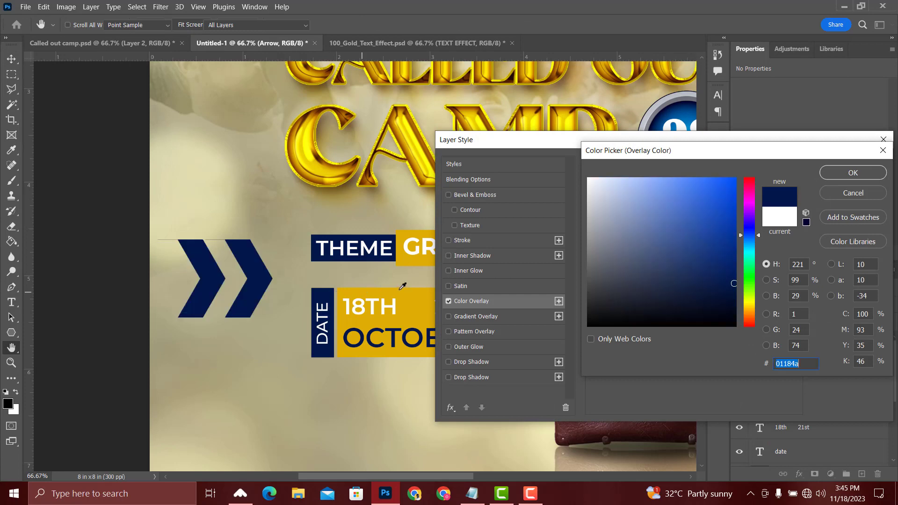
pyautogui.click(841, 173)
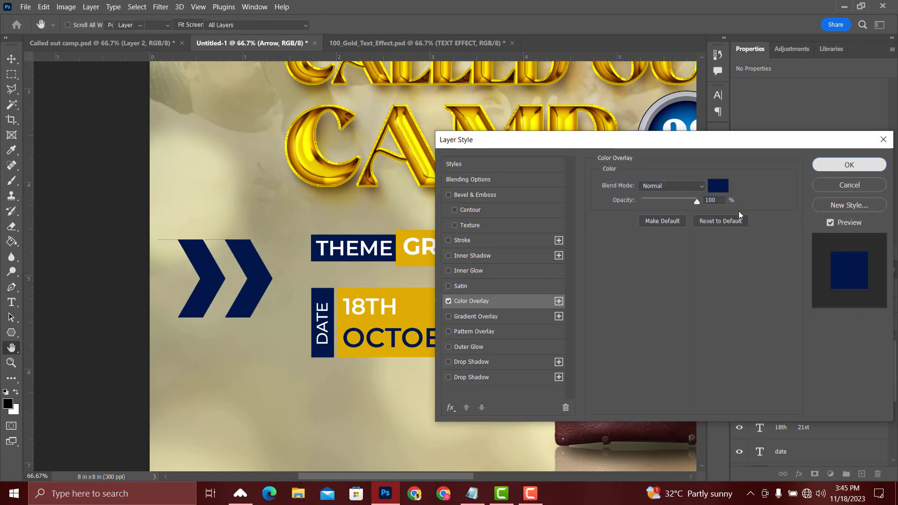
pyautogui.click(850, 165)
# Scale the Arrow group down proportionally to about 23%.
pyautogui.hotkey('ctrl', 't')
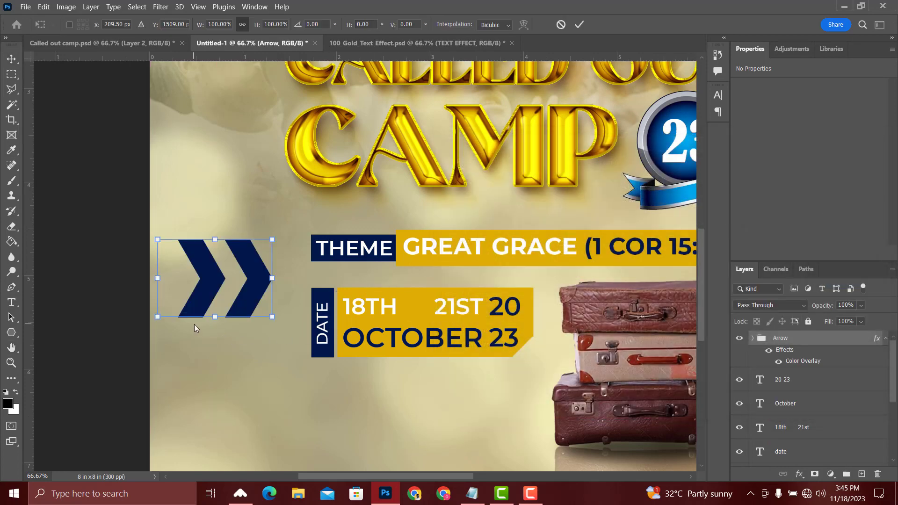
pyautogui.moveTo(273, 317); pyautogui.dragTo(229, 290)
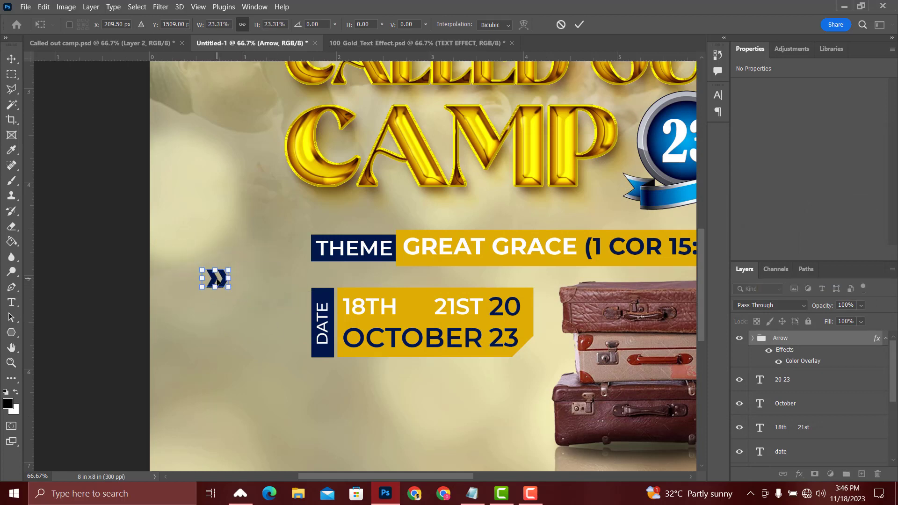
pyautogui.press('Return')
# Place the double arrow between 18TH and 21ST on the gold date box, slightly smaller and evenly spaced from both texts.
pyautogui.moveTo(223, 281); pyautogui.dragTo(424, 316)
pyautogui.hotkey('ctrl', 't')
pyautogui.press('Return')
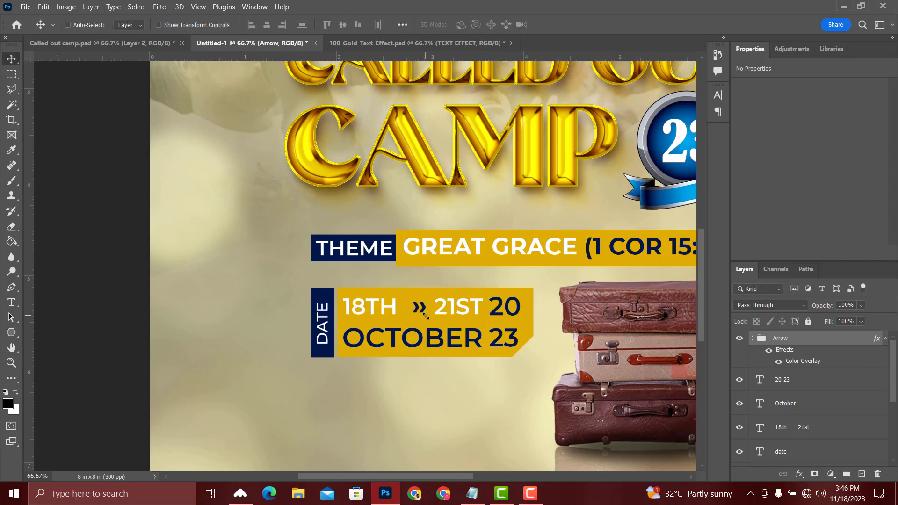
pyautogui.press('Left')
pyautogui.press('Left')
pyautogui.press('Left')
pyautogui.press('Left')
pyautogui.press('Left')
pyautogui.press('Left')
pyautogui.press('Left')
pyautogui.press('Left')
pyautogui.press('Left')
pyautogui.press('Left')
# Group all date block layers, from the Arrow group down to Rectangle 3, and name the group Date.
pyautogui.click(887, 343)
pyautogui.scroll(-3, 806, 421)
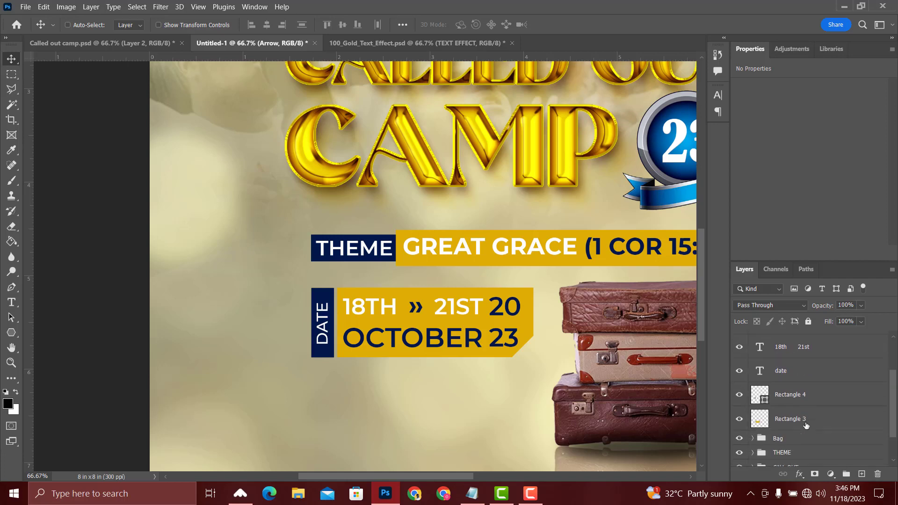
pyautogui.scroll(-1, 800, 421)
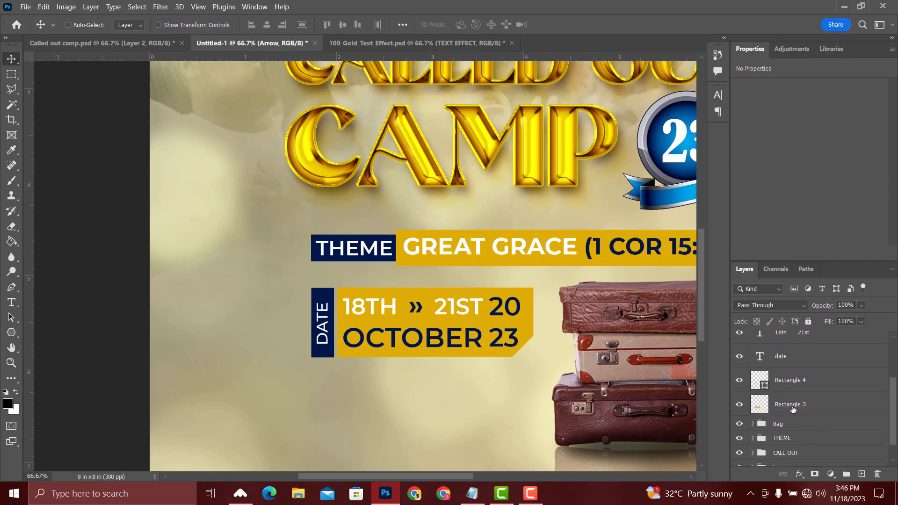
pyautogui.click(821, 410)
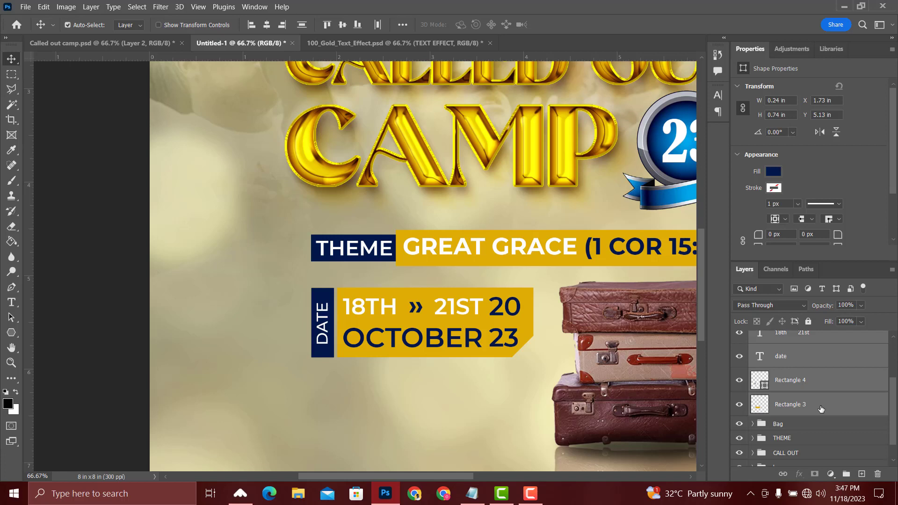
pyautogui.hotkey('ctrl', 'g')
pyautogui.doubleClick(789, 339)
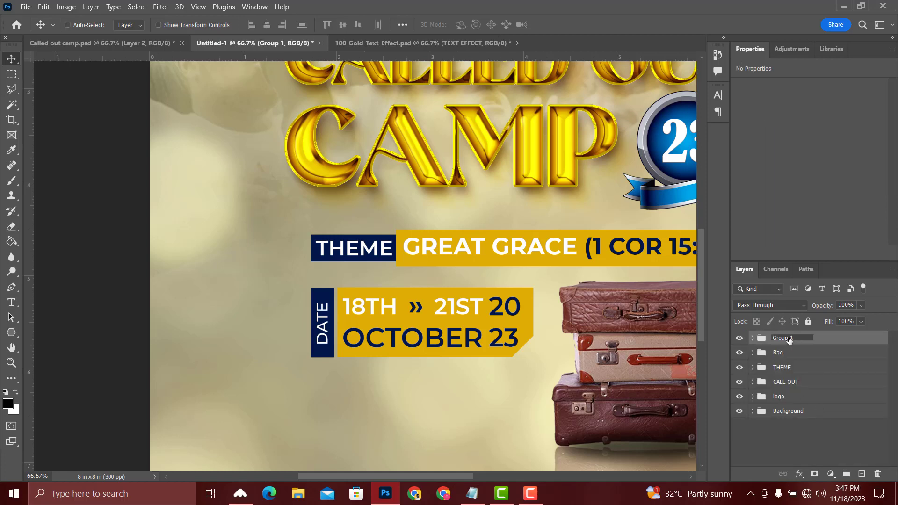
pyautogui.write('Date')
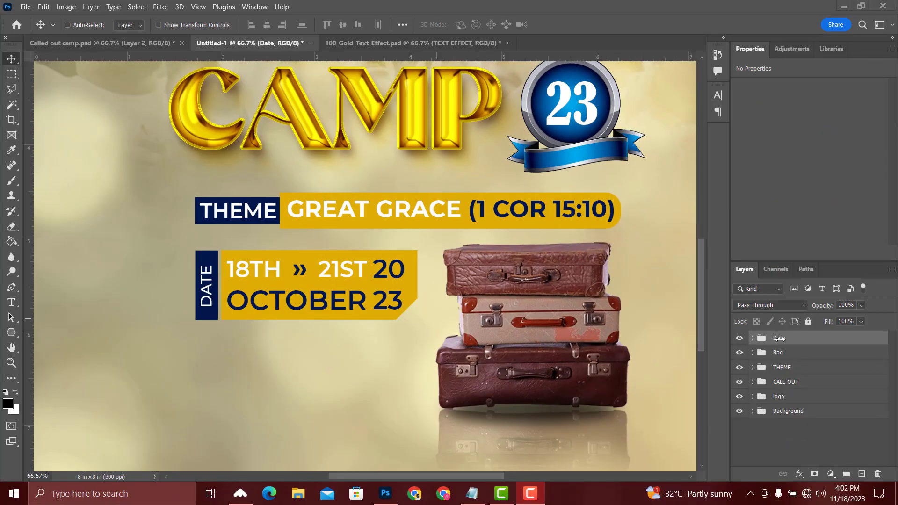
# Duplicate the Date group and rename the copy venue.
pyautogui.click(795, 343)
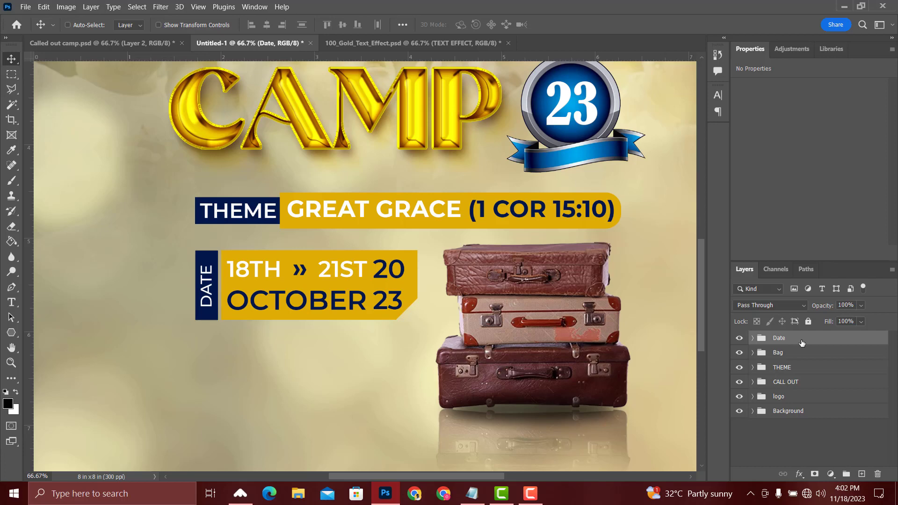
pyautogui.hotkey('ctrl', 'j')
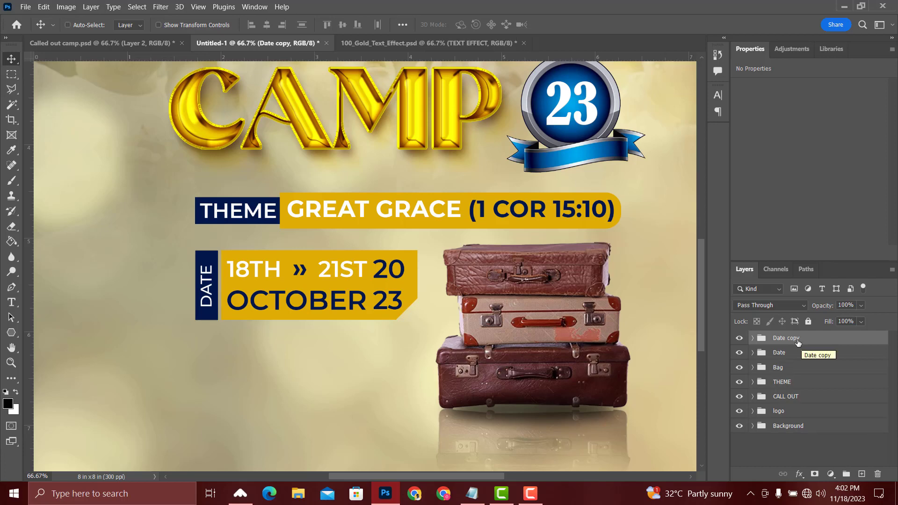
pyautogui.doubleClick(790, 338)
pyautogui.write('venue')
pyautogui.press('Return')
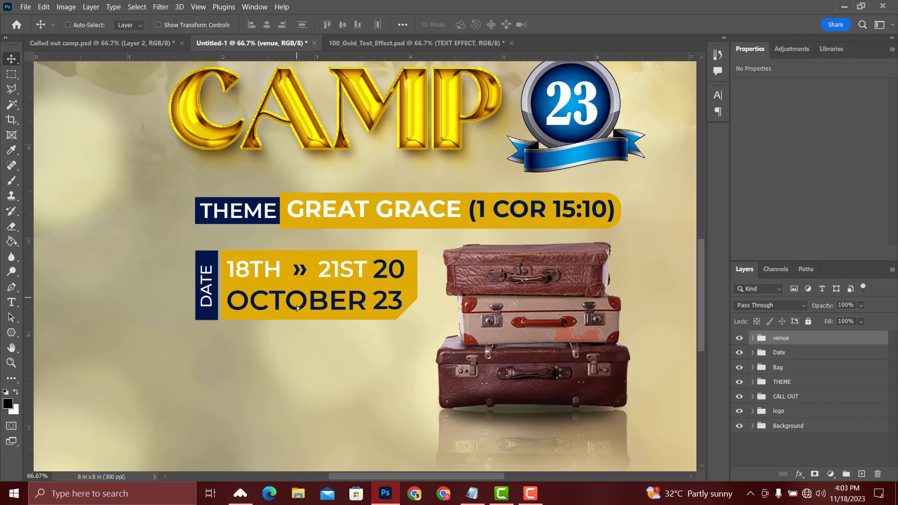
# Move the venue group straight down so it sits just below the original date block.
pyautogui.moveTo(296, 305); pyautogui.dragTo(298, 386)
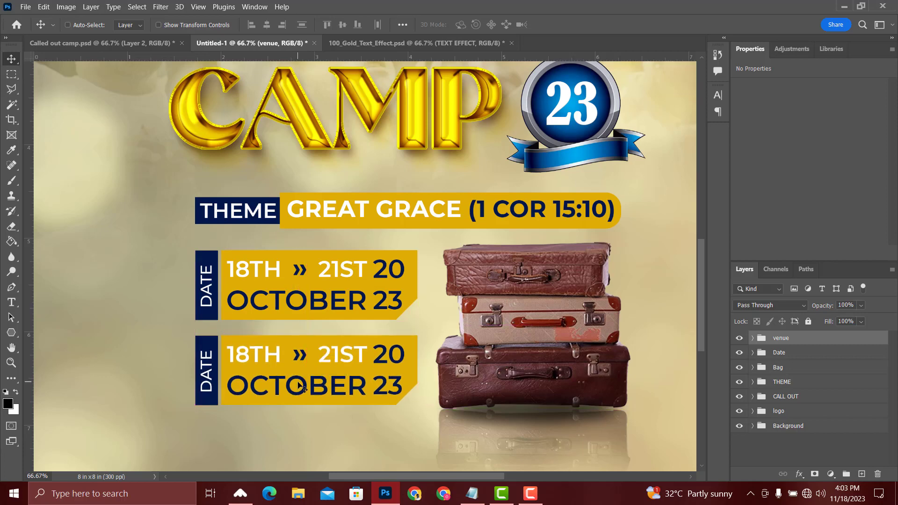
pyautogui.press('Down')
pyautogui.press('Down')
pyautogui.press('Down')
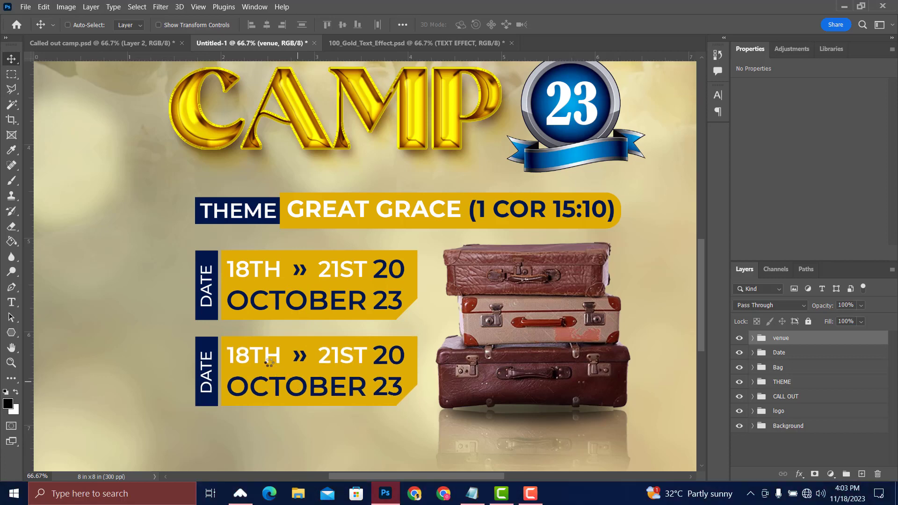
# Remove the arrow and the three date texts from the venue group's gold box, and change its vertical label to VENUE.
pyautogui.click(752, 341)
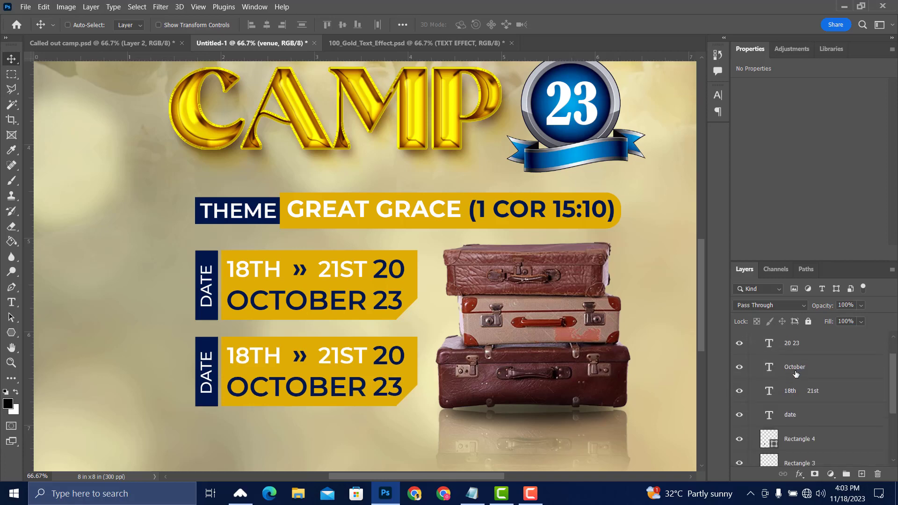
pyautogui.scroll(2, 795, 373)
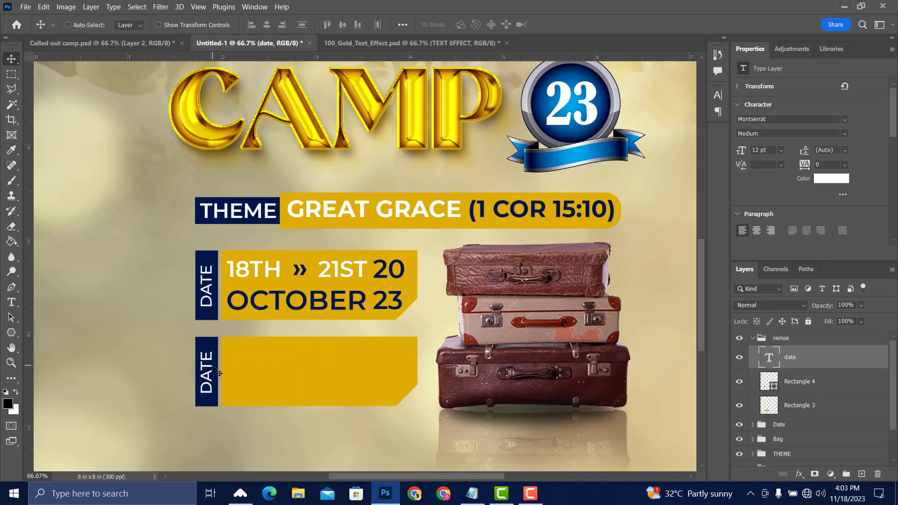
pyautogui.doubleClick(212, 367)
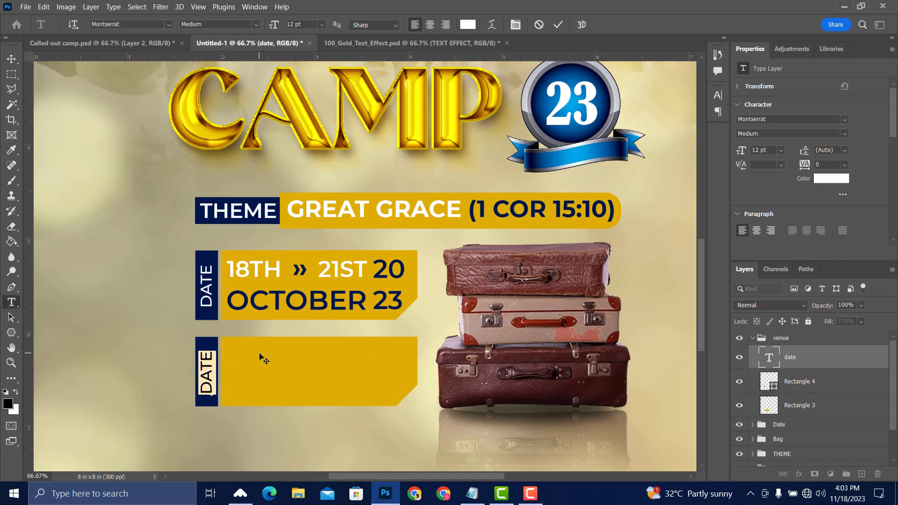
pyautogui.write('V')
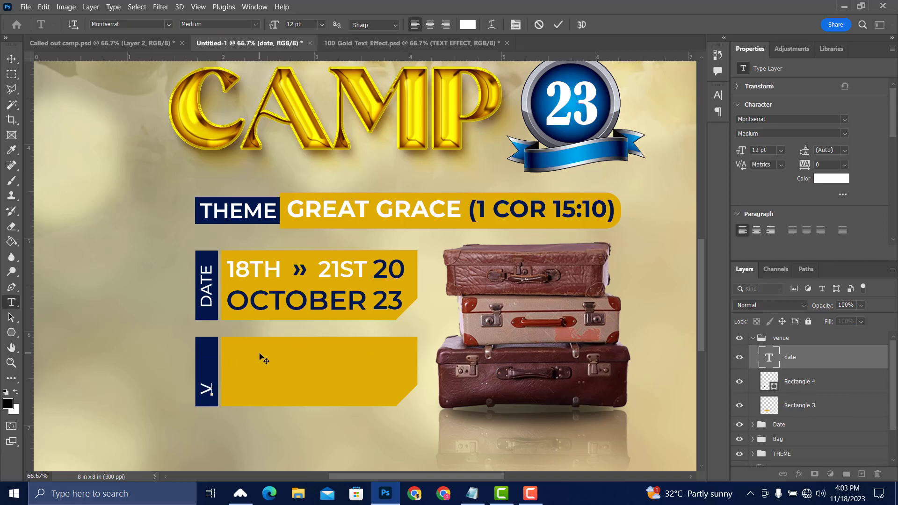
pyautogui.write('ENUE')
pyautogui.hotkey('ctrl', 'Return')
pyautogui.press('v')
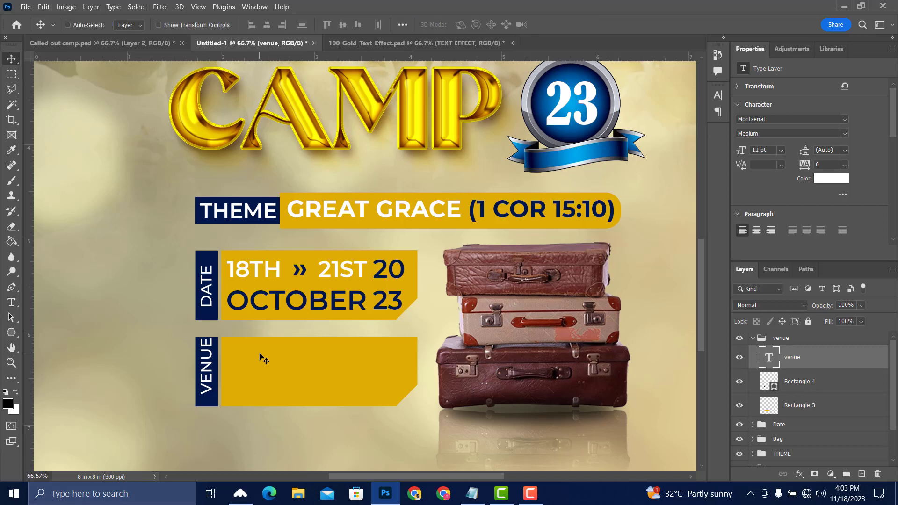
# Nudge the VENUE label down within its navy bar and set its font size to 10 pt.
pyautogui.press('Down')
pyautogui.press('Down')
pyautogui.press('Down')
pyautogui.press('Down')
pyautogui.press('Down')
pyautogui.press('Down')
pyautogui.press('Down')
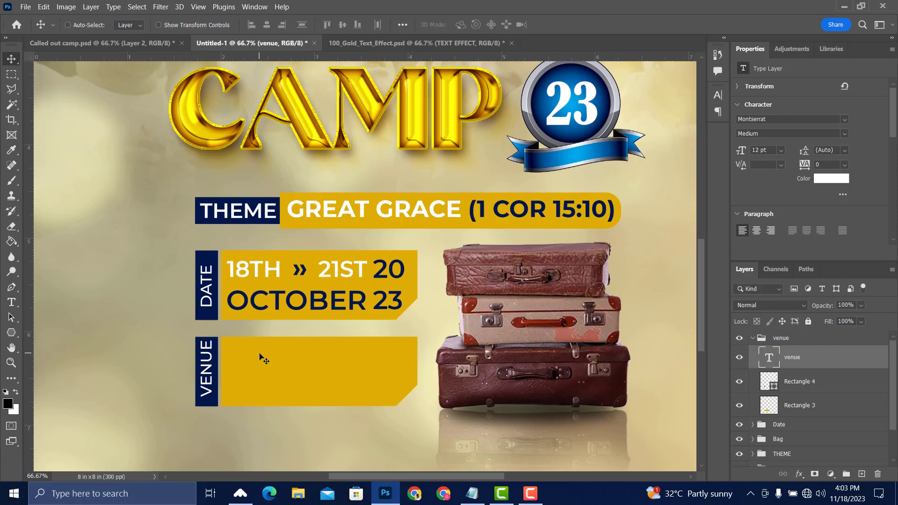
pyautogui.press('Down')
pyautogui.press('Down')
pyautogui.press('Down')
pyautogui.press('Down')
pyautogui.press('Down')
pyautogui.press('Down')
pyautogui.press('Down')
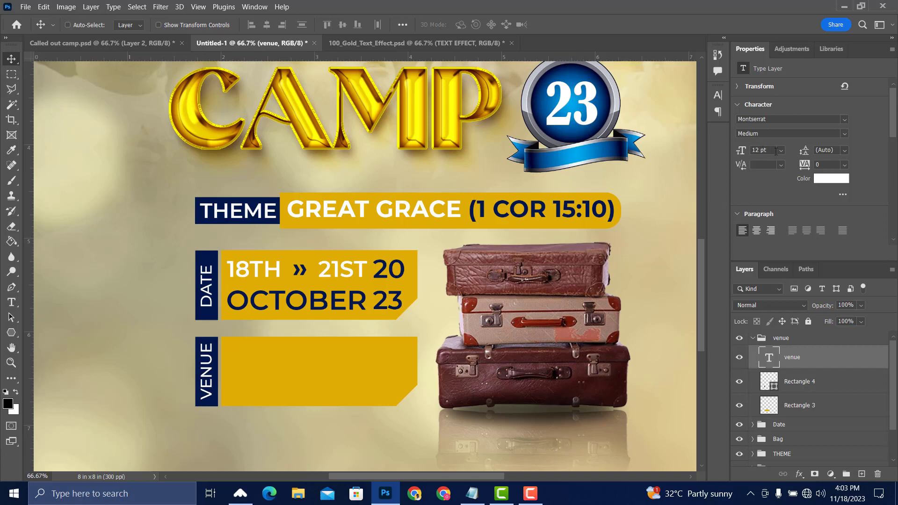
pyautogui.click(780, 150)
pyautogui.click(770, 203)
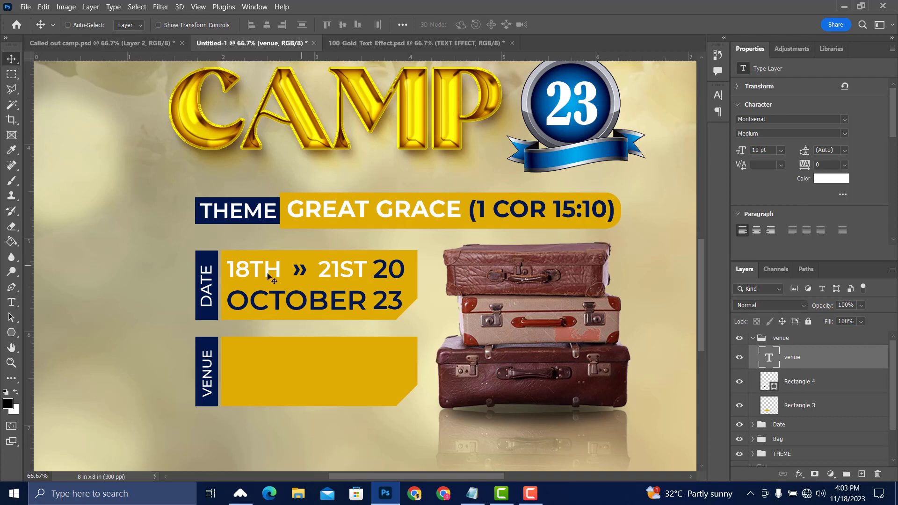
# Set the vertical DATE label's font size to 10 pt and collapse the Date group.
pyautogui.rightClick(208, 292)
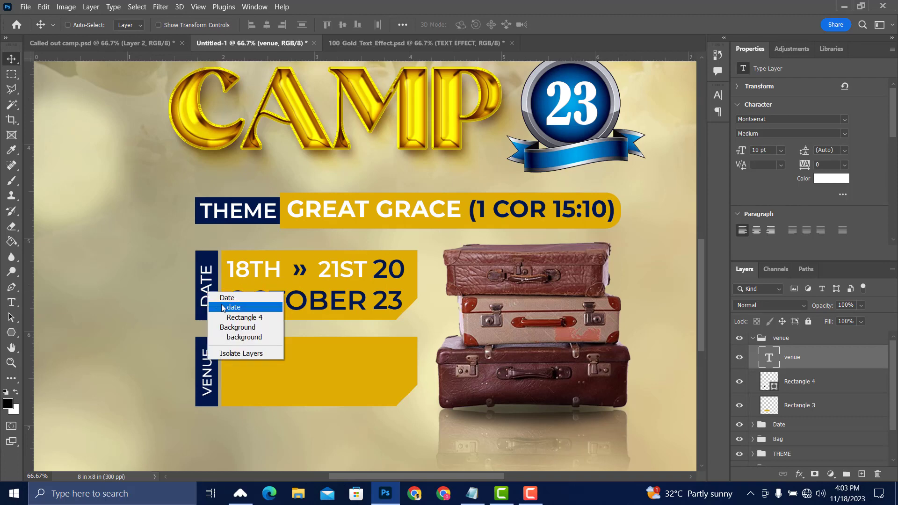
pyautogui.click(223, 308)
pyautogui.click(779, 152)
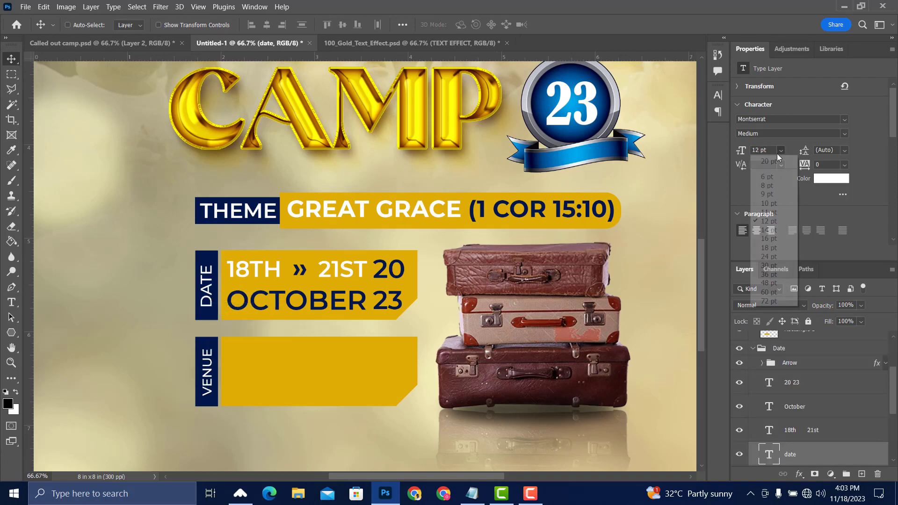
pyautogui.click(773, 203)
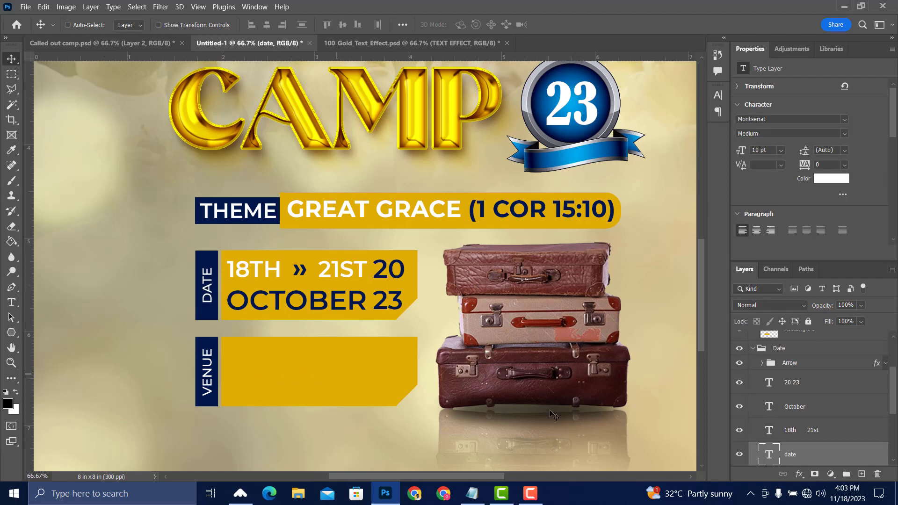
pyautogui.click(754, 349)
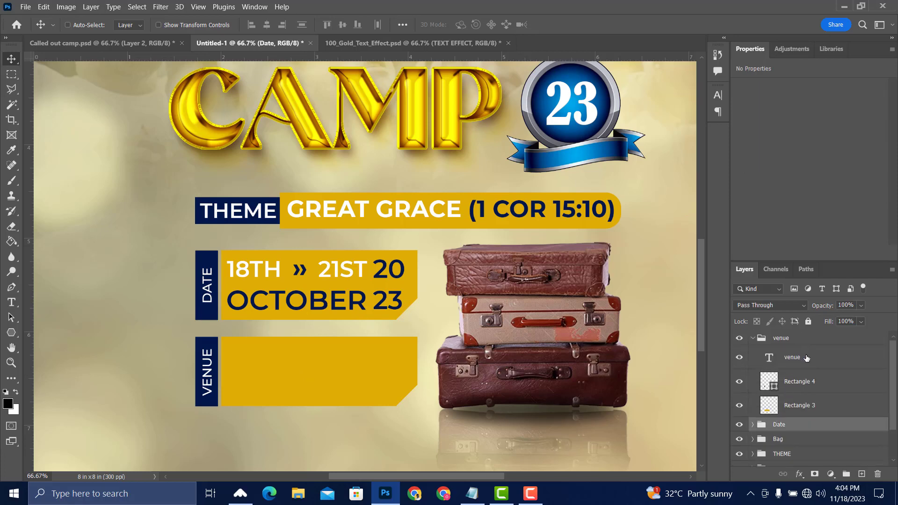
# Add the text ANAGKAZO BIBLE from the Notepad notes to the venue group and place it in the upper part of the gold box.
pyautogui.click(807, 358)
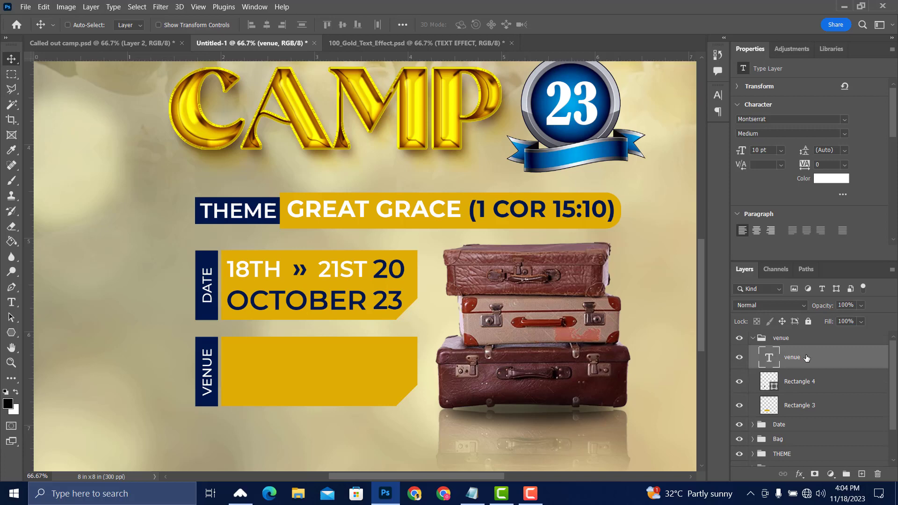
pyautogui.click(472, 494)
pyautogui.moveTo(564, 160); pyautogui.dragTo(621, 160)
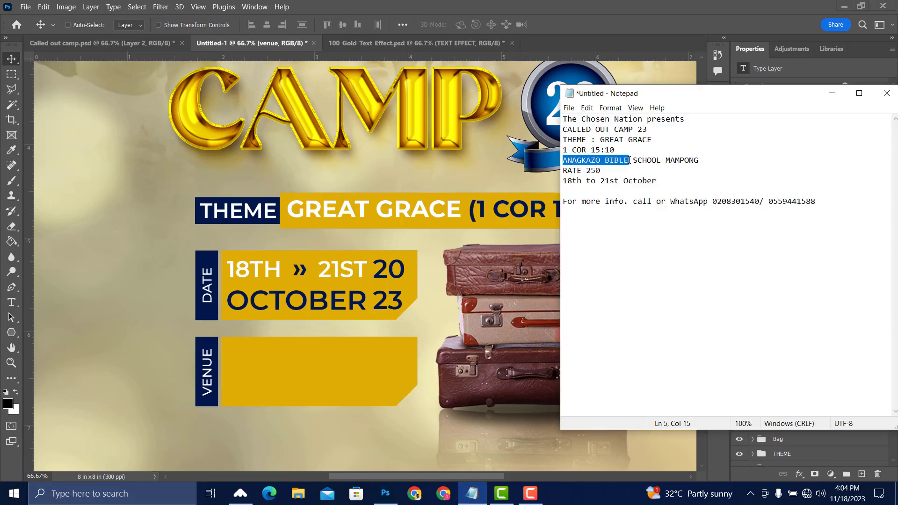
pyautogui.click(324, 341)
pyautogui.press('t')
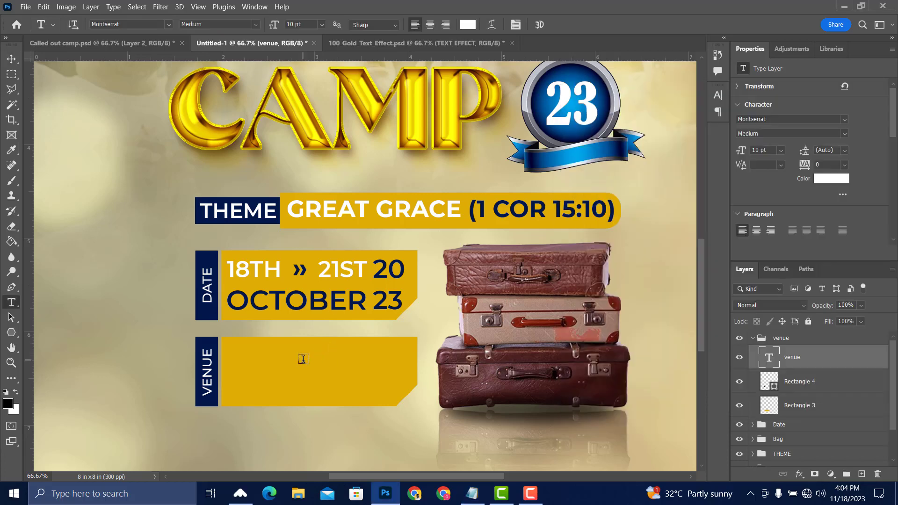
pyautogui.click(304, 359)
pyautogui.write('ANAGKAZO BIBLE')
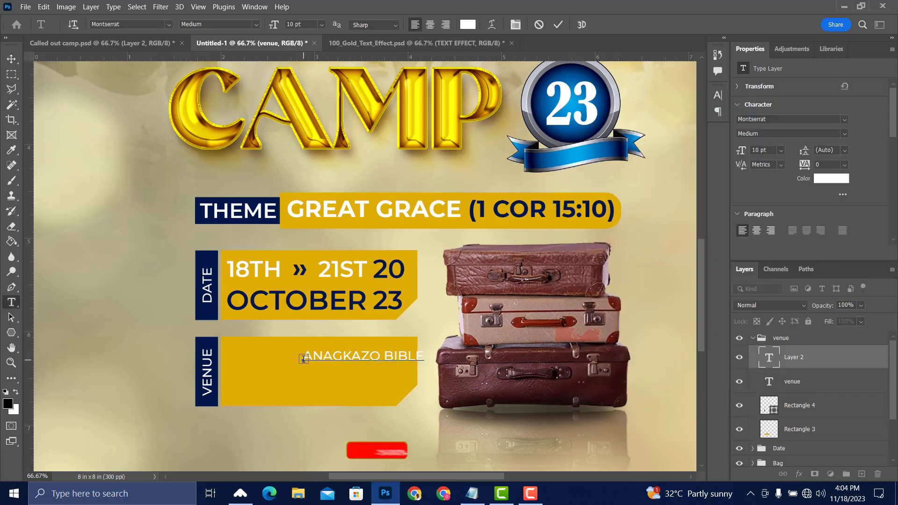
pyautogui.hotkey('ctrl', 'Return')
pyautogui.press('v')
pyautogui.moveTo(324, 363); pyautogui.dragTo(273, 363)
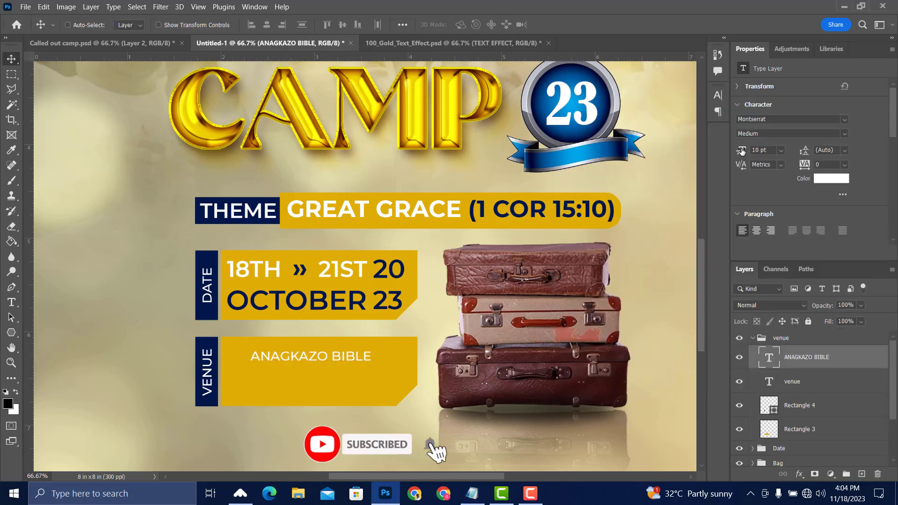
# Set the ANAGKAZO BIBLE text to 14 pt in Montserrat SemiBold and fit it within the gold box.
pyautogui.moveTo(741, 152); pyautogui.dragTo(745, 147)
pyautogui.moveTo(386, 351); pyautogui.dragTo(366, 351)
pyautogui.click(781, 150)
pyautogui.click(756, 230)
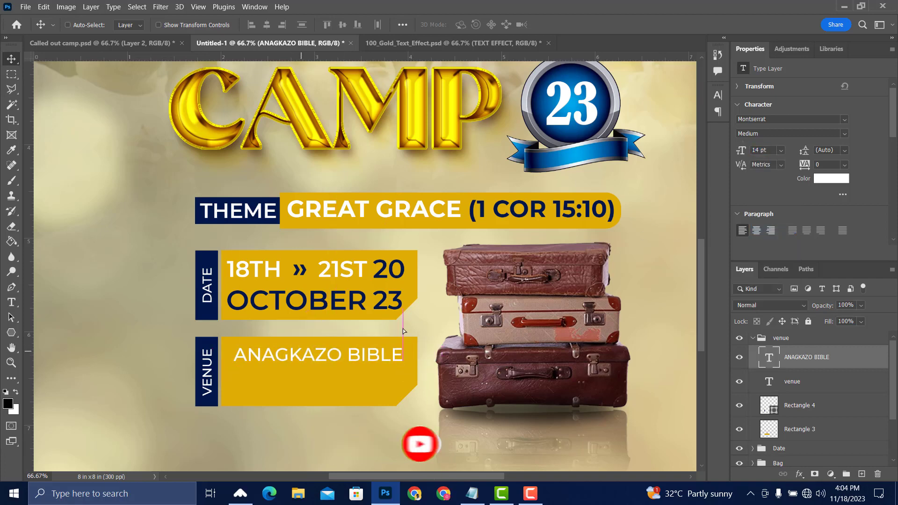
pyautogui.click(841, 135)
pyautogui.click(771, 256)
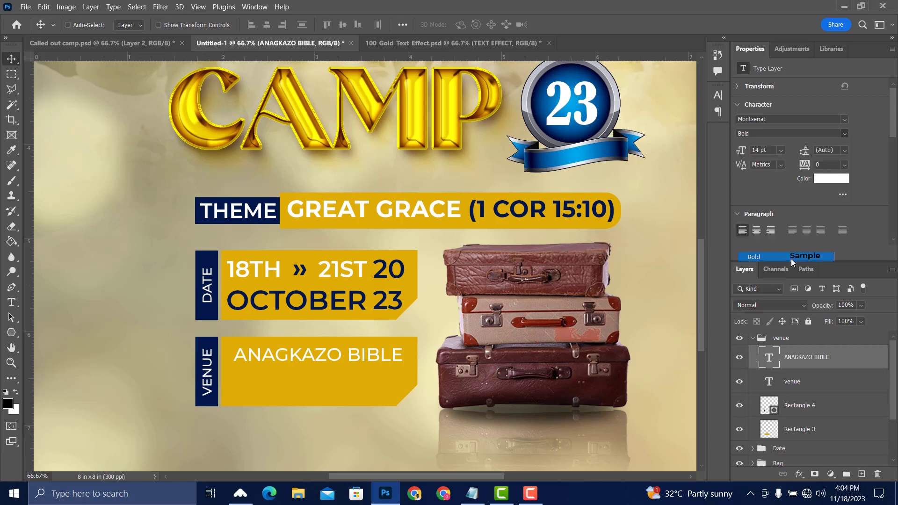
pyautogui.click(845, 134)
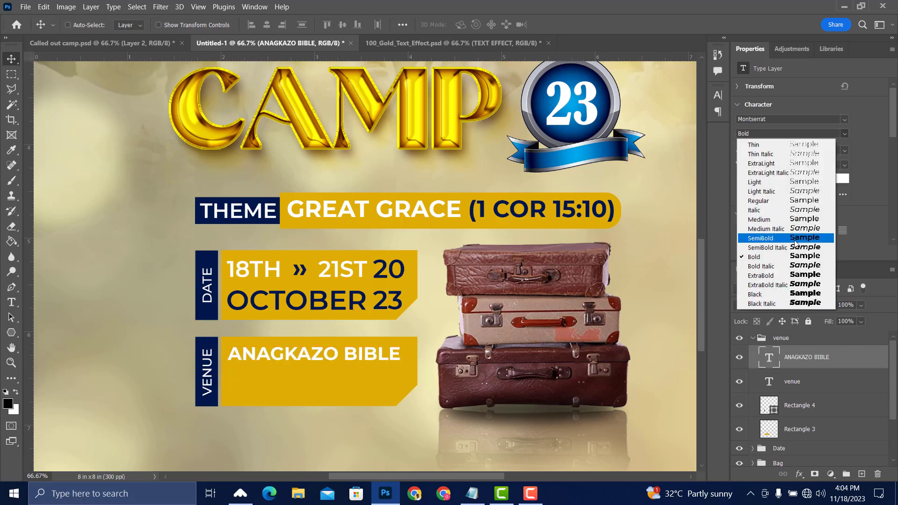
pyautogui.click(771, 240)
# Nudge the ANAGKAZO BIBLE line slightly right and down within the venue box.
pyautogui.press('Right')
pyautogui.press('Right')
pyautogui.press('Right')
pyautogui.press('Right')
pyautogui.press('Right')
pyautogui.press('Right')
pyautogui.press('Right')
pyautogui.press('Down')
pyautogui.press('Down')
pyautogui.press('Down')
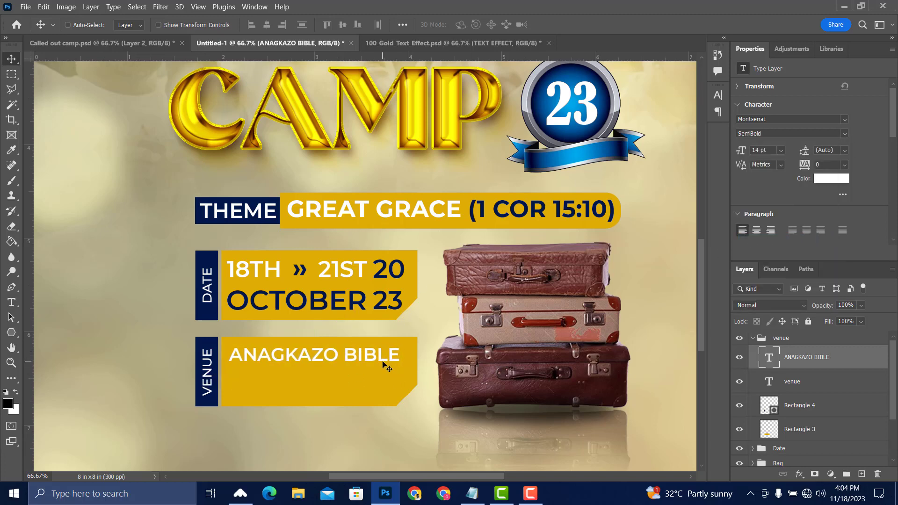
# Duplicate the ANAGKAZO BIBLE line just below itself and replace the copy's text with SCHOOL MAMPONG from the Notepad notes.
pyautogui.moveTo(383, 364); pyautogui.dragTo(364, 381)
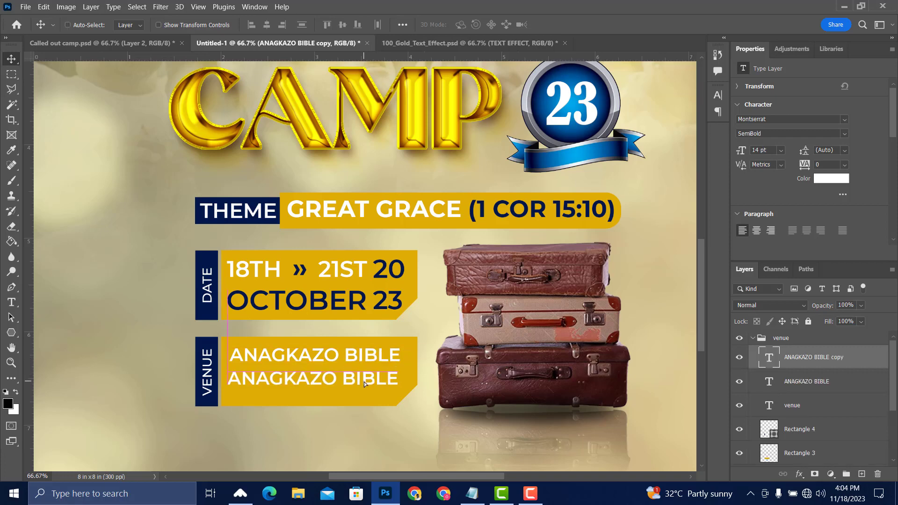
pyautogui.press('t')
pyautogui.click(472, 494)
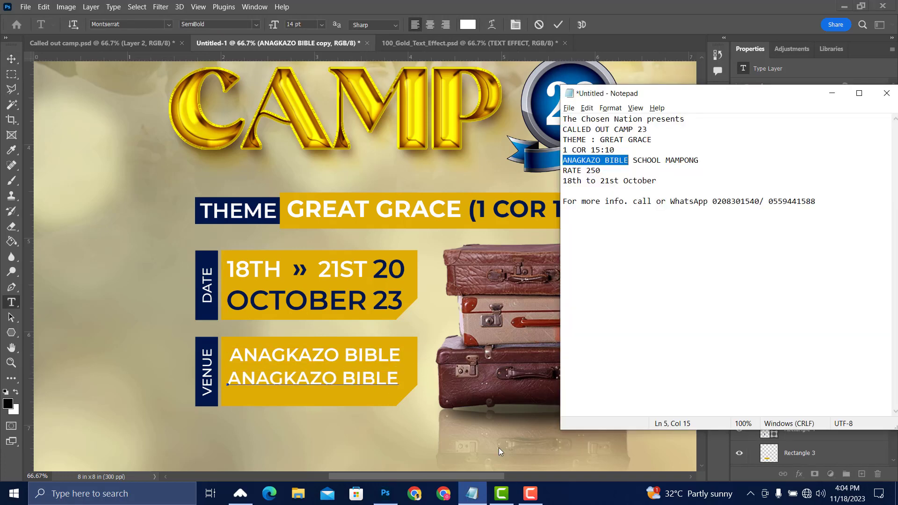
pyautogui.moveTo(634, 160); pyautogui.dragTo(699, 163)
pyautogui.hotkey('ctrl', 'c')
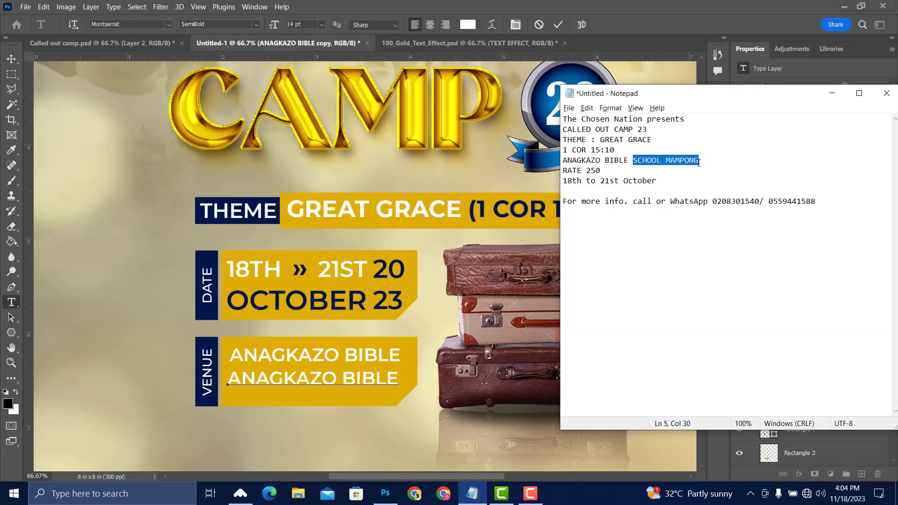
pyautogui.click(411, 382)
pyautogui.hotkey('ctrl', 'a')
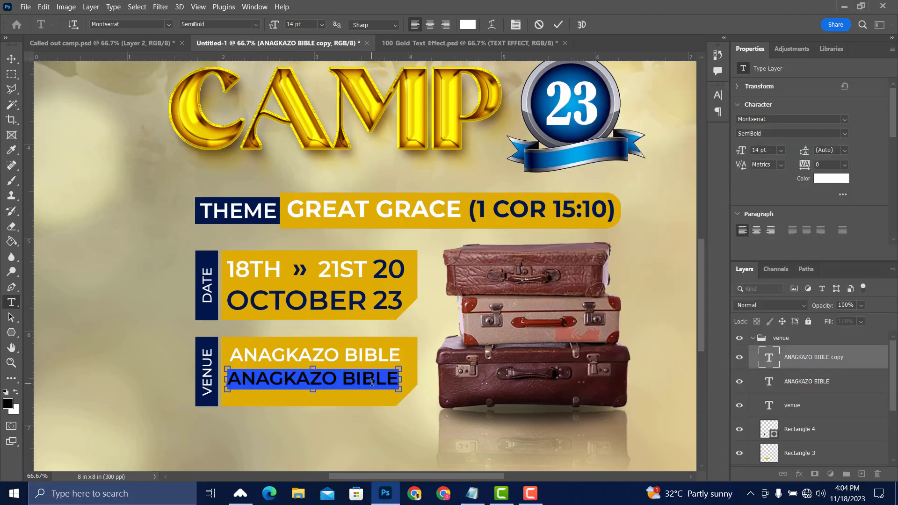
pyautogui.hotkey('ctrl', 'v')
pyautogui.hotkey('ctrl', 'Return')
pyautogui.press('v')
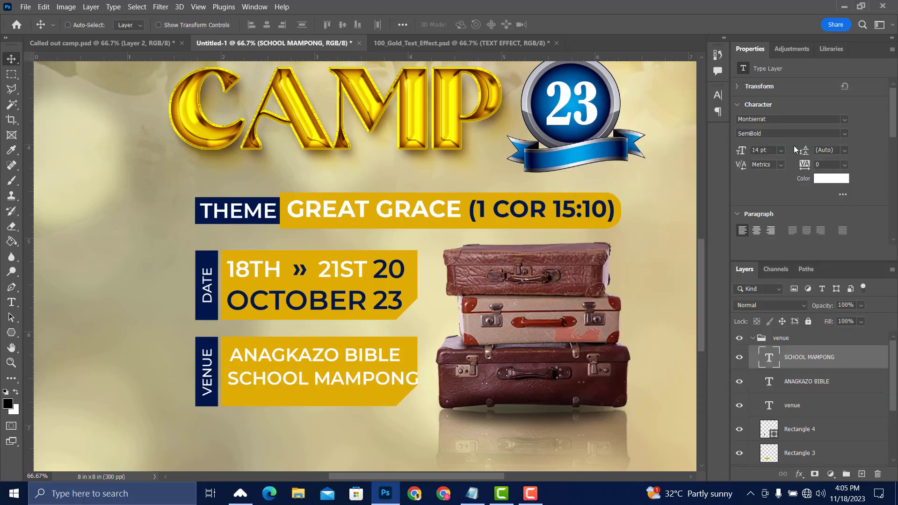
# Reduce the SCHOOL MAMPONG line's font size to 12.8 pt so it fits the gold box.
pyautogui.click(781, 150)
pyautogui.click(776, 221)
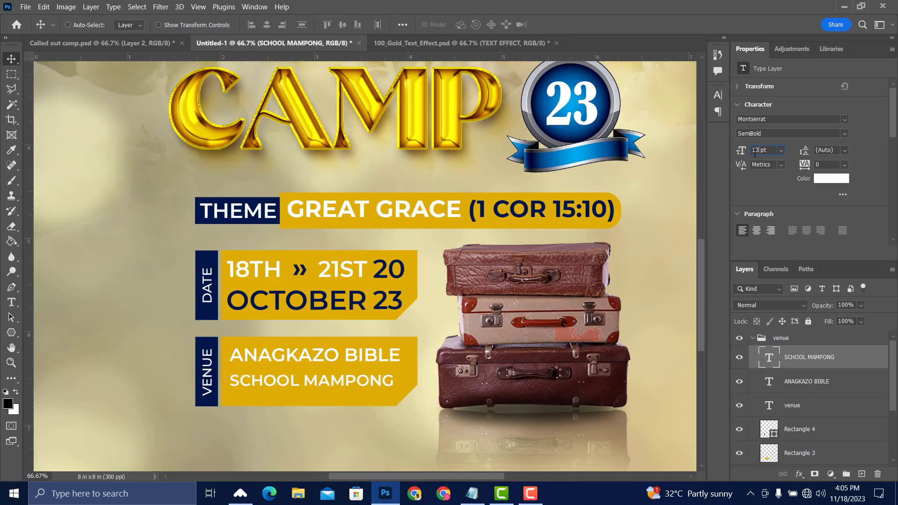
pyautogui.press('Return')
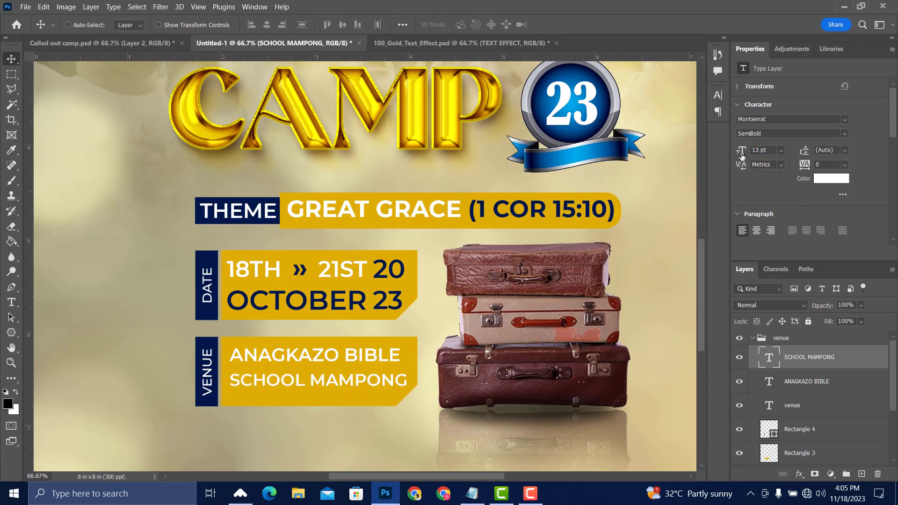
pyautogui.press('Return')
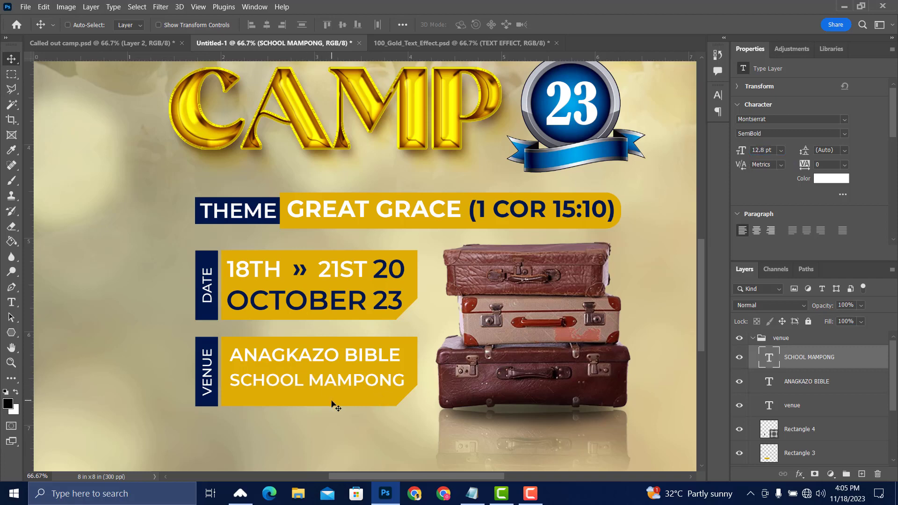
# Set the ANAGKAZO BIBLE line's font size to 14.2 pt and nudge it down closer to the second line.
pyautogui.rightClick(322, 360)
pyautogui.click(356, 371)
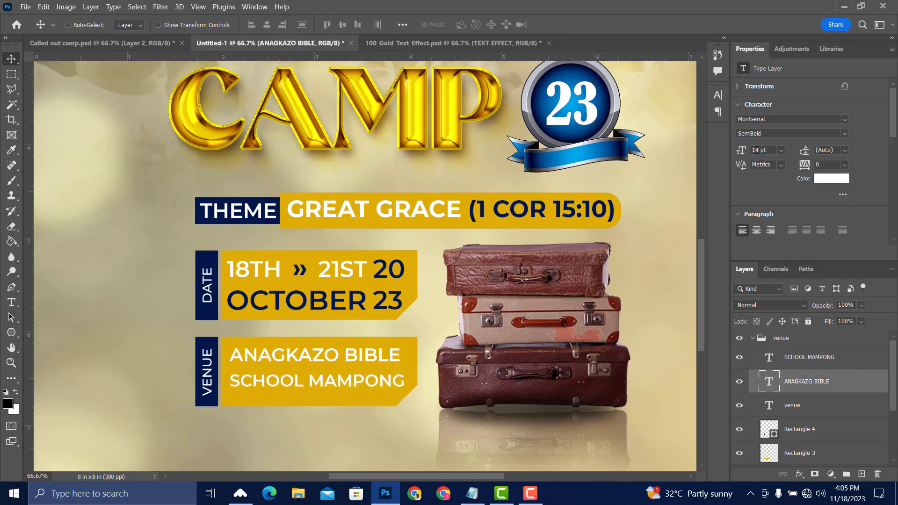
pyautogui.write('14.2')
pyautogui.press('Return')
pyautogui.rightClick(335, 359)
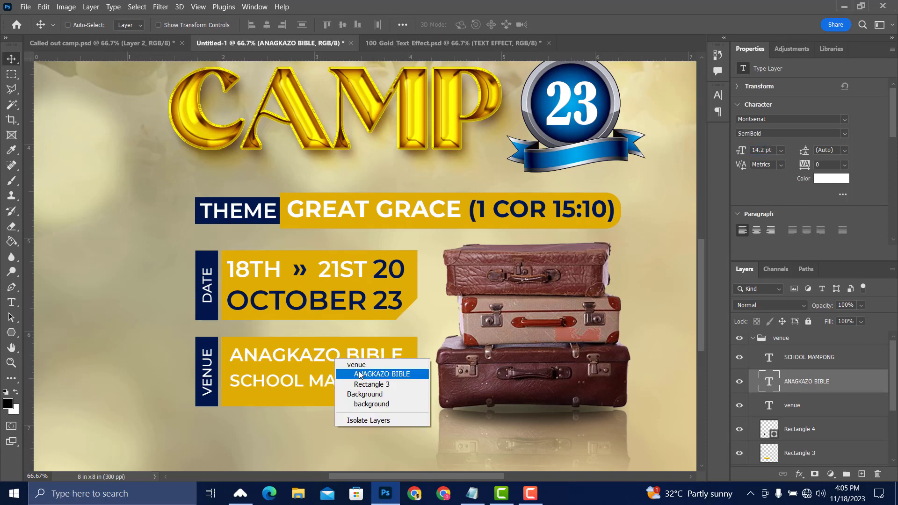
pyautogui.click(358, 373)
pyautogui.press('Down')
pyautogui.press('Down')
pyautogui.press('Down')
pyautogui.press('Down')
pyautogui.press('t')
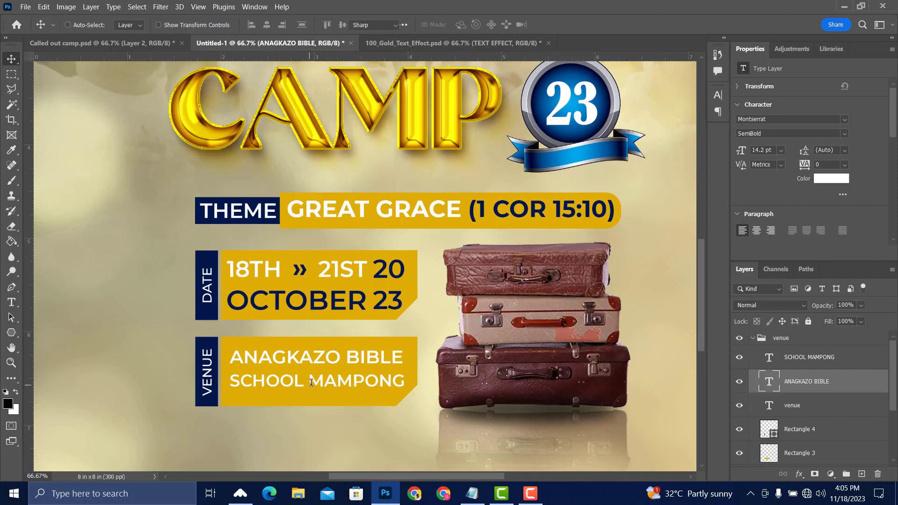
pyautogui.moveTo(308, 382); pyautogui.dragTo(406, 382)
pyautogui.click(840, 179)
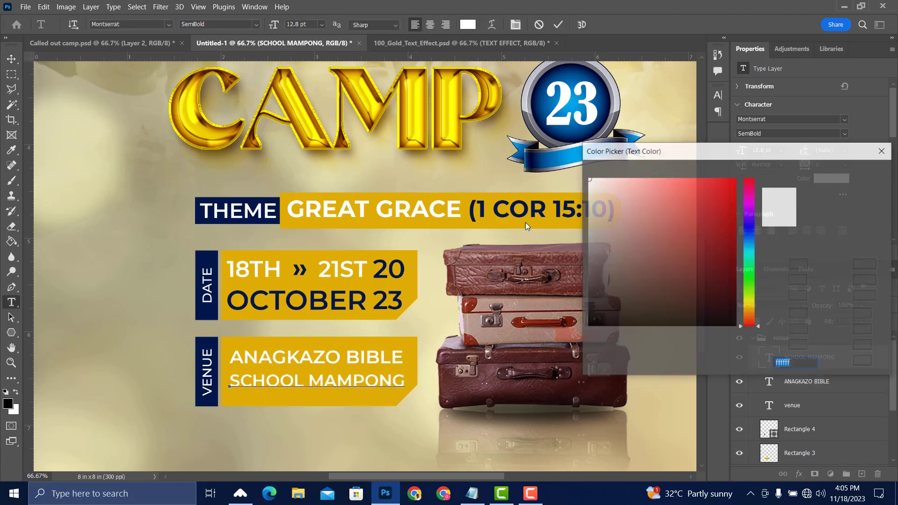
pyautogui.click(215, 343)
pyautogui.click(849, 173)
pyautogui.write('T')
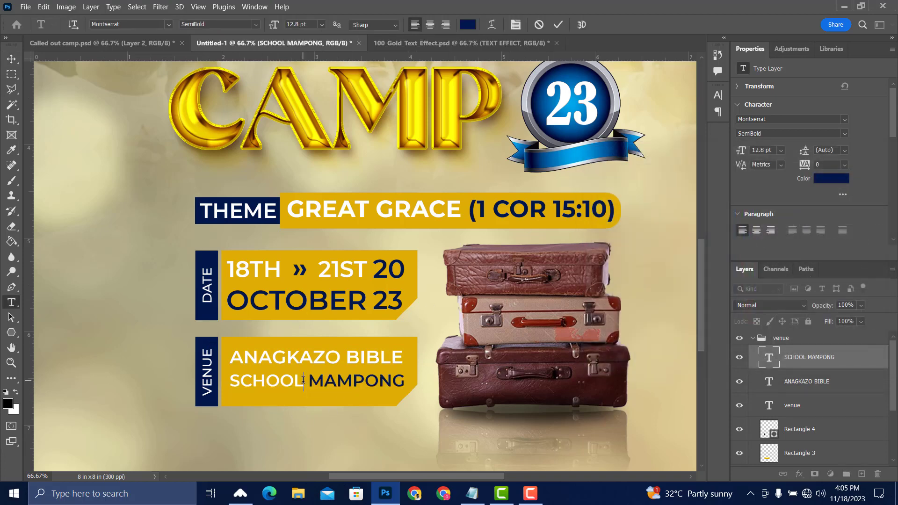
pyautogui.click(303, 381)
pyautogui.write(',')
pyautogui.press('BackSpace')
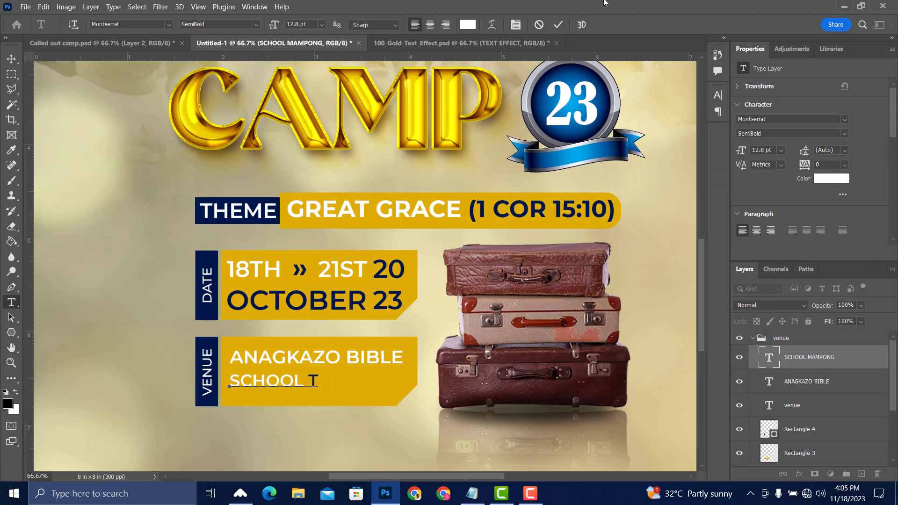
pyautogui.click(539, 25)
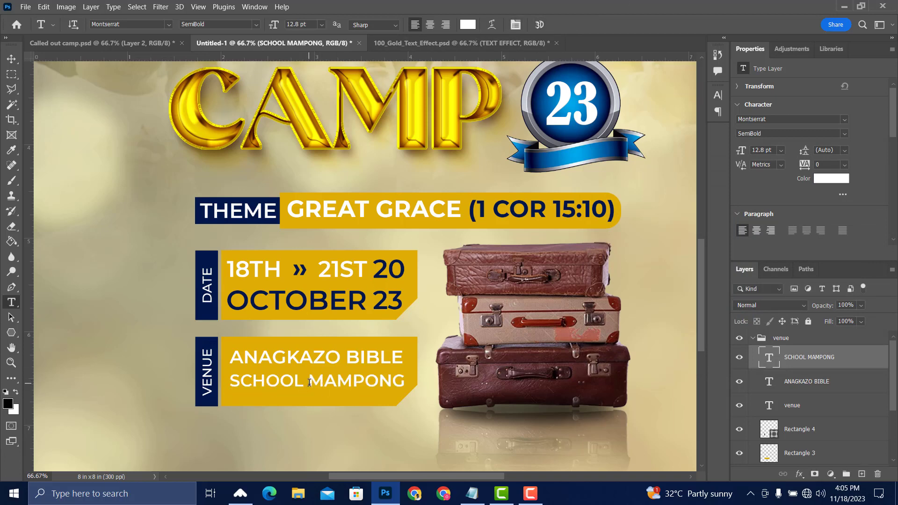
# Recolour the word MAMPONG with navy 01184a sampled from the DATE bar, and add a comma after SCHOOL.
pyautogui.moveTo(313, 382); pyautogui.dragTo(425, 381)
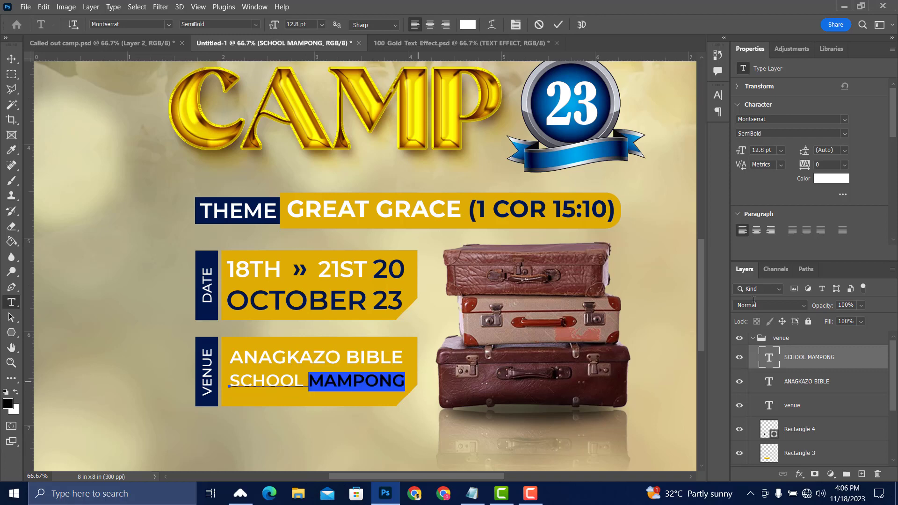
pyautogui.click(843, 177)
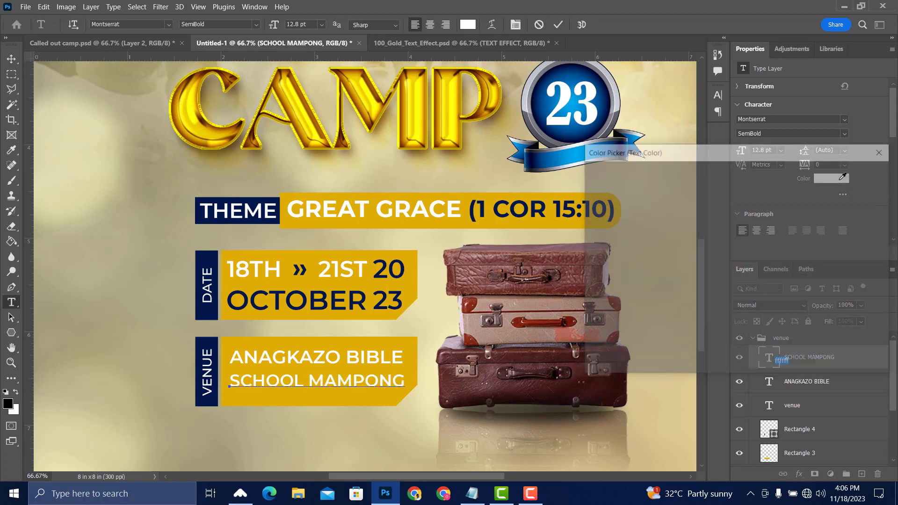
pyautogui.click(212, 261)
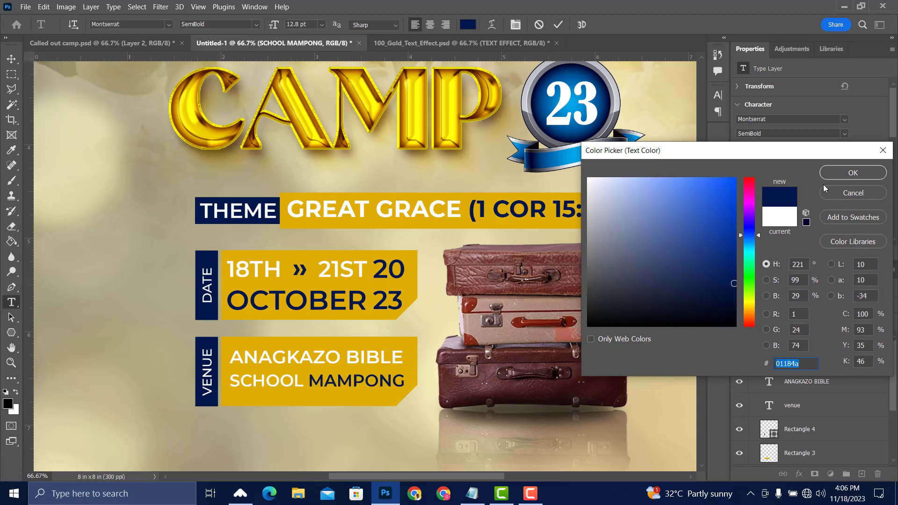
pyautogui.click(841, 177)
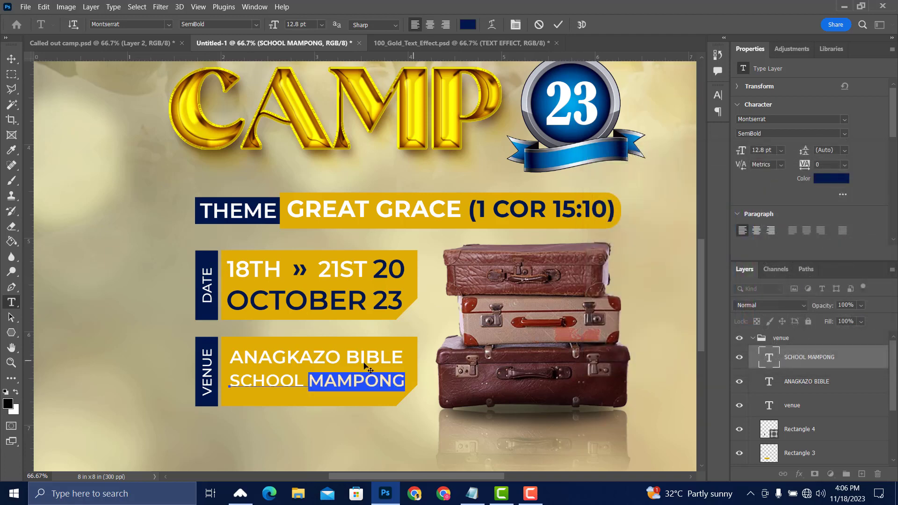
pyautogui.click(303, 381)
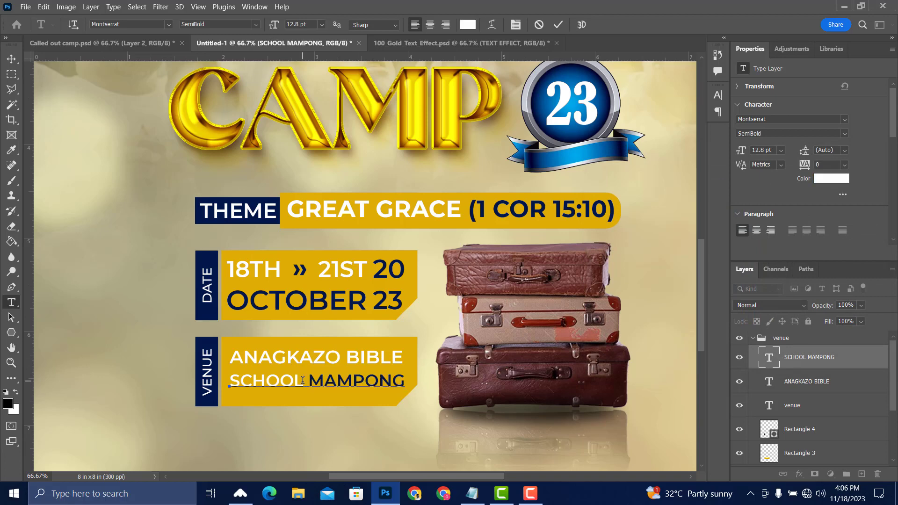
pyautogui.write(',')
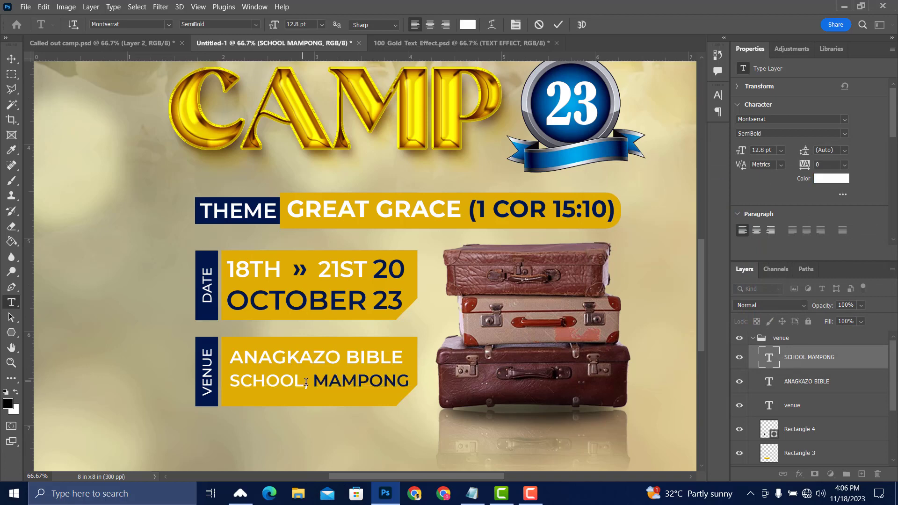
pyautogui.hotkey('ctrl', 'Return')
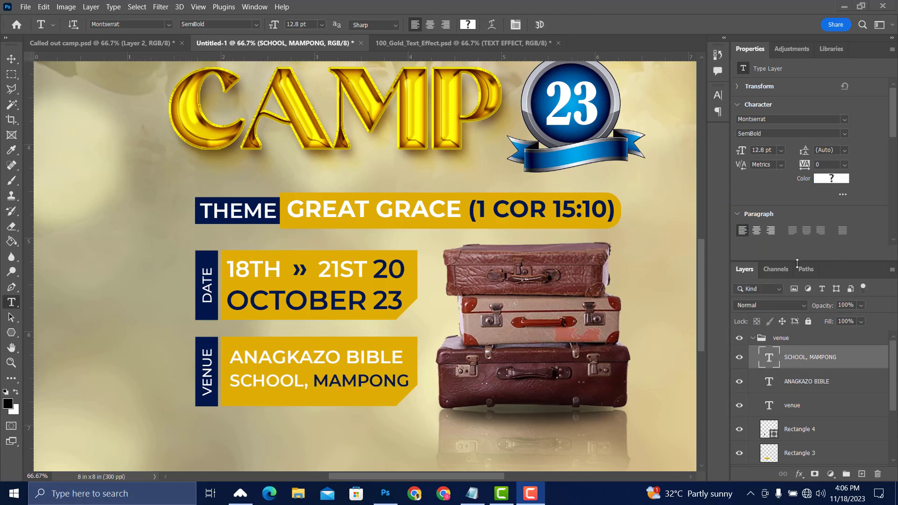
# Set the SCHOOL, MAMPONG line's font size to 12.4 pt.
pyautogui.click(765, 150)
pyautogui.press('BackSpace')
pyautogui.press('BackSpace')
pyautogui.write('6')
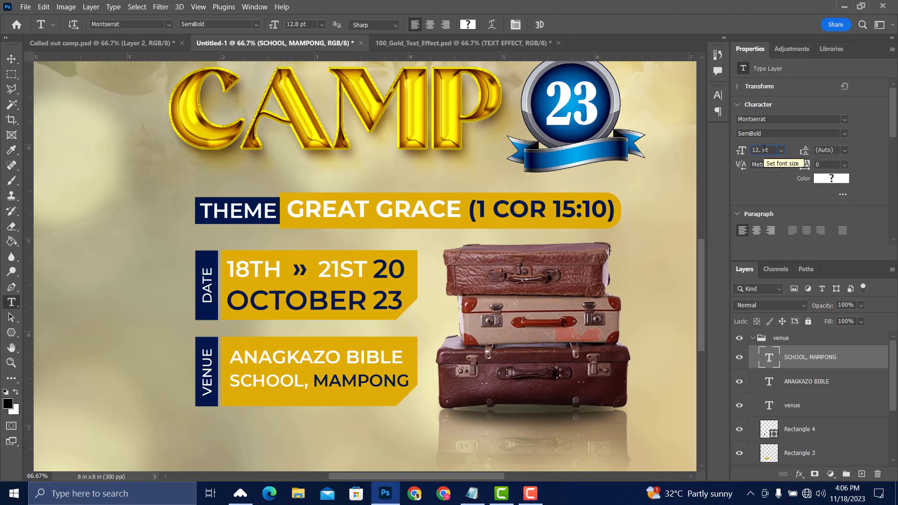
pyautogui.press('BackSpace')
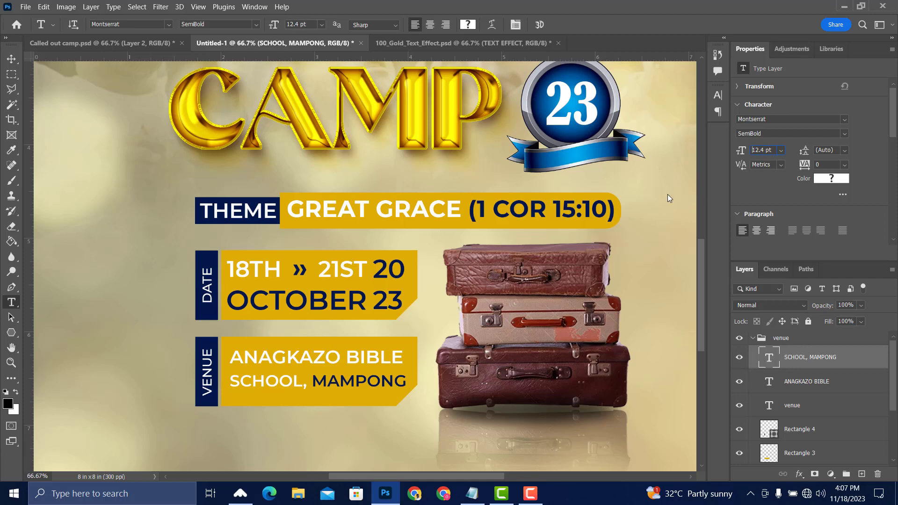
pyautogui.write('4')
pyautogui.press('Return')
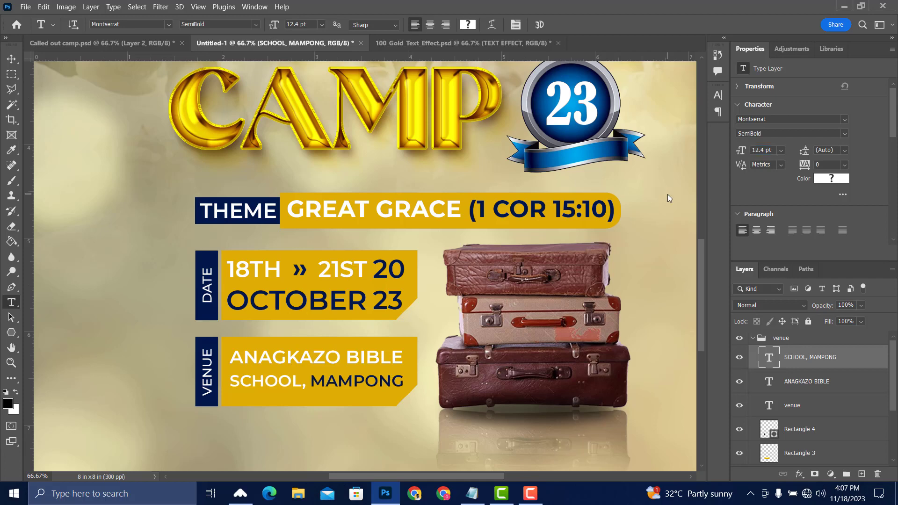
# Nudge the two address lines slightly left inside the gold venue box and collapse the venue layer group.
pyautogui.scroll(-1, 382, 259)
pyautogui.keyDown('shift'); pyautogui.click(789, 398); pyautogui.keyUp('shift')
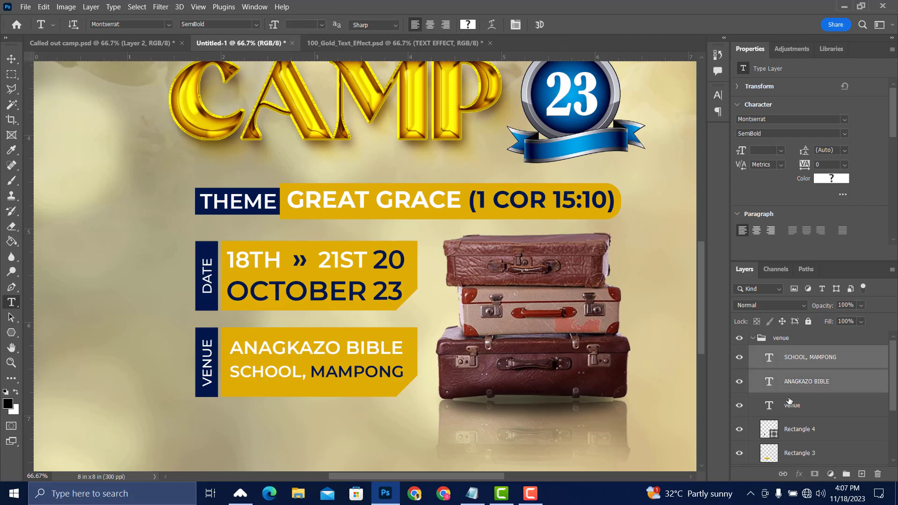
pyautogui.press('v')
pyautogui.click(781, 337)
pyautogui.click(753, 338)
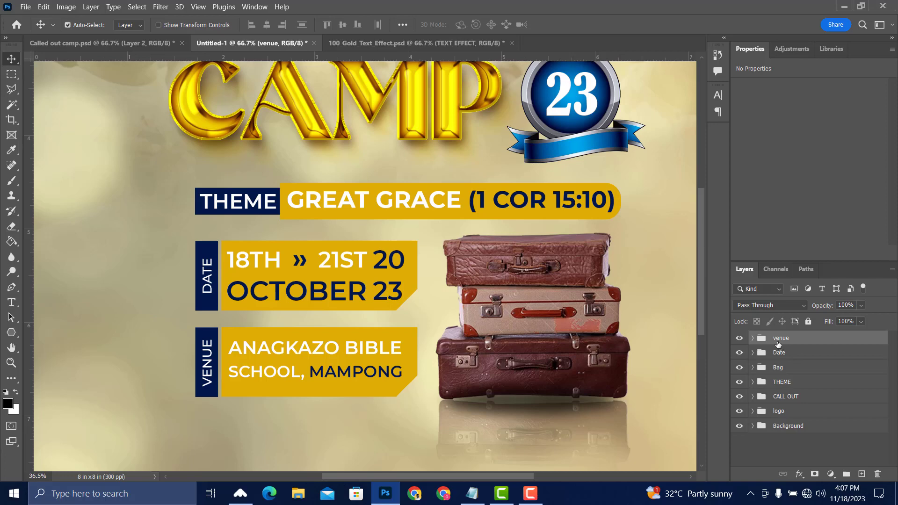
# Move the THEME group up slightly, closer to the CAMP title.
pyautogui.hotkey('ctrl', '0')
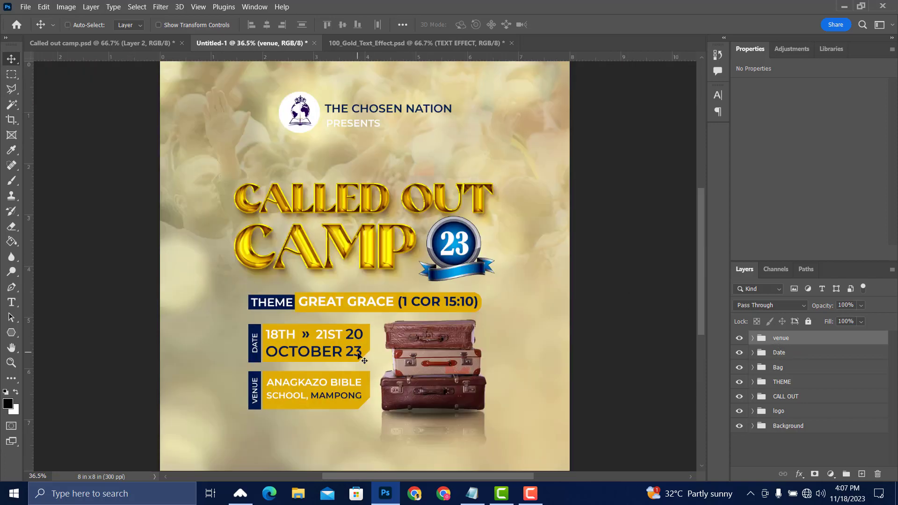
pyautogui.rightClick(365, 304)
pyautogui.click(373, 310)
pyautogui.hotkey('shift', 'Up')
pyautogui.hotkey('shift', 'Up')
pyautogui.hotkey('shift', 'Up')
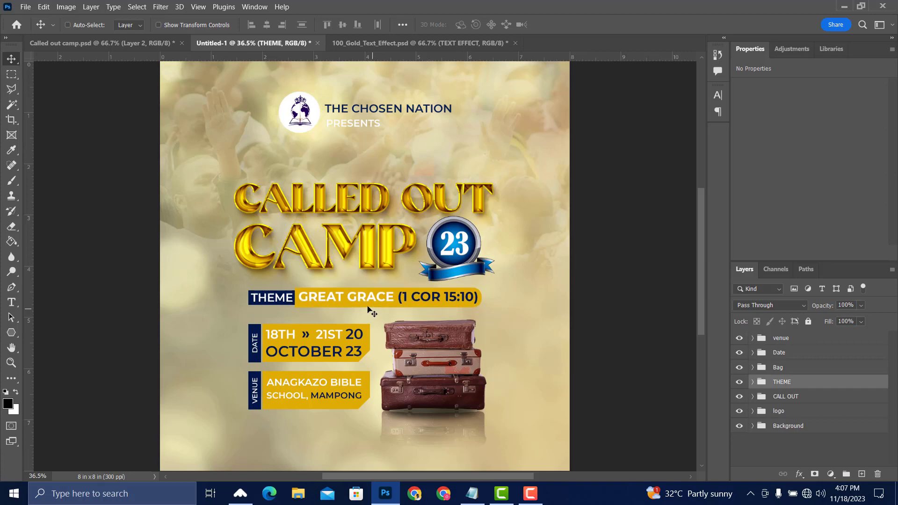
# Raise the CALL OUT title group to leave more space above the THEME bar.
pyautogui.rightClick(365, 253)
pyautogui.click(371, 256)
pyautogui.hotkey('shift', 'Up')
pyautogui.hotkey('shift', 'Up')
pyautogui.hotkey('shift', 'Up')
pyautogui.hotkey('shift', 'Up')
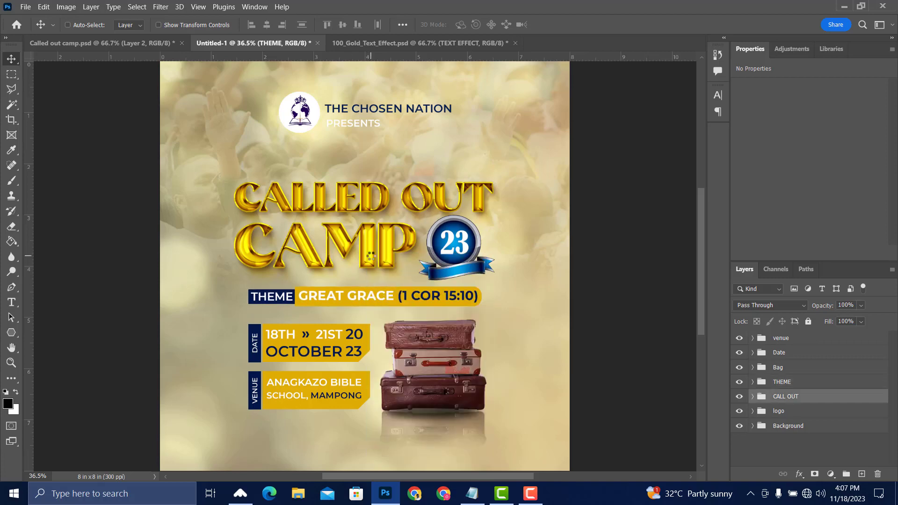
# Move the THEME group further up to follow the raised CALLED OUT CAMP title.
pyautogui.rightClick(383, 302)
pyautogui.click(394, 307)
pyautogui.hotkey('shift', 'Up')
pyautogui.hotkey('shift', 'Up')
pyautogui.hotkey('shift', 'Up')
pyautogui.hotkey('shift', 'Up')
pyautogui.hotkey('shift', 'Up')
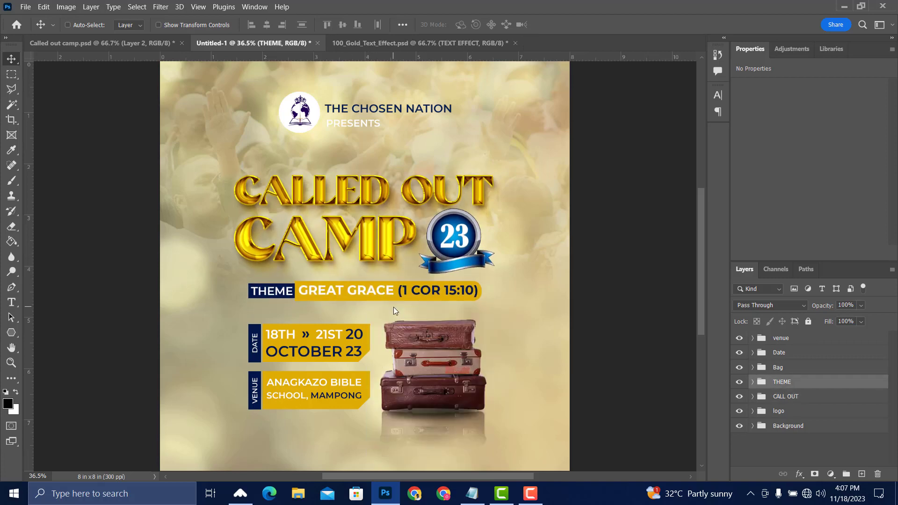
# Move the Date, Bag and venue groups up together to tighten the gap below the THEME bar.
pyautogui.rightClick(362, 349)
pyautogui.click(377, 352)
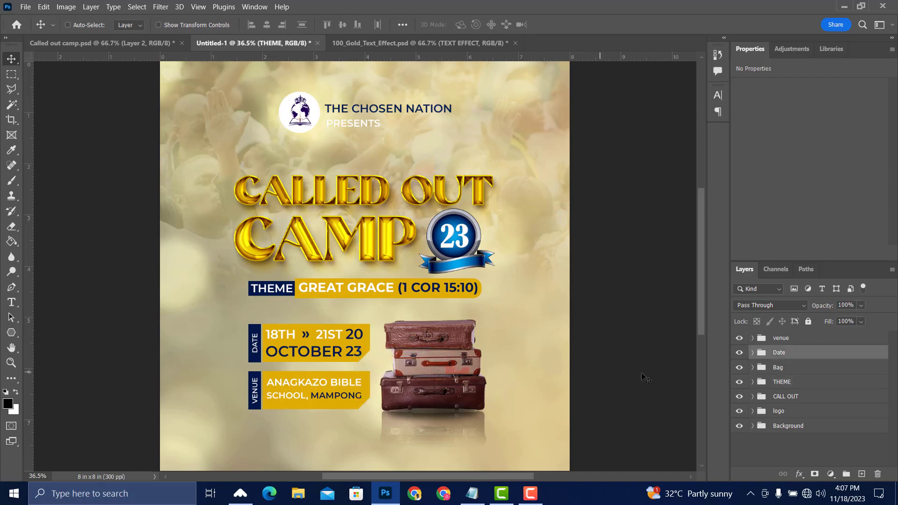
pyautogui.keyDown('ctrl'); pyautogui.click(780, 370); pyautogui.keyUp('ctrl')
pyautogui.keyDown('ctrl'); pyautogui.click(780, 341); pyautogui.keyUp('ctrl')
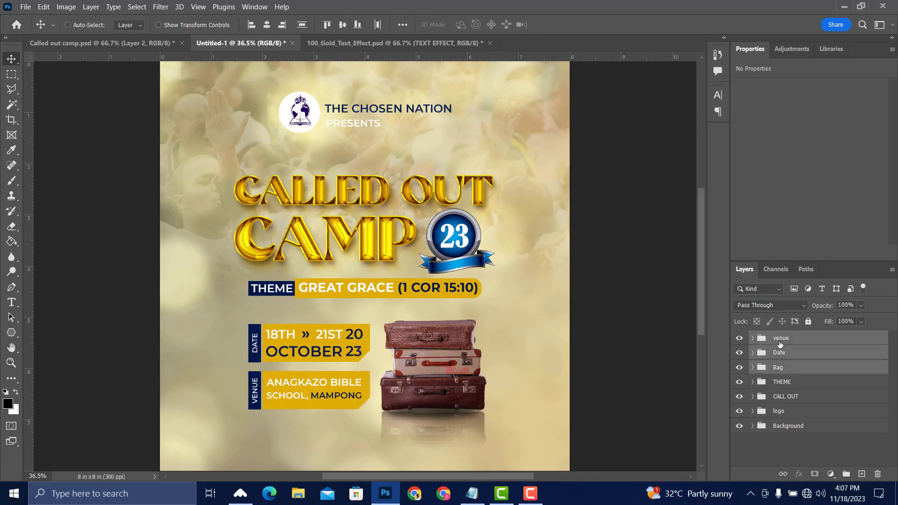
pyautogui.hotkey('shift', 'Up')
pyautogui.hotkey('shift', 'Up')
pyautogui.hotkey('shift', 'Up')
pyautogui.hotkey('shift', 'Up')
pyautogui.hotkey('shift', 'Up')
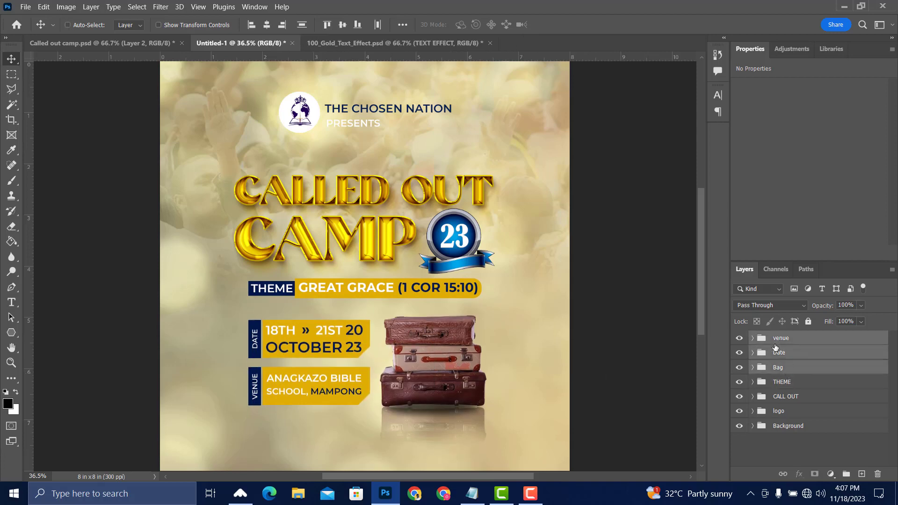
# Nudge the CALL OUT title group up a little more, followed by the THEME group.
pyautogui.rightClick(378, 250)
pyautogui.click(385, 263)
pyautogui.hotkey('shift', 'Up')
pyautogui.hotkey('shift', 'Up')
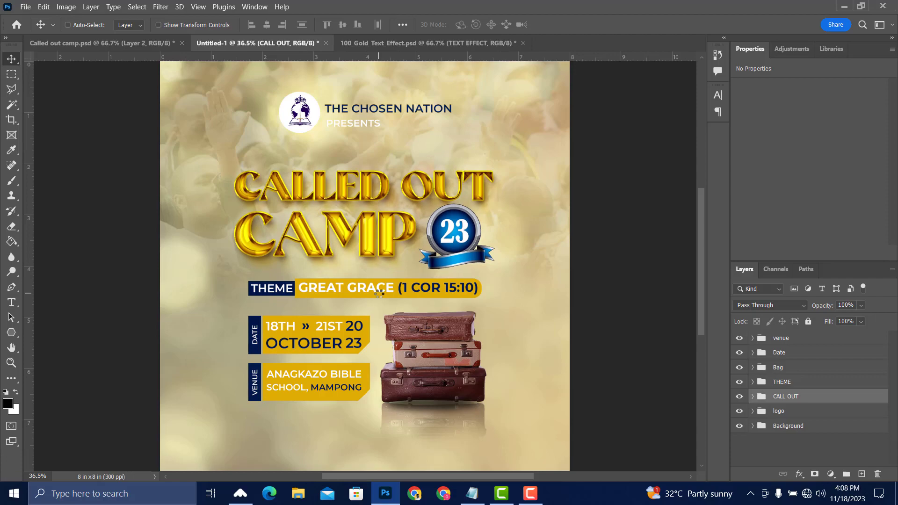
pyautogui.rightClick(393, 296)
pyautogui.click(395, 301)
pyautogui.hotkey('shift', 'Up')
pyautogui.hotkey('shift', 'Up')
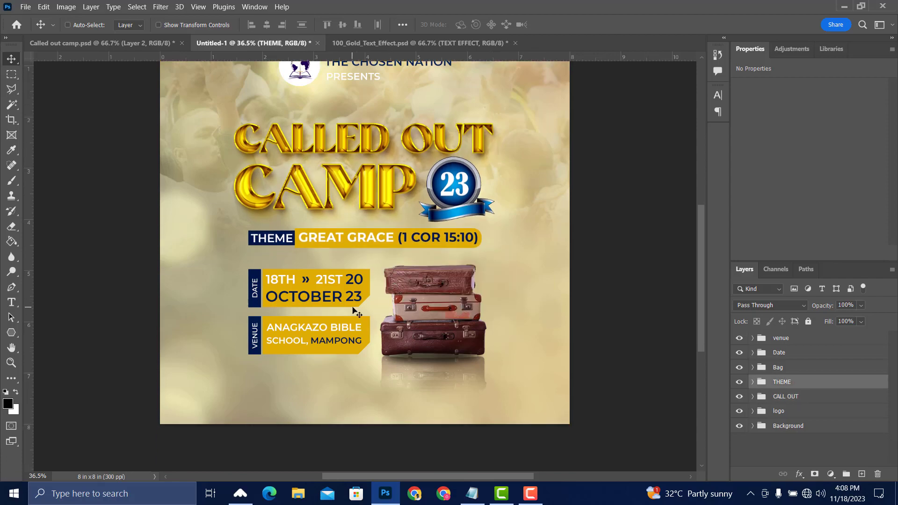
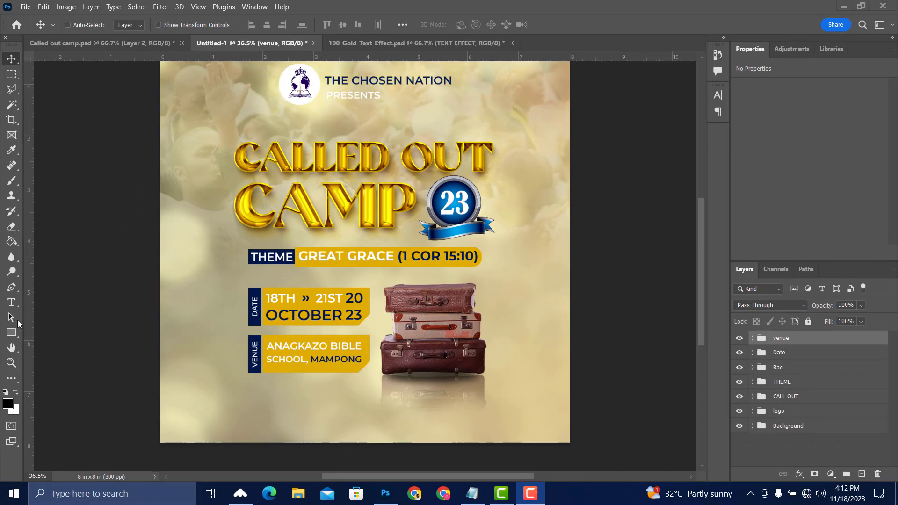
# Draw a rectangle about 4.6 in wide and 0.4 in high below the venue box and suitcases.
pyautogui.click(13, 334)
pyautogui.rightClick(14, 336)
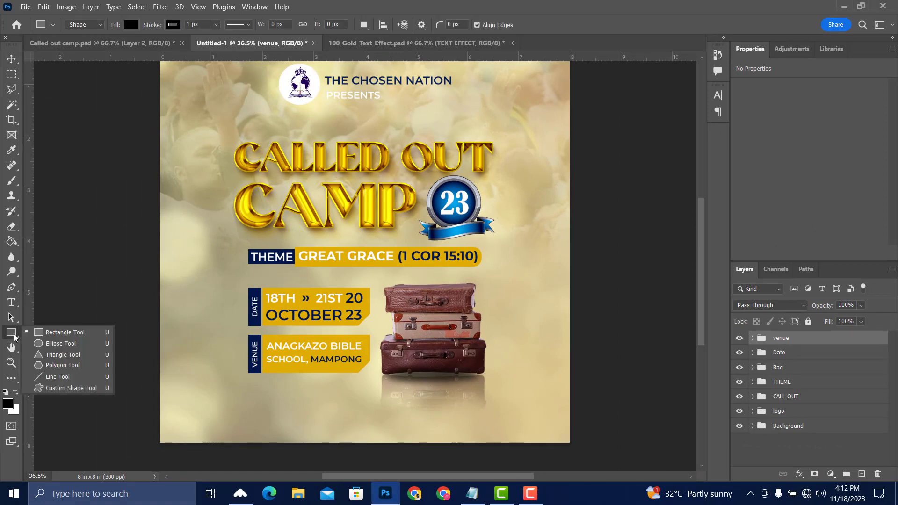
pyautogui.click(60, 335)
pyautogui.moveTo(249, 392); pyautogui.dragTo(485, 412)
# Remove the new rectangle's stroke and fill it with the recently used navy.
pyautogui.click(776, 190)
pyautogui.click(740, 209)
pyautogui.click(773, 172)
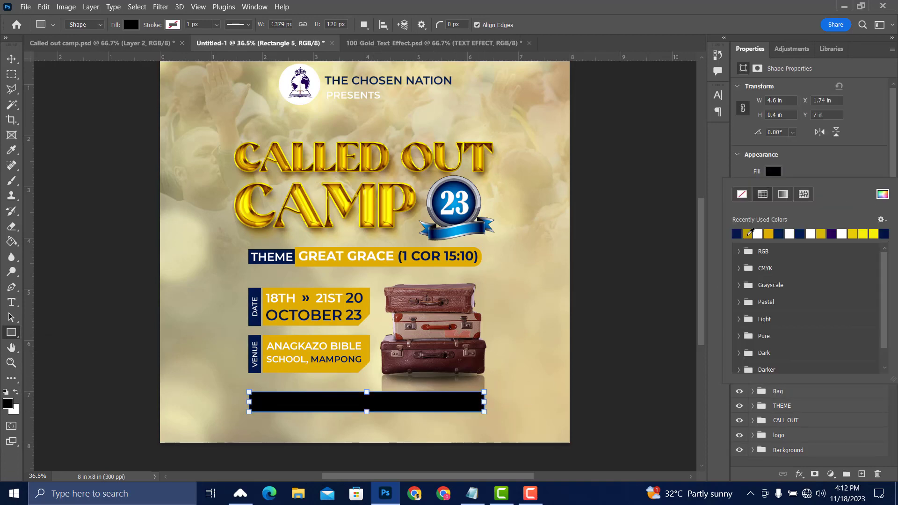
pyautogui.click(747, 230)
pyautogui.click(752, 183)
pyautogui.press('v')
# Switch to Notepad for the contact line, paste it into the Photoshop flyer as a text layer, and place it on the navy bar.
pyautogui.hotkey('alt', 'Tab')
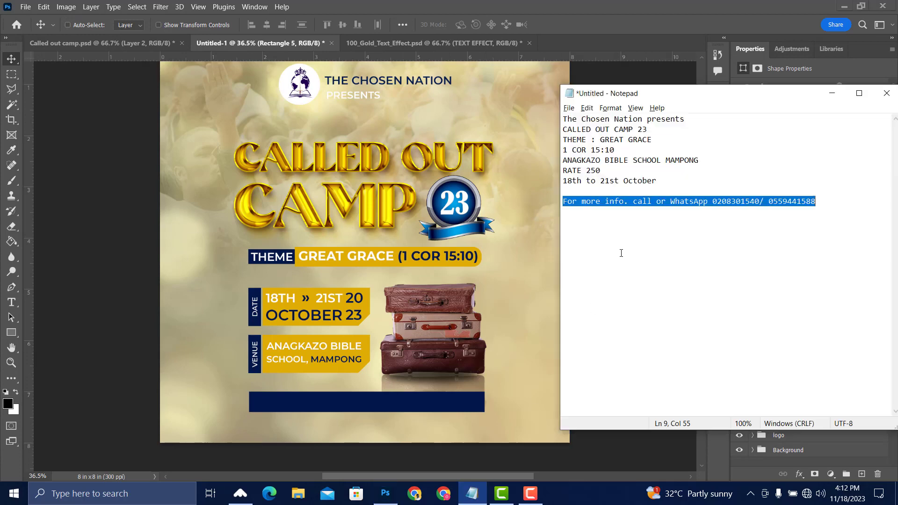
pyautogui.hotkey('alt', 'Tab')
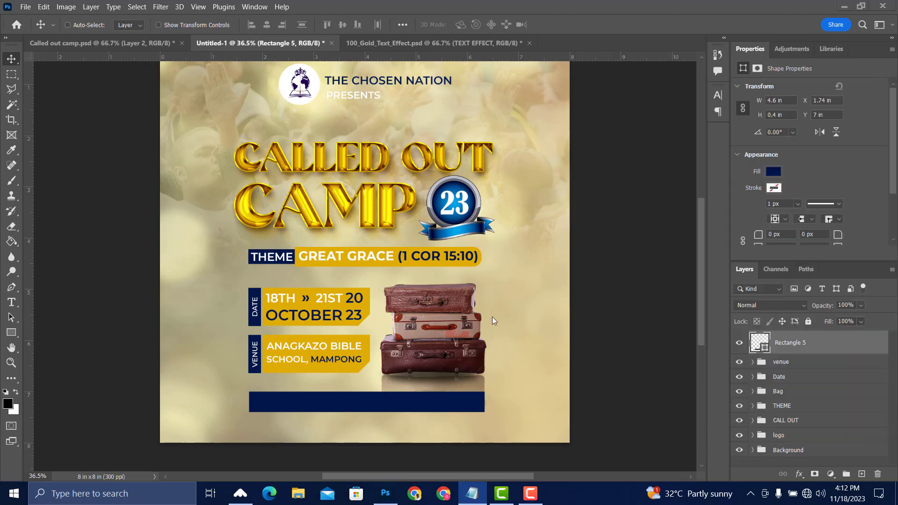
pyautogui.press('t')
pyautogui.click(340, 425)
pyautogui.hotkey('ctrl', 'v')
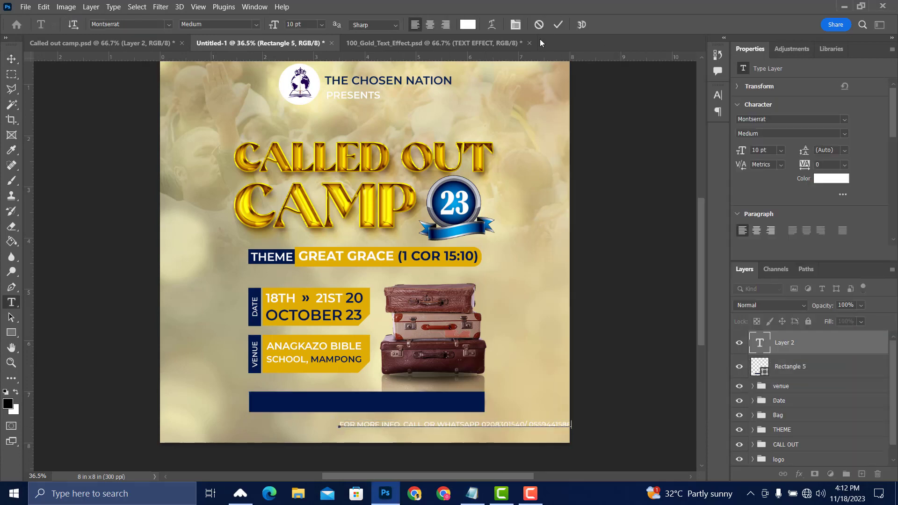
pyautogui.click(558, 25)
pyautogui.press('v')
pyautogui.moveTo(468, 425); pyautogui.dragTo(380, 406)
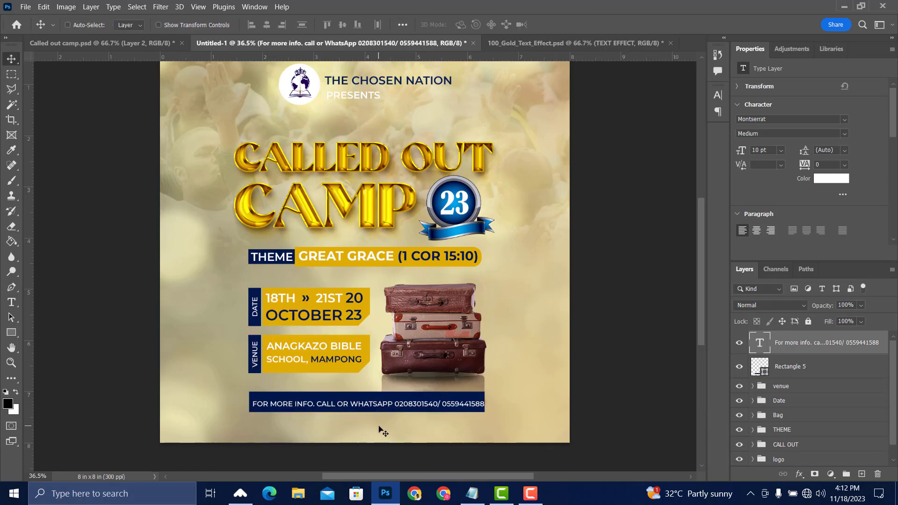
# Replace the "call or WhatsApp" wording with a wide blank gap between FOR MORE INFO and the phone numbers.
pyautogui.press('t')
pyautogui.moveTo(393, 405); pyautogui.dragTo(318, 405)
pyautogui.press('BackSpace')
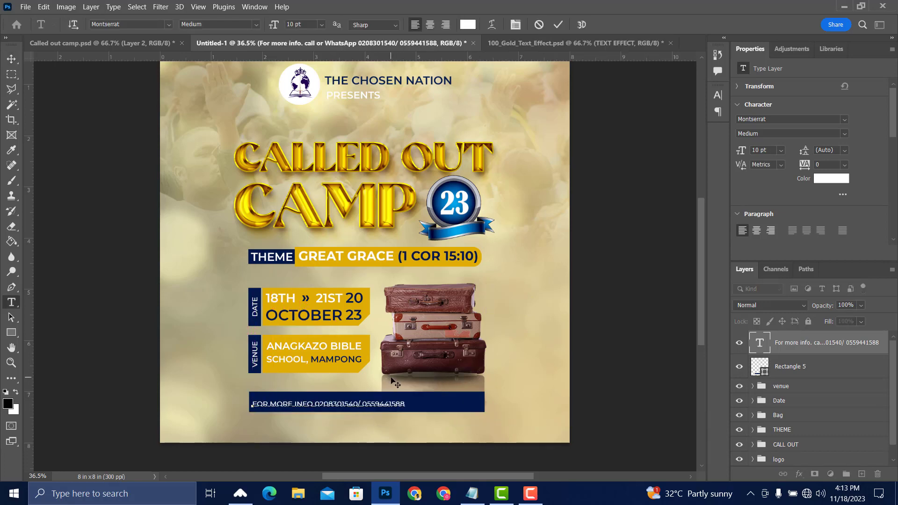
pyautogui.hotkey('ctrl', 'Return')
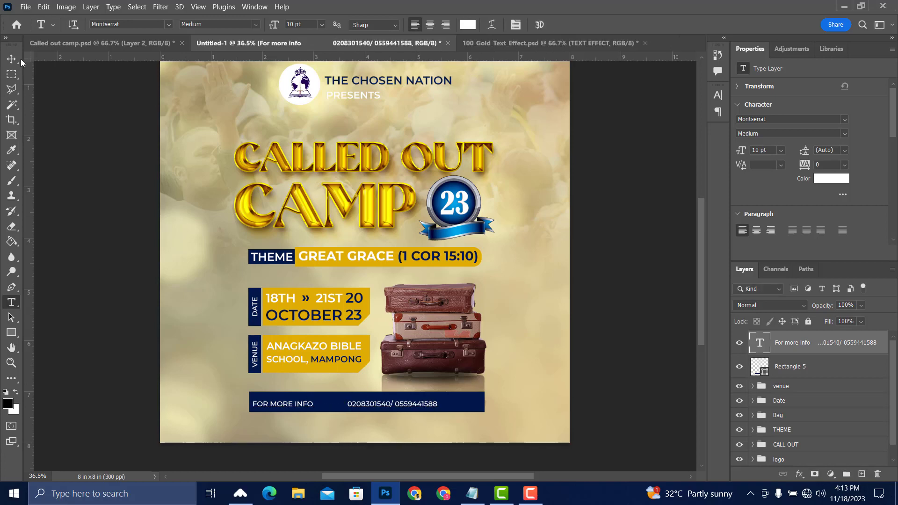
# Set the contact line's font size to 14 pt and shift it slightly up within the navy bar.
pyautogui.press('v')
pyautogui.click(781, 150)
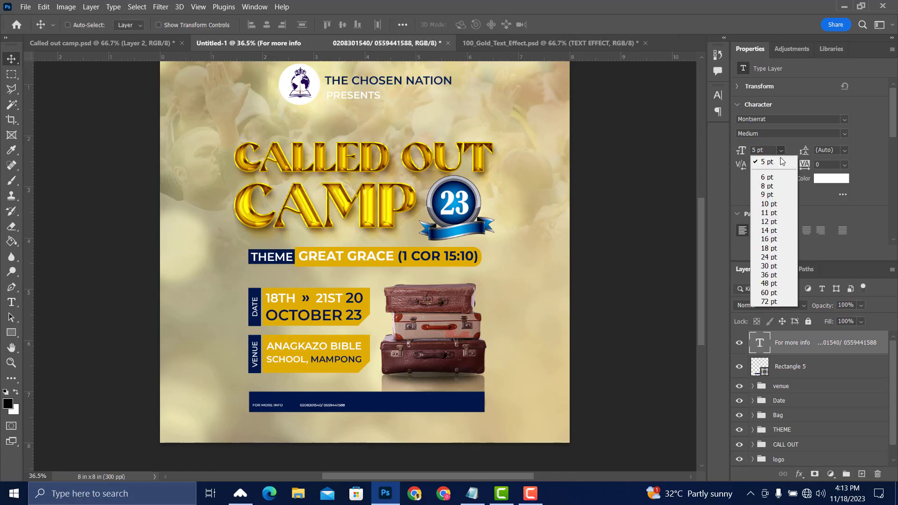
pyautogui.click(767, 230)
pyautogui.moveTo(381, 405); pyautogui.dragTo(380, 402)
# Set the contact line's font size to 13 pt and its layer opacity to 100%.
pyautogui.click(780, 151)
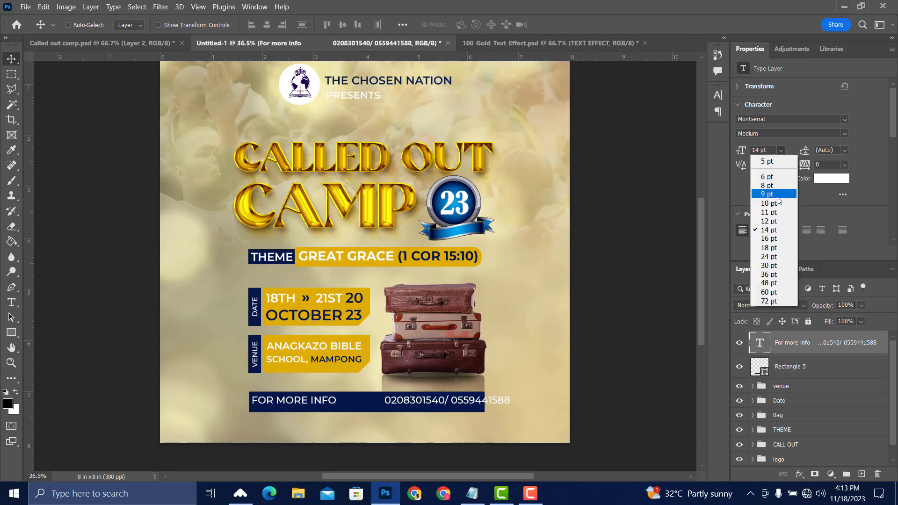
pyautogui.click(767, 219)
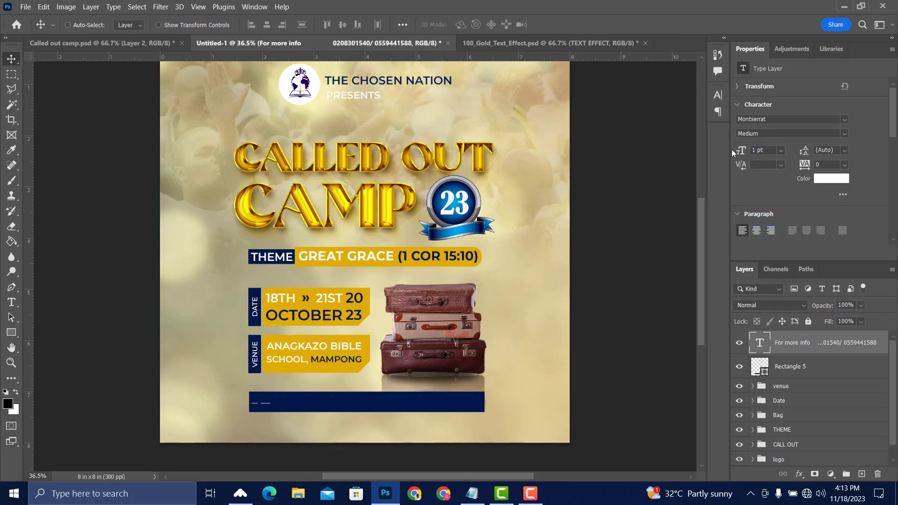
pyautogui.press('3')
pyautogui.click(756, 150)
pyautogui.write('3')
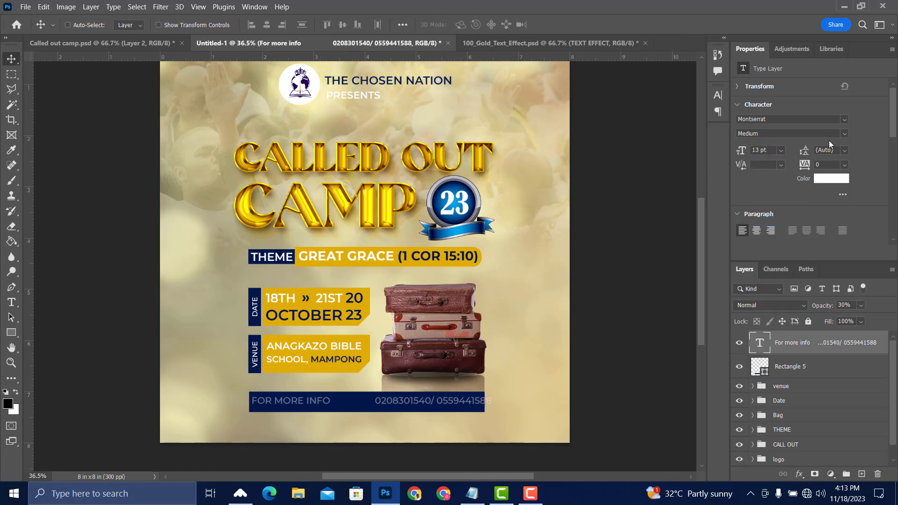
pyautogui.click(825, 368)
pyautogui.click(840, 343)
# Narrow the gap between FOR MORE INFO and the phone numbers, and shift the contact line slightly left.
pyautogui.press('t')
pyautogui.click(365, 403)
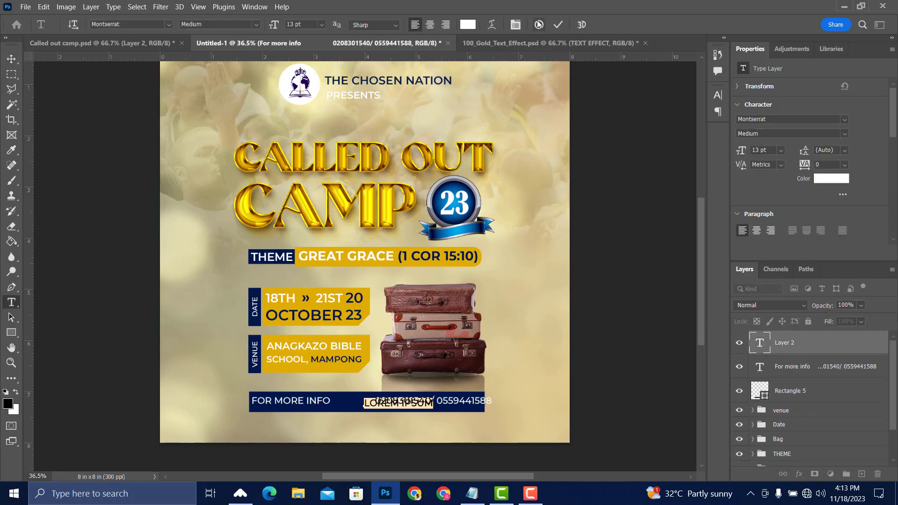
pyautogui.click(539, 25)
pyautogui.click(355, 403)
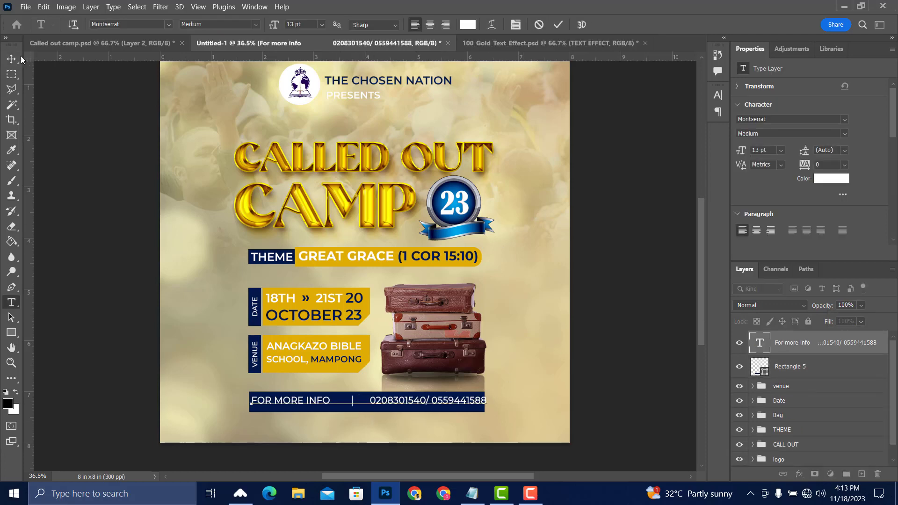
pyautogui.click(12, 59)
pyautogui.moveTo(372, 402); pyautogui.dragTo(368, 401)
# Resize the navy contact bar to about 4.68 by 0.31 in and vertically centre the contact line on it.
pyautogui.rightClick(366, 408)
pyautogui.click(387, 414)
pyautogui.hotkey('ctrl', '+')
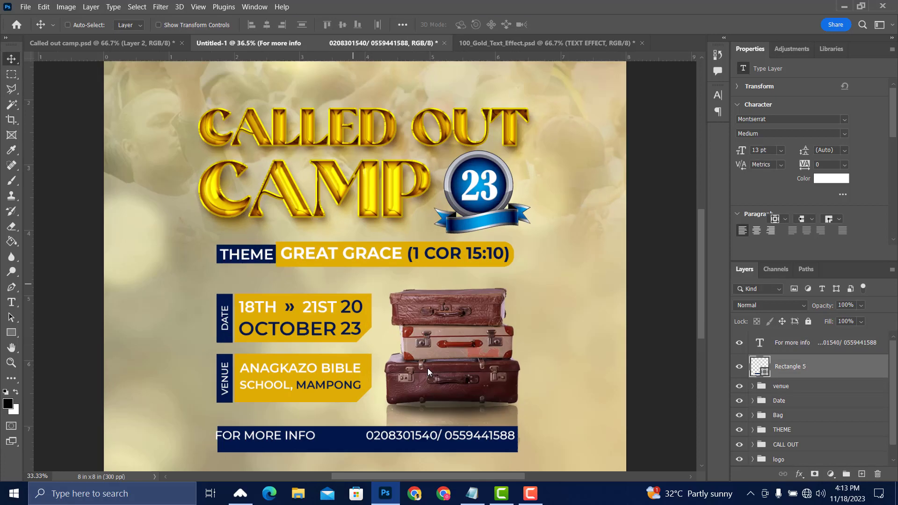
pyautogui.hotkey('ctrl', '+')
pyautogui.scroll(-5, 383, 373)
pyautogui.hotkey('ctrl', 't')
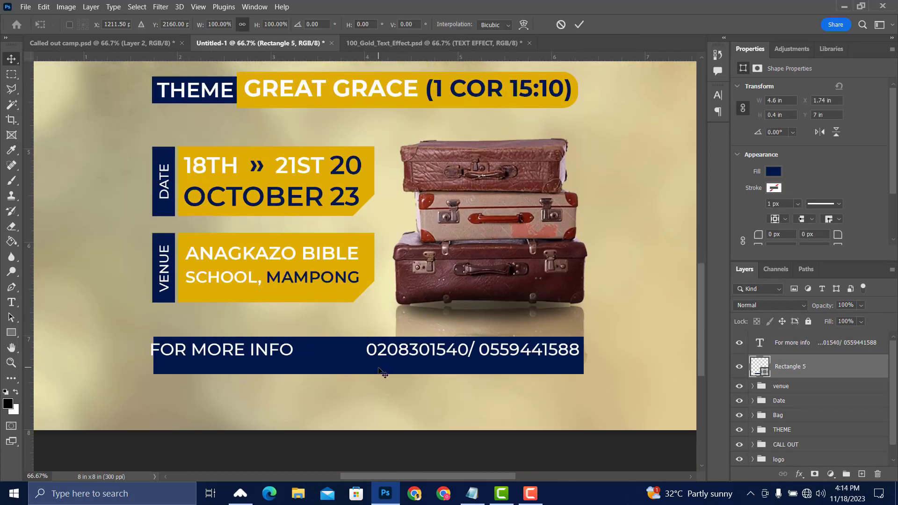
pyautogui.moveTo(154, 355); pyautogui.dragTo(149, 355)
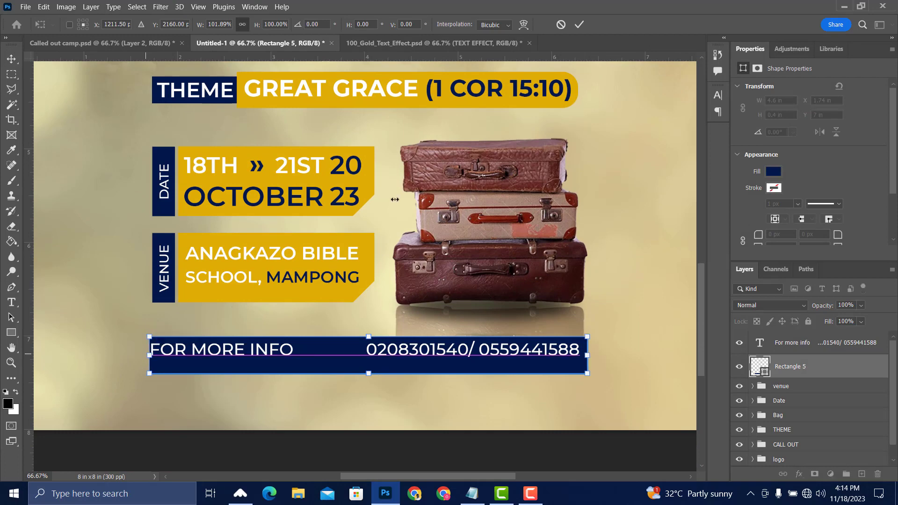
pyautogui.moveTo(369, 335); pyautogui.dragTo(397, 356)
pyautogui.press('Return')
pyautogui.keyDown('shift'); pyautogui.click(791, 347); pyautogui.keyUp('shift')
pyautogui.click(343, 25)
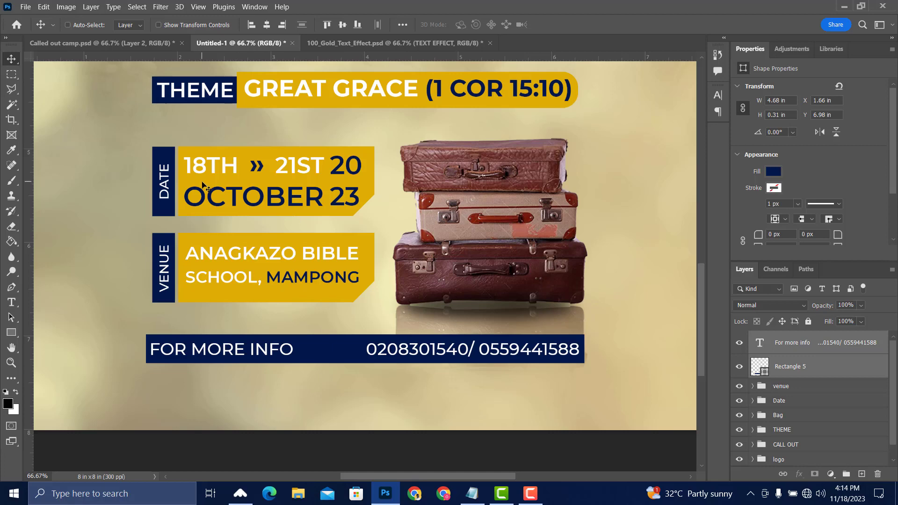
# Place the embedded image toppng.com-phone-icon-1929x1588 and scale it down to about 3.36%.
pyautogui.click(25, 6)
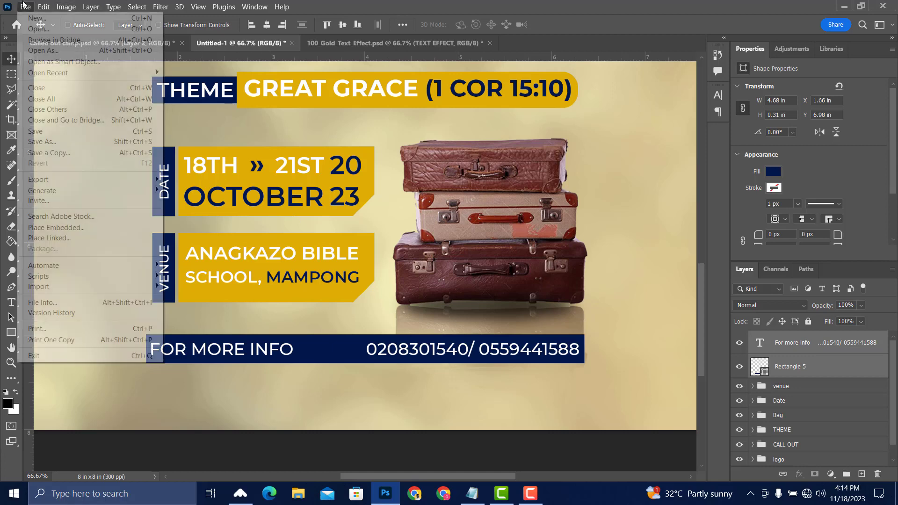
pyautogui.click(55, 231)
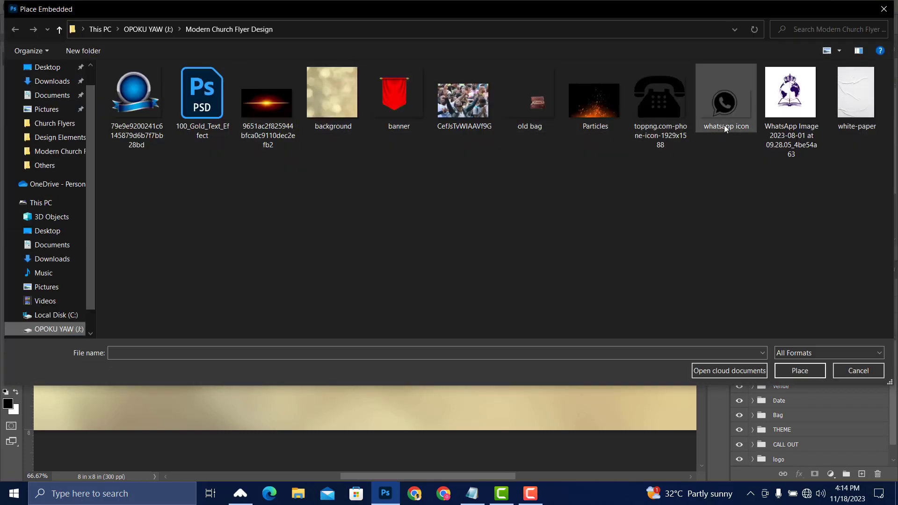
pyautogui.click(647, 116)
pyautogui.doubleClick(648, 116)
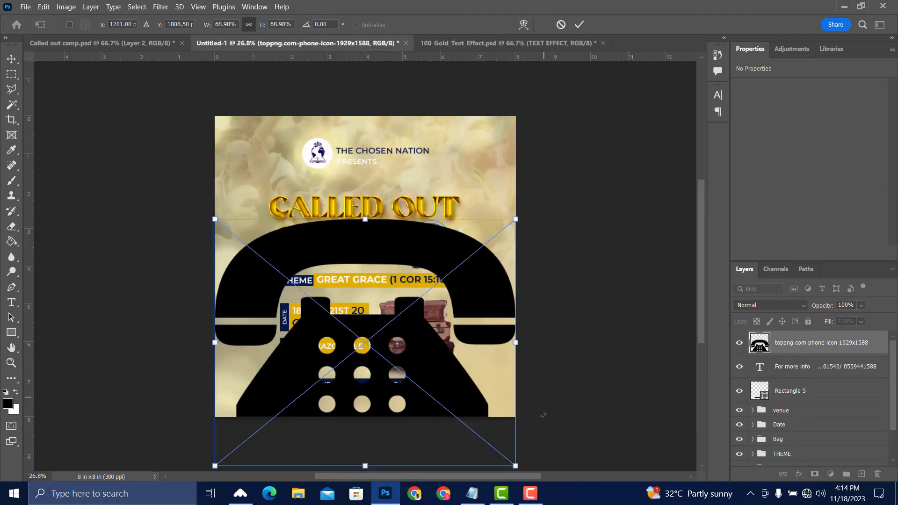
pyautogui.moveTo(512, 453); pyautogui.dragTo(378, 343)
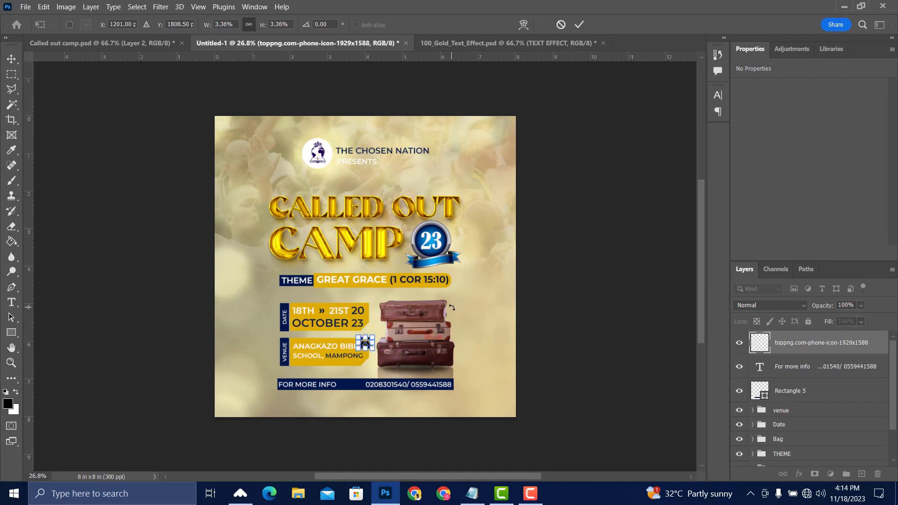
pyautogui.click(579, 24)
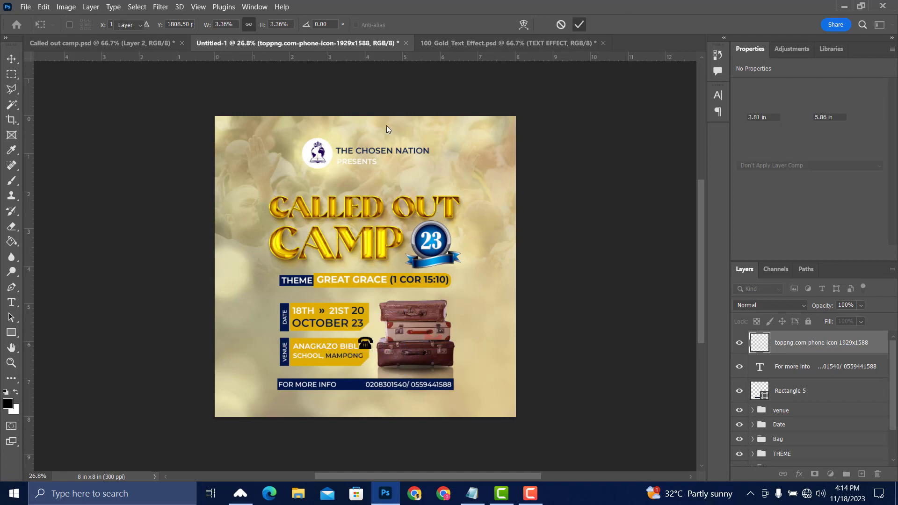
# Place the embedded whatsapp icon image and scale it down to about 8.87%.
pyautogui.click(28, 6)
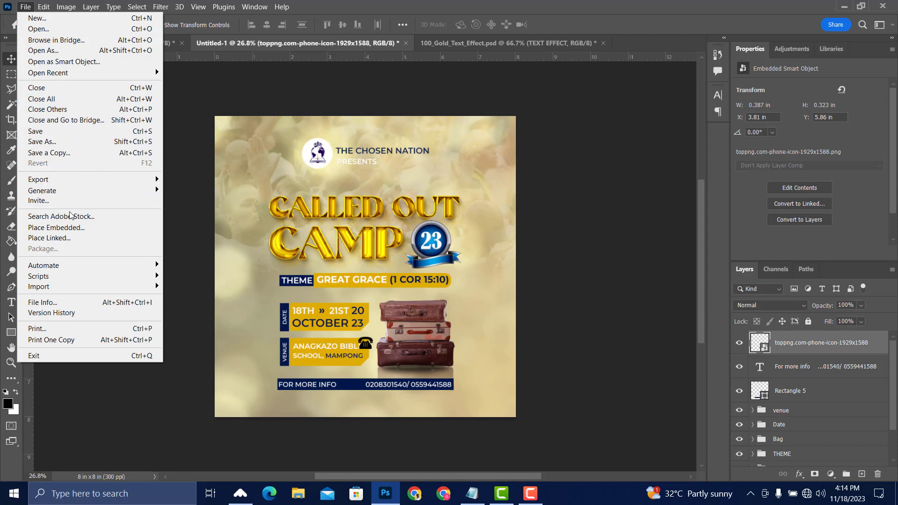
pyautogui.click(71, 228)
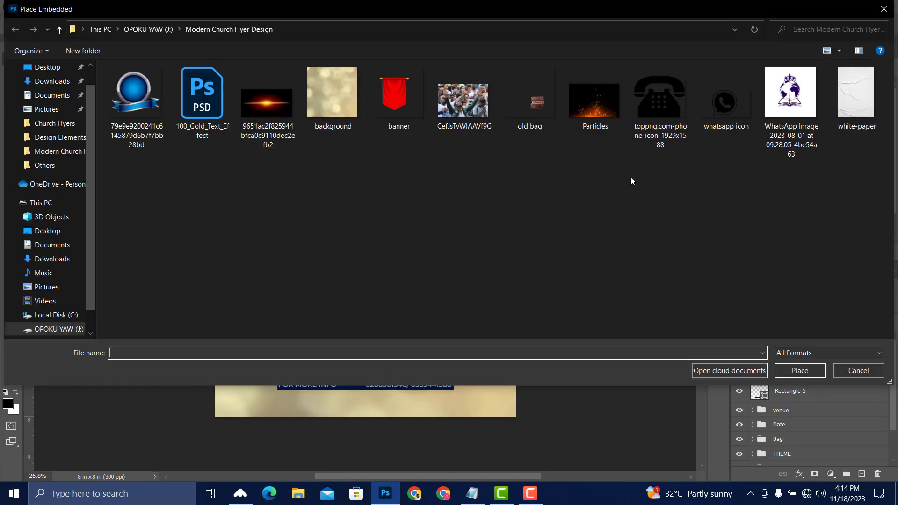
pyautogui.doubleClick(711, 119)
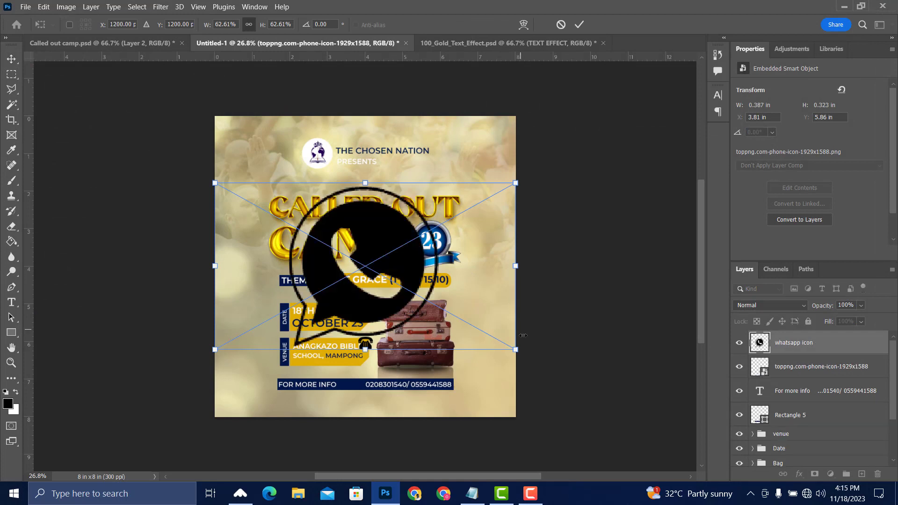
pyautogui.moveTo(516, 350); pyautogui.dragTo(387, 266)
pyautogui.click(576, 25)
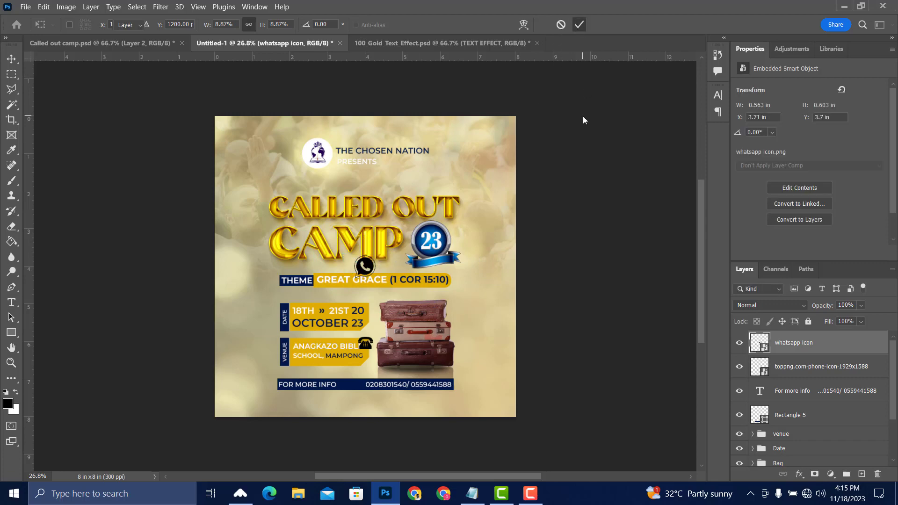
# Move the phone icon and the WhatsApp icon onto the navy contact bar, between FOR MORE INFO and the phone numbers.
pyautogui.hotkey('ctrl', '+')
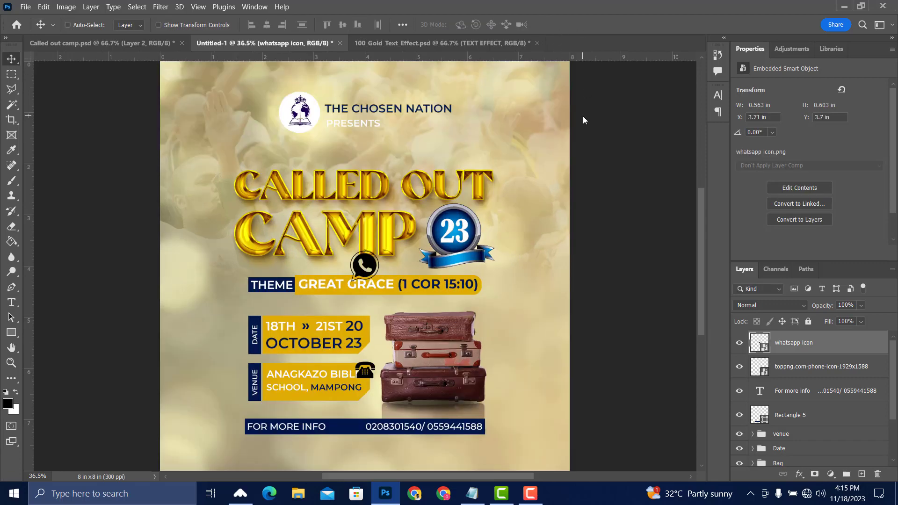
pyautogui.rightClick(366, 375)
pyautogui.click(393, 377)
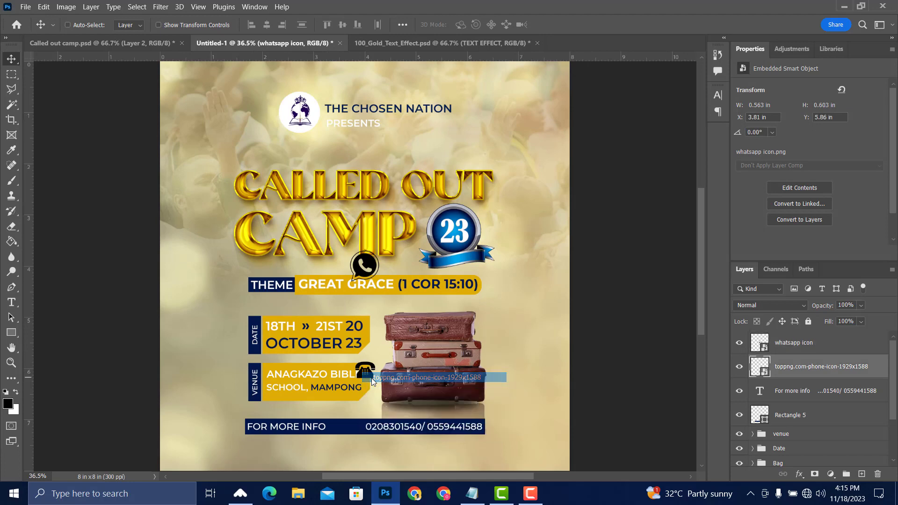
pyautogui.moveTo(365, 384); pyautogui.dragTo(335, 439)
pyautogui.rightClick(361, 275)
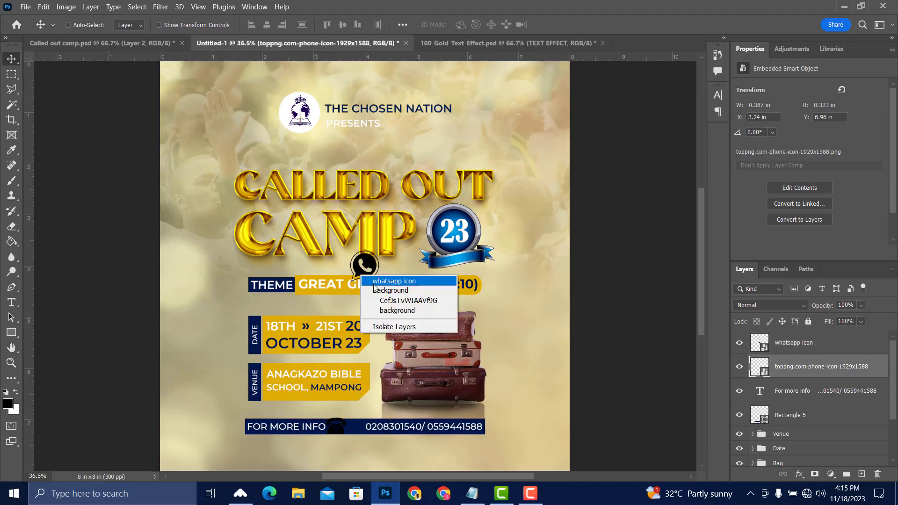
pyautogui.click(379, 280)
pyautogui.moveTo(368, 276); pyautogui.dragTo(370, 437)
# Scale the WhatsApp icon down to about 0.23 by 0.25 in so it fits inside the contact bar.
pyautogui.hotkey('ctrl', '+')
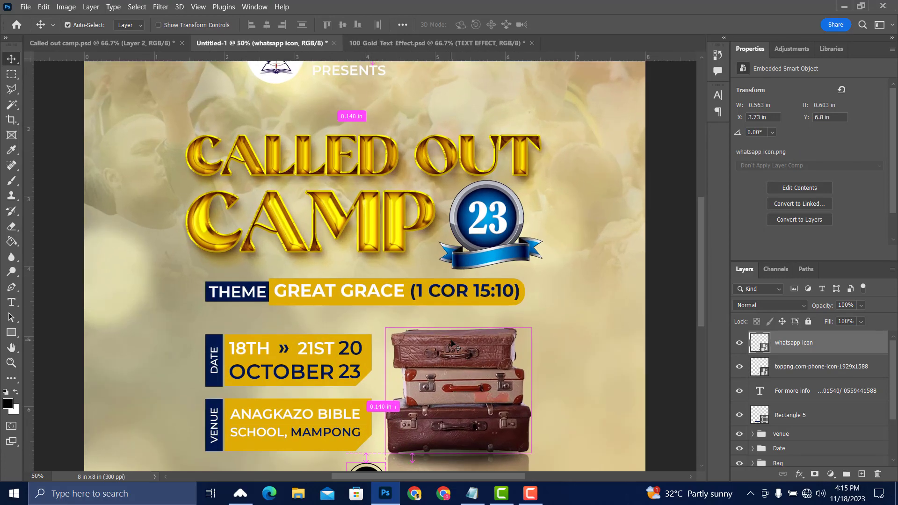
pyautogui.hotkey('ctrl', '+')
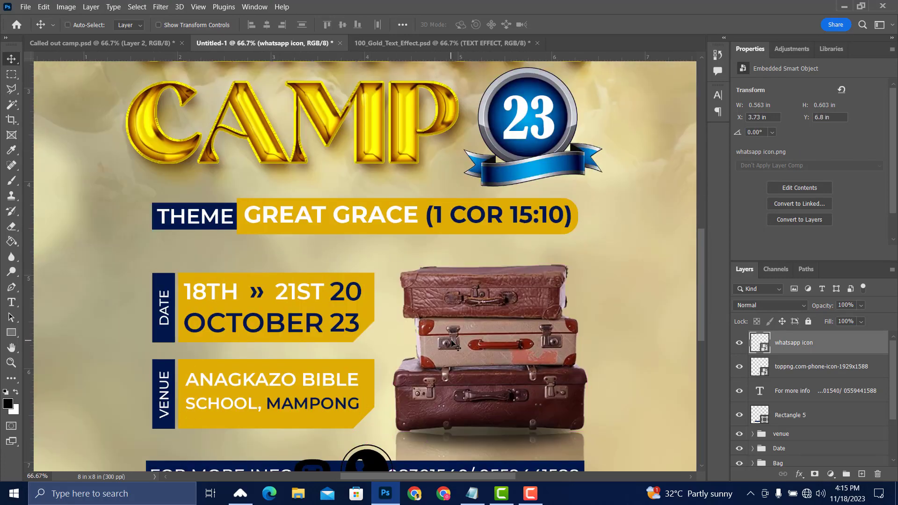
pyautogui.scroll(-3, 454, 345)
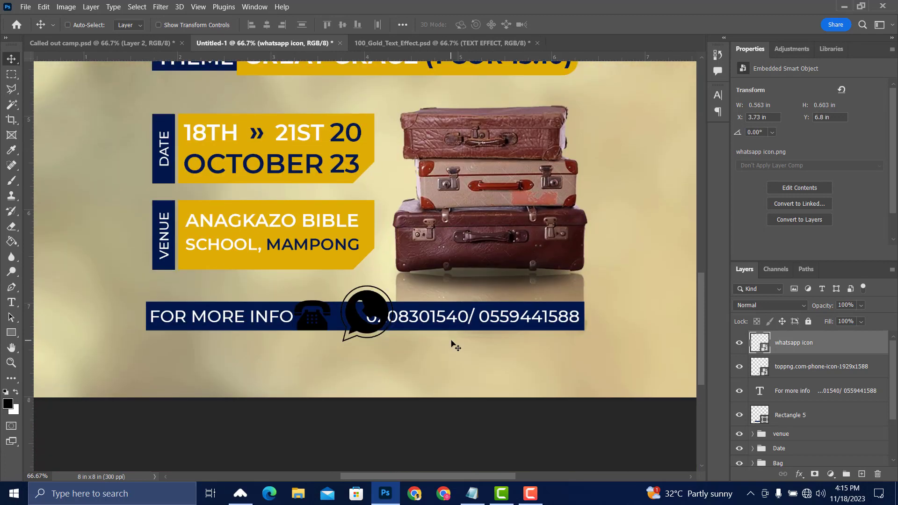
pyautogui.hotkey('ctrl', 't')
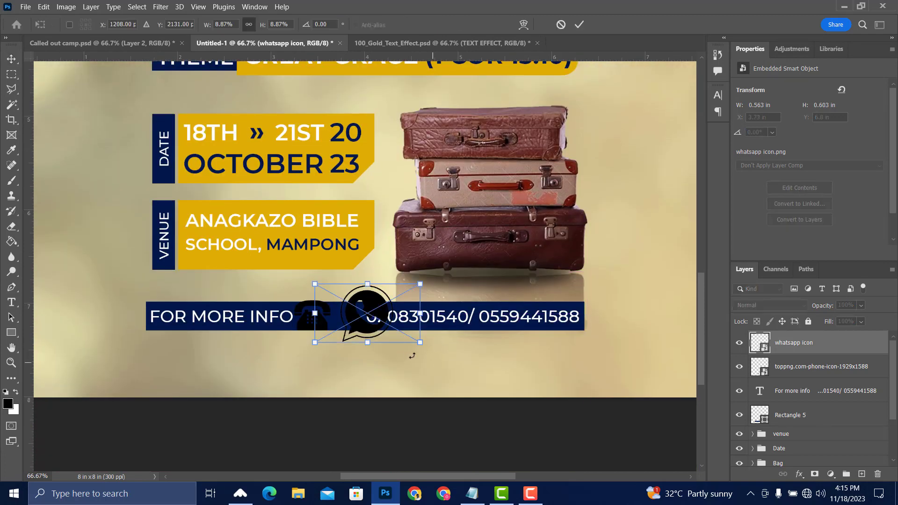
pyautogui.moveTo(421, 343); pyautogui.dragTo(350, 327)
pyautogui.press('Return')
# Scale the telephone icon on the contact bar down to about 2.08%.
pyautogui.rightClick(316, 321)
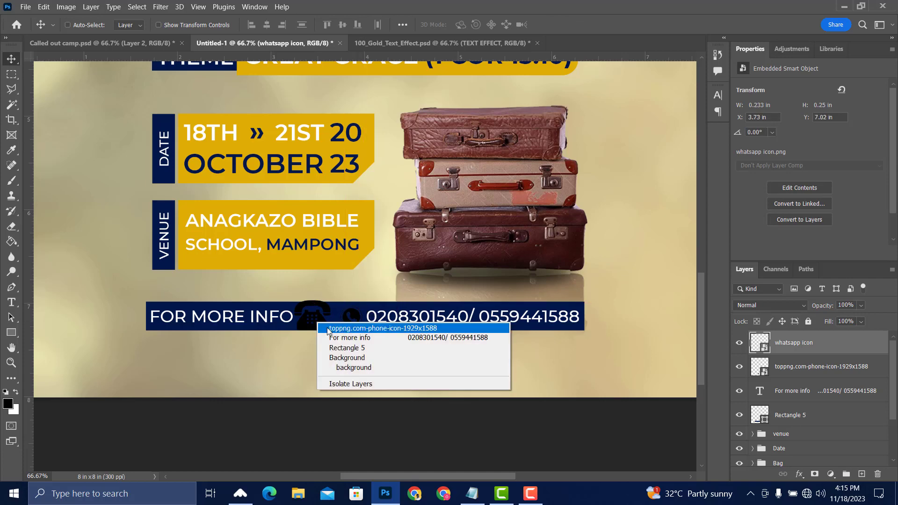
pyautogui.click(334, 328)
pyautogui.hotkey('ctrl', 't')
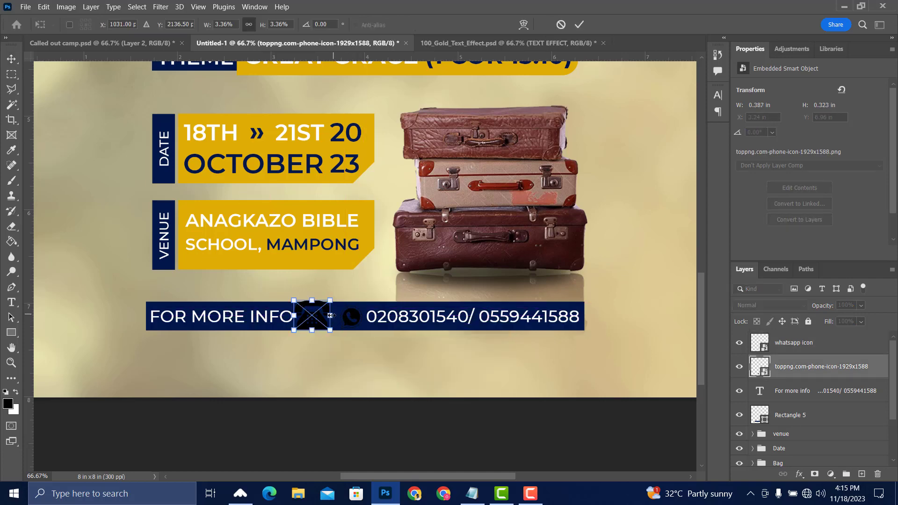
pyautogui.moveTo(329, 331); pyautogui.dragTo(325, 327)
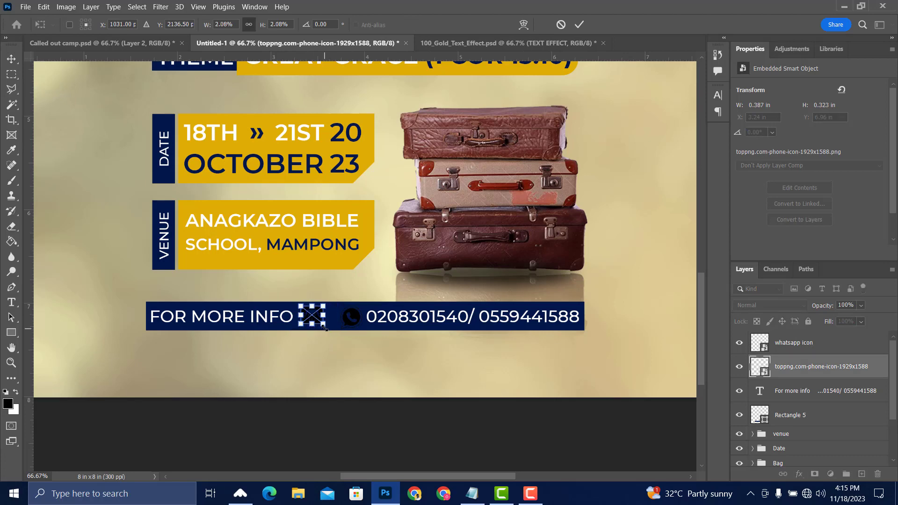
pyautogui.press('Return')
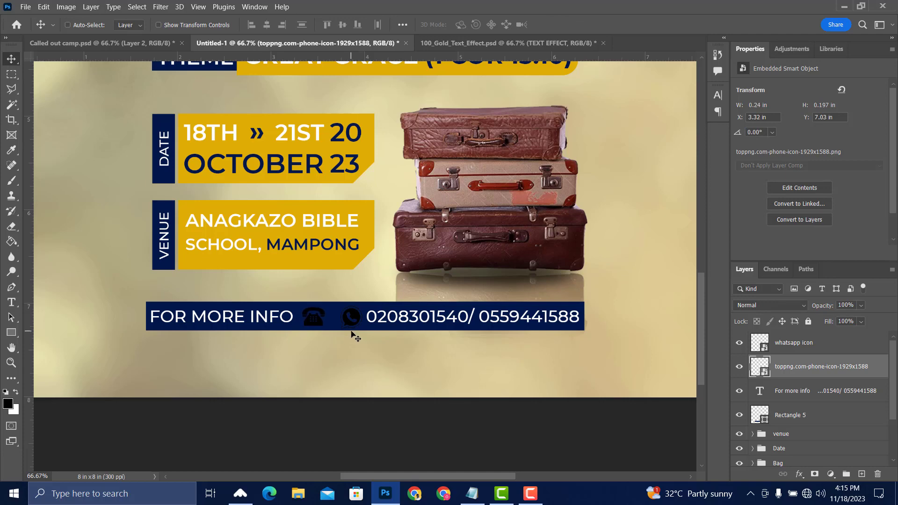
# Group the WhatsApp and telephone icon layers and name the group icons.
pyautogui.rightClick(349, 323)
pyautogui.click(356, 327)
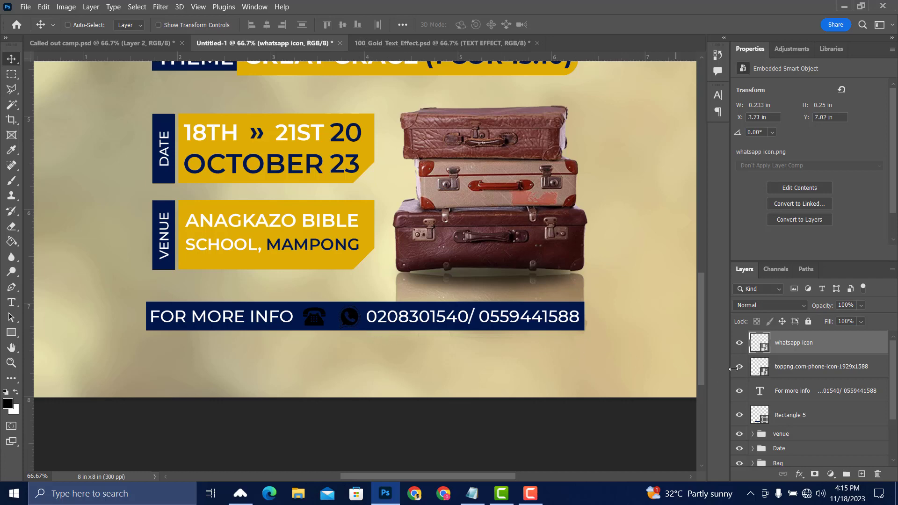
pyautogui.keyDown('shift'); pyautogui.click(800, 368); pyautogui.keyUp('shift')
pyautogui.hotkey('ctrl', 'g')
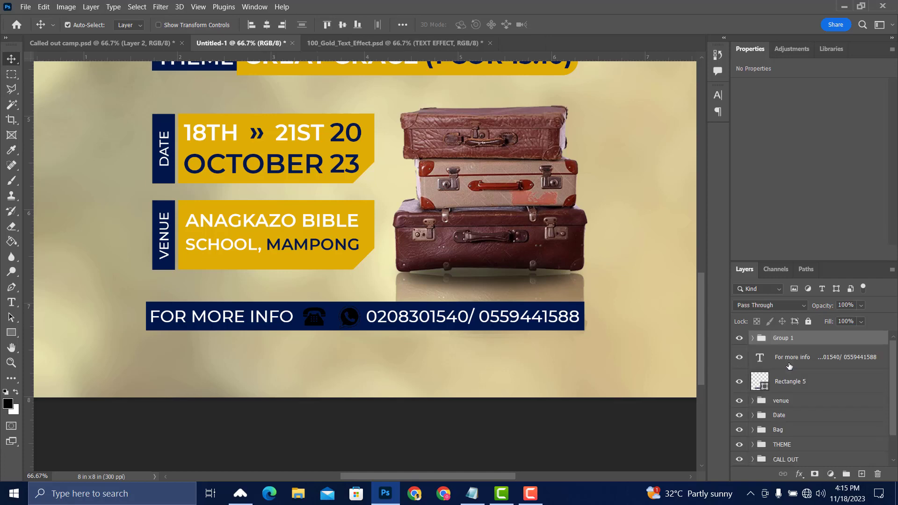
pyautogui.doubleClick(788, 338)
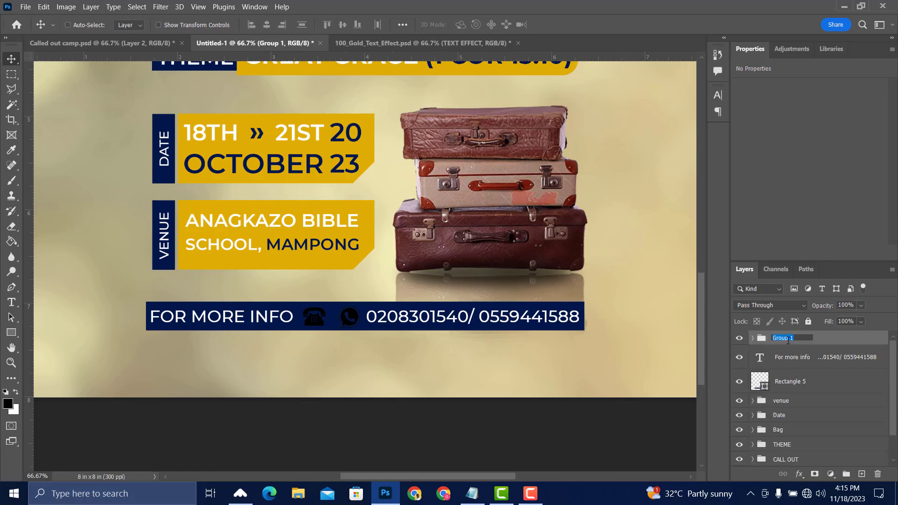
pyautogui.write('icons')
pyautogui.press('Return')
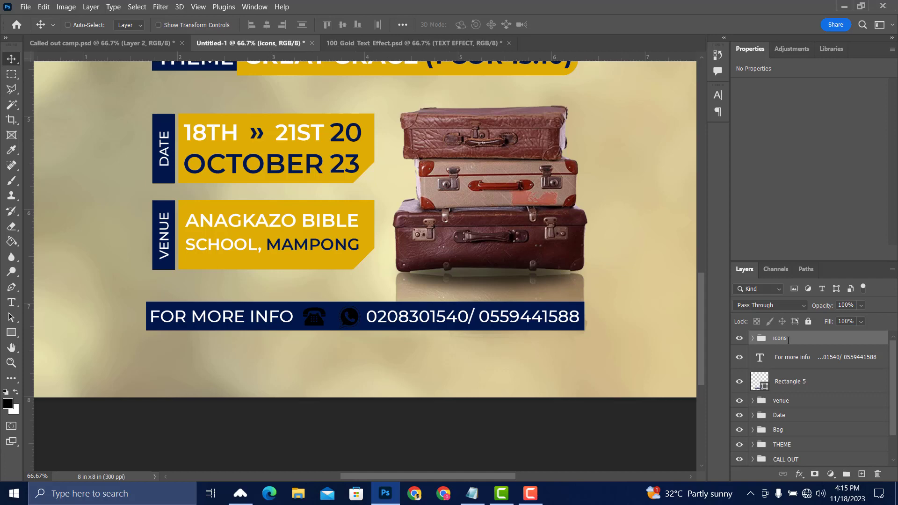
# Apply a Color Overlay to the icons group using the gold #dfaa03 sampled from the venue box.
pyautogui.click(800, 474)
pyautogui.click(811, 425)
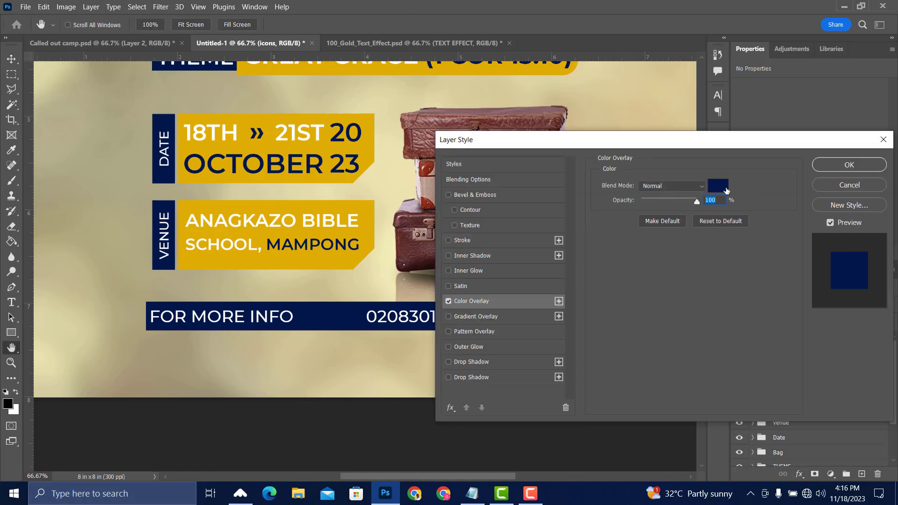
pyautogui.click(718, 186)
pyautogui.click(373, 218)
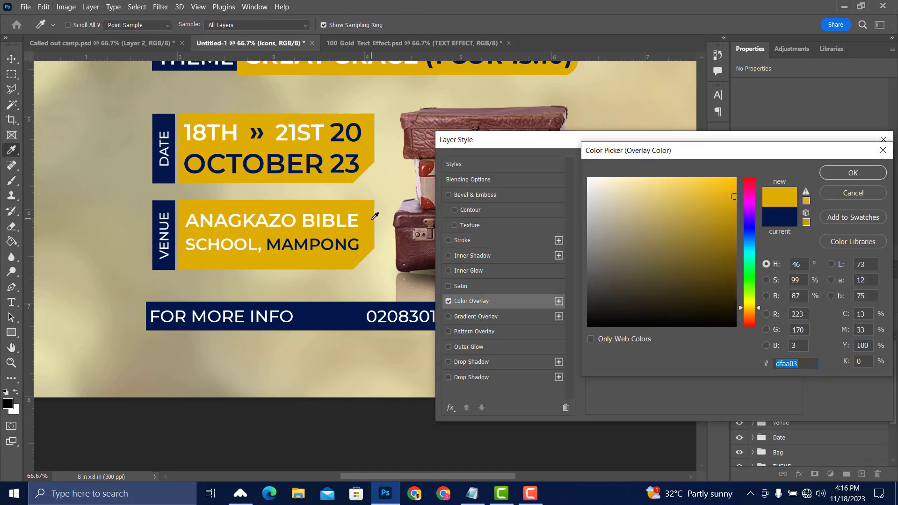
pyautogui.click(838, 174)
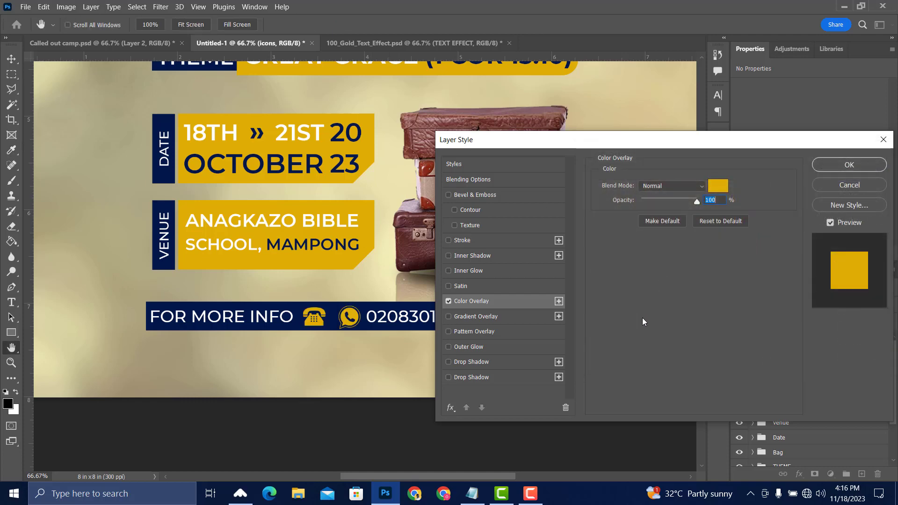
pyautogui.click(819, 167)
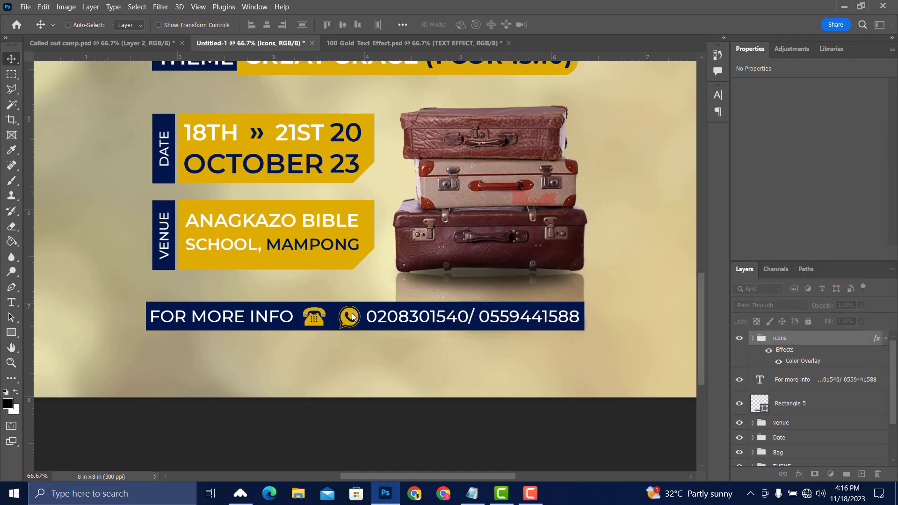
# Scale the WhatsApp icon down slightly to about 0.21 by 0.23 in.
pyautogui.rightClick(352, 319)
pyautogui.click(367, 326)
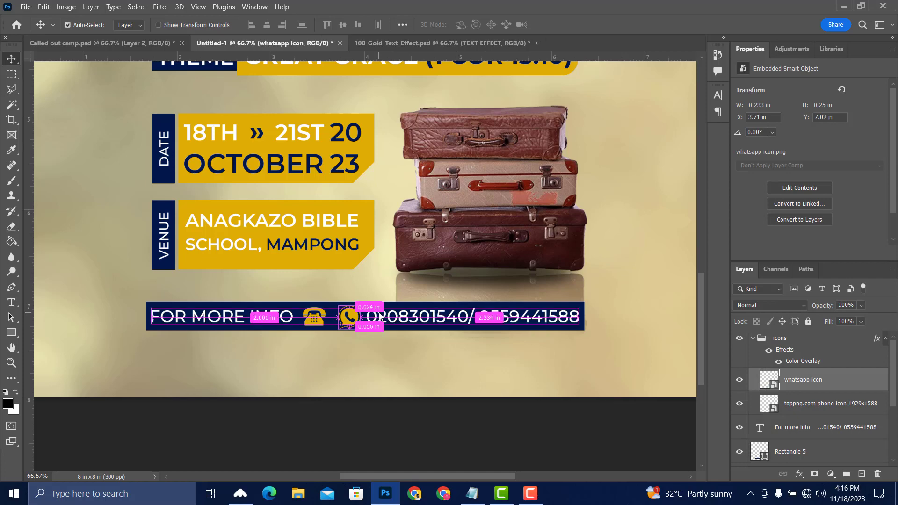
pyautogui.hotkey('ctrl', 't')
pyautogui.moveTo(360, 329); pyautogui.dragTo(370, 328)
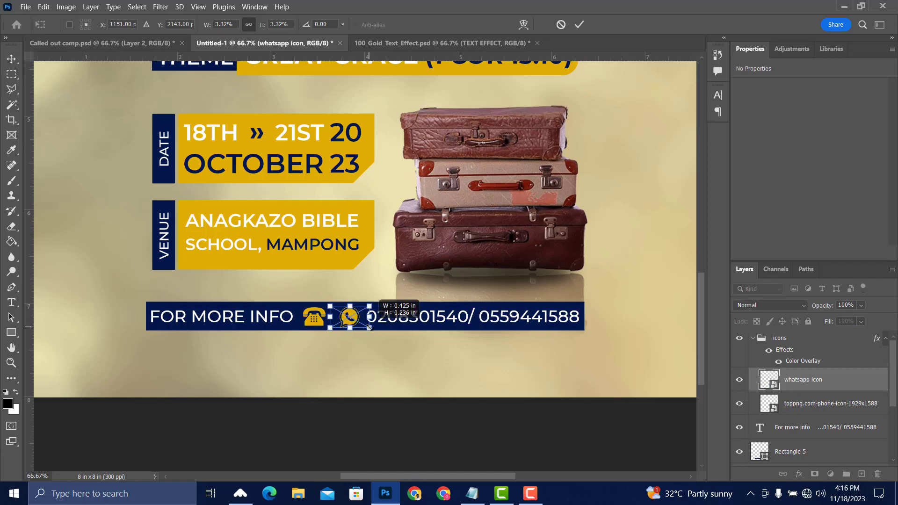
pyautogui.press('Return')
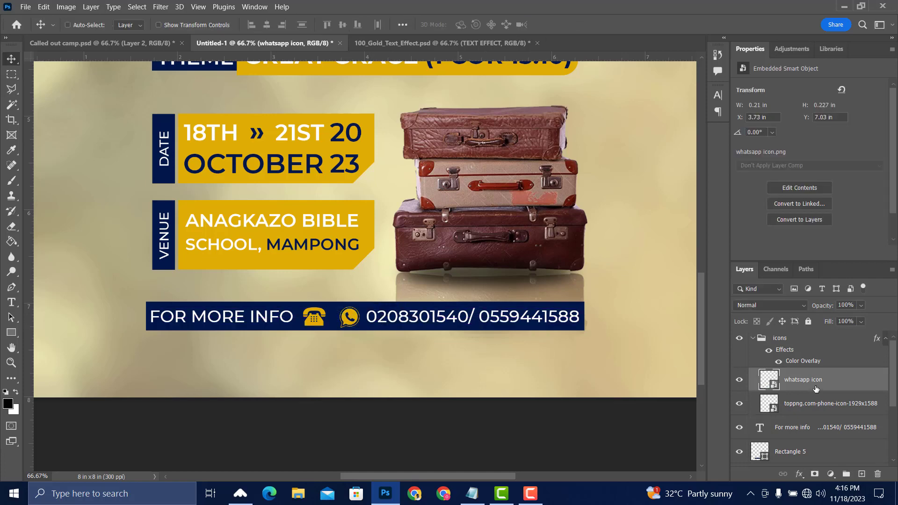
# Add the text "or" just above the contact bar, inside the icons group.
pyautogui.click(778, 339)
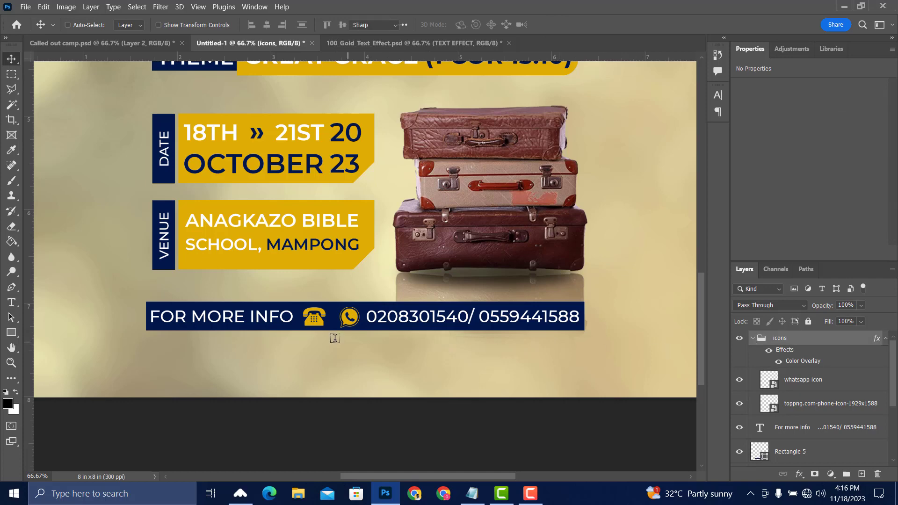
pyautogui.press('t')
pyautogui.click(337, 294)
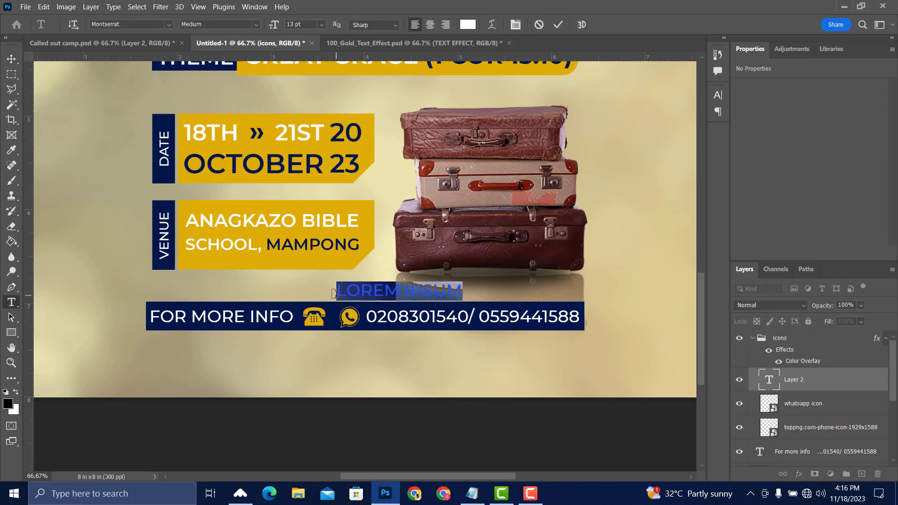
pyautogui.write('or')
pyautogui.hotkey('ctrl', 'Return')
# Set the OR text to SemiBold at 6 pt and place it between the telephone and WhatsApp icons.
pyautogui.click(846, 134)
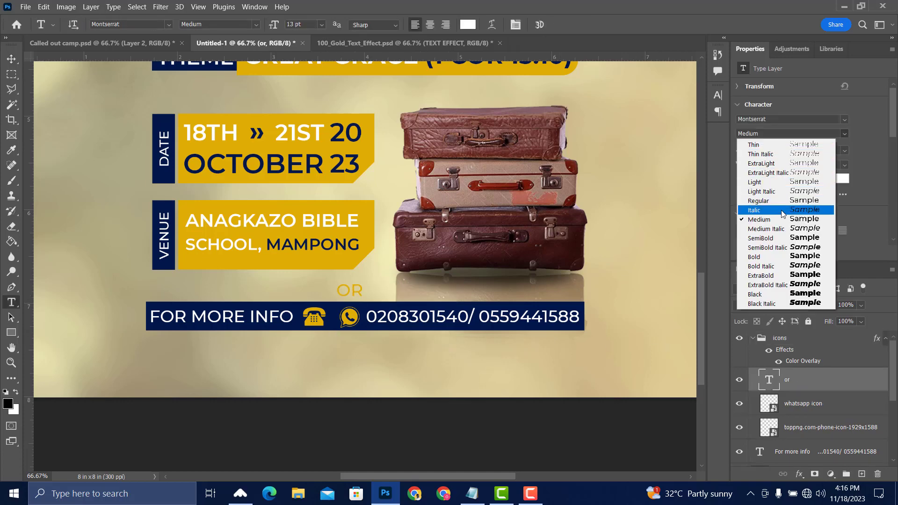
pyautogui.click(771, 237)
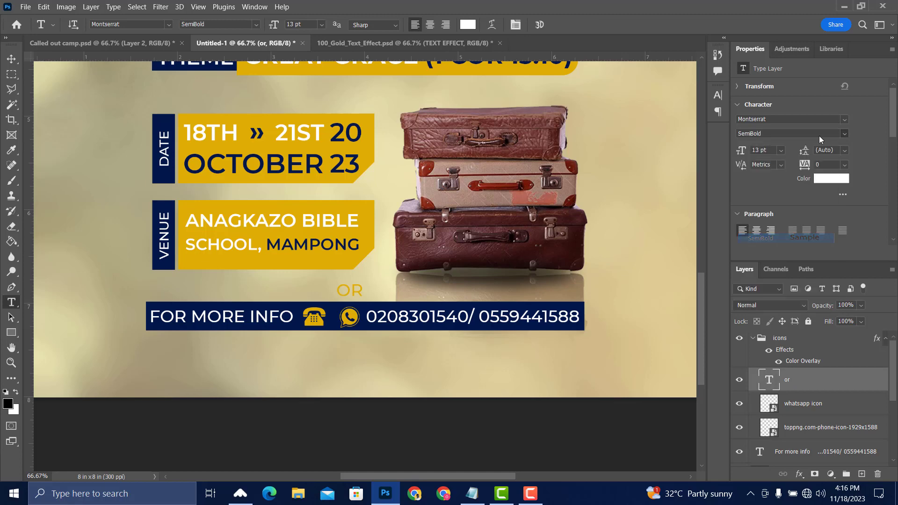
pyautogui.click(781, 149)
pyautogui.click(776, 192)
pyautogui.press('v')
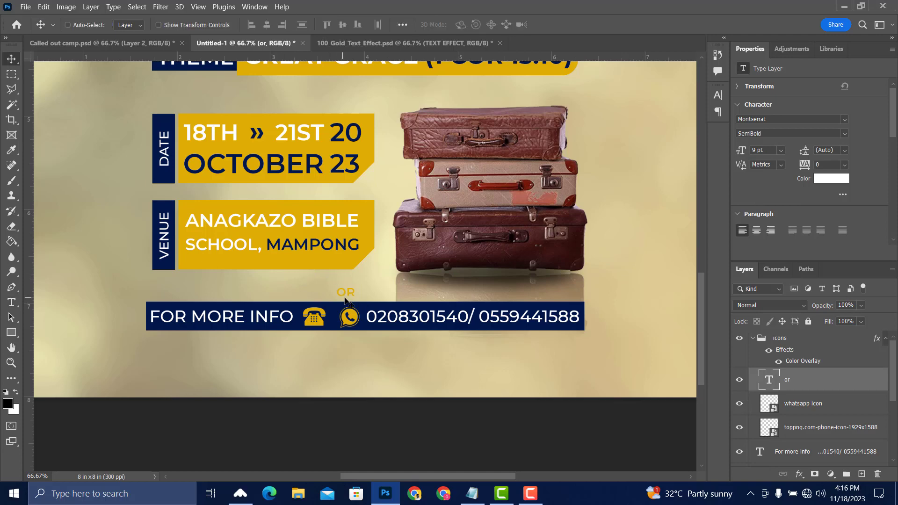
pyautogui.moveTo(333, 312); pyautogui.dragTo(318, 337)
pyautogui.click(781, 150)
pyautogui.click(768, 176)
# Nudge the telephone icon in the contact bar slightly left, away from the OR text.
pyautogui.rightClick(356, 324)
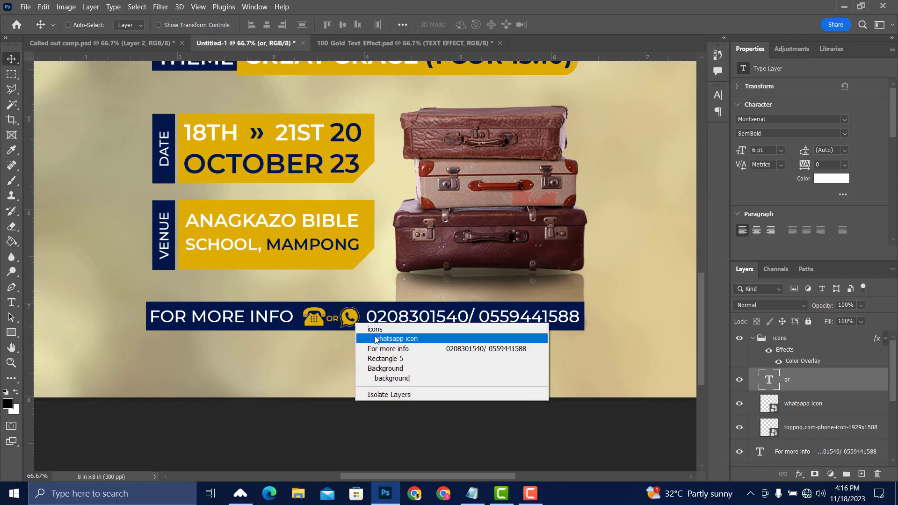
pyautogui.click(376, 338)
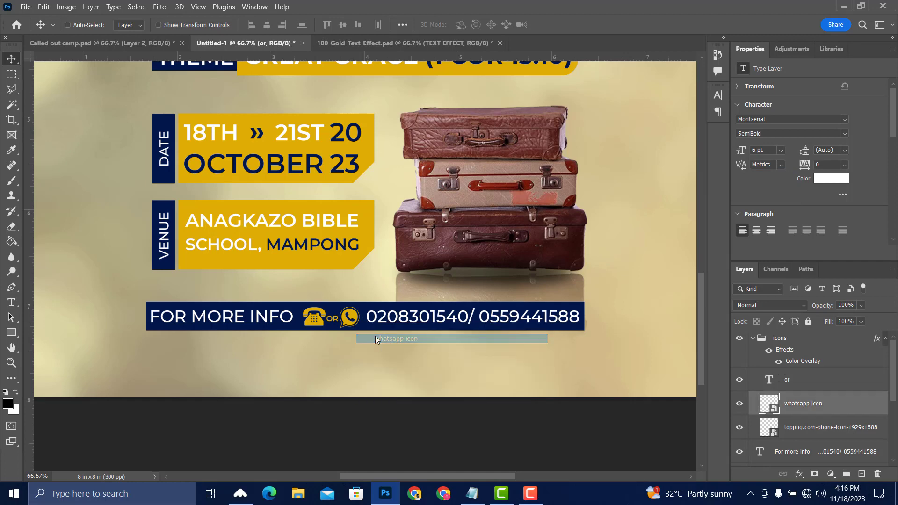
pyautogui.rightClick(317, 325)
pyautogui.click(336, 338)
pyautogui.press('Left')
pyautogui.press('Left')
pyautogui.press('Left')
pyautogui.press('Left')
pyautogui.press('Left')
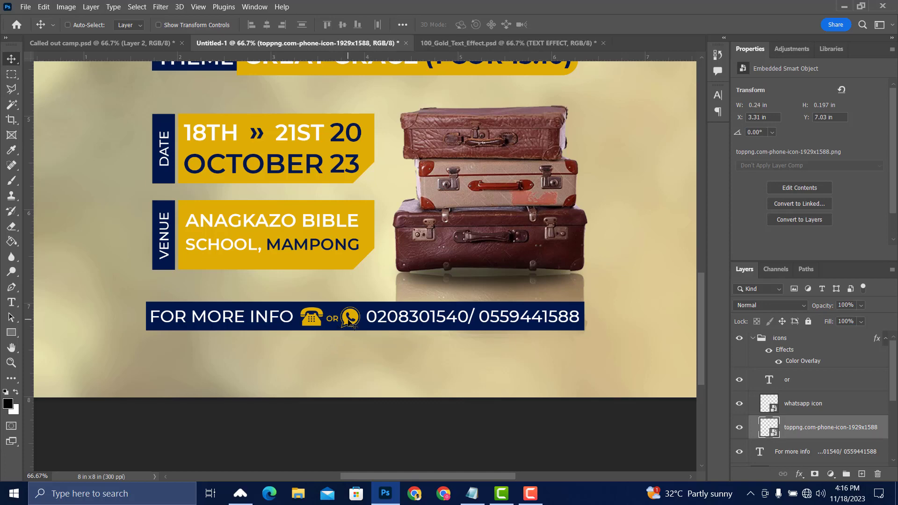
# Nudge the WhatsApp icon slightly right to open a small gap after the OR text.
pyautogui.rightClick(349, 321)
pyautogui.click(361, 333)
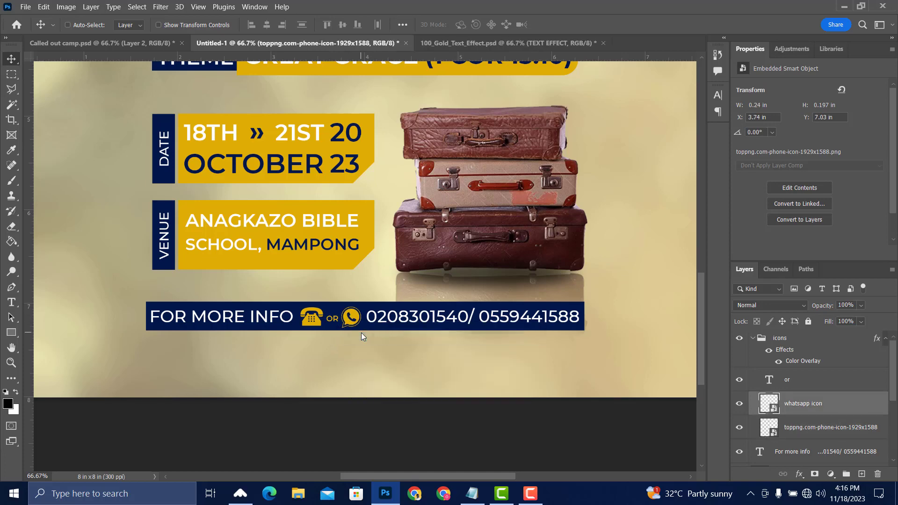
pyautogui.press('Right')
pyautogui.press('Right')
pyautogui.press('Right')
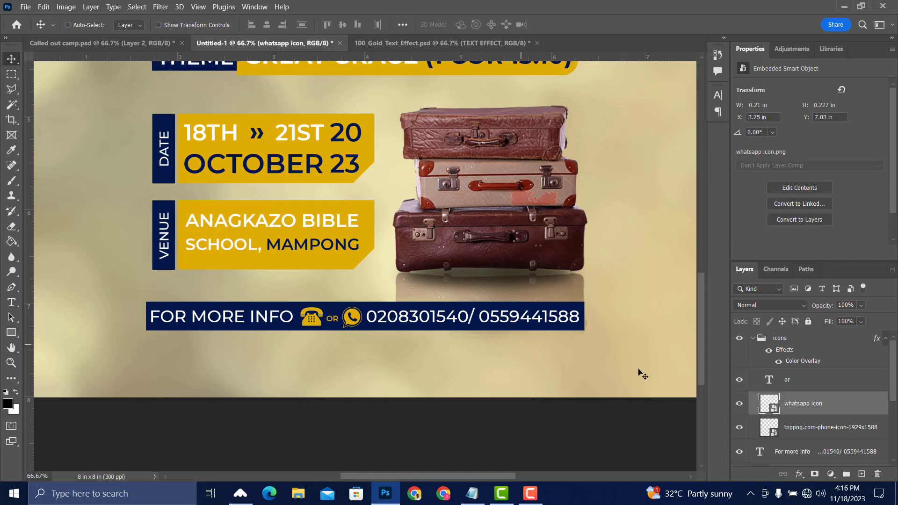
# Move the "or" text layer out of the icons group to just above it, and collapse the group and its effects.
pyautogui.click(813, 389)
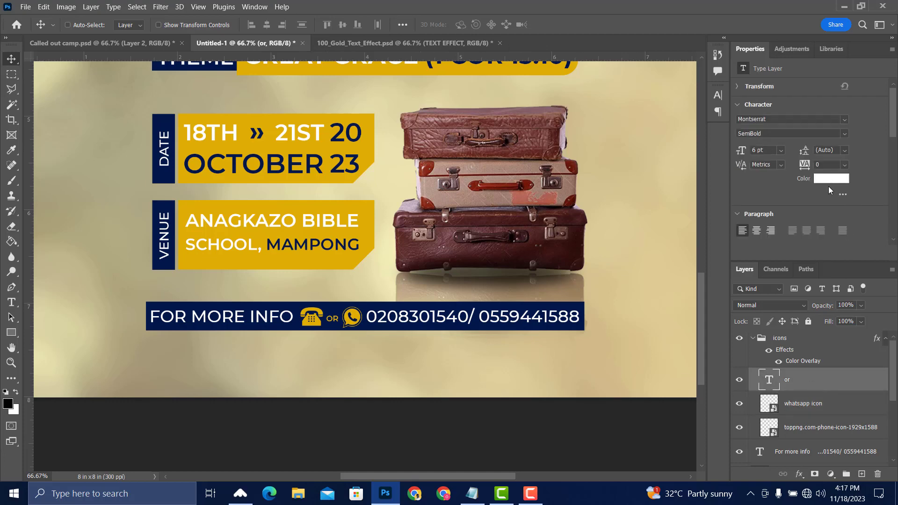
pyautogui.moveTo(831, 370); pyautogui.dragTo(823, 333)
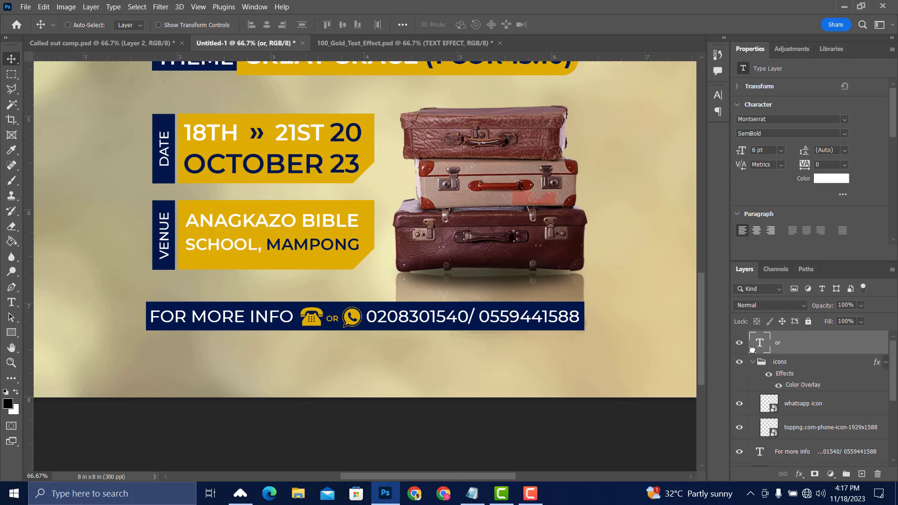
pyautogui.click(753, 362)
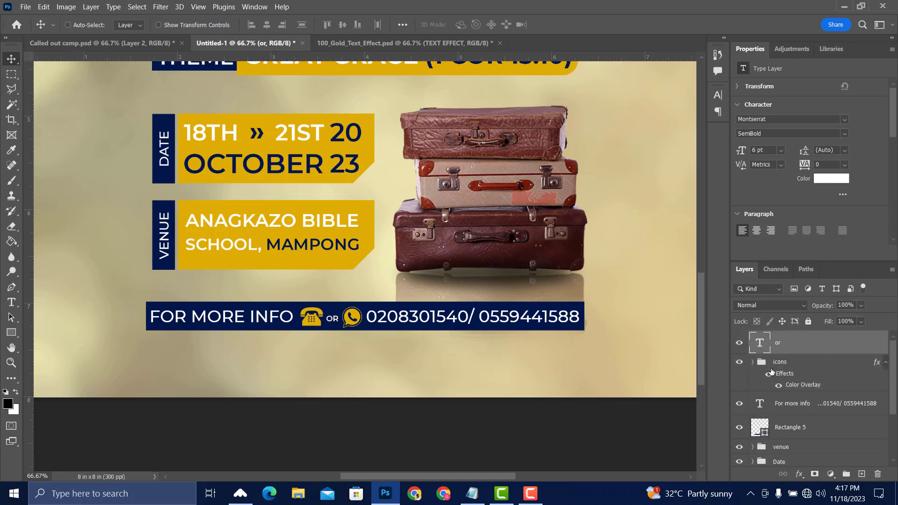
pyautogui.click(886, 364)
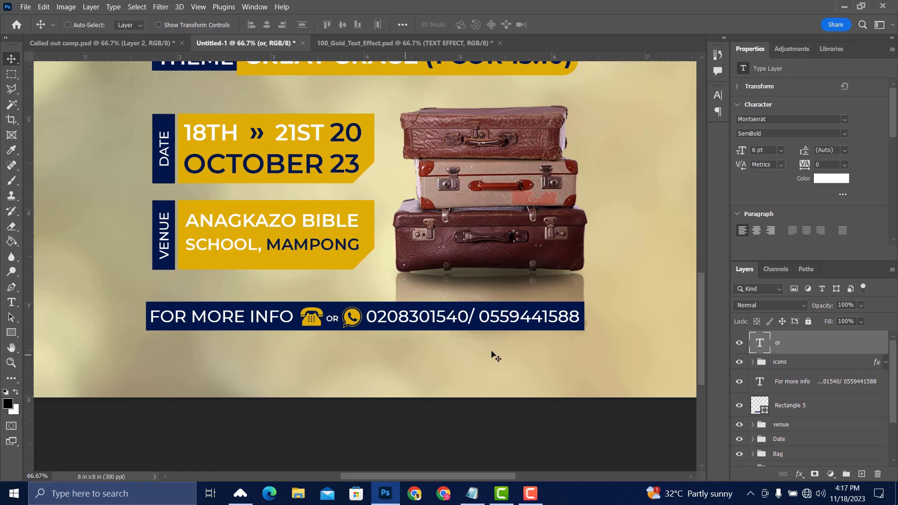
# Set the FOR MORE INFO contact text to Montserrat SemiBold.
pyautogui.rightClick(278, 318)
pyautogui.click(309, 322)
pyautogui.click(844, 133)
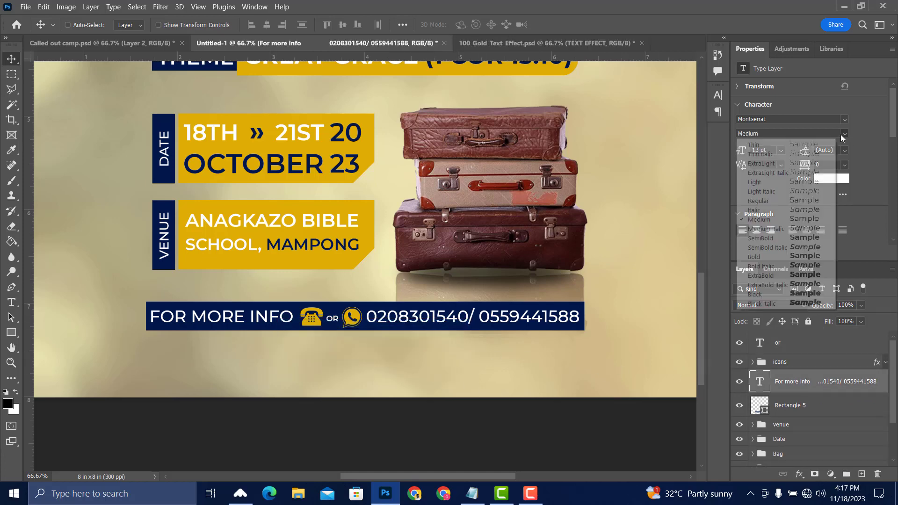
pyautogui.click(769, 237)
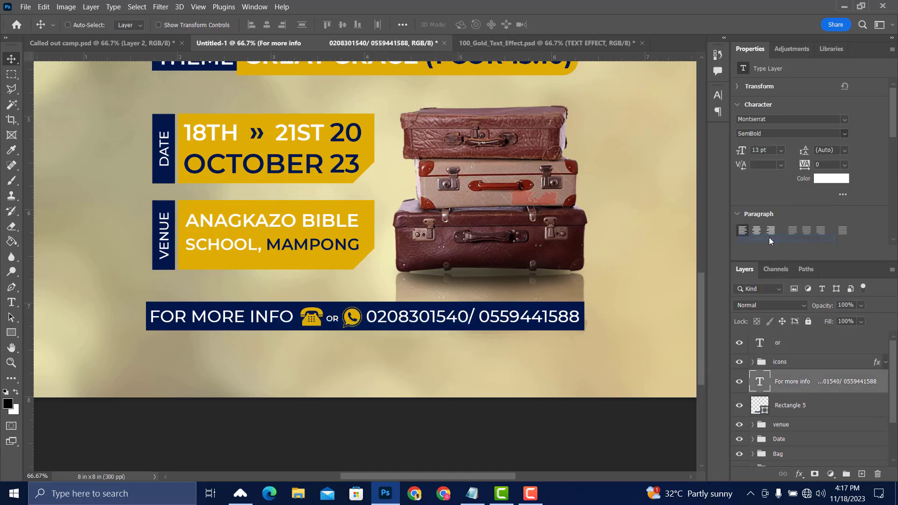
# Widen the navy contact bar evenly on both sides to about 4.75 in.
pyautogui.rightClick(456, 332)
pyautogui.click(473, 334)
pyautogui.hotkey('ctrl', 't')
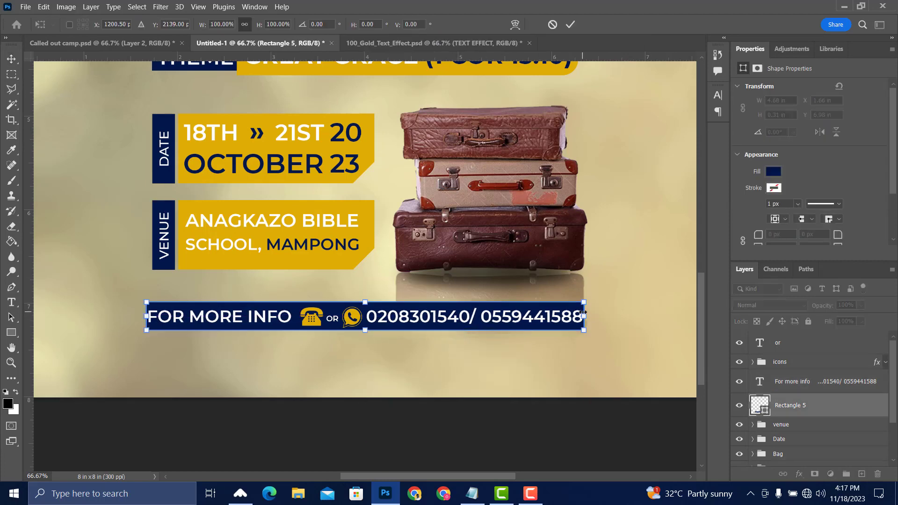
pyautogui.moveTo(584, 312); pyautogui.dragTo(585, 362)
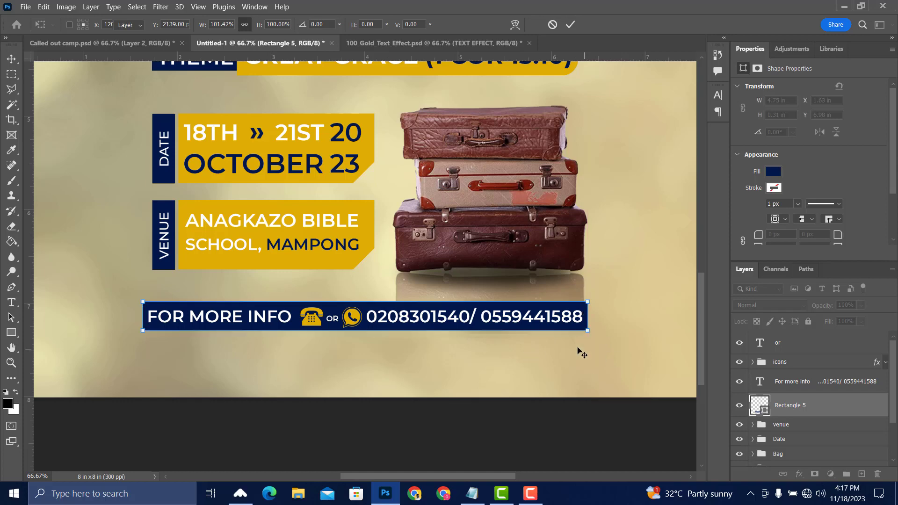
pyautogui.press('Return')
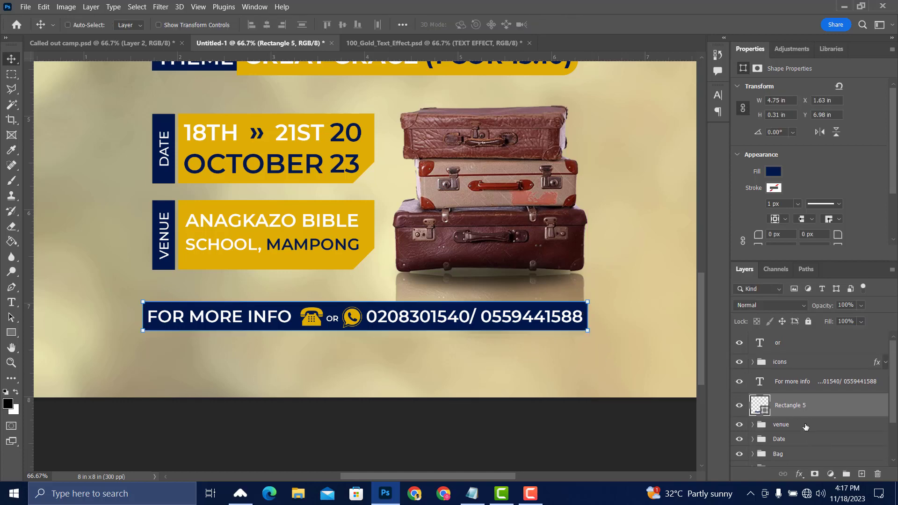
# Group the or text, icons group, contact text and navy bar layers, and name the group "Contact".
pyautogui.keyDown('shift'); pyautogui.click(794, 346); pyautogui.keyUp('shift')
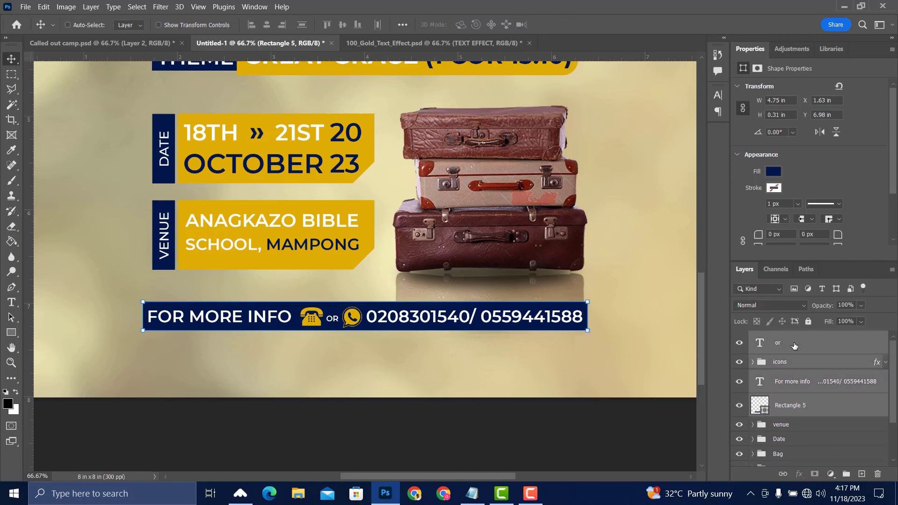
pyautogui.hotkey('ctrl', 'g')
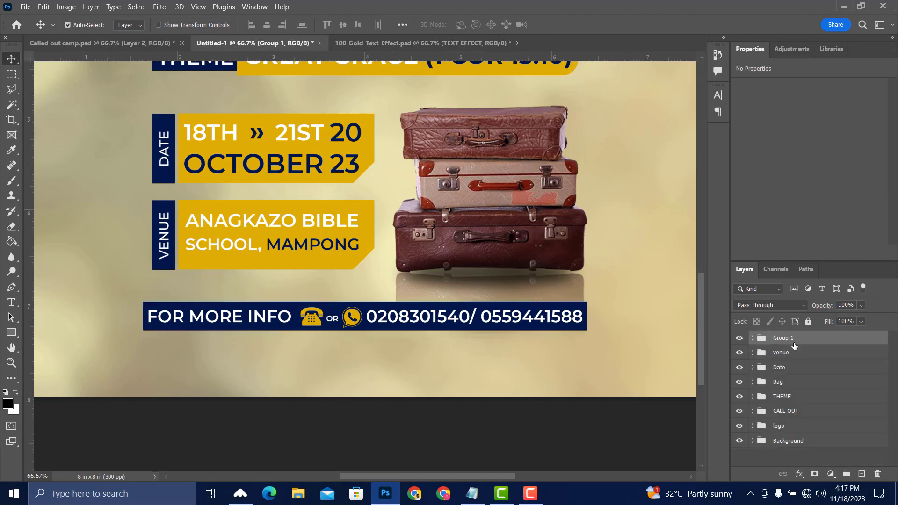
pyautogui.doubleClick(783, 339)
pyautogui.write('Contact')
pyautogui.press('Return')
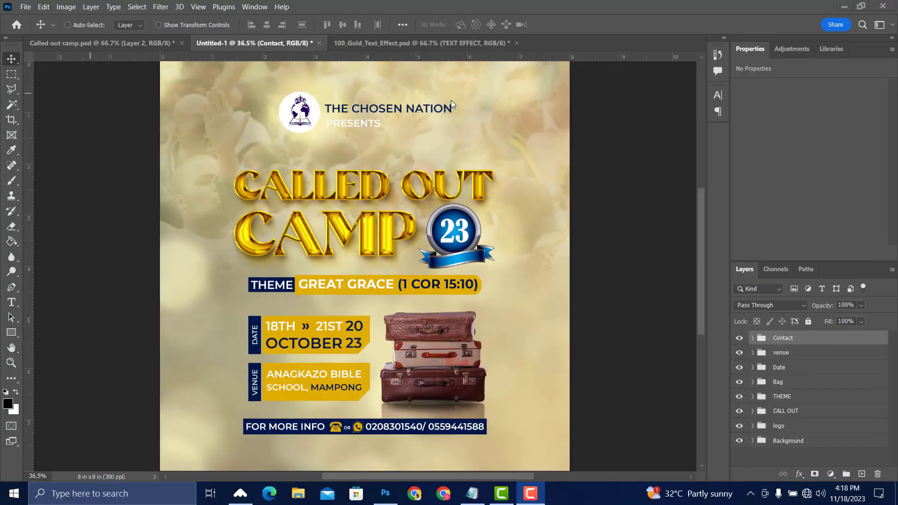
# Place the banner image as an embedded object, scaled to about 12.24%, hanging over the front of the stacked suitcases.
pyautogui.click(26, 7)
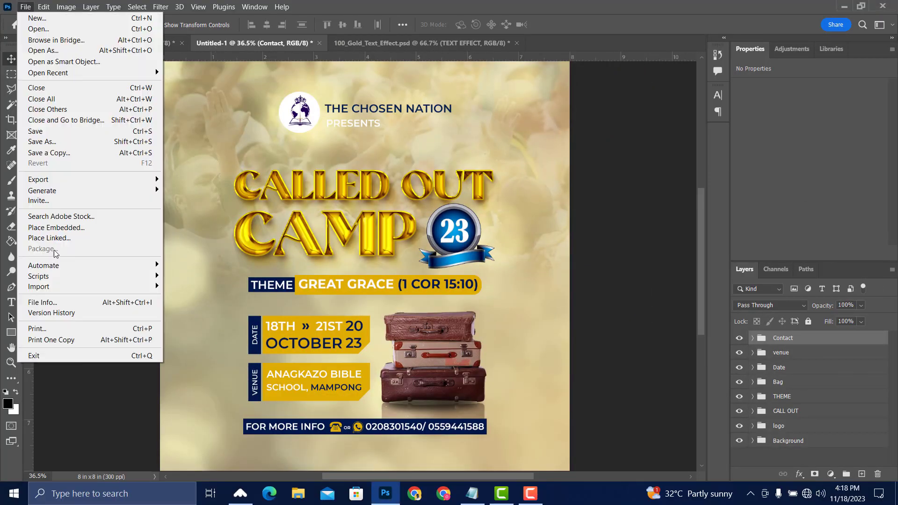
pyautogui.click(42, 229)
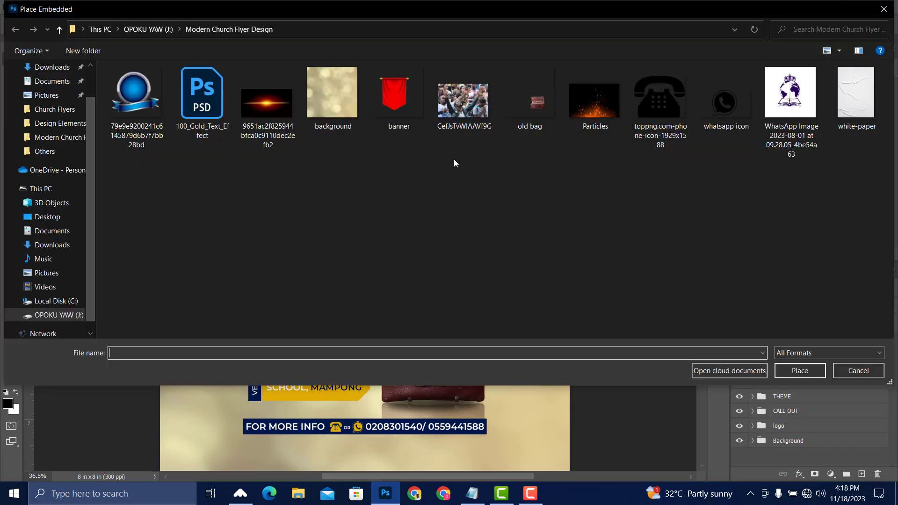
pyautogui.doubleClick(394, 105)
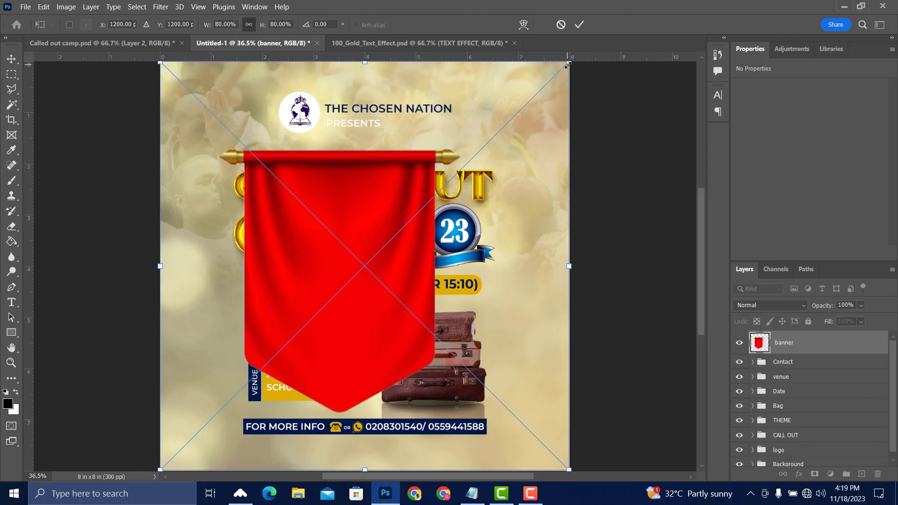
pyautogui.moveTo(567, 65); pyautogui.dragTo(435, 349)
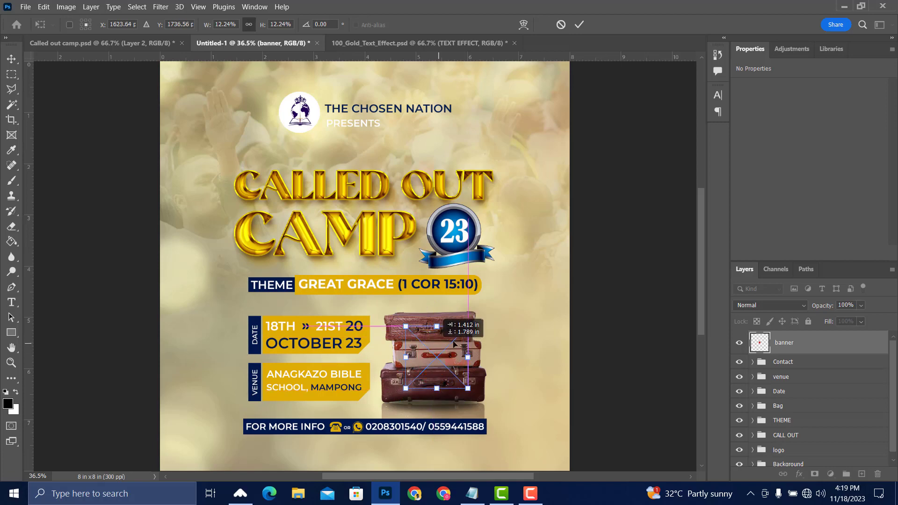
pyautogui.press('Left')
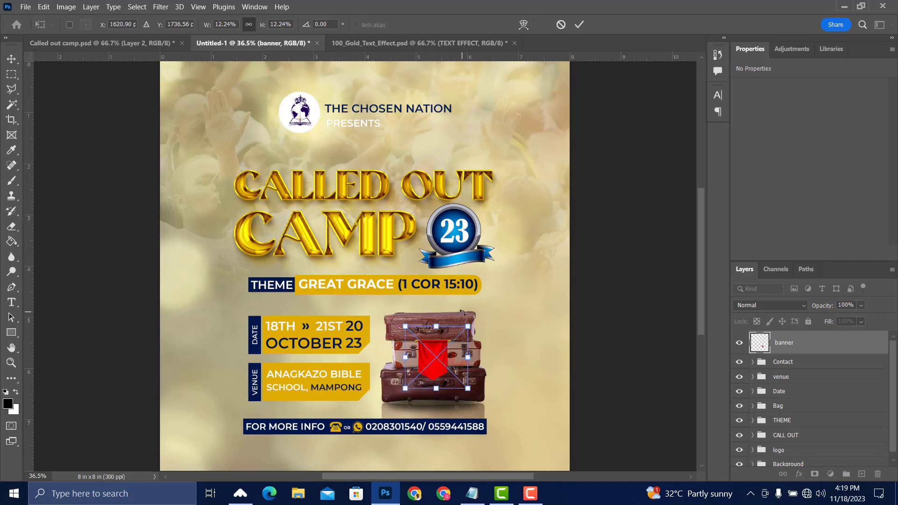
pyautogui.click(579, 24)
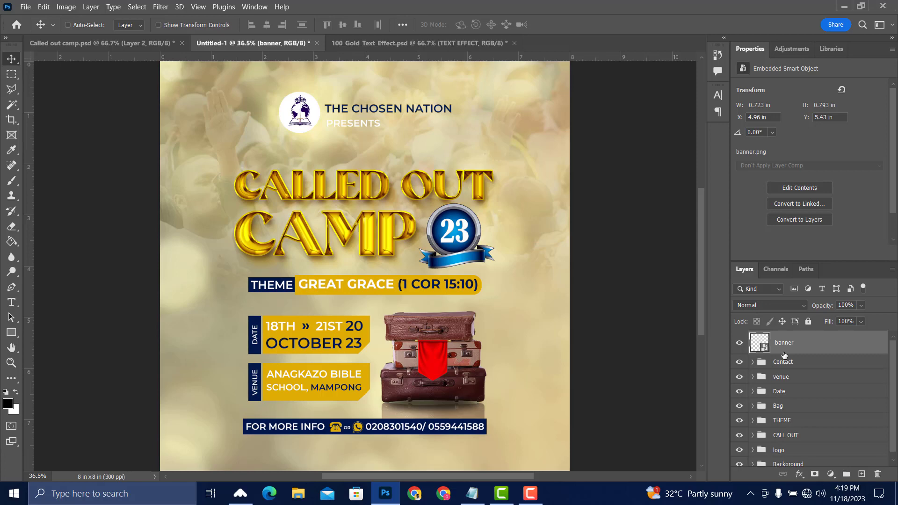
# Add a Hue/Saturation adjustment layer clipped to the banner.
pyautogui.click(789, 50)
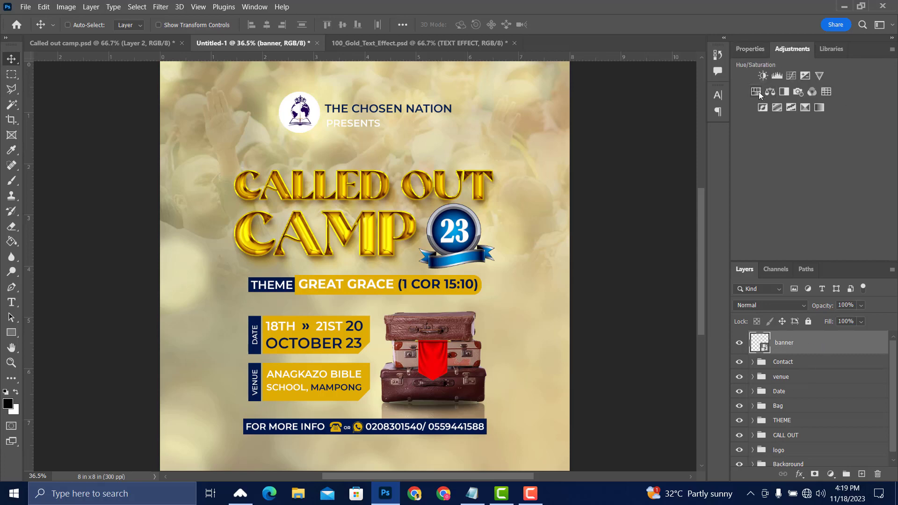
pyautogui.click(757, 92)
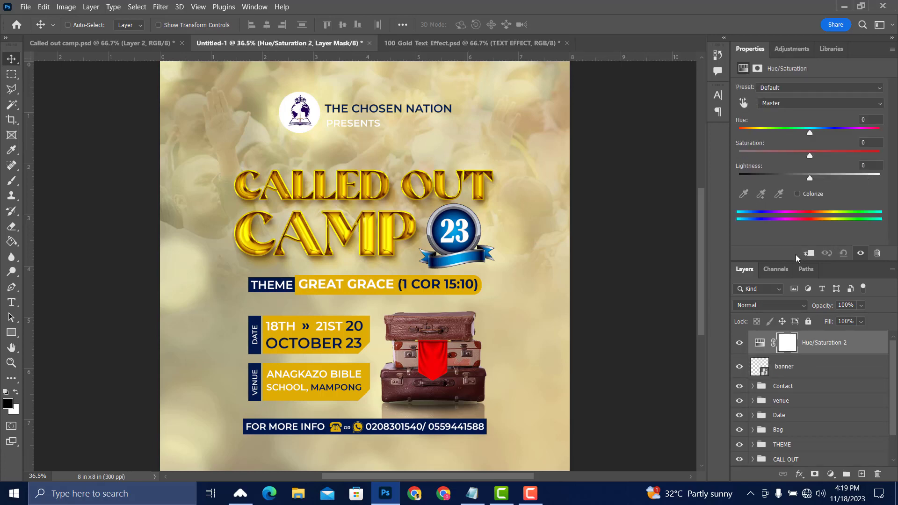
pyautogui.click(811, 254)
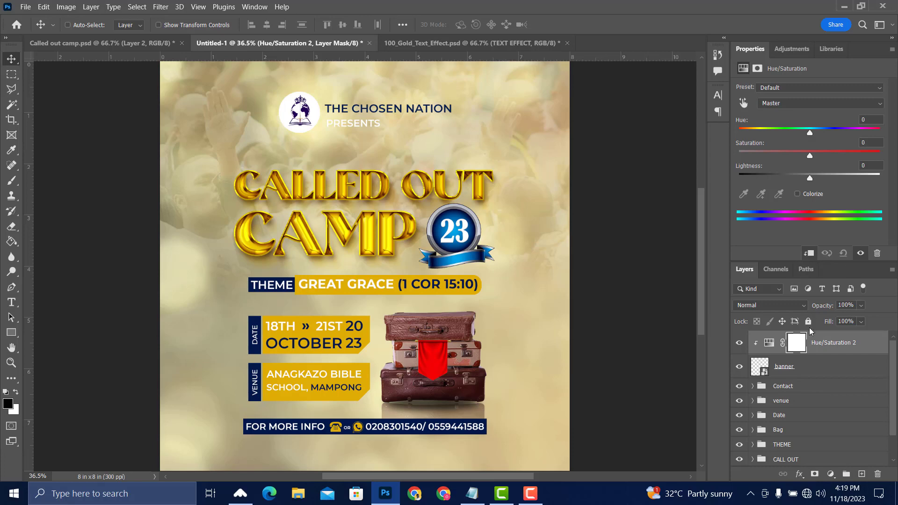
# Target the banner's Reds in the Hue/Saturation adjustment and set their hue to +42 for a gold banner.
pyautogui.click(744, 103)
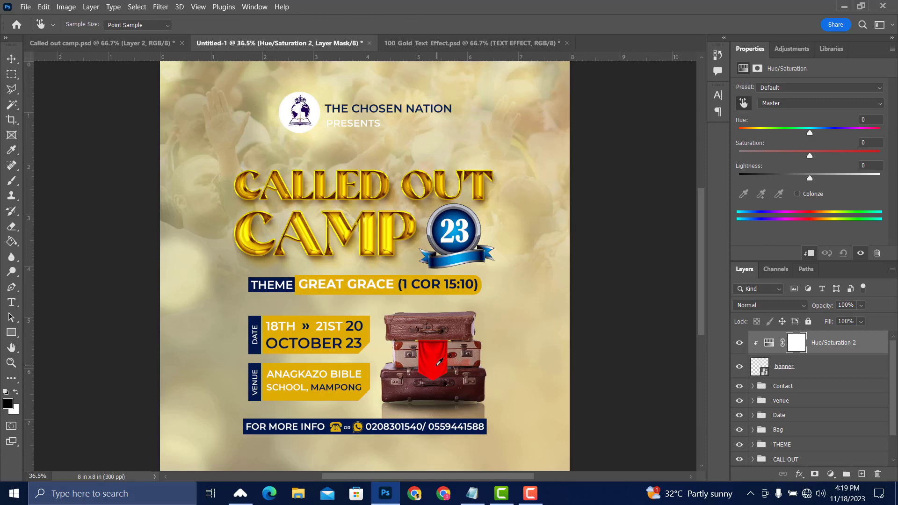
pyautogui.click(437, 368)
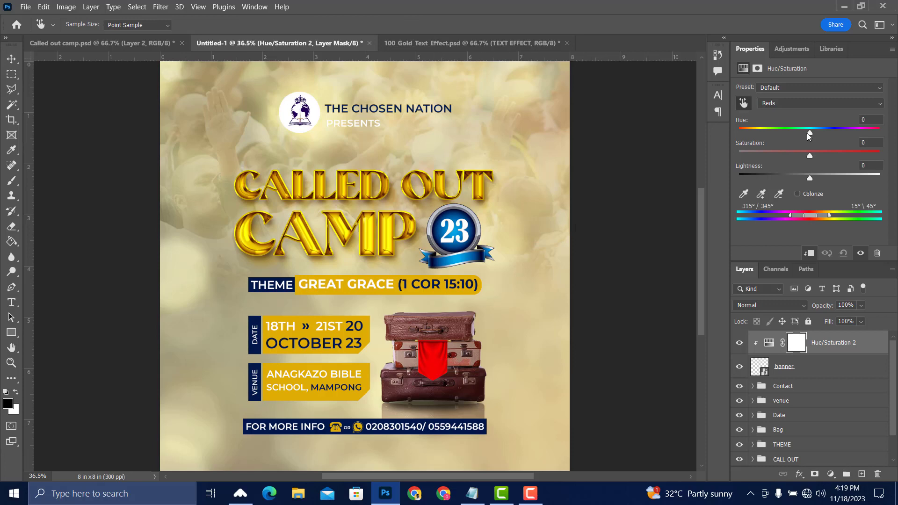
pyautogui.moveTo(810, 135); pyautogui.dragTo(840, 135)
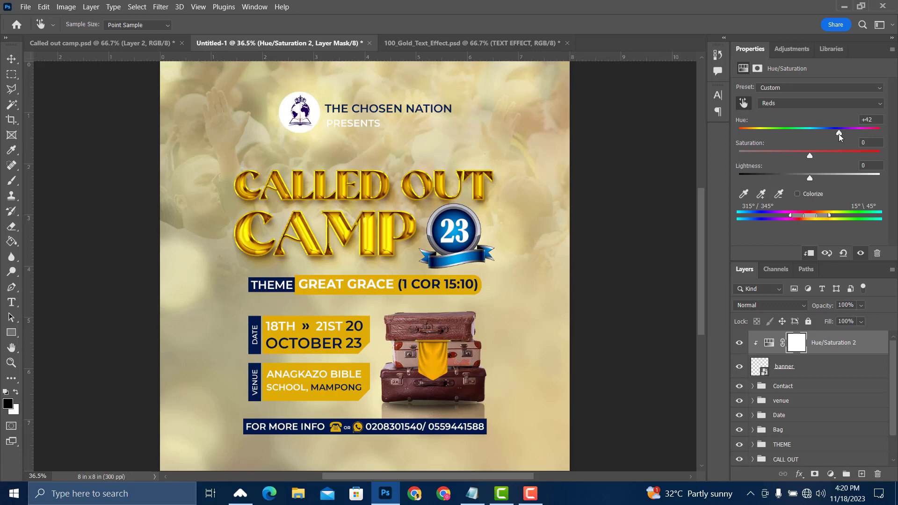
pyautogui.click(817, 345)
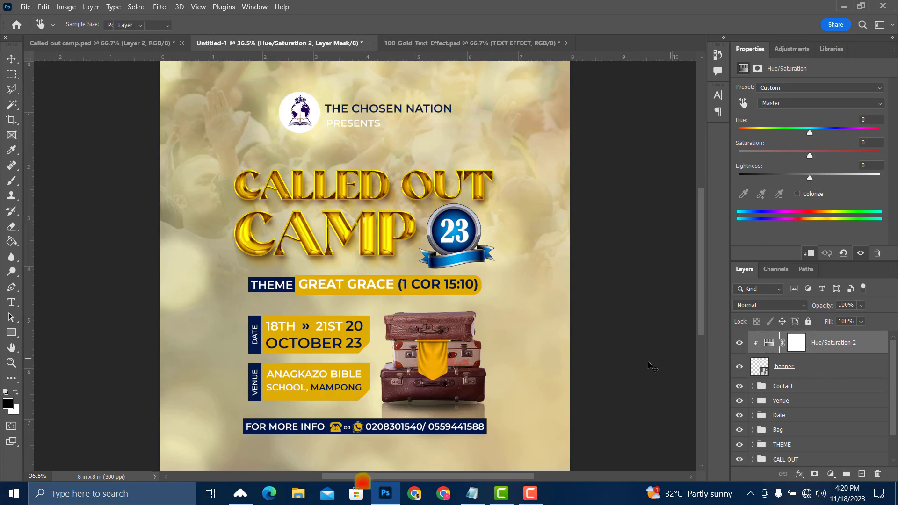
pyautogui.press('v')
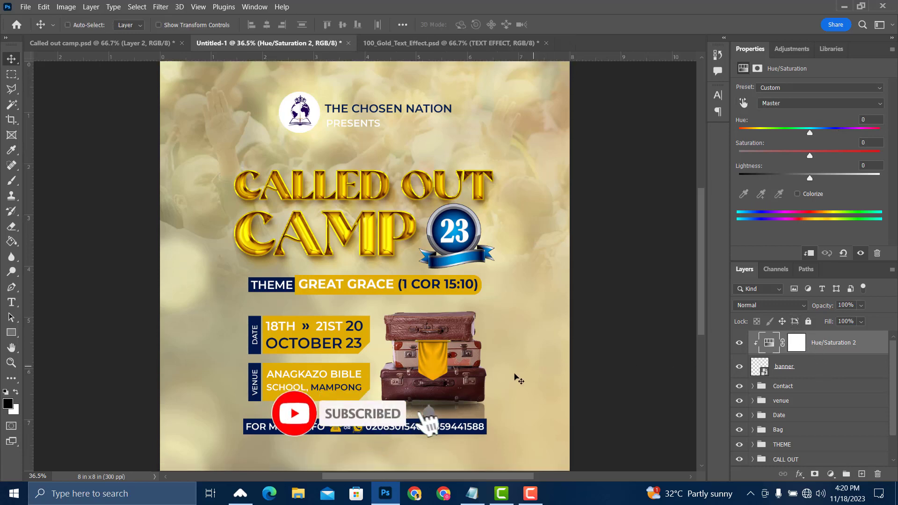
# Add the text "RATE:" just above the suitcases.
pyautogui.scroll(1, 528, 374)
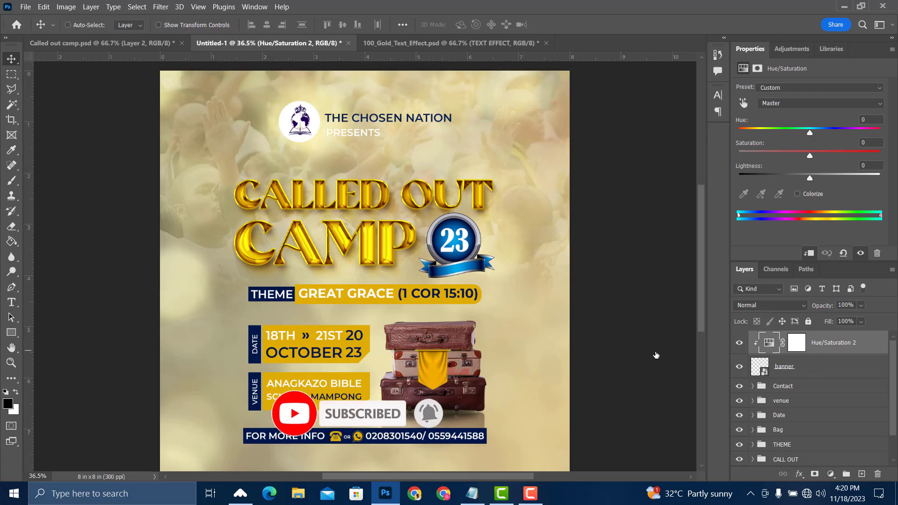
pyautogui.press('t')
pyautogui.click(421, 316)
pyautogui.write('DATE:')
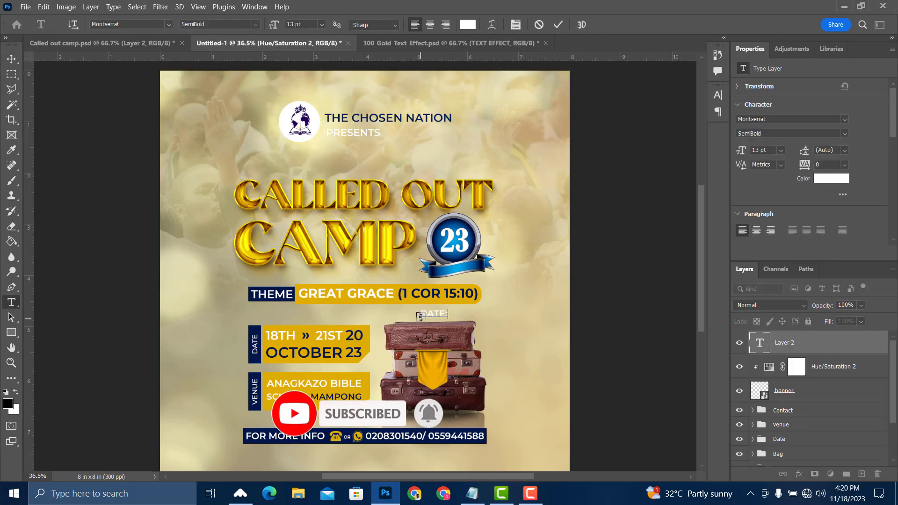
pyautogui.hotkey('ctrl', 'Return')
# Recolor the RATE: text with the navy sampled from the DATE label and move it onto the upper part of the gold banner.
pyautogui.click(833, 180)
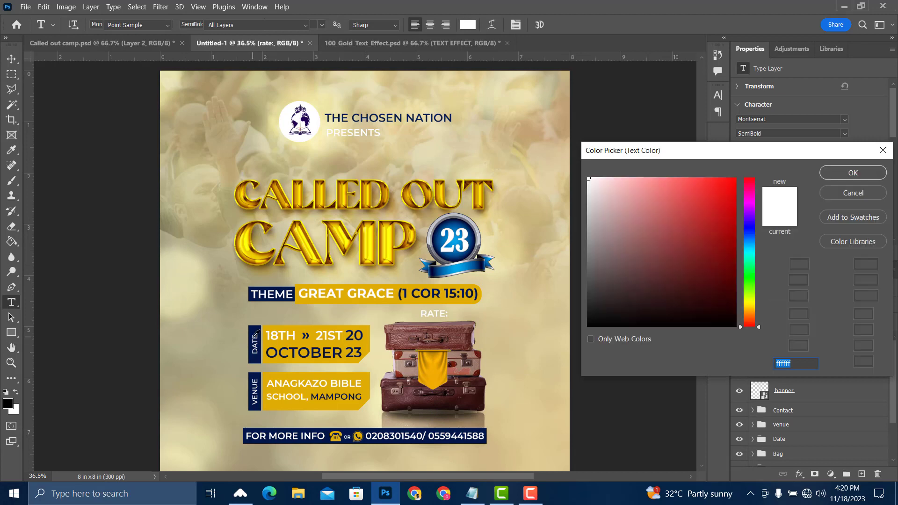
pyautogui.click(256, 335)
pyautogui.click(853, 173)
pyautogui.press('v')
pyautogui.moveTo(442, 321); pyautogui.dragTo(439, 366)
# Set the RATE: text to 10 pt SemiBold and nudge it right to centre it on the gold banner.
pyautogui.click(781, 151)
pyautogui.click(759, 221)
pyautogui.click(845, 134)
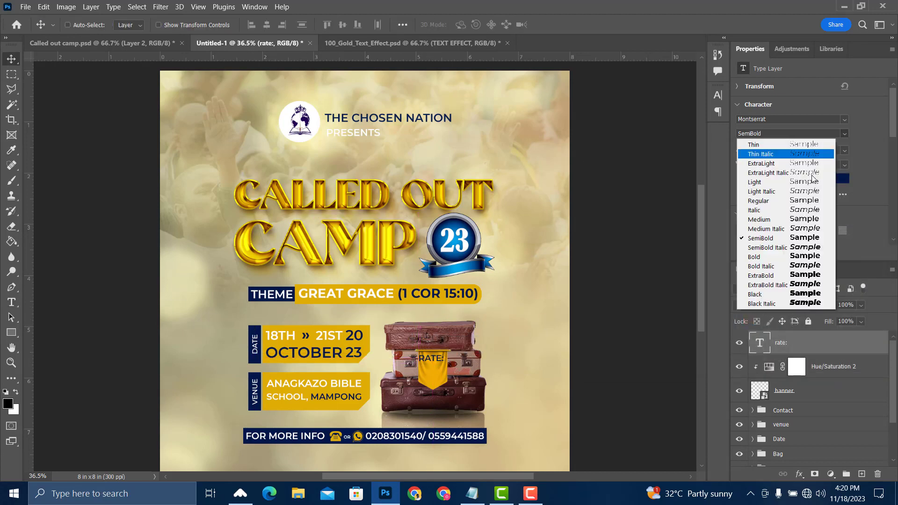
pyautogui.click(761, 238)
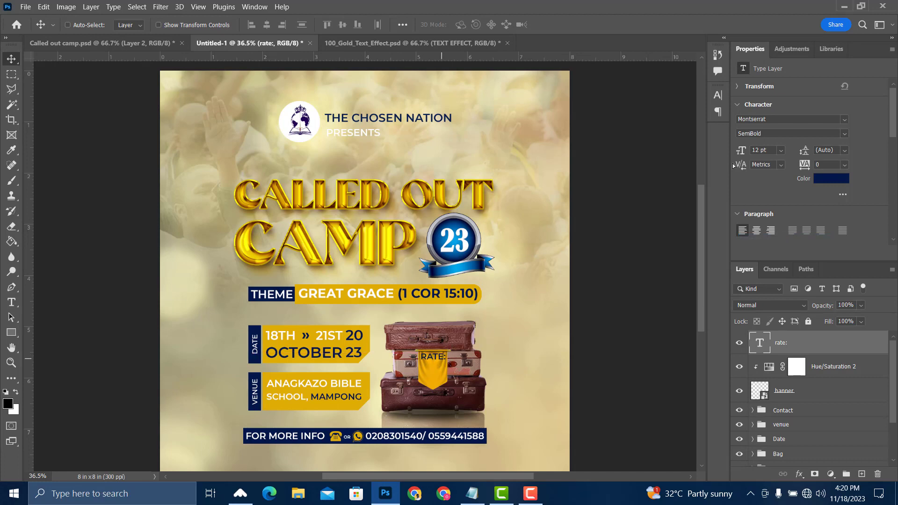
pyautogui.click(781, 150)
pyautogui.click(760, 225)
pyautogui.press('Right')
pyautogui.press('Right')
pyautogui.press('Right')
pyautogui.press('Right')
pyautogui.press('Right')
pyautogui.press('t')
pyautogui.click(440, 164)
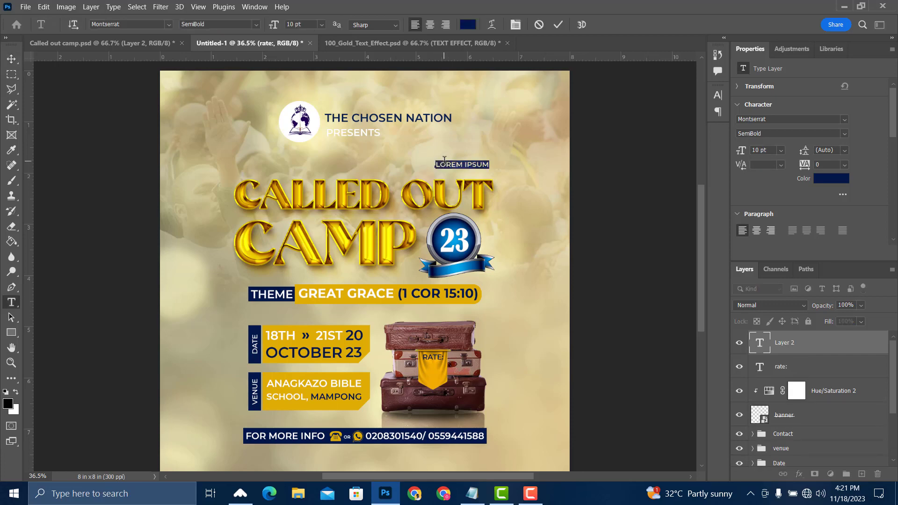
pyautogui.write('GBS')
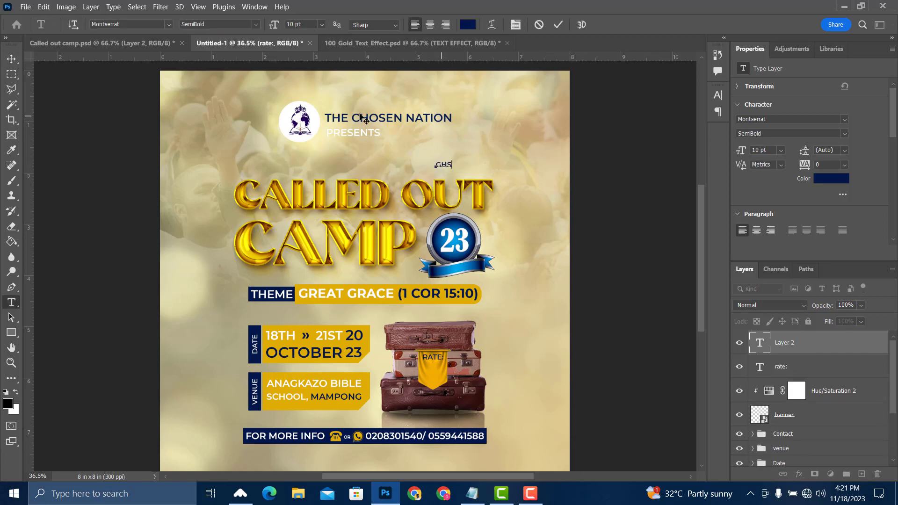
pyautogui.press('Escape')
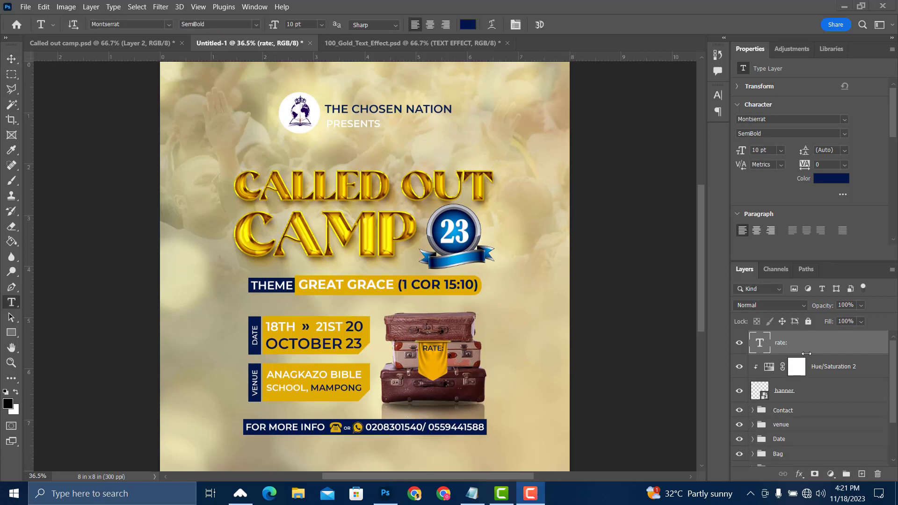
# Add the text "250" and move it onto the gold banner just below RATE:.
pyautogui.click(417, 305)
pyautogui.write('250')
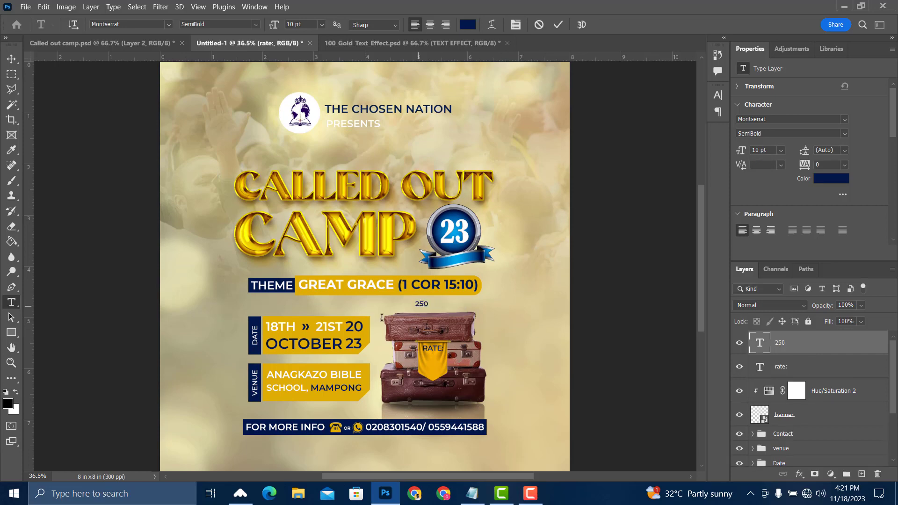
pyautogui.hotkey('ctrl', 'Return')
pyautogui.click(12, 60)
pyautogui.moveTo(417, 327); pyautogui.dragTo(429, 383)
# Format the 250 text as 16 pt Bold and keep it centred under RATE:.
pyautogui.click(781, 150)
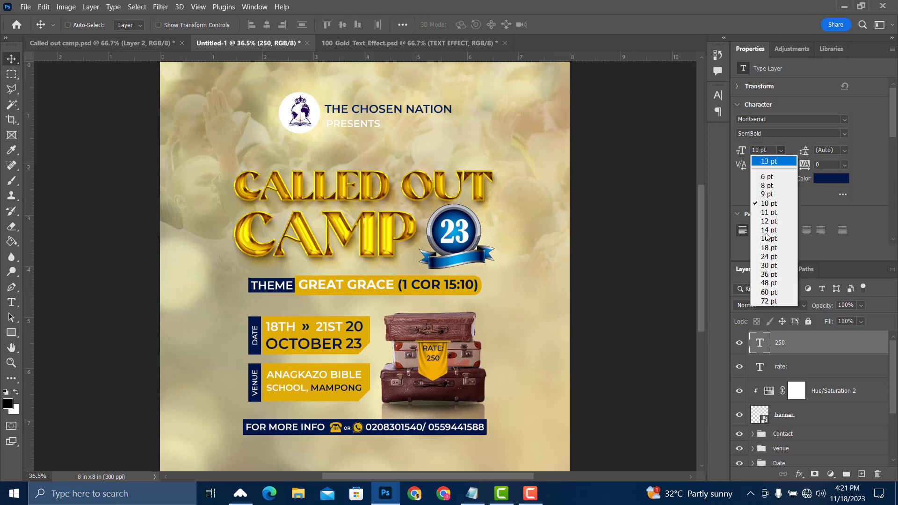
pyautogui.click(769, 231)
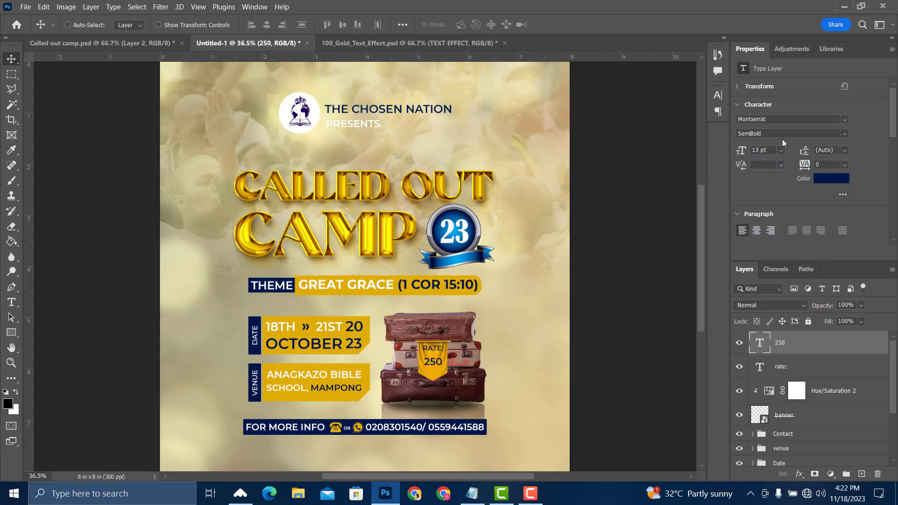
pyautogui.click(781, 150)
pyautogui.click(770, 242)
pyautogui.moveTo(430, 364); pyautogui.dragTo(431, 362)
pyautogui.click(844, 134)
pyautogui.click(787, 256)
# Recolor the 250 text with the dark red #741509 sampled from the suitcase.
pyautogui.click(829, 184)
pyautogui.click(749, 324)
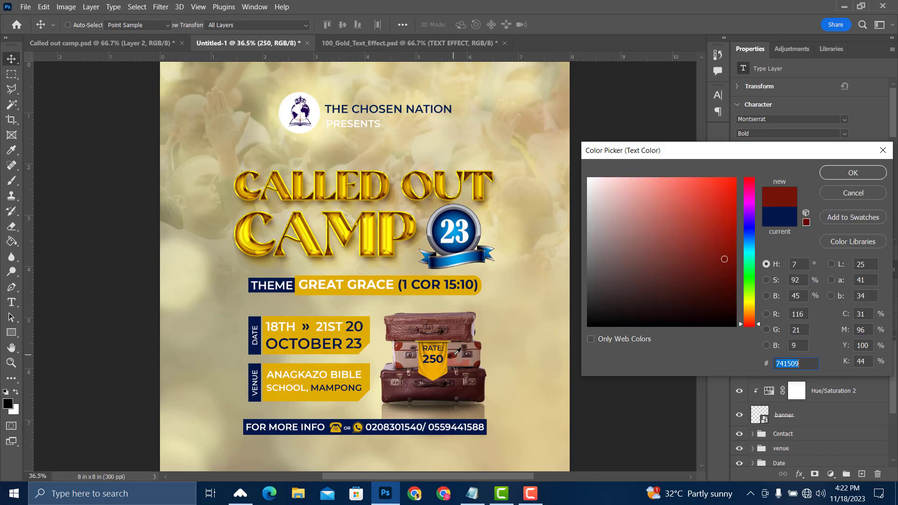
pyautogui.click(848, 177)
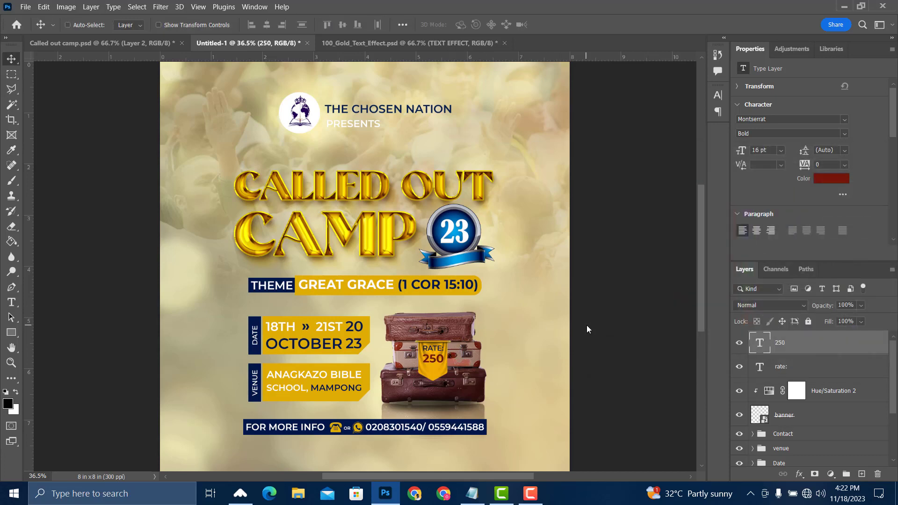
# Duplicate the Arrow group inside the Date group and bring the copy to the front of the layer stack.
pyautogui.scroll(-2, 431, 358)
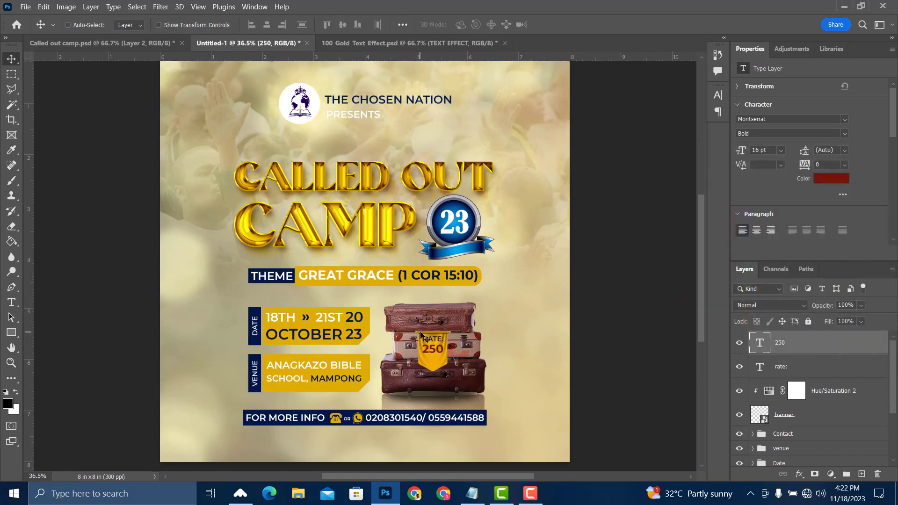
pyautogui.hotkey('ctrl', '+')
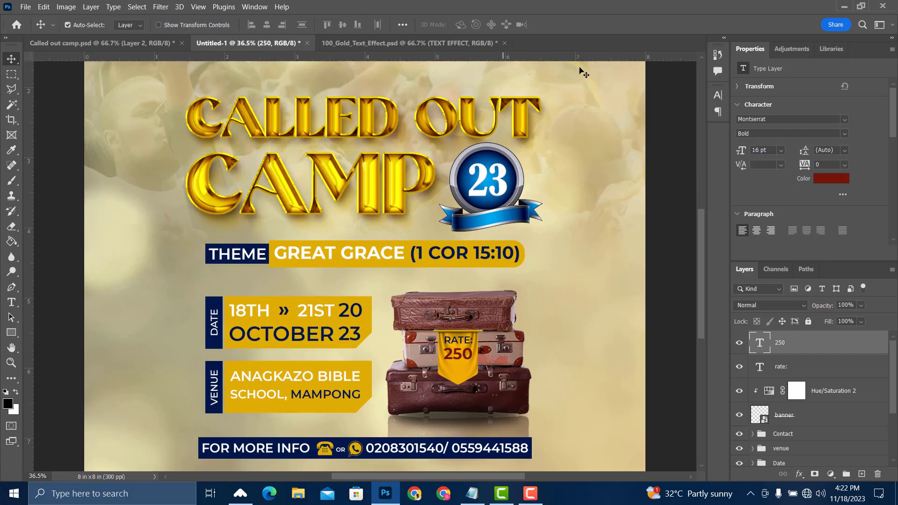
pyautogui.hotkey('ctrl', '+')
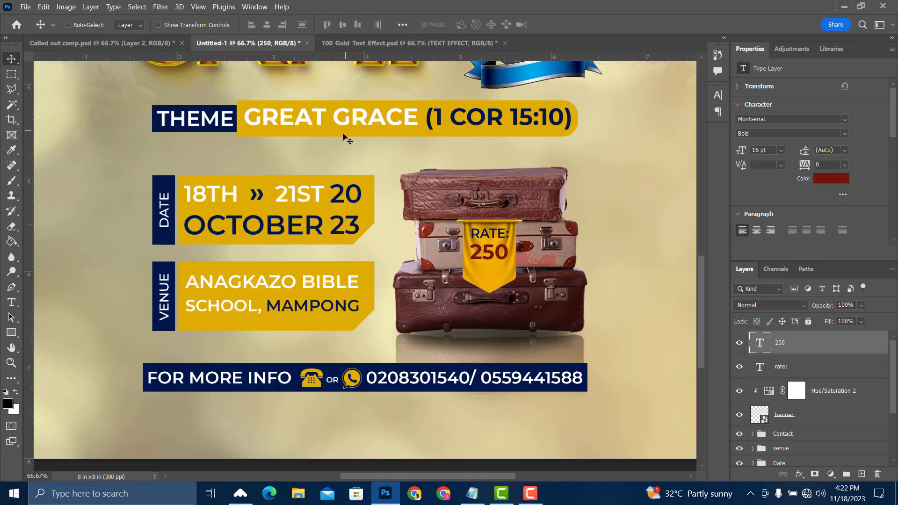
pyautogui.rightClick(259, 197)
pyautogui.click(286, 210)
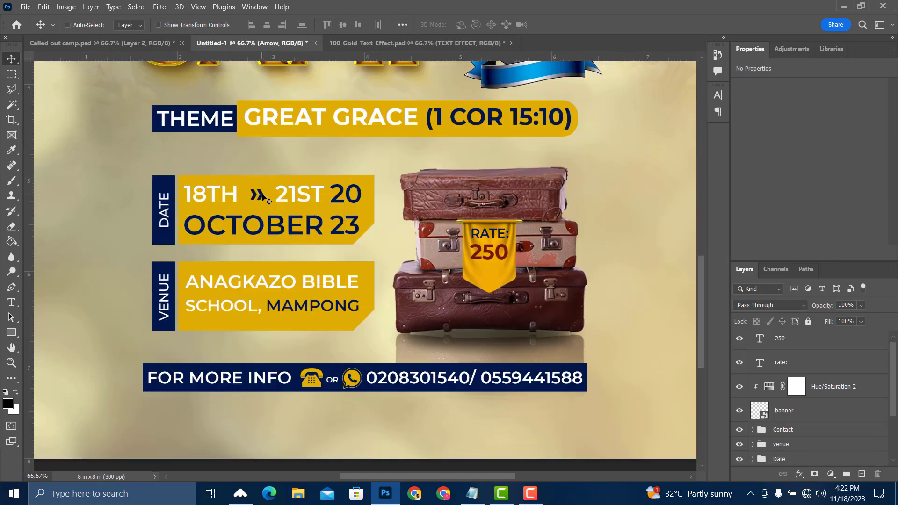
pyautogui.rightClick(260, 197)
pyautogui.click(290, 210)
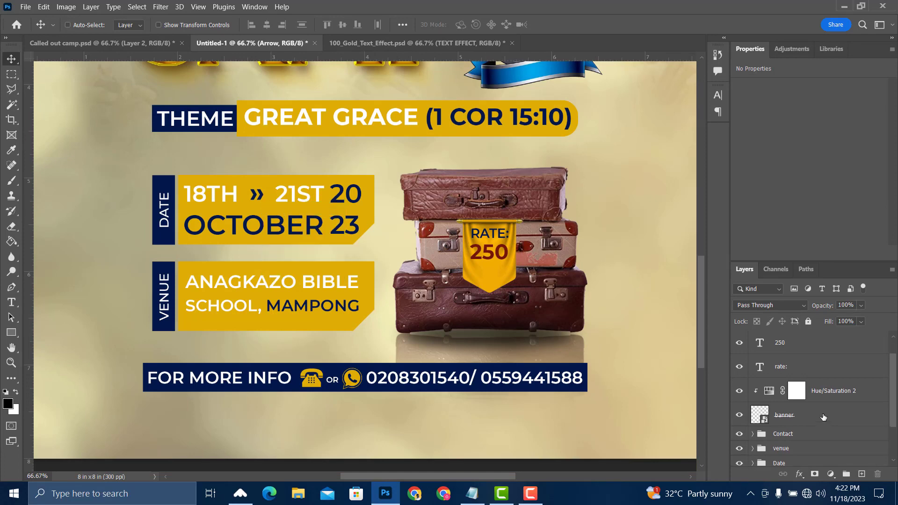
pyautogui.click(753, 386)
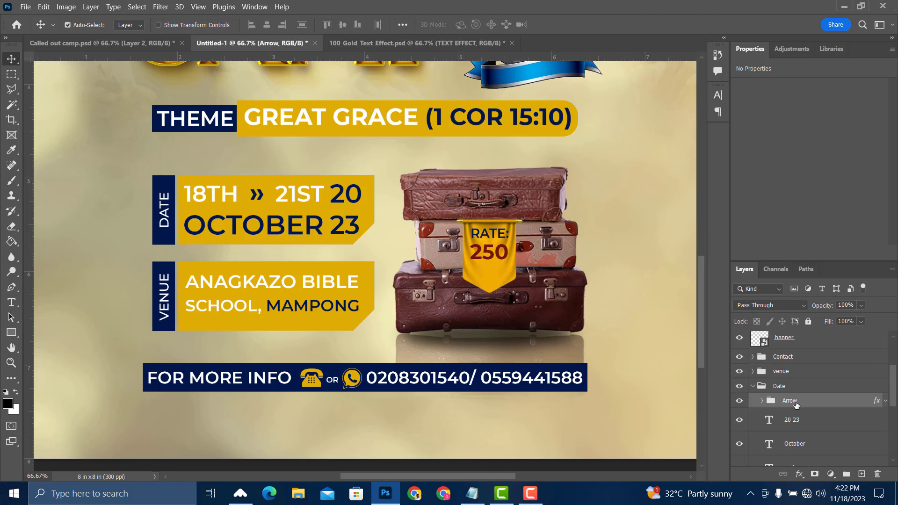
pyautogui.hotkey('ctrl', 'j')
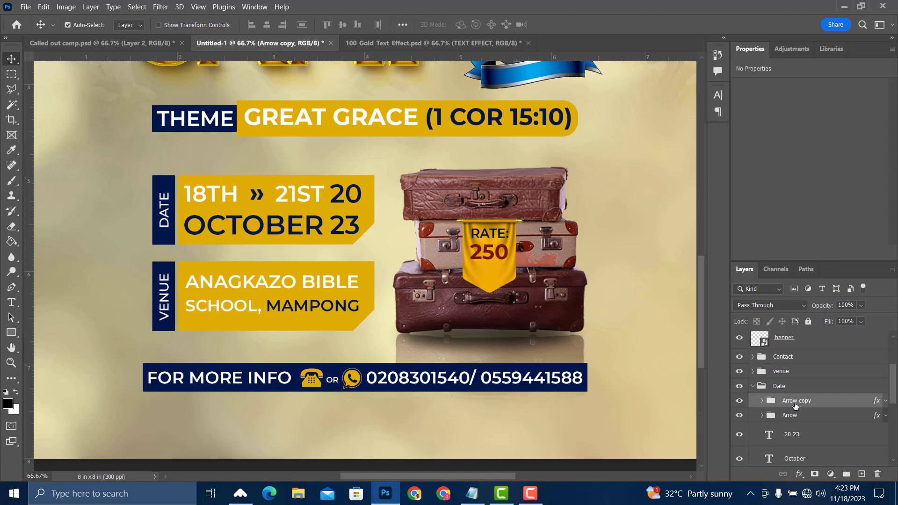
pyautogui.hotkey('ctrl', 'shift', ']')
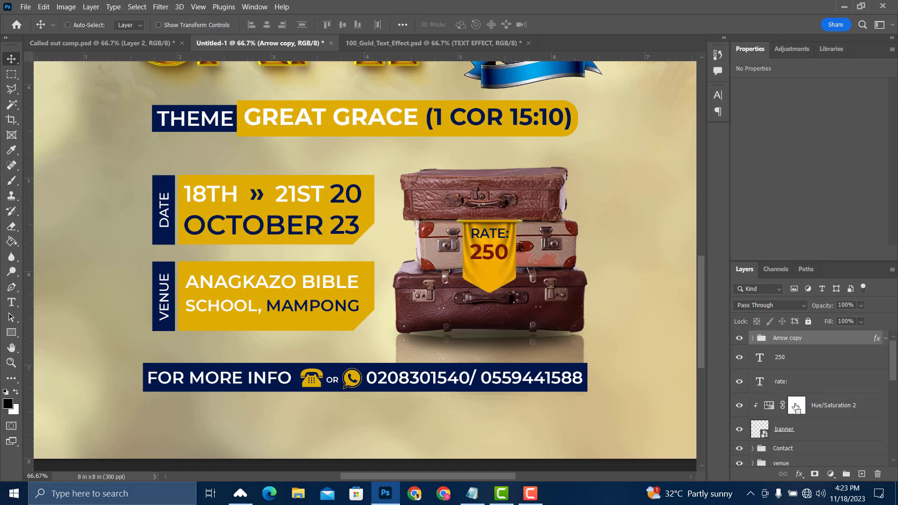
# Collapse the Date group and move the arrow copy onto the gold banner below the 250 text.
pyautogui.scroll(-3, 757, 422)
pyautogui.click(753, 423)
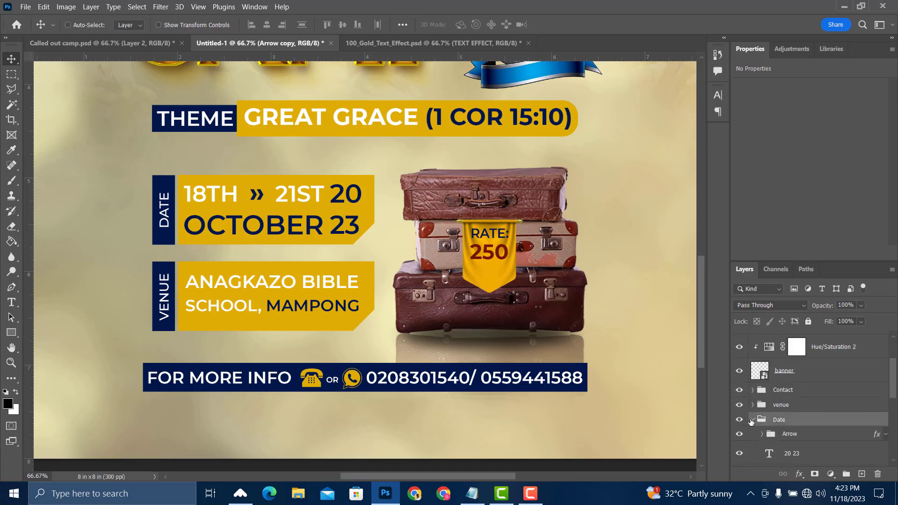
pyautogui.click(752, 420)
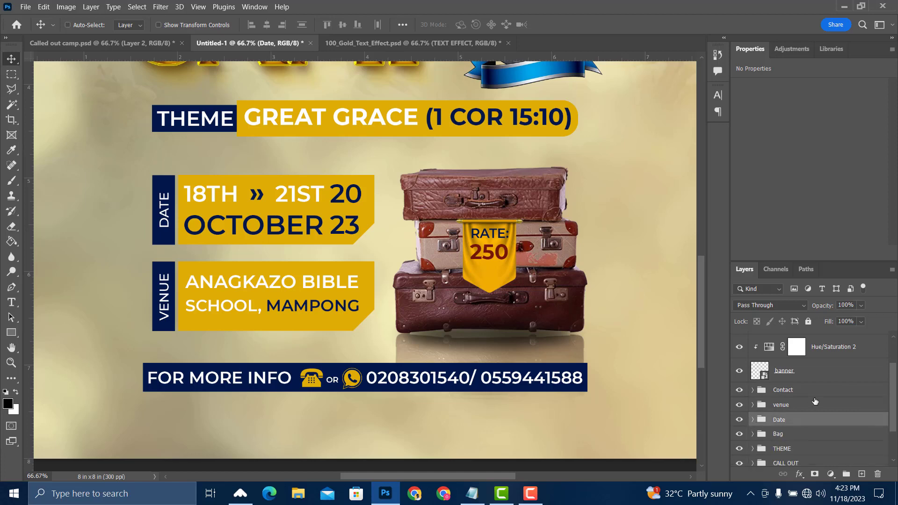
pyautogui.scroll(3, 815, 401)
pyautogui.click(798, 342)
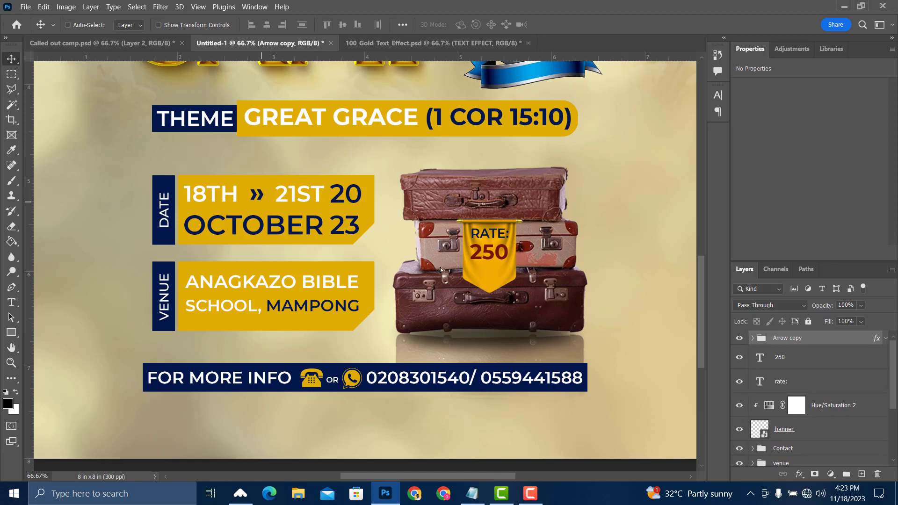
pyautogui.moveTo(440, 267); pyautogui.dragTo(475, 276)
# Rotate and slightly enlarge the arrow copy so it points down, and nudge the 250 text toward it.
pyautogui.hotkey('ctrl', 't')
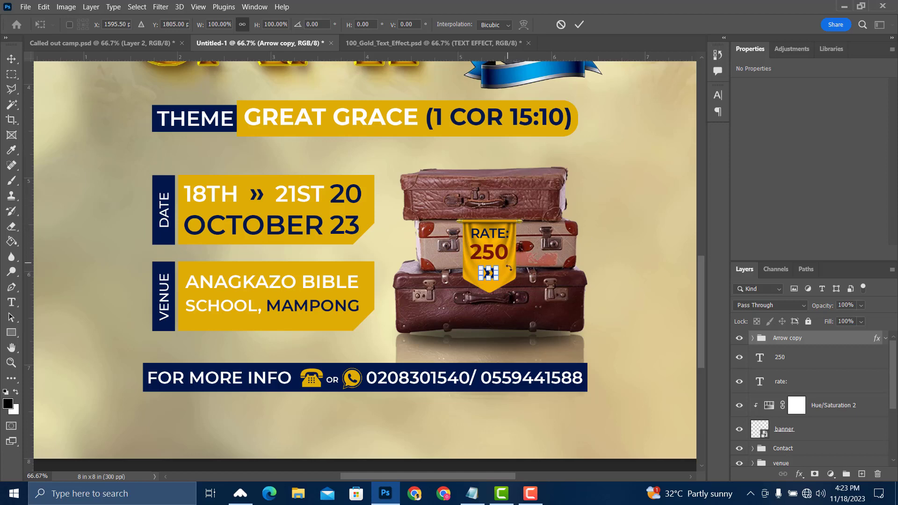
pyautogui.moveTo(509, 267); pyautogui.dragTo(505, 298)
pyautogui.press('Return')
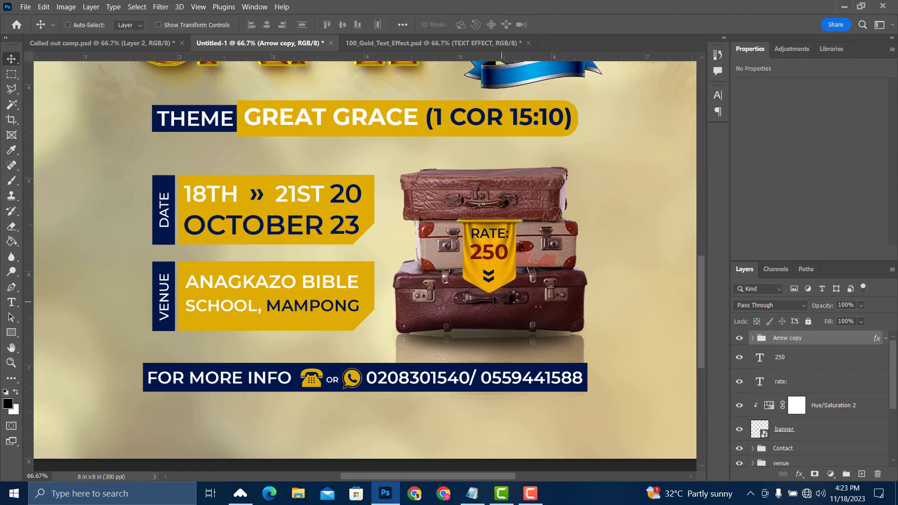
pyautogui.hotkey('ctrl', 't')
pyautogui.moveTo(495, 282); pyautogui.dragTo(497, 284)
pyautogui.press('Return')
pyautogui.click(818, 360)
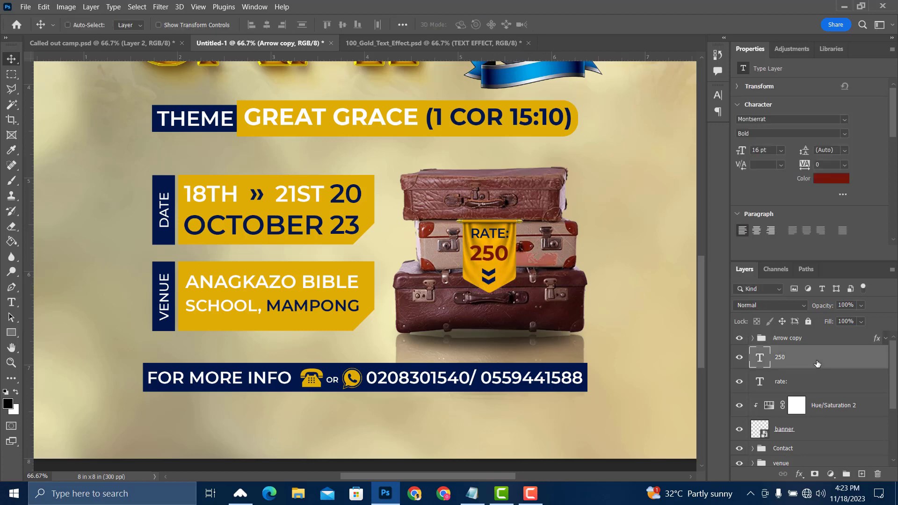
# Group the arrow copy, 250, RATE:, Hue/Saturation and banner layers, and name the group "Rate".
pyautogui.click(810, 339)
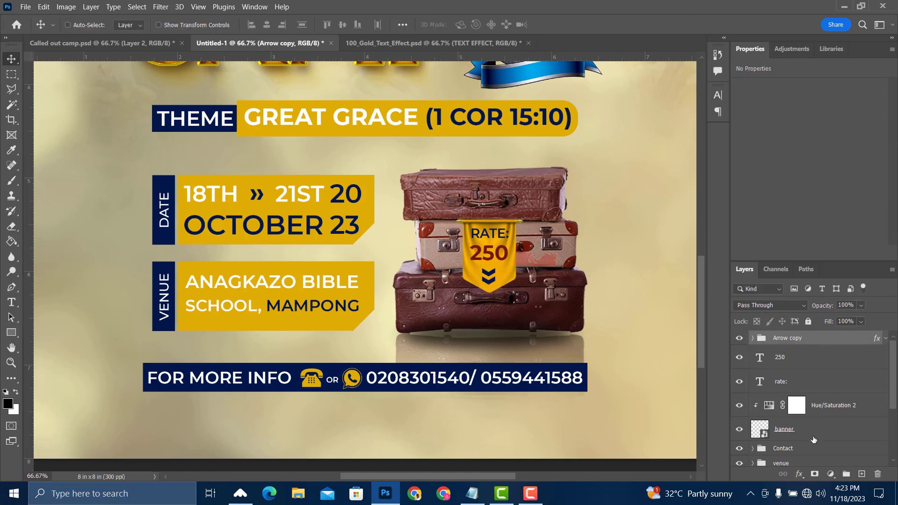
pyautogui.keyDown('shift'); pyautogui.click(814, 437); pyautogui.keyUp('shift')
pyautogui.hotkey('ctrl', 'g')
pyautogui.doubleClick(783, 338)
pyautogui.write('Rate')
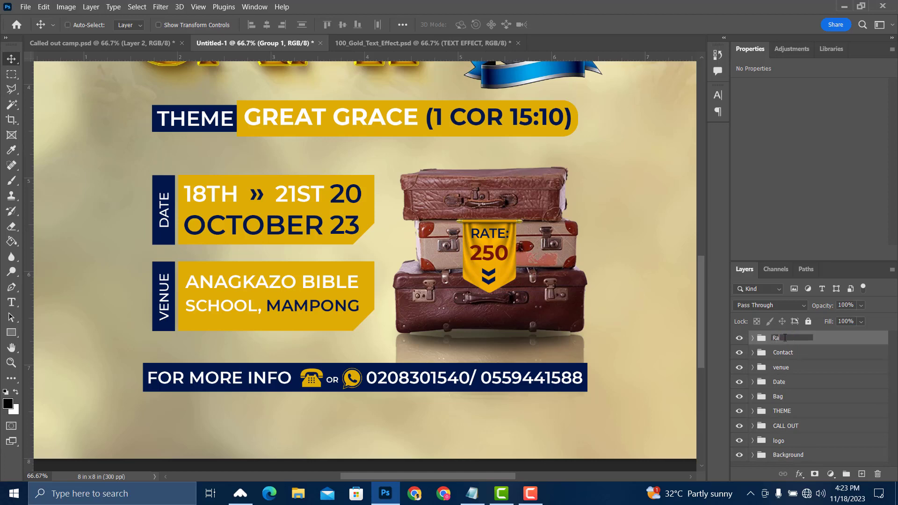
pyautogui.press('Return')
# Move the CALL OUT title and the THEME bar up, closer to the logo.
pyautogui.hotkey('ctrl', '0')
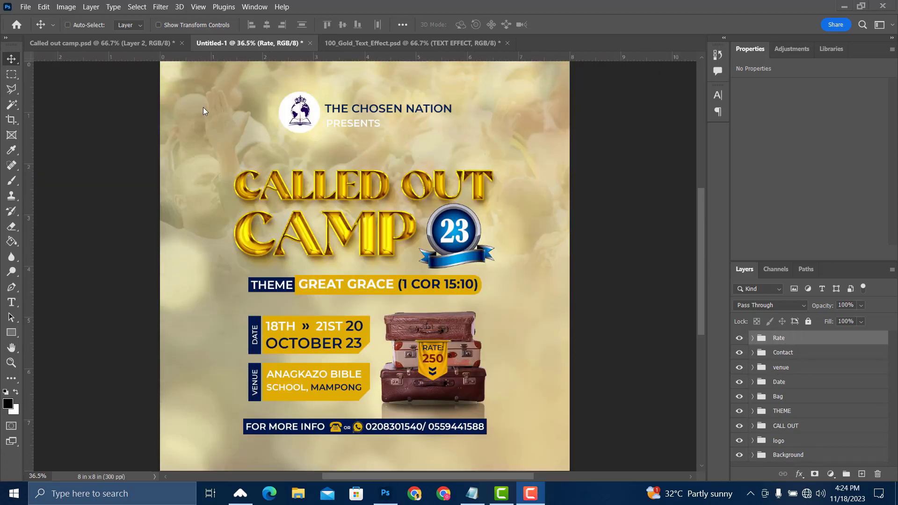
pyautogui.scroll(1, 361, 117)
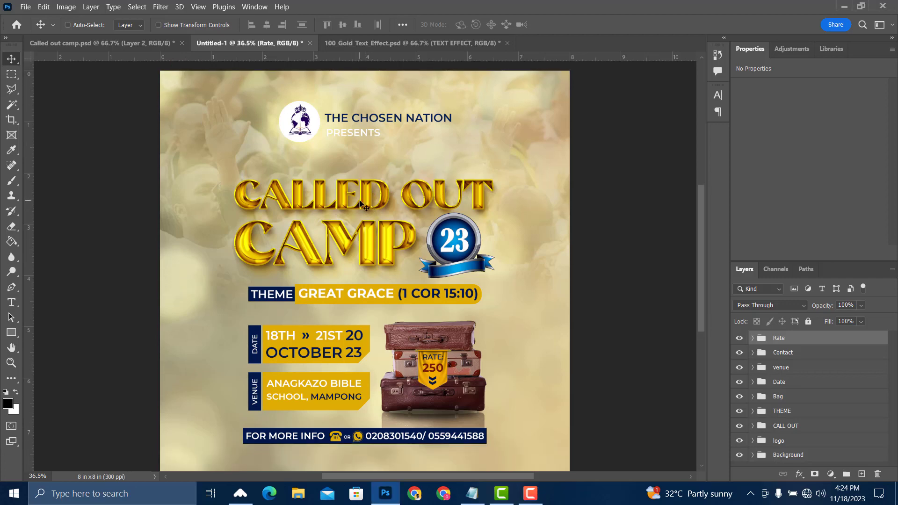
pyautogui.moveTo(378, 215); pyautogui.dragTo(378, 193)
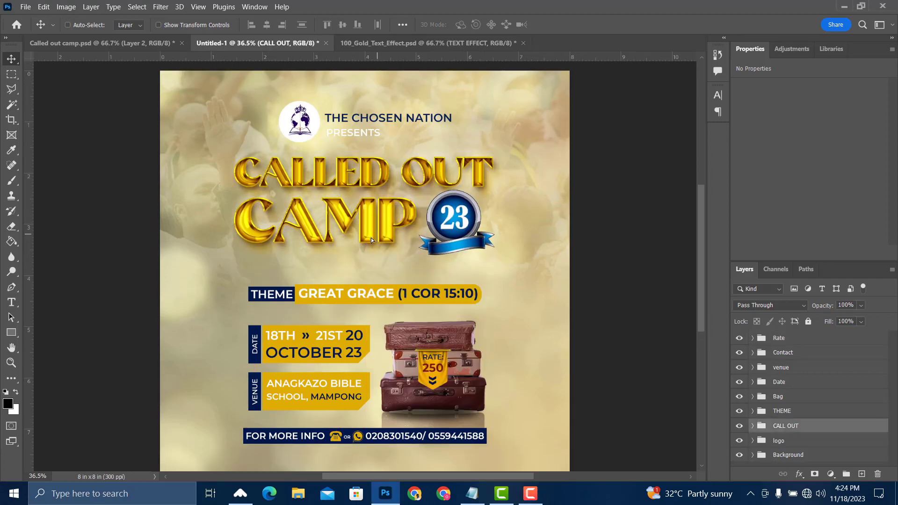
pyautogui.moveTo(383, 293); pyautogui.dragTo(385, 274)
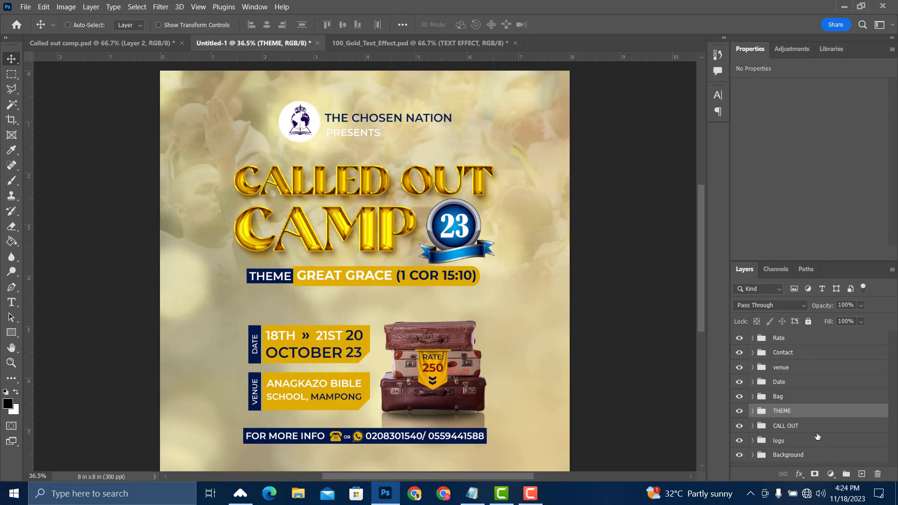
# Centre the THEME and CALL OUT groups together horizontally on the canvas.
pyautogui.keyDown('ctrl'); pyautogui.click(796, 430); pyautogui.keyUp('ctrl')
pyautogui.hotkey('ctrl', 'a')
pyautogui.click(271, 26)
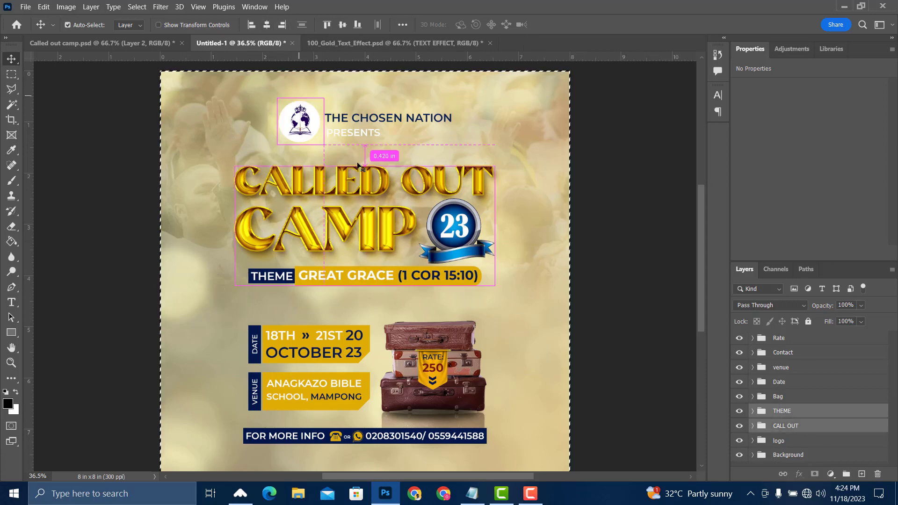
pyautogui.hotkey('ctrl', 'd')
# Centre the logo group horizontally on the canvas.
pyautogui.rightClick(310, 124)
pyautogui.click(324, 130)
pyautogui.hotkey('ctrl', 'a')
pyautogui.click(267, 24)
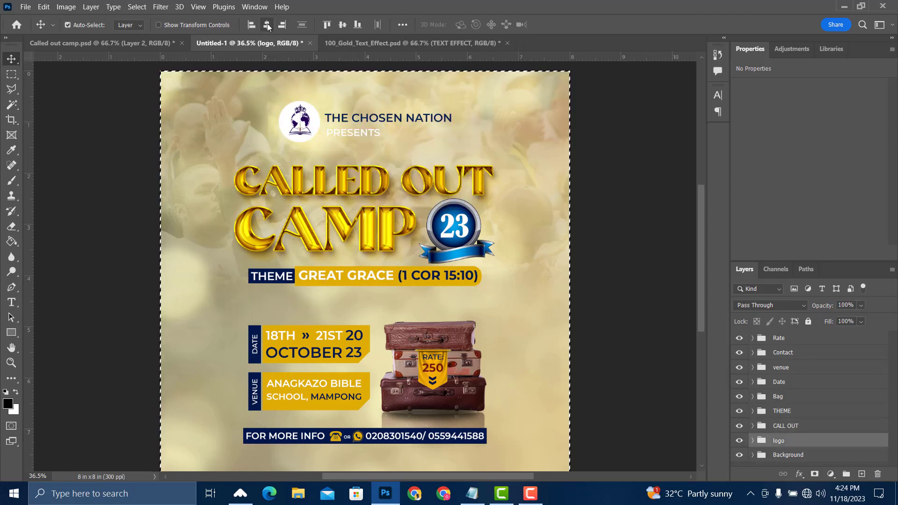
pyautogui.hotkey('ctrl', 'd')
# Move the Date, Bag and venue groups up together, closer to the THEME bar.
pyautogui.scroll(-1, 322, 290)
pyautogui.rightClick(327, 327)
pyautogui.click(341, 334)
pyautogui.keyDown('ctrl'); pyautogui.click(780, 397); pyautogui.keyUp('ctrl')
pyautogui.keyDown('ctrl'); pyautogui.click(782, 368); pyautogui.keyUp('ctrl')
pyautogui.moveTo(462, 405); pyautogui.dragTo(461, 388)
# Move the Contact bar up toward the suitcases and centre it horizontally on the canvas.
pyautogui.rightClick(389, 421)
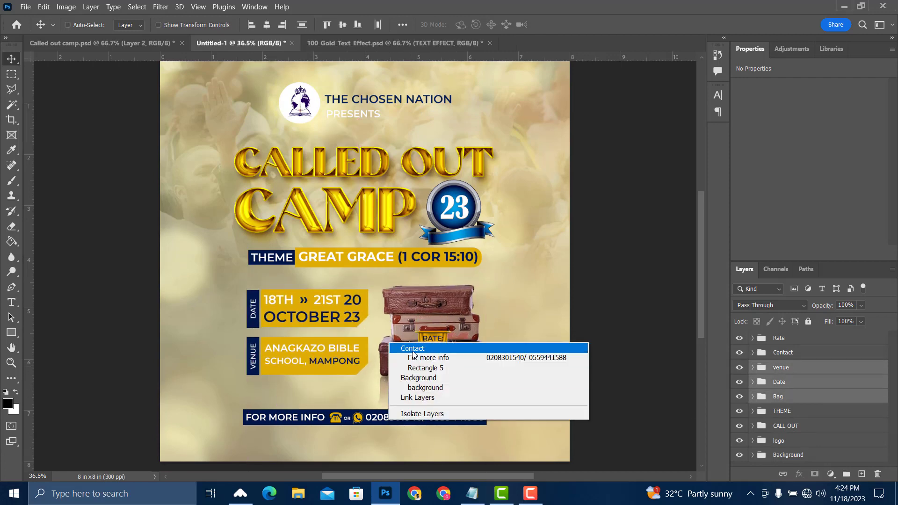
pyautogui.click(408, 348)
pyautogui.moveTo(412, 416); pyautogui.dragTo(411, 406)
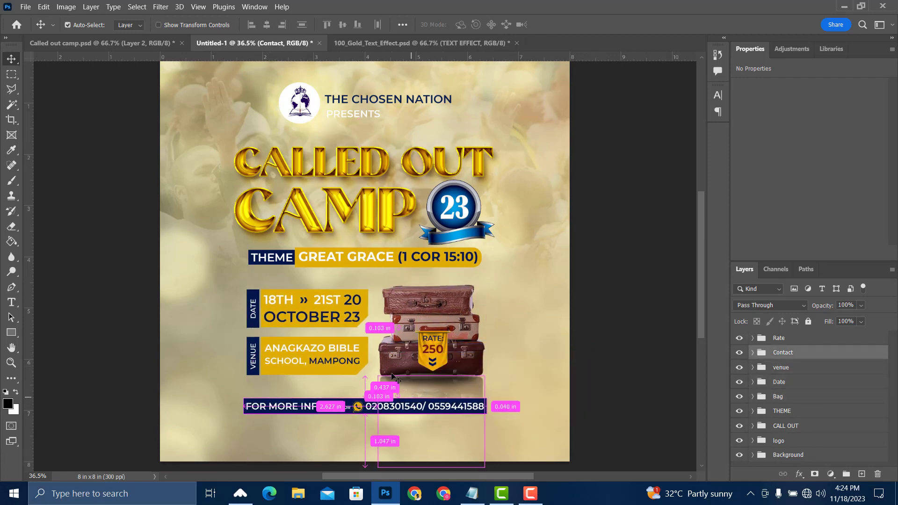
pyautogui.hotkey('ctrl', 'a')
pyautogui.click(268, 30)
pyautogui.hotkey('ctrl', 'd')
pyautogui.hotkey('shift', 'Up')
pyautogui.scroll(4, 418, 324)
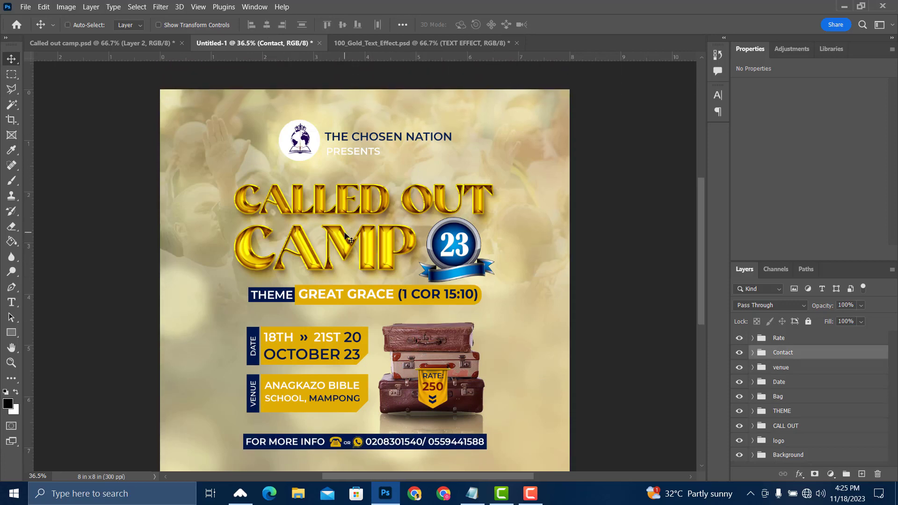
# Place the Particles image as an embedded object above the crowd photo in the Background group, scaled to about 235%.
pyautogui.scroll(-2, 348, 242)
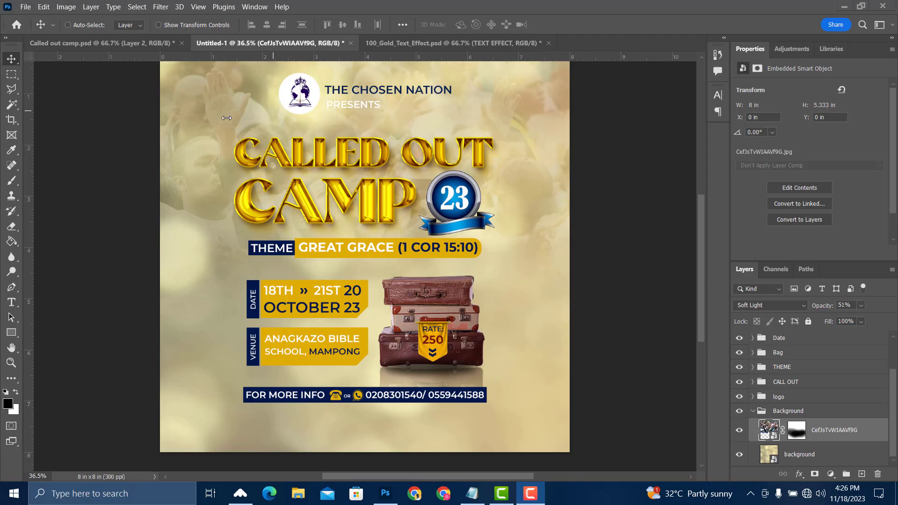
pyautogui.scroll(1, 736, 398)
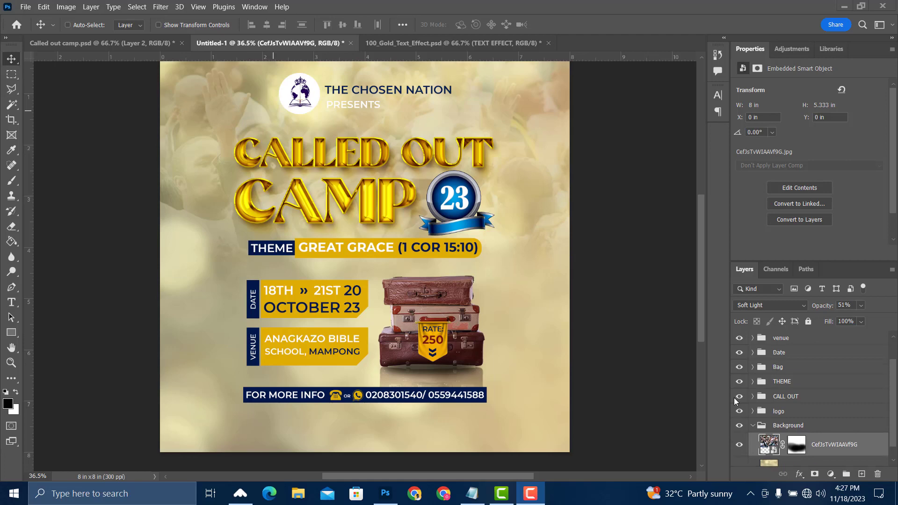
pyautogui.click(753, 427)
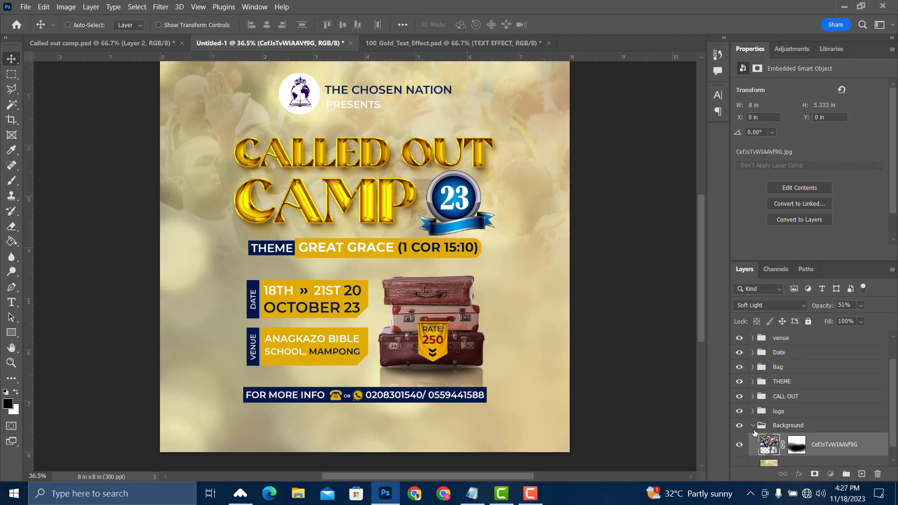
pyautogui.click(753, 455)
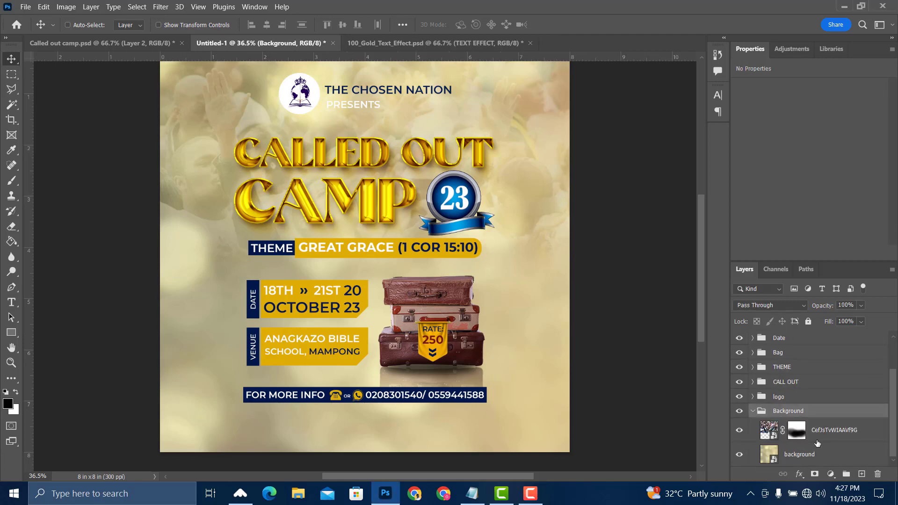
pyautogui.click(839, 429)
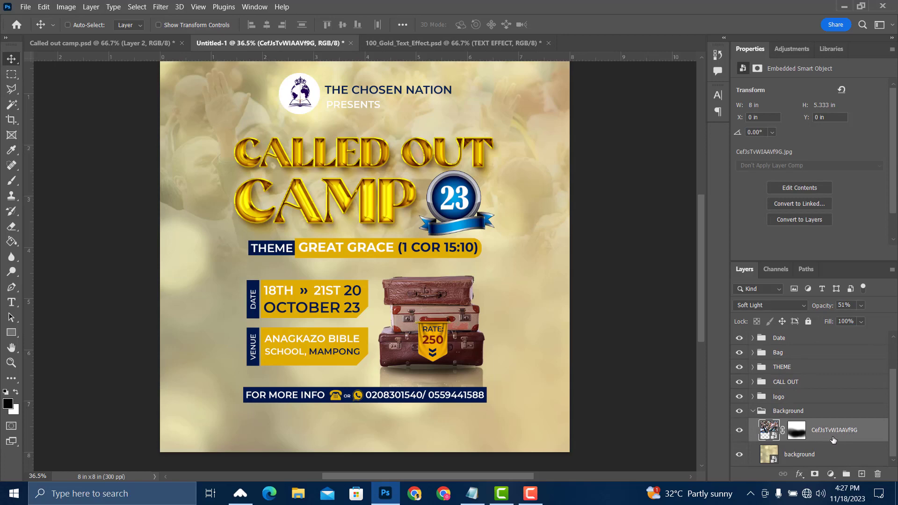
pyautogui.click(23, 8)
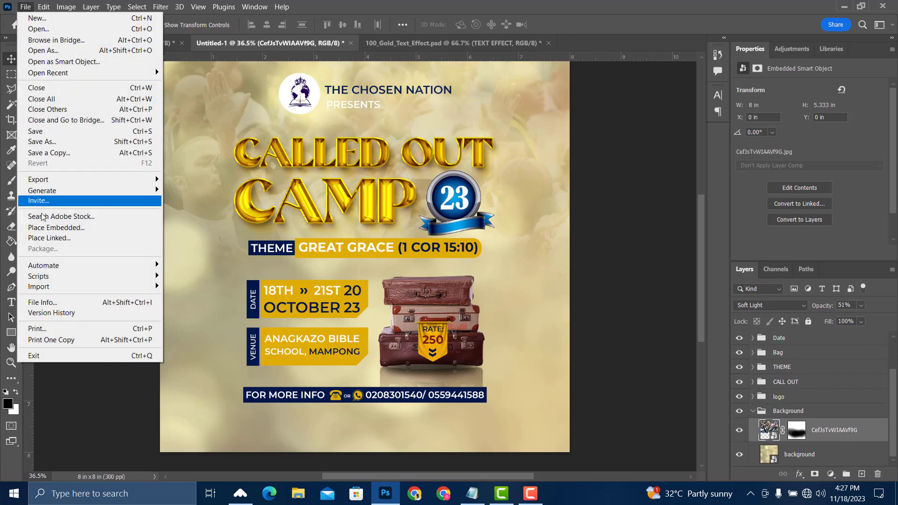
pyautogui.click(56, 227)
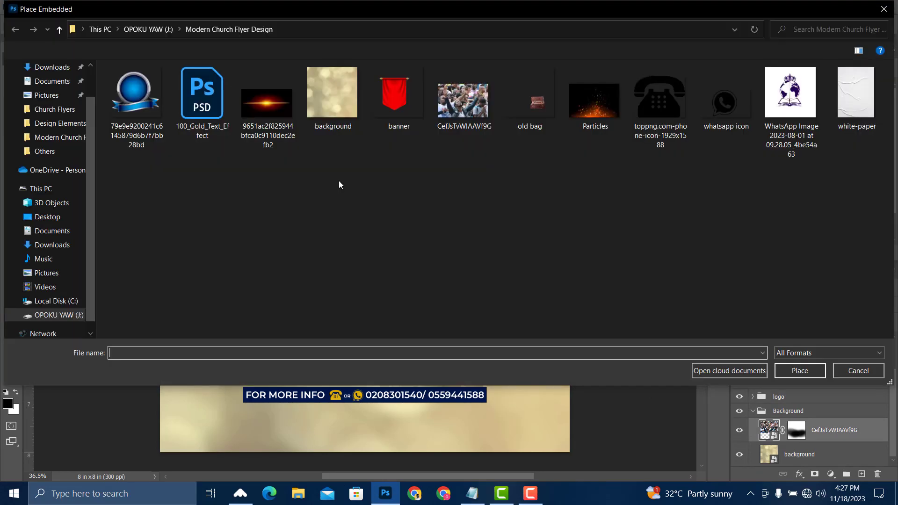
pyautogui.doubleClick(599, 128)
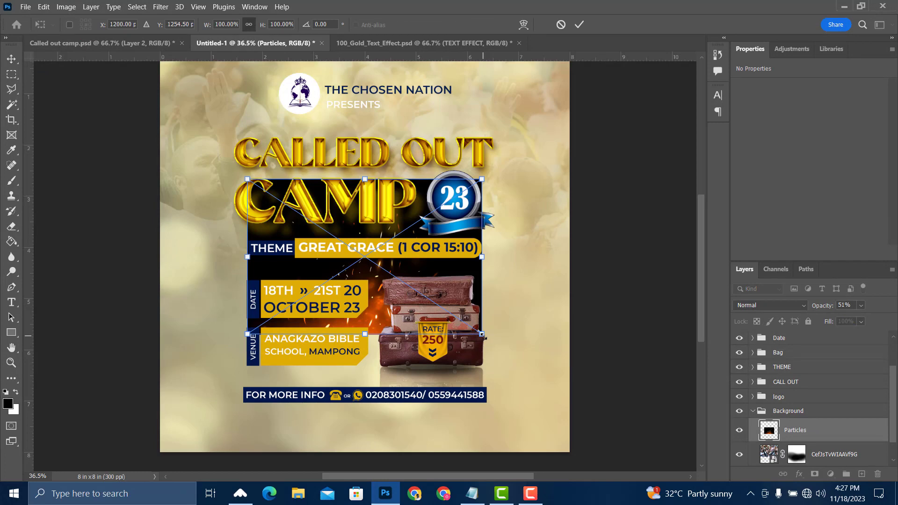
pyautogui.moveTo(482, 334); pyautogui.dragTo(628, 460)
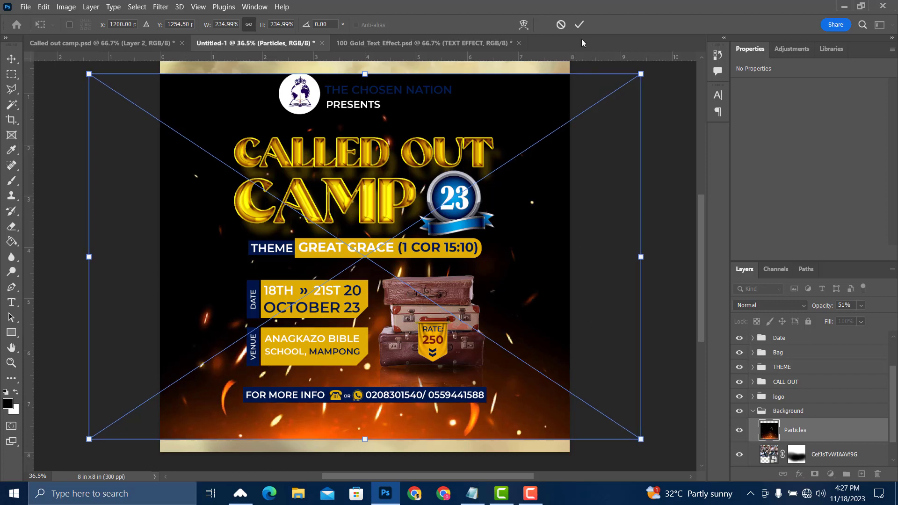
pyautogui.click(579, 24)
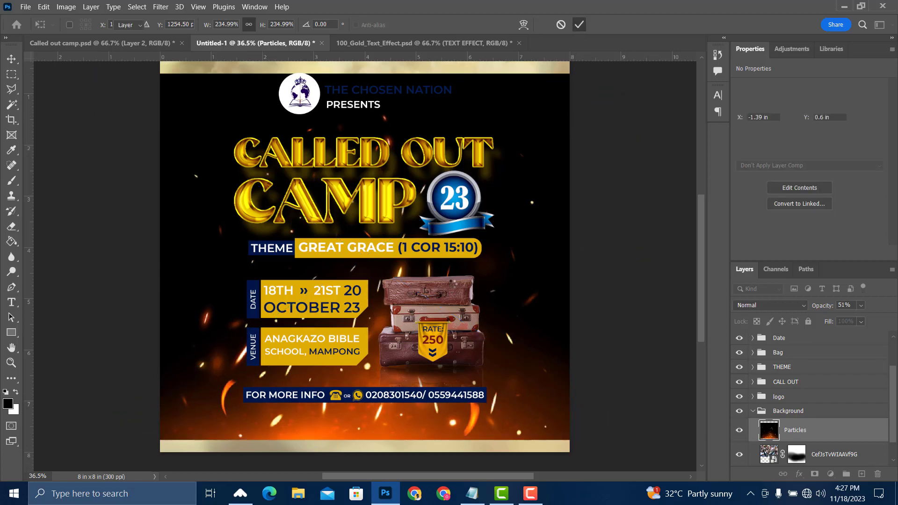
# Position the Particles layer over the lower part of the flyer and set its blend mode to Screen.
pyautogui.moveTo(439, 324); pyautogui.dragTo(470, 351)
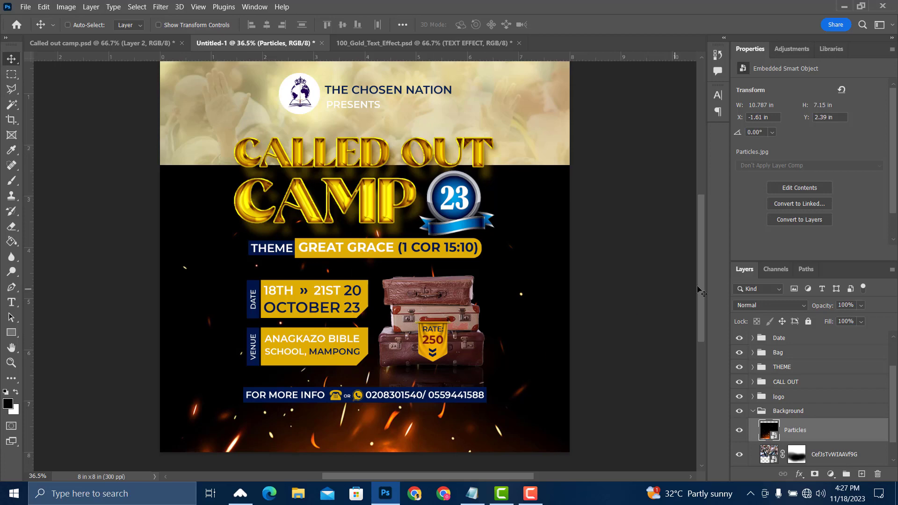
pyautogui.click(764, 306)
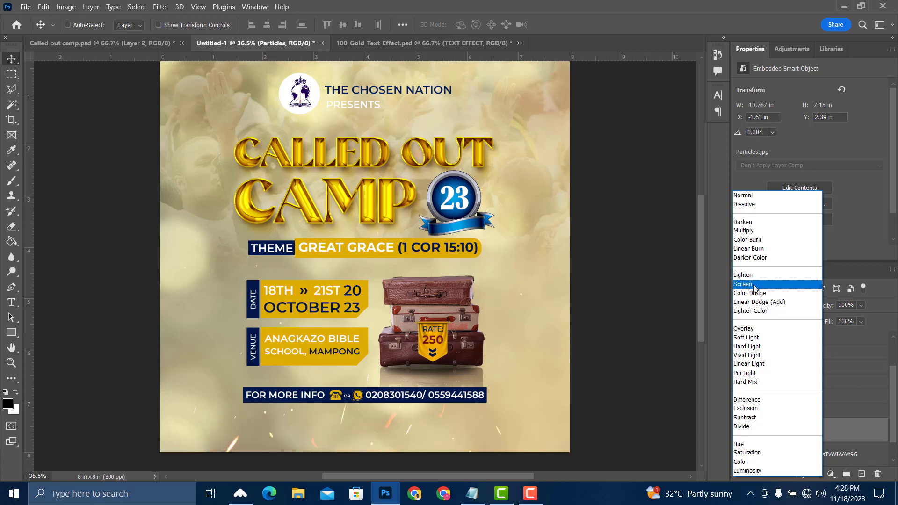
pyautogui.click(754, 285)
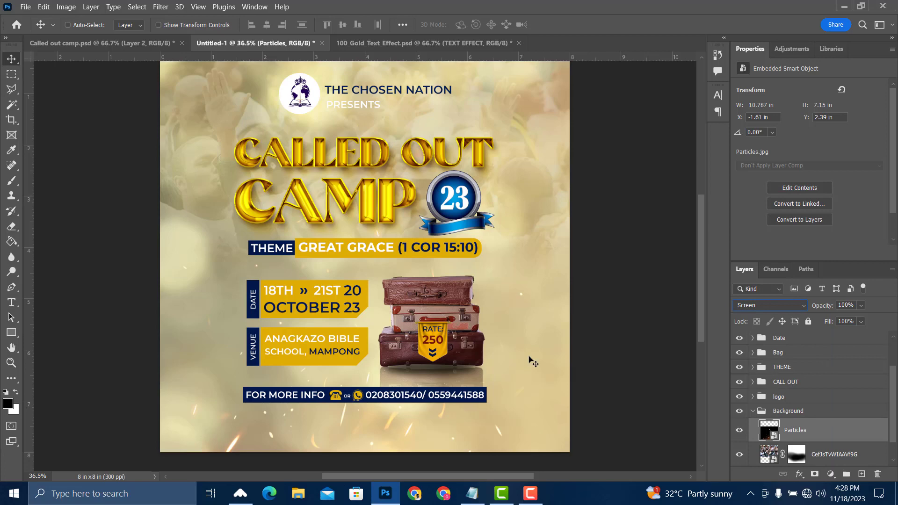
pyautogui.moveTo(529, 353); pyautogui.dragTo(528, 335)
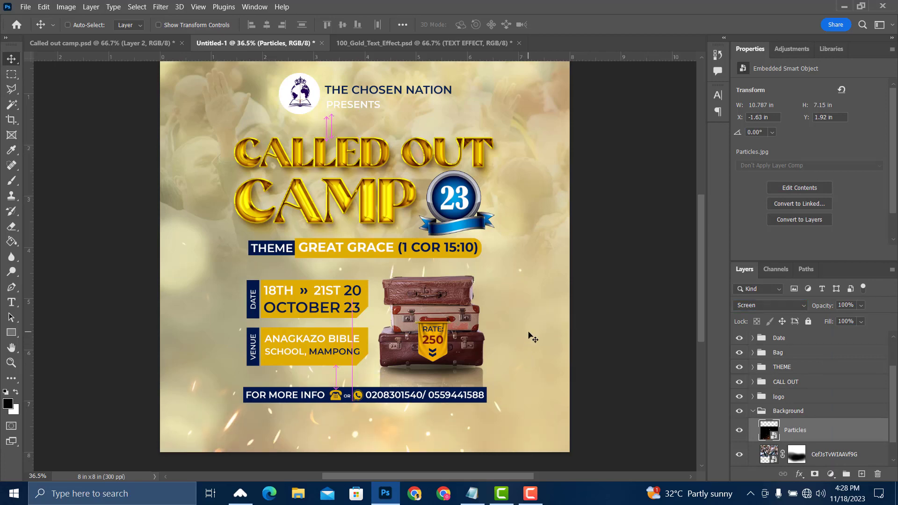
# Place the white-paper image as an embedded object above Particles, scaled to about 154% so it covers the whole canvas.
pyautogui.scroll(1, 685, 373)
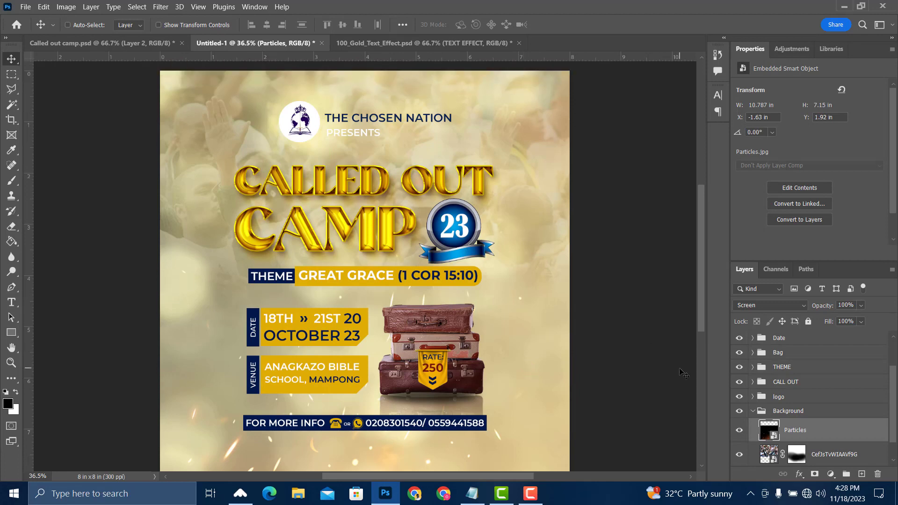
pyautogui.click(25, 7)
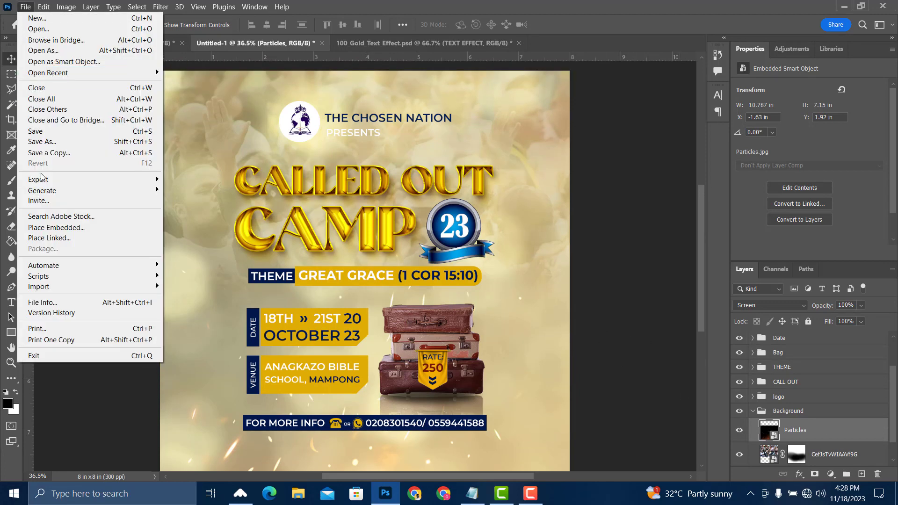
pyautogui.click(49, 230)
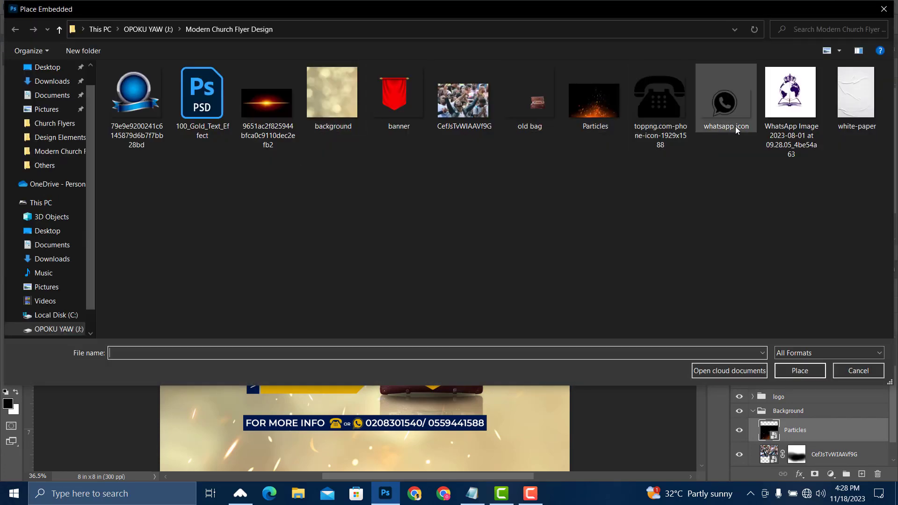
pyautogui.doubleClick(860, 124)
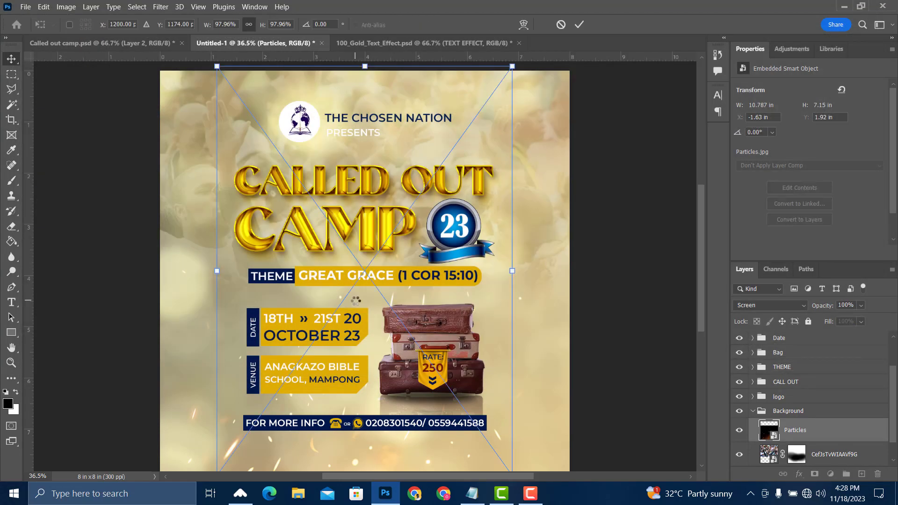
pyautogui.scroll(-1, 406, 320)
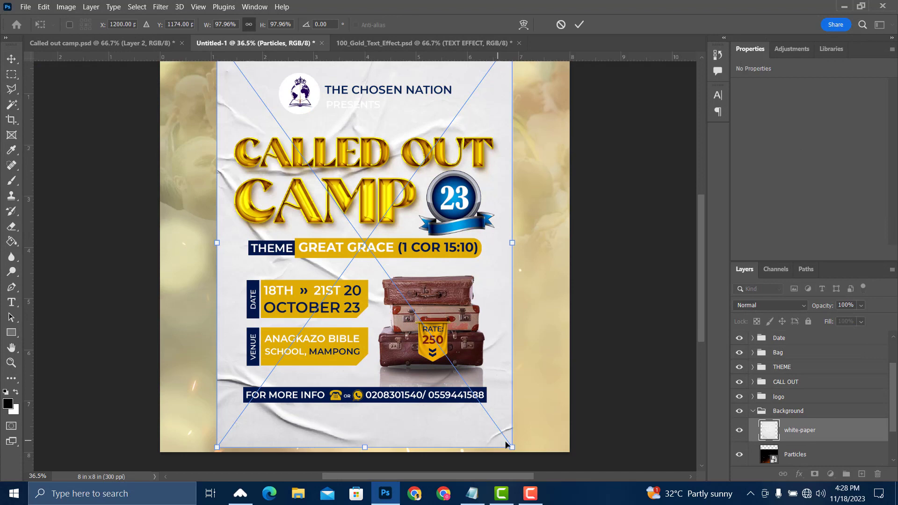
pyautogui.moveTo(513, 447); pyautogui.dragTo(604, 498)
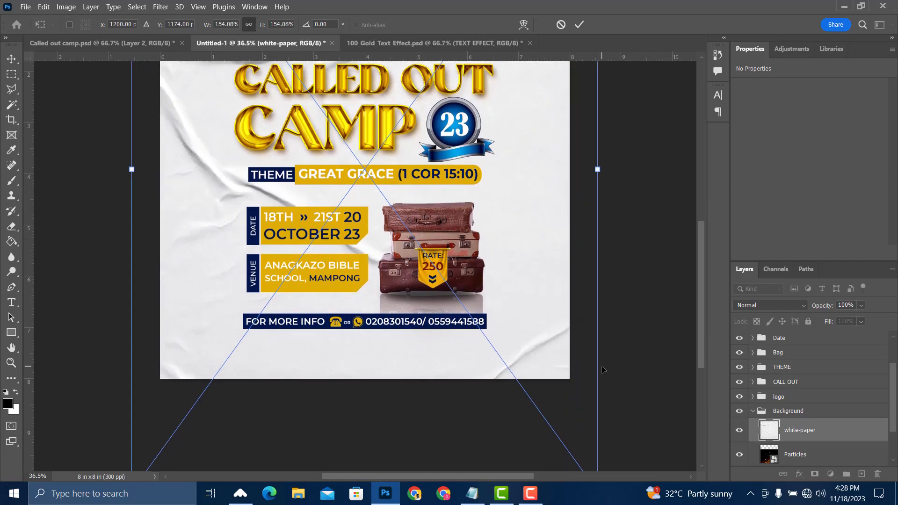
pyautogui.press('Return')
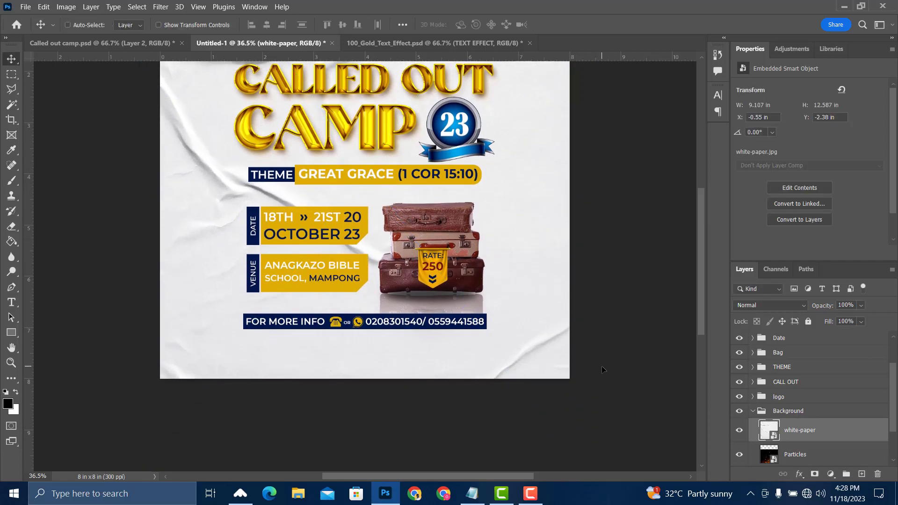
# Set the white-paper layer's blend mode to Multiply and its opacity to 50%.
pyautogui.scroll(2, 602, 366)
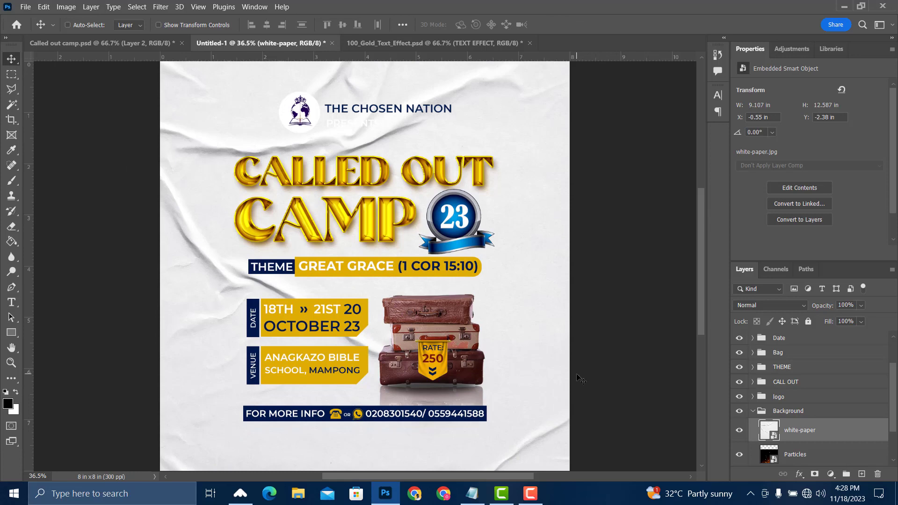
pyautogui.click(782, 309)
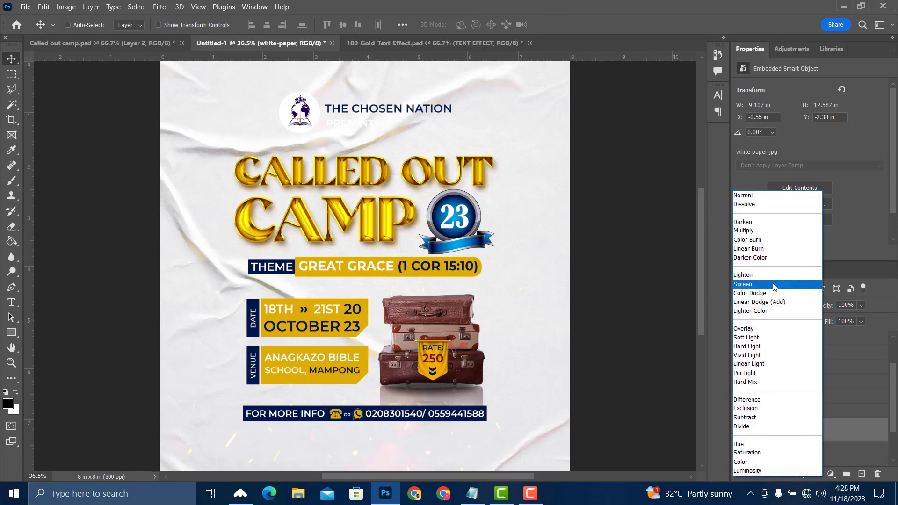
pyautogui.click(776, 236)
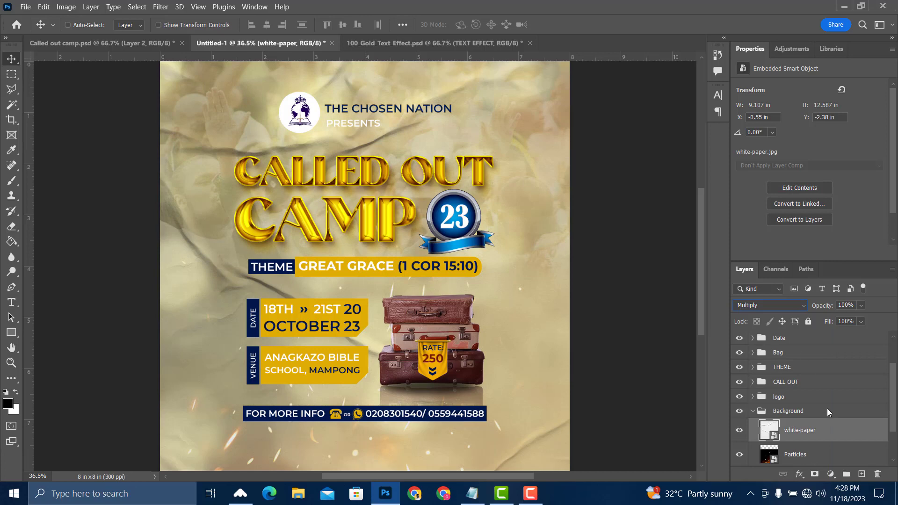
pyautogui.click(861, 307)
pyautogui.click(880, 304)
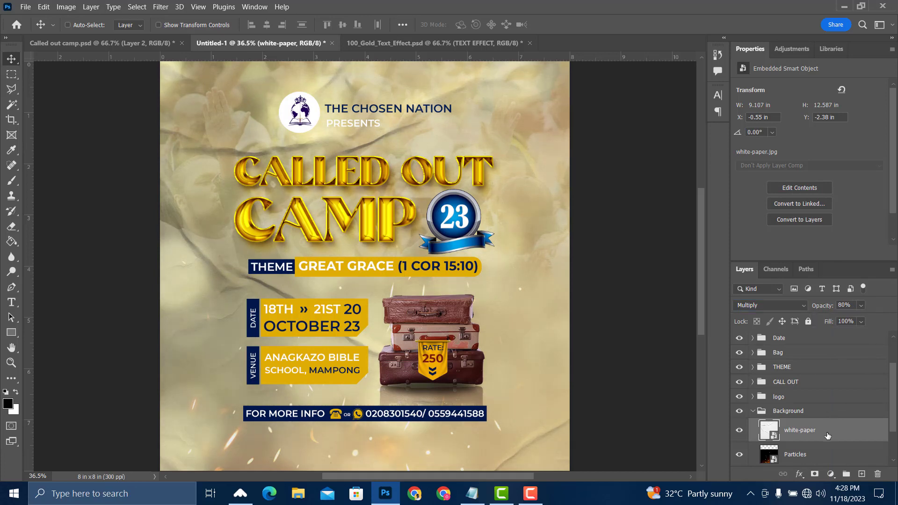
pyautogui.scroll(3, 555, 388)
pyautogui.scroll(-4, 554, 388)
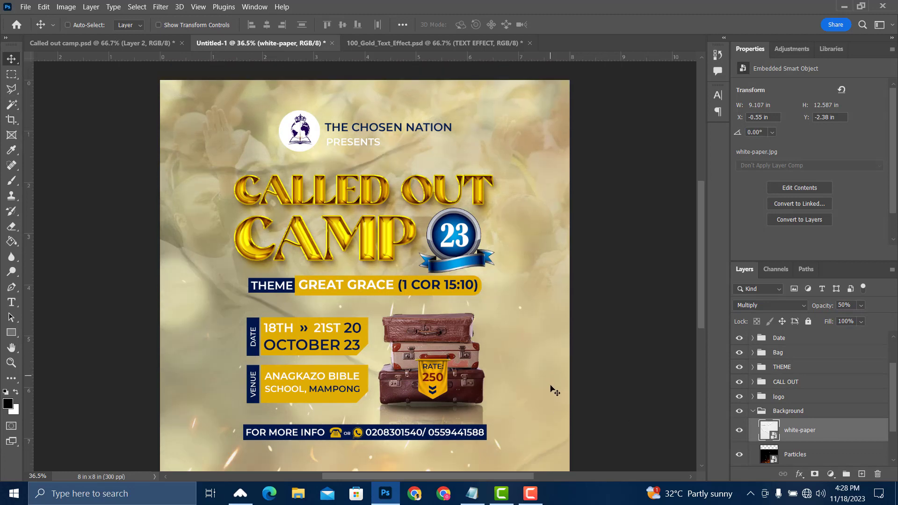
# Review the whole flyer from top to bottom with the spark and paper textures applied.
pyautogui.scroll(3, 552, 388)
pyautogui.scroll(-4, 552, 384)
pyautogui.scroll(3, 530, 345)
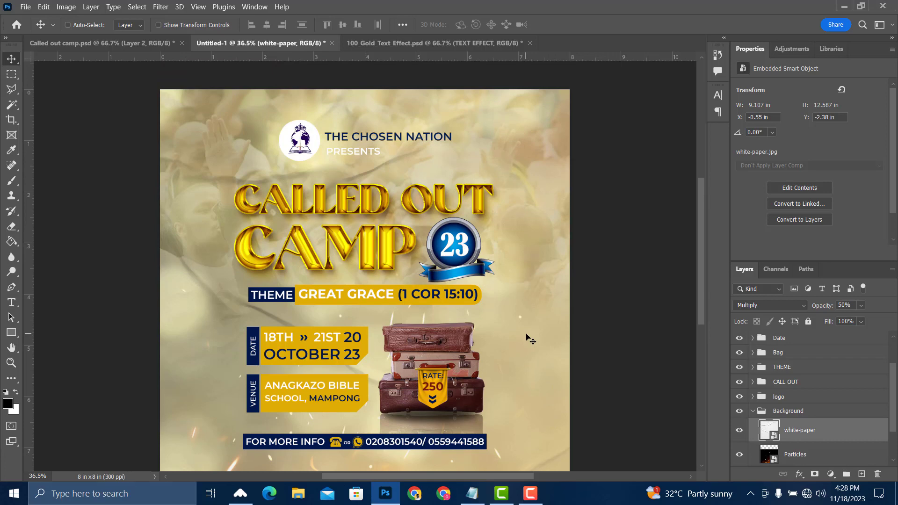
pyautogui.scroll(-1, 531, 337)
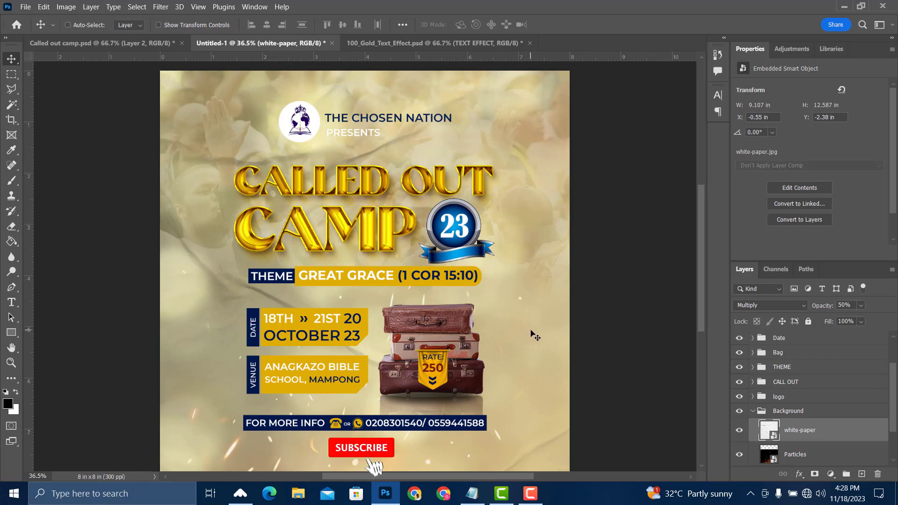
pyautogui.scroll(-1, 534, 336)
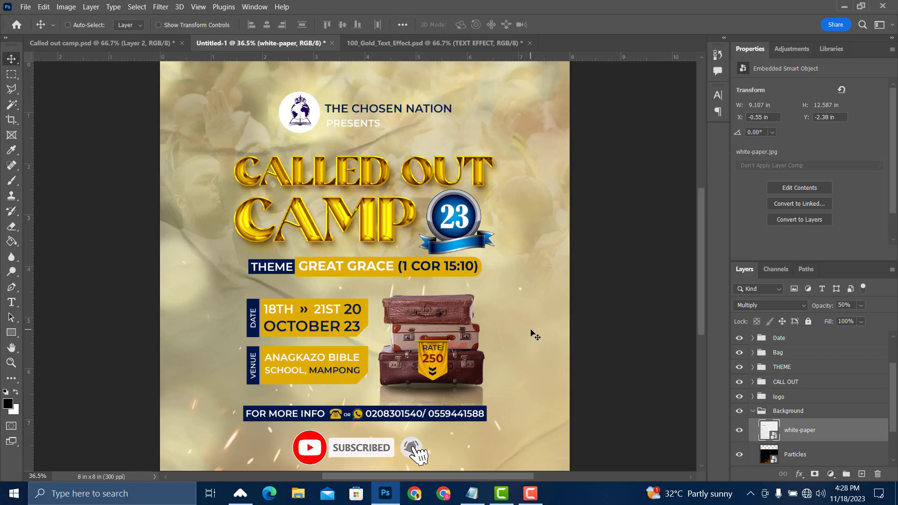
pyautogui.scroll(1, 532, 332)
pyautogui.scroll(3, 531, 330)
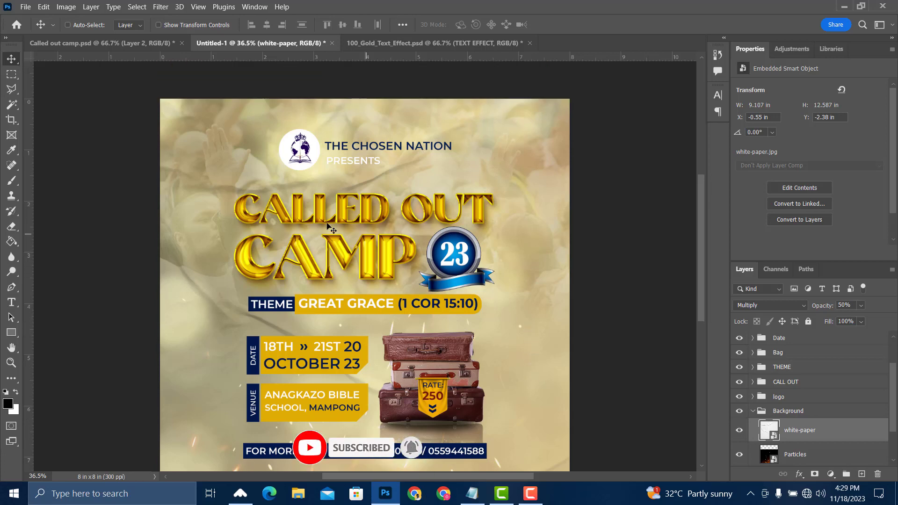
# Place the orange light-flare image as an embedded object directly above the CAMP group inside the CALL OUT group.
pyautogui.rightClick(368, 223)
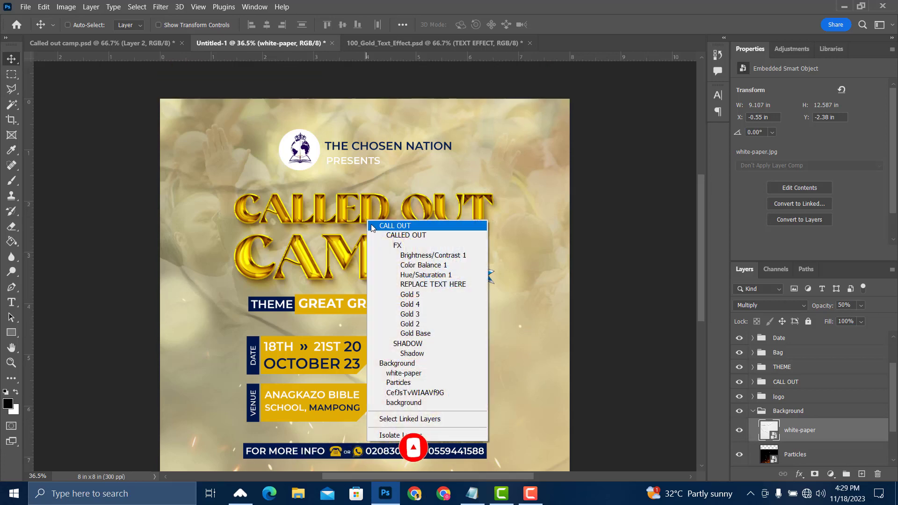
pyautogui.click(374, 227)
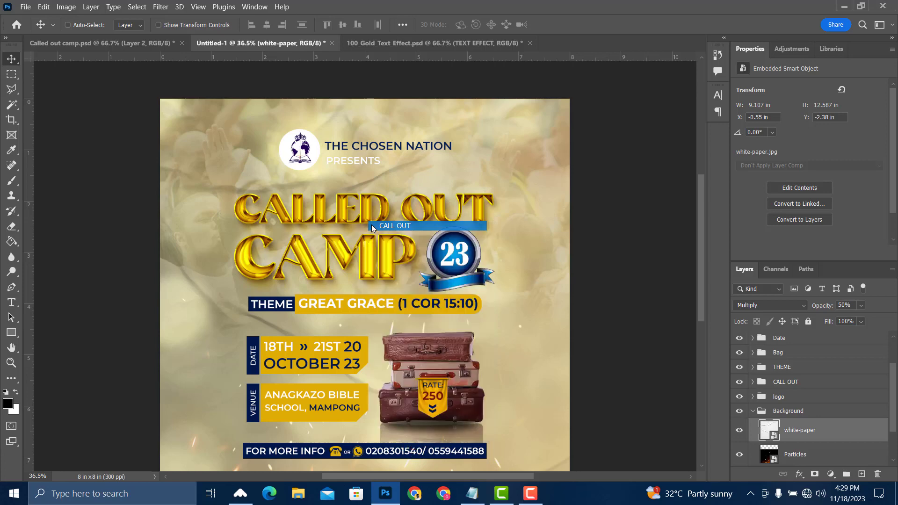
pyautogui.click(753, 411)
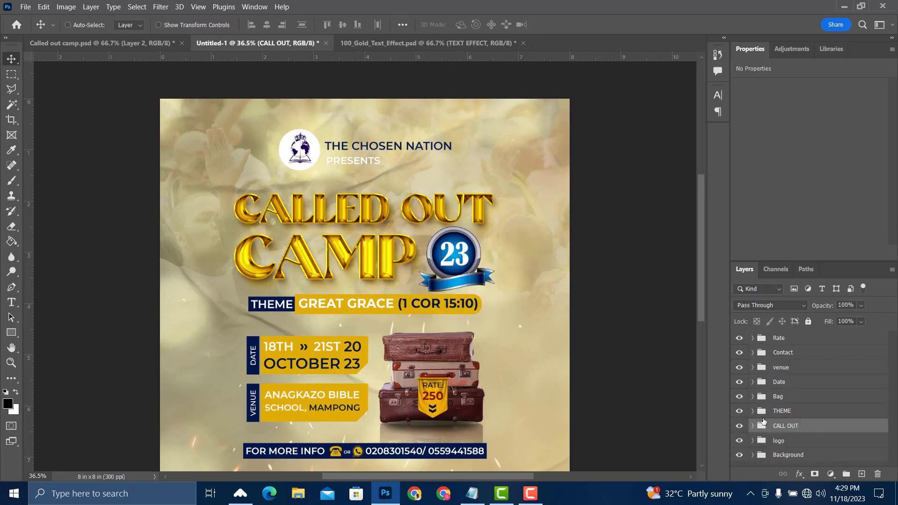
pyautogui.click(752, 426)
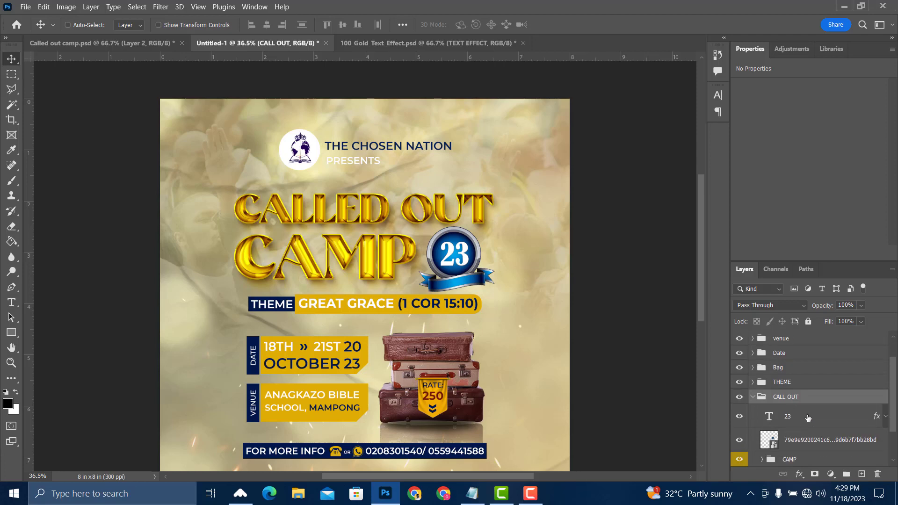
pyautogui.scroll(-2, 801, 452)
pyautogui.click(799, 446)
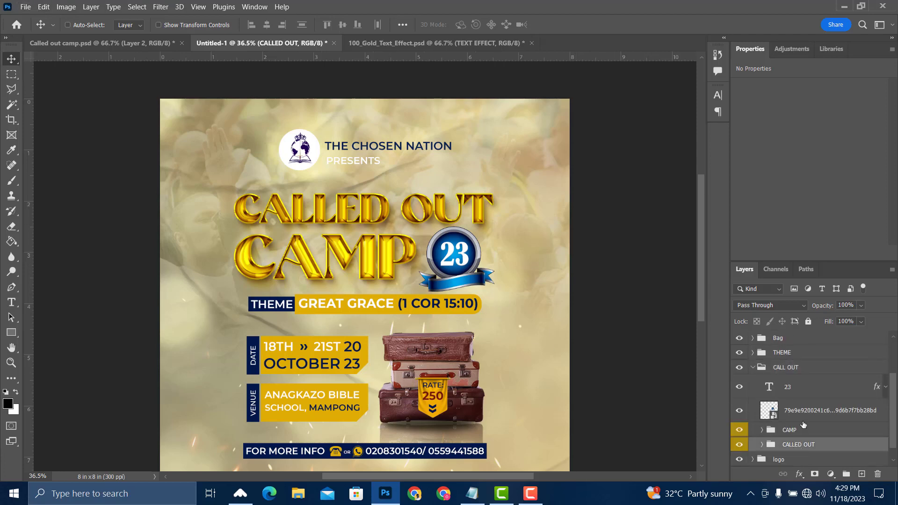
pyautogui.click(808, 430)
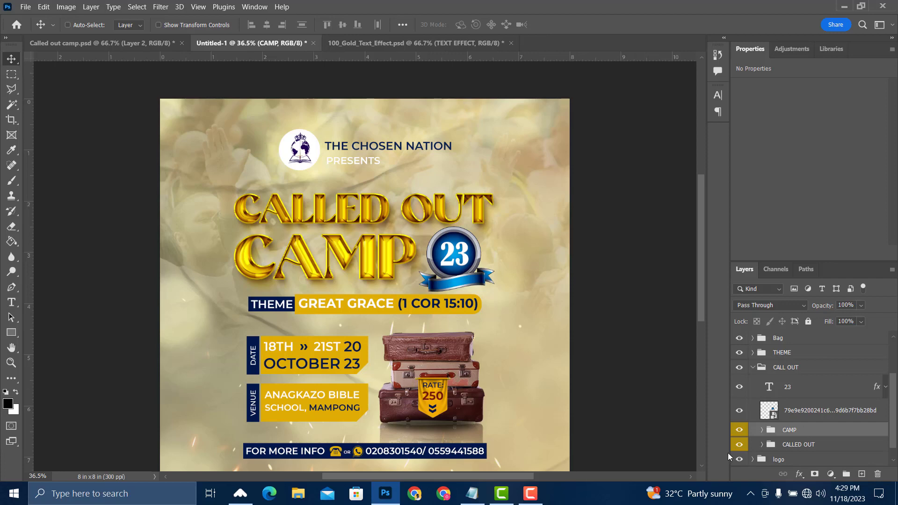
pyautogui.click(25, 7)
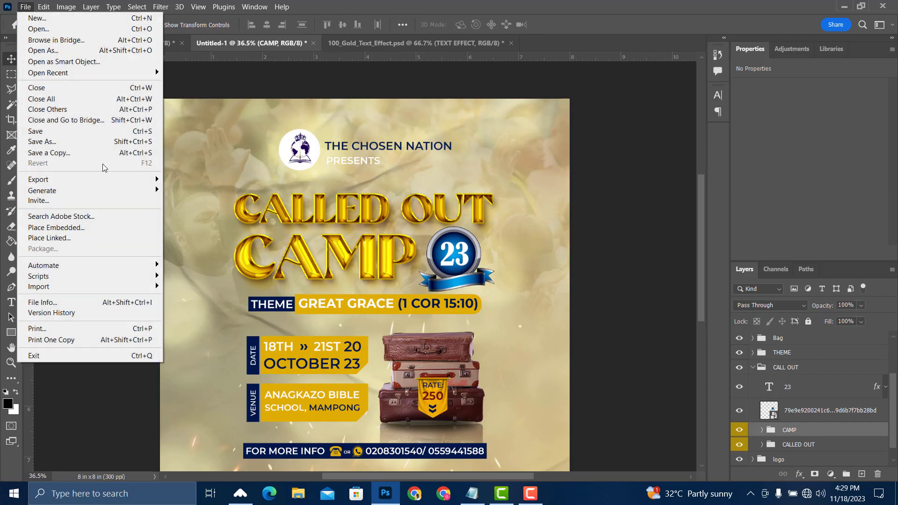
pyautogui.click(81, 228)
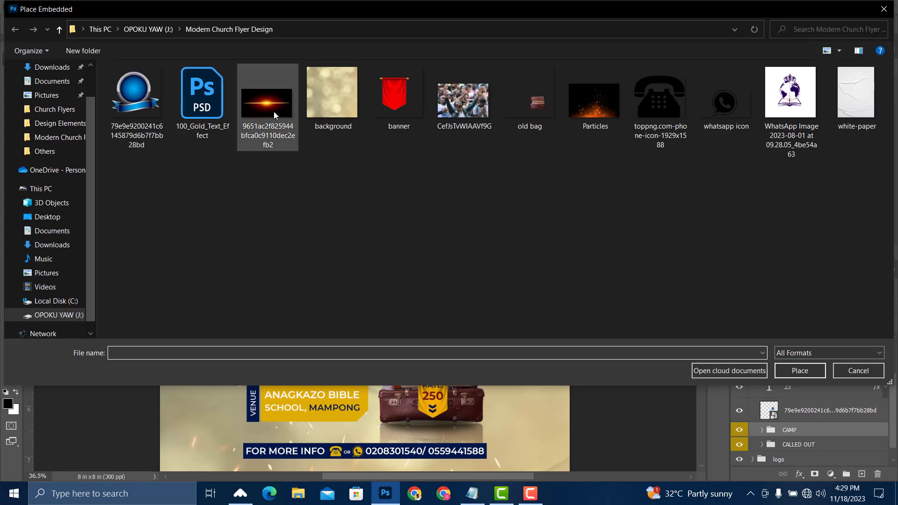
pyautogui.click(274, 115)
pyautogui.doubleClick(274, 115)
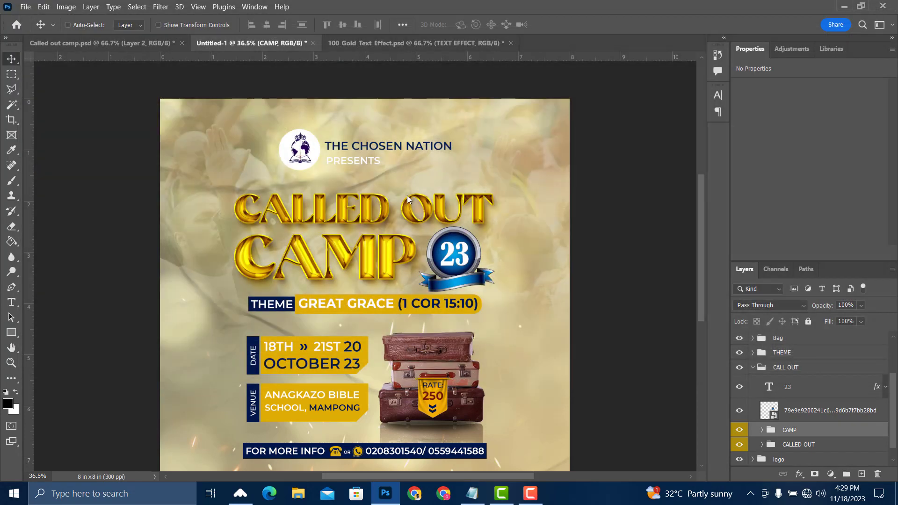
# Move the flare over the CALLED OUT CAMP title and scale it proportionally to about 127%.
pyautogui.moveTo(390, 258); pyautogui.dragTo(387, 214)
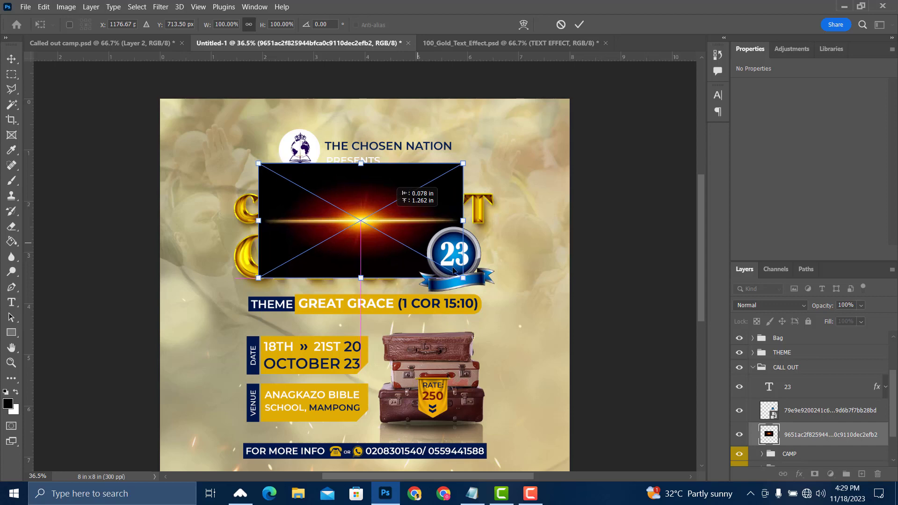
pyautogui.moveTo(462, 278); pyautogui.dragTo(491, 296)
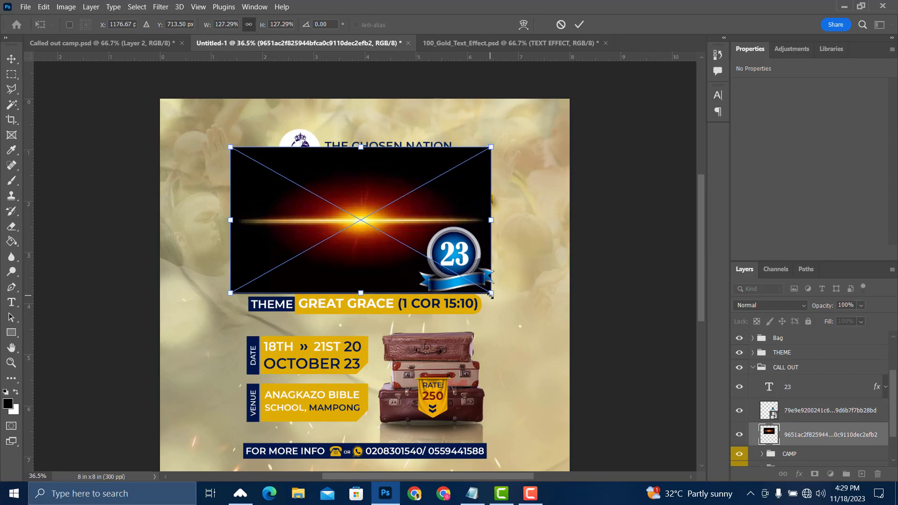
pyautogui.click(579, 24)
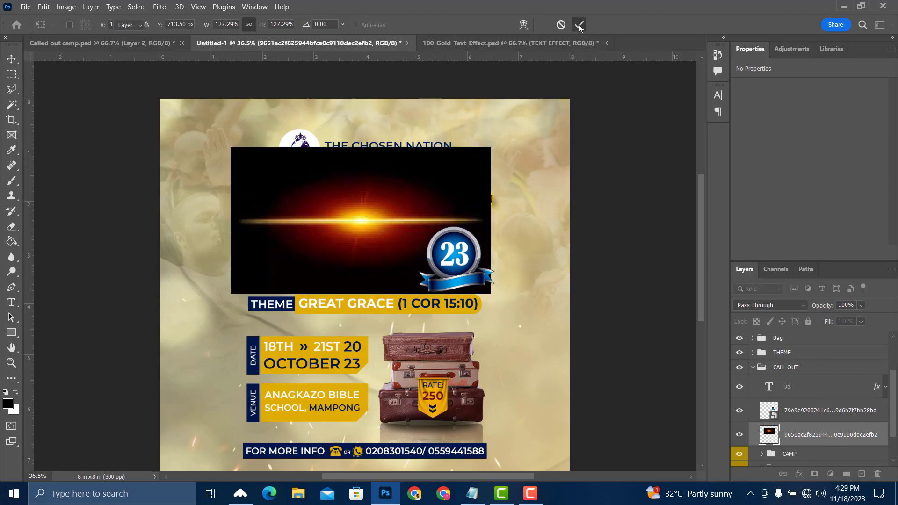
# Set the flare's blend mode to Screen and its opacity to 80%, shifting it slightly down between the title lines.
pyautogui.click(781, 307)
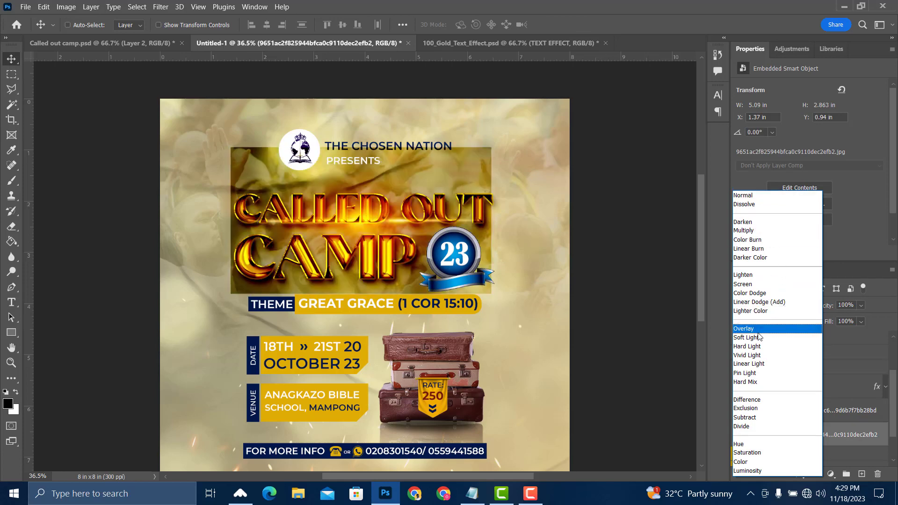
pyautogui.click(759, 284)
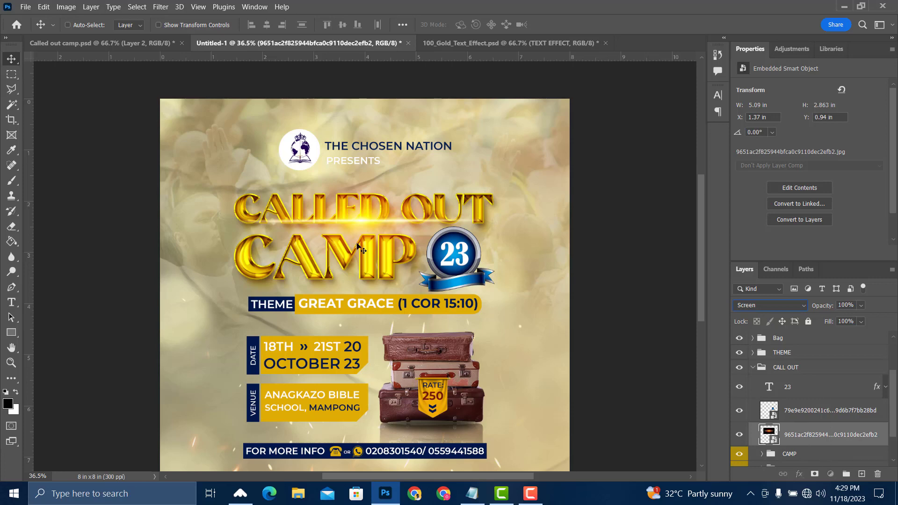
pyautogui.moveTo(352, 222); pyautogui.dragTo(349, 226)
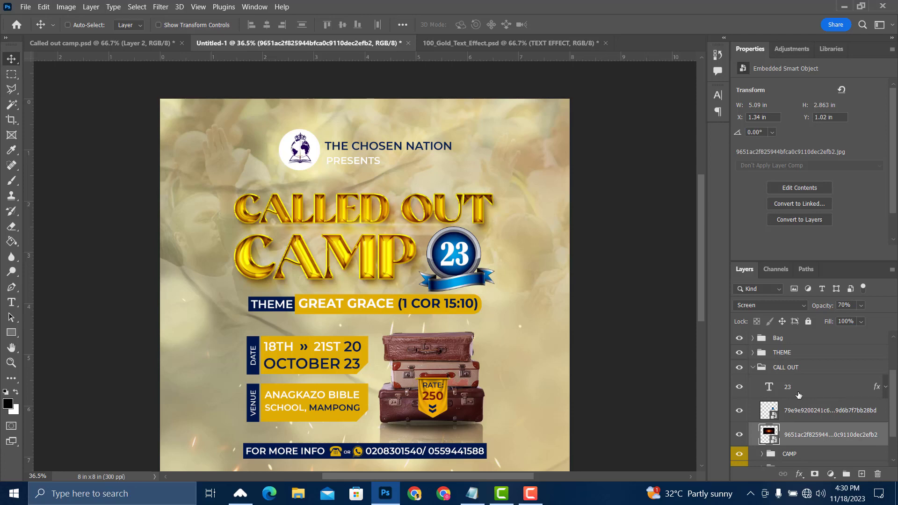
pyautogui.press('8')
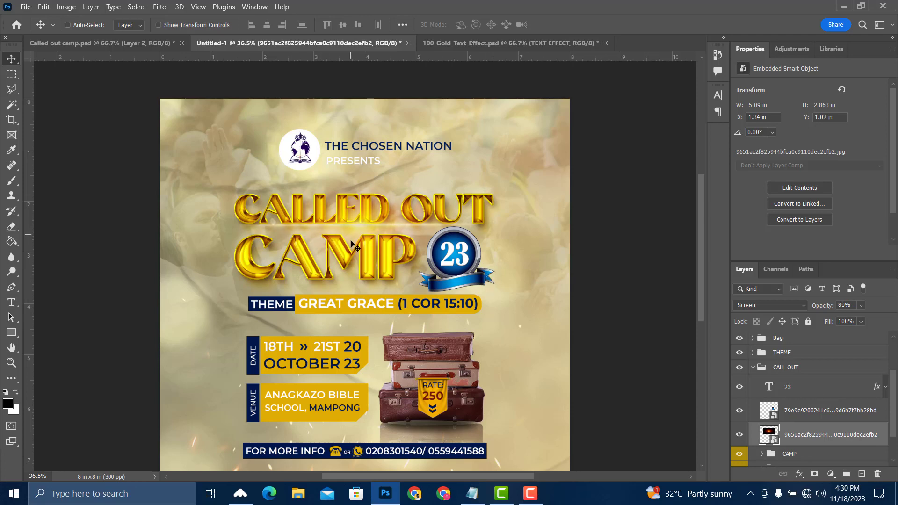
# Nudge the flare into the gap between the two title lines, at about X 1.33 in and Y 1.02 in.
pyautogui.hotkey('shift', 'Up')
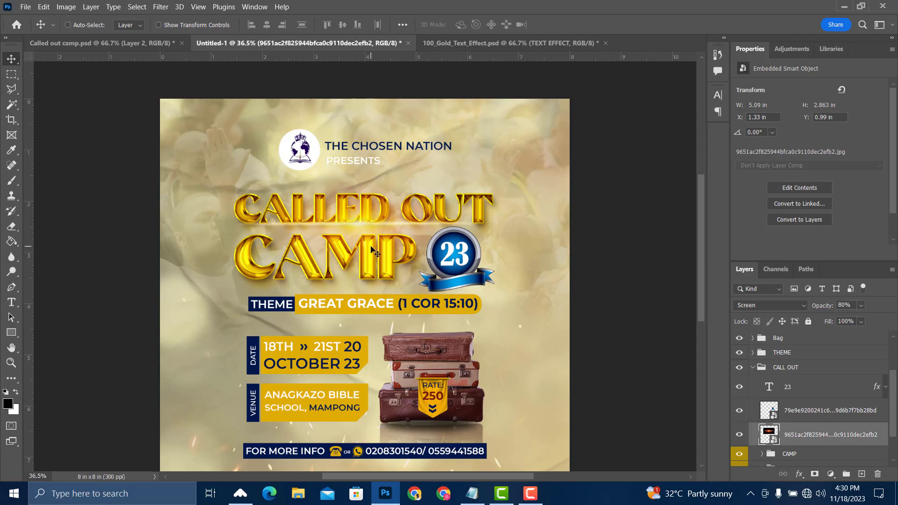
pyautogui.press('Down')
pyautogui.press('Down')
pyautogui.press('Down')
pyautogui.press('Down')
pyautogui.press('Down')
pyautogui.press('Down')
pyautogui.press('Up')
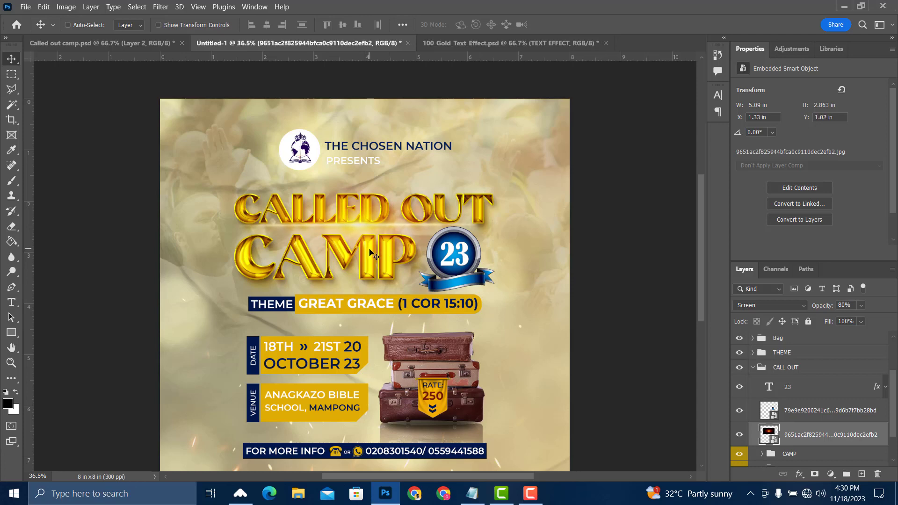
# Stretch only the flare's height to about 3.87 in, keeping it centred between the title lines.
pyautogui.hotkey('ctrl', 't')
pyautogui.moveTo(360, 299); pyautogui.dragTo(364, 327)
pyautogui.press('Return')
pyautogui.press('Up')
pyautogui.scroll(2, 392, 277)
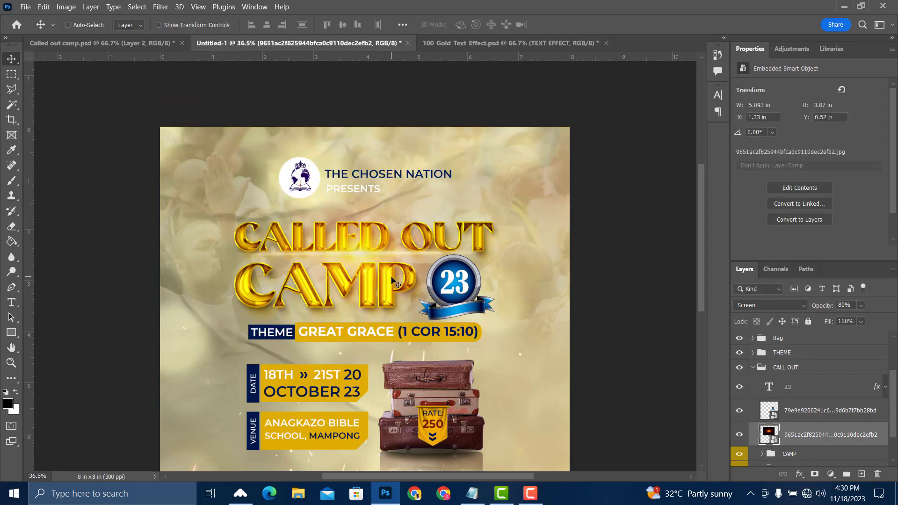
# Collapse the CALL OUT group and skew the whole group vertically by -4°.
pyautogui.click(754, 372)
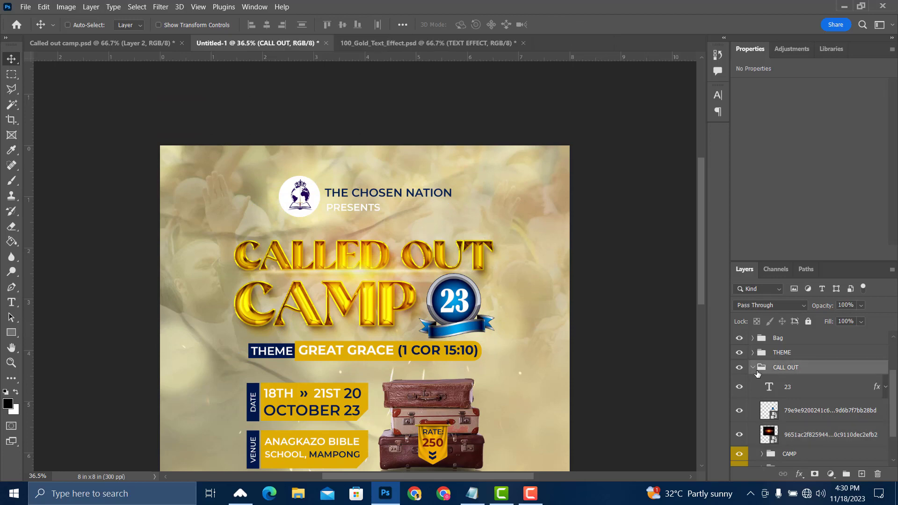
pyautogui.click(795, 435)
pyautogui.click(753, 367)
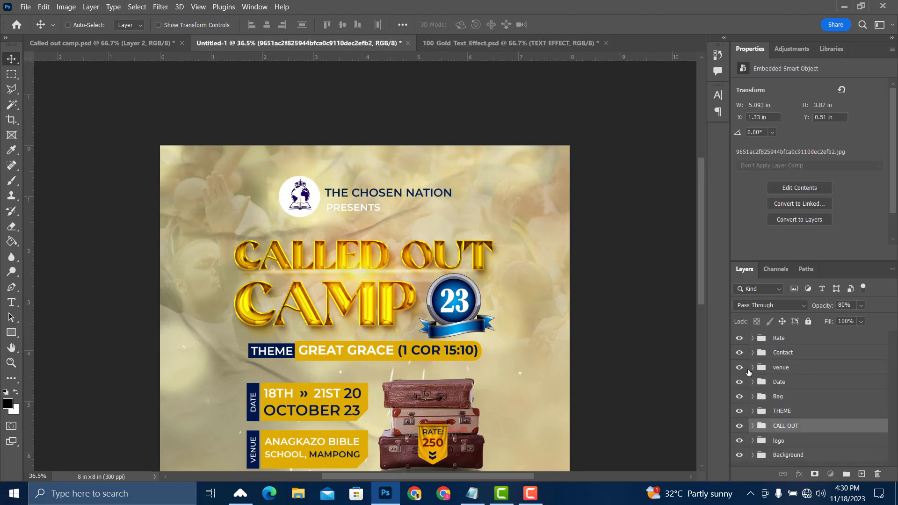
pyautogui.scroll(-1, 364, 263)
pyautogui.scroll(-3, 365, 265)
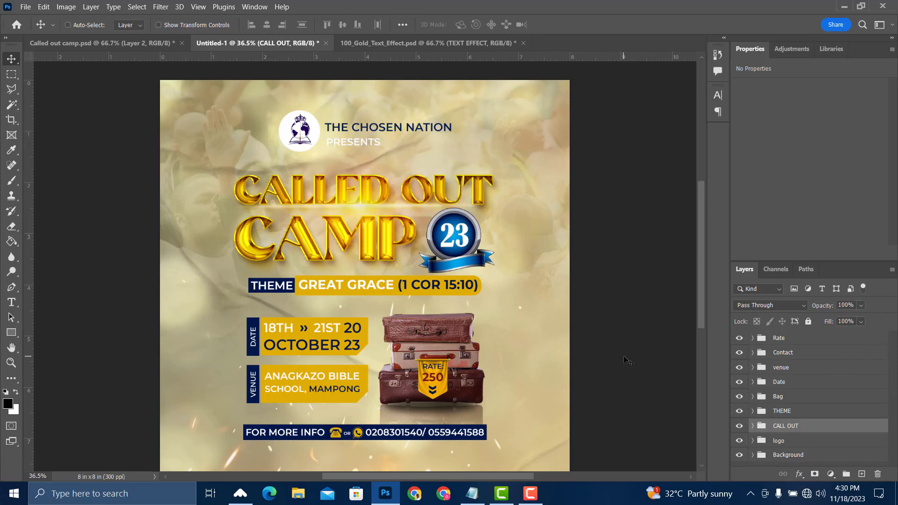
pyautogui.hotkey('ctrl', 't')
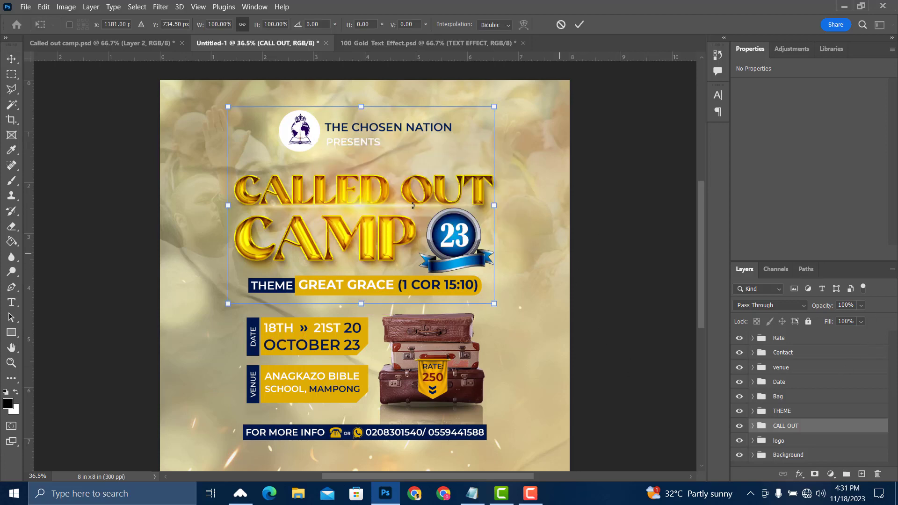
pyautogui.rightClick(361, 162)
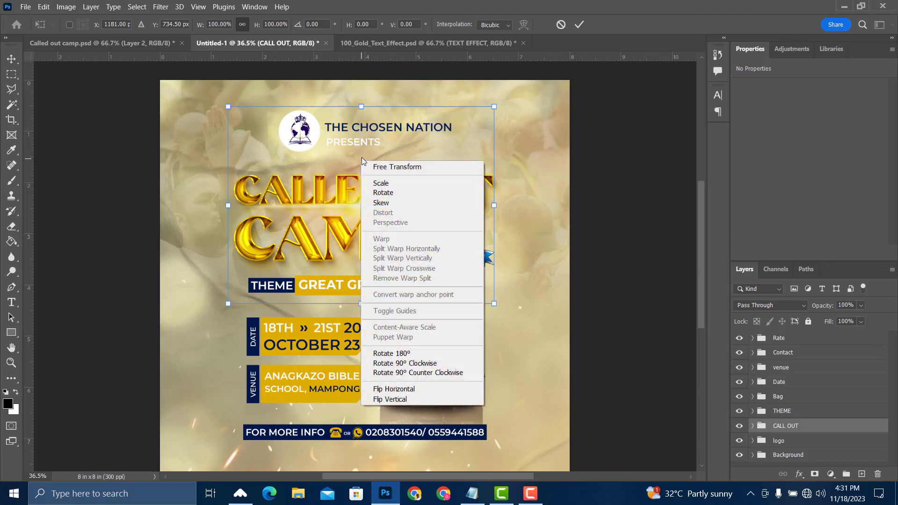
pyautogui.click(412, 28)
pyautogui.click(409, 23)
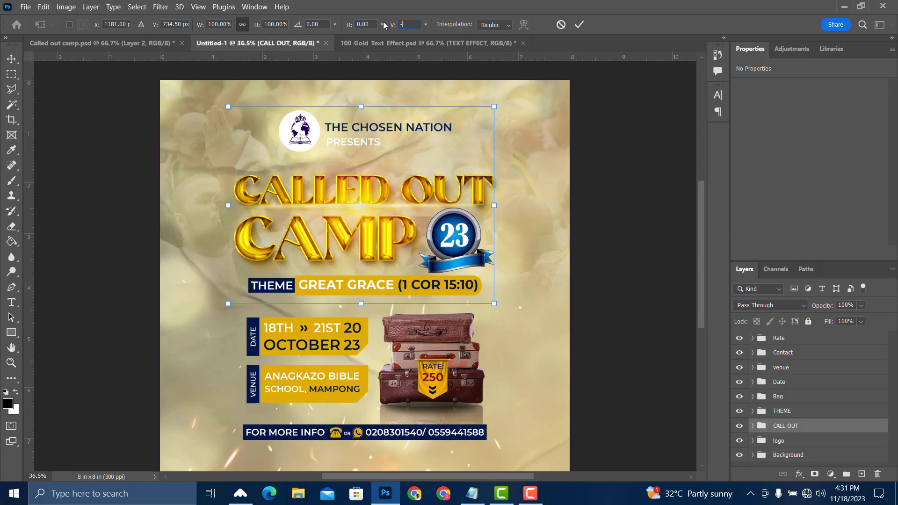
pyautogui.write('-4')
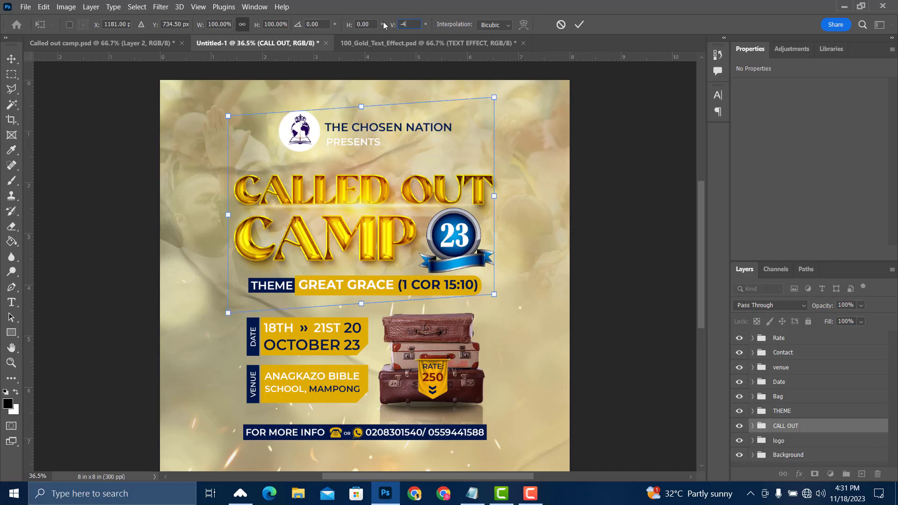
pyautogui.press('Return')
pyautogui.click(580, 24)
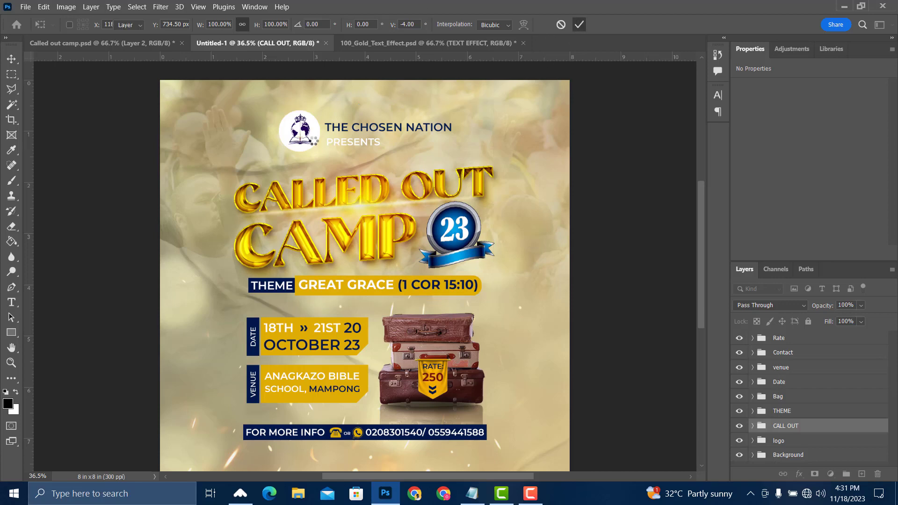
# Skew the logo group with THE CHOSEN NATION PRESENTS vertically by -4° to match the title's slant.
pyautogui.rightClick(308, 133)
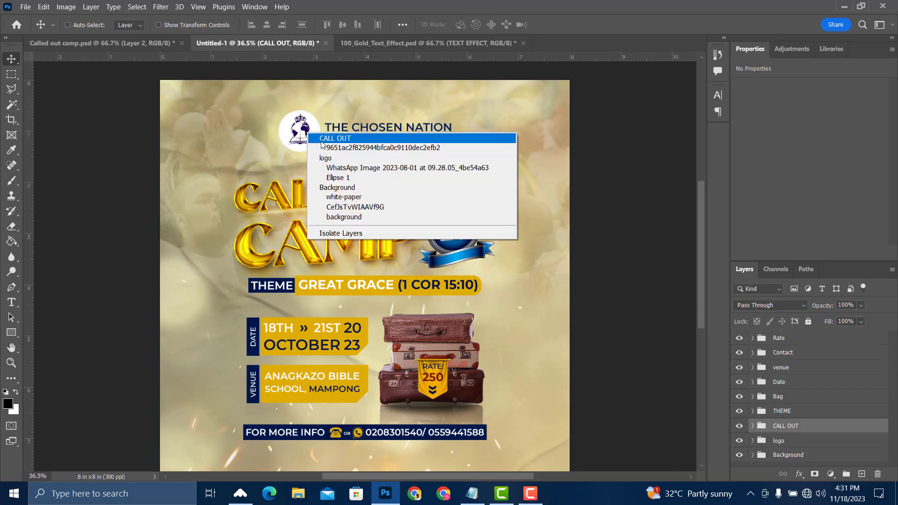
pyautogui.rightClick(298, 139)
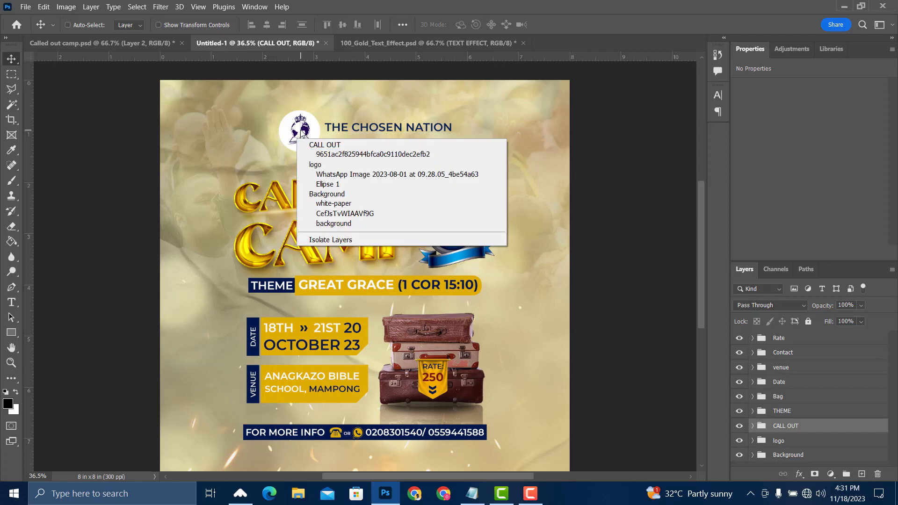
pyautogui.rightClick(301, 132)
pyautogui.click(775, 446)
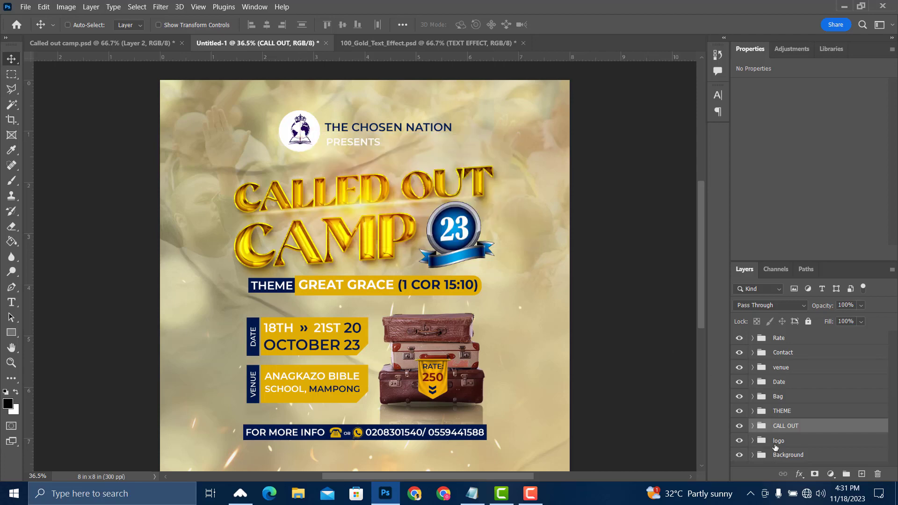
pyautogui.click(775, 444)
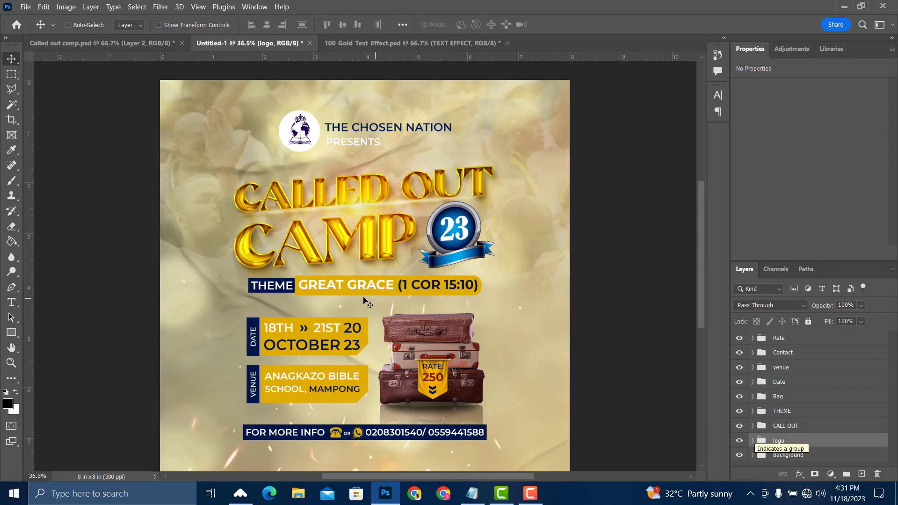
pyautogui.hotkey('ctrl', 't')
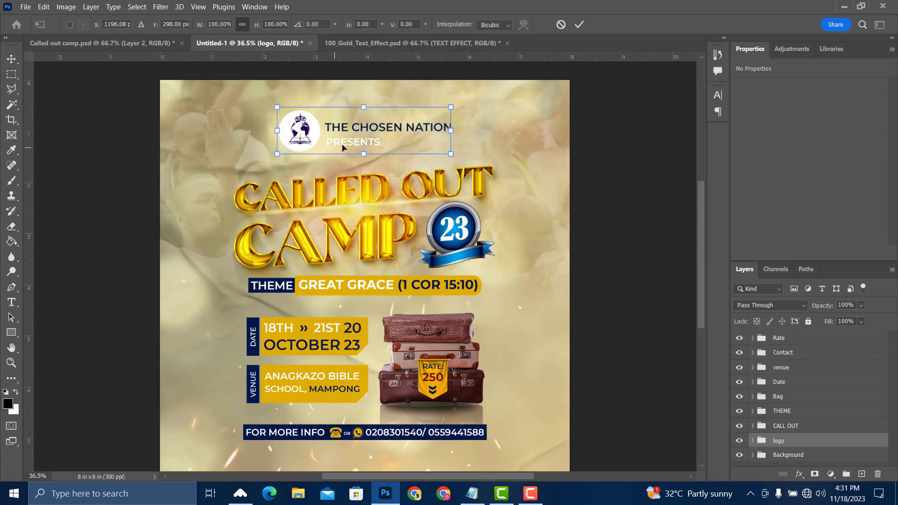
pyautogui.rightClick(337, 130)
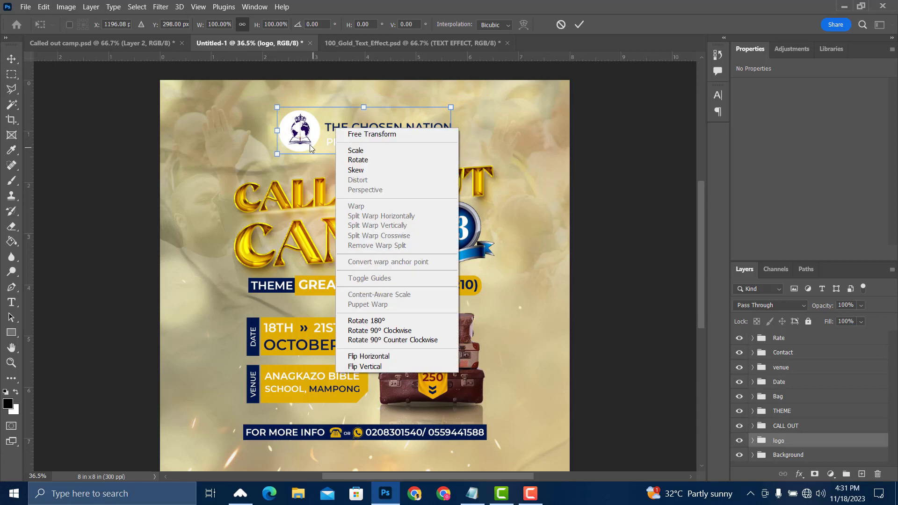
pyautogui.click(413, 26)
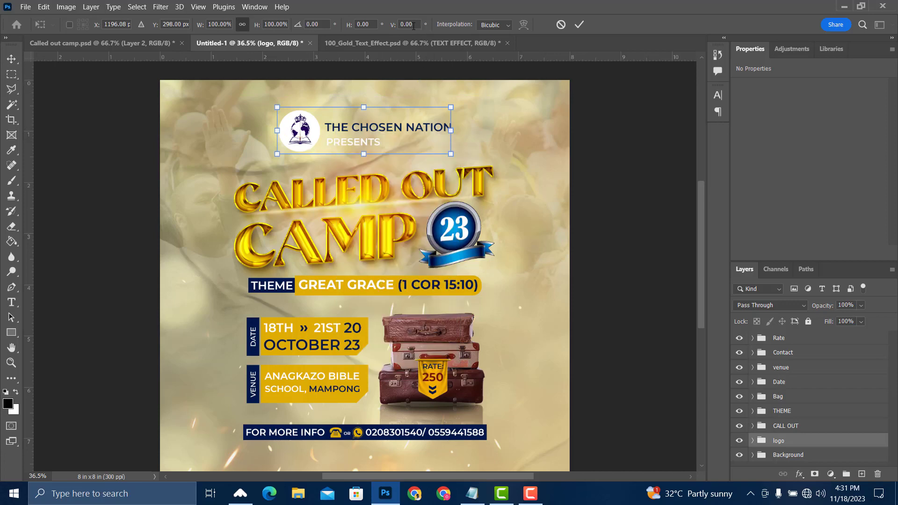
pyautogui.moveTo(413, 26); pyautogui.dragTo(401, 25)
pyautogui.write('-4')
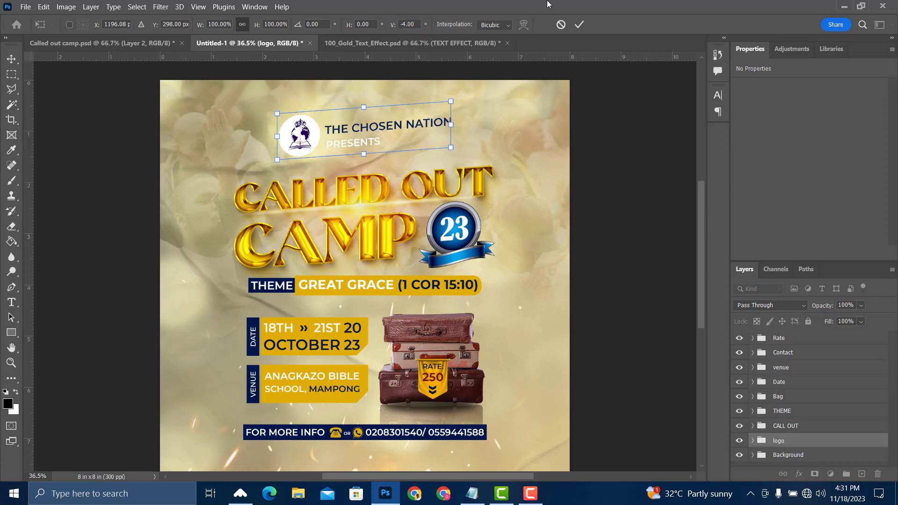
pyautogui.click(580, 24)
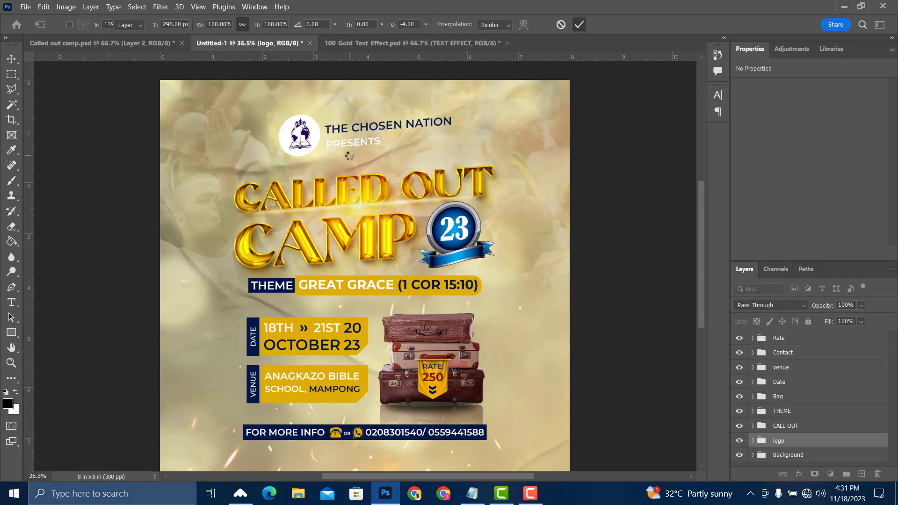
pyautogui.scroll(1, 380, 173)
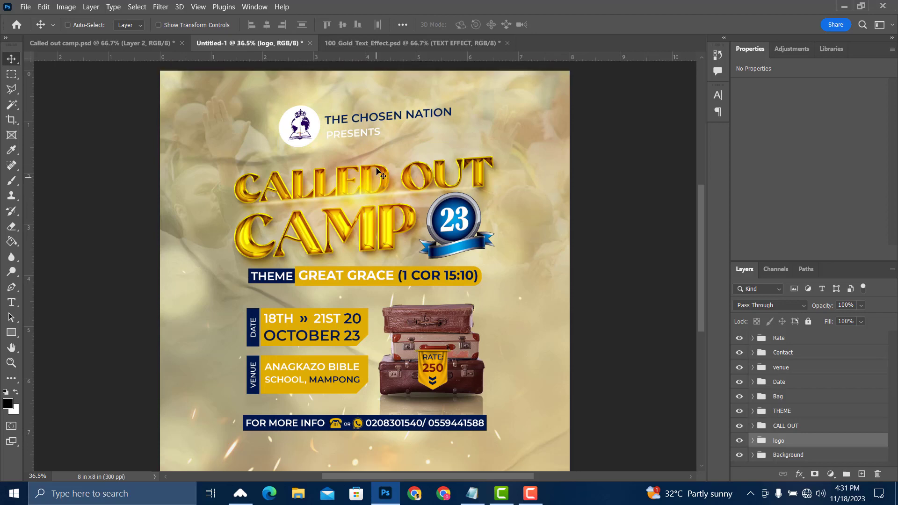
pyautogui.scroll(-4, 380, 174)
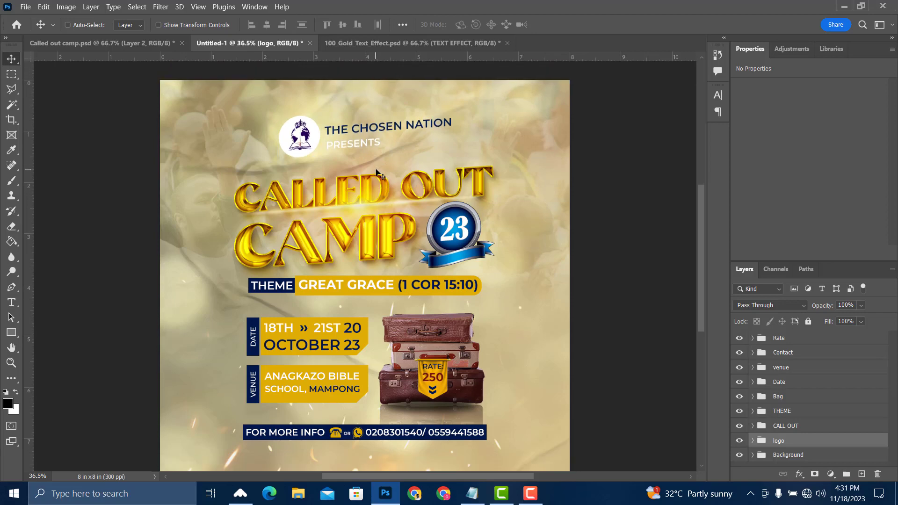
pyautogui.scroll(1, 397, 240)
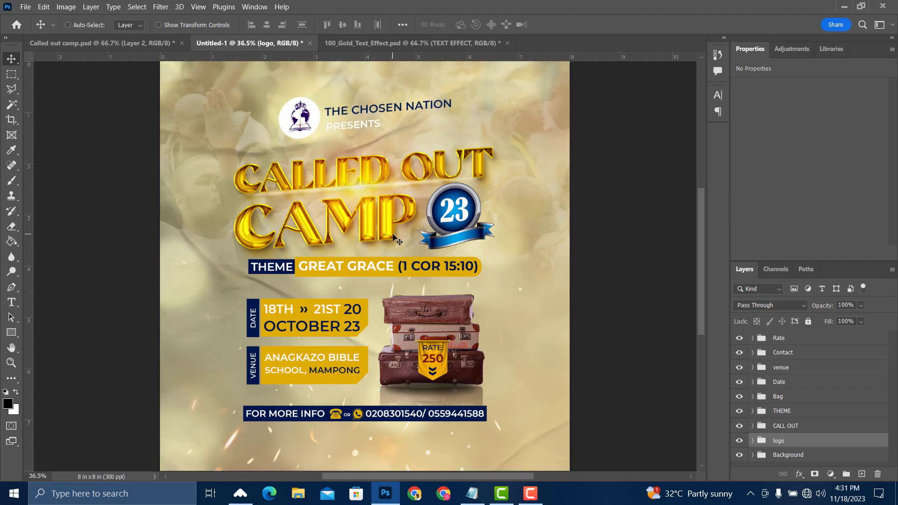